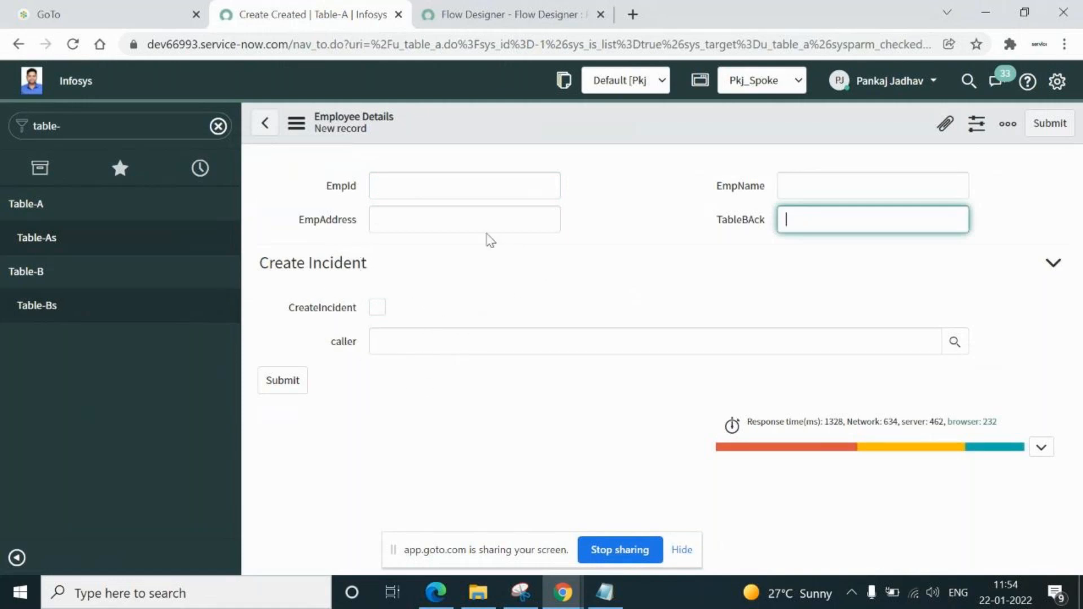
# Go through the EmpId, EmpName, EmpAddress and TableBAck fields, then open the empty Table-Bs list
pyautogui.click(434, 184)
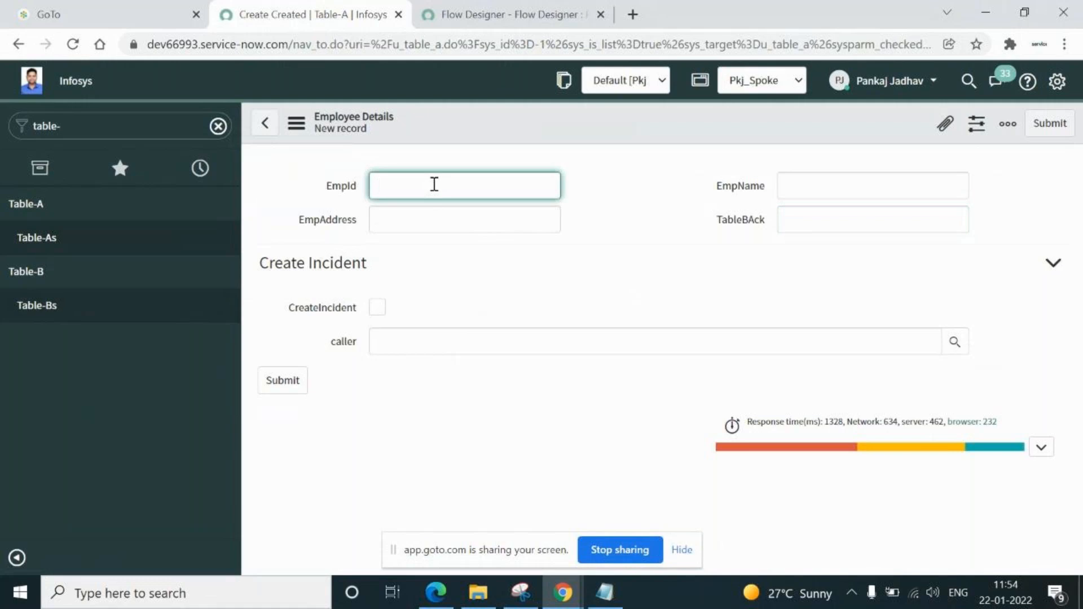
pyautogui.click(823, 193)
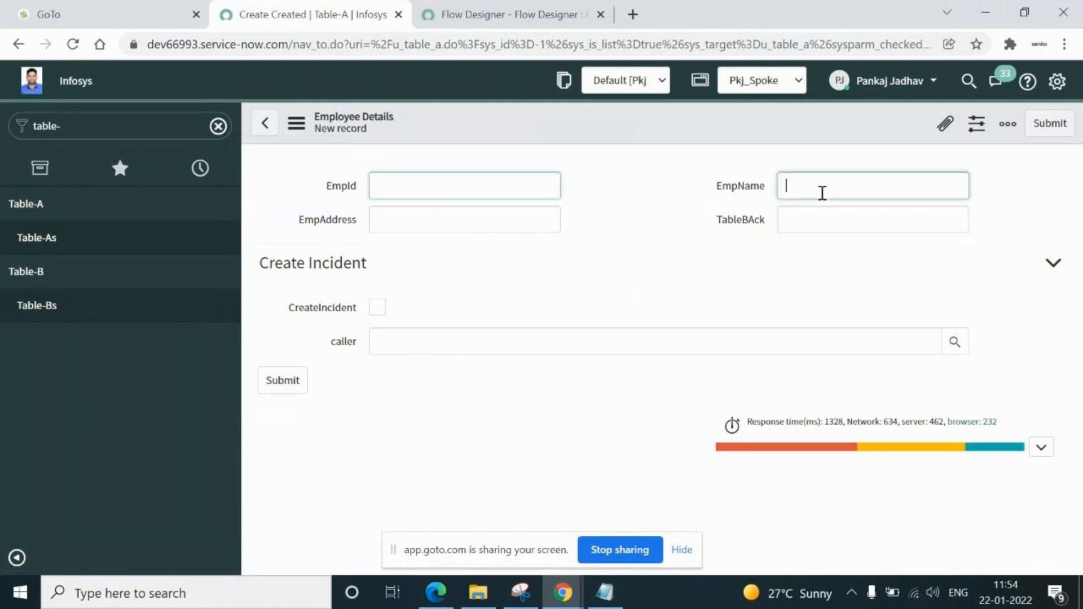
pyautogui.click(449, 228)
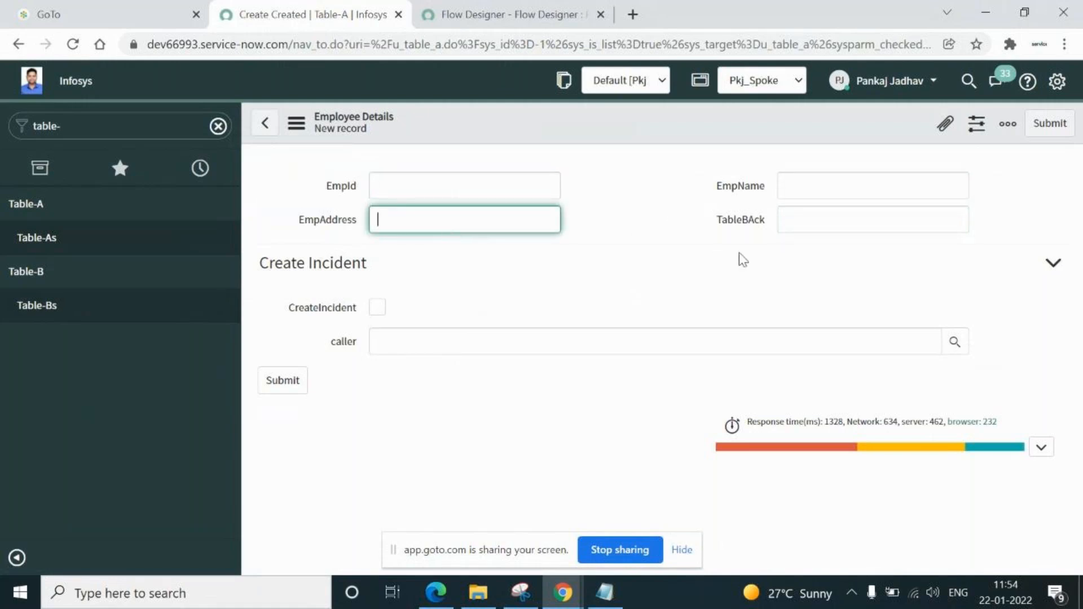
pyautogui.click(807, 219)
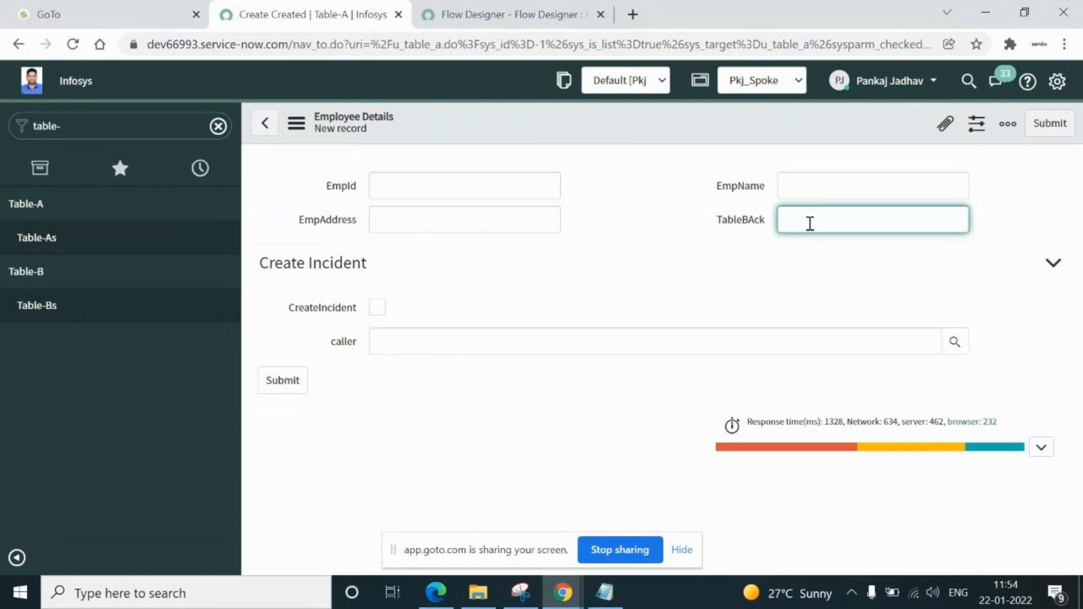
pyautogui.click(37, 308)
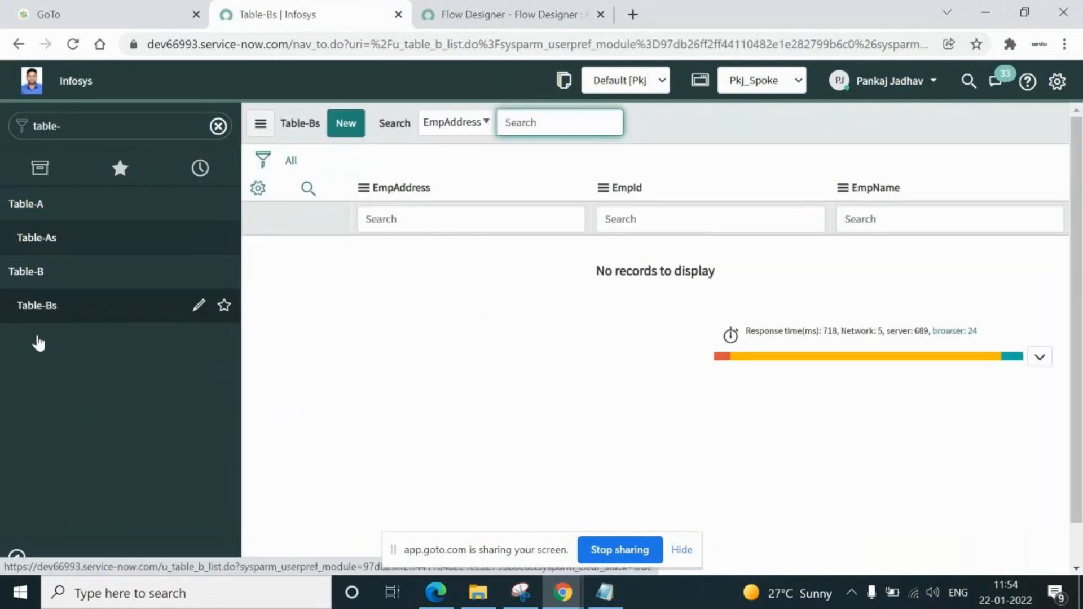
# Start a new Table-B record, auto-numbered TAB0001012
pyautogui.click(346, 123)
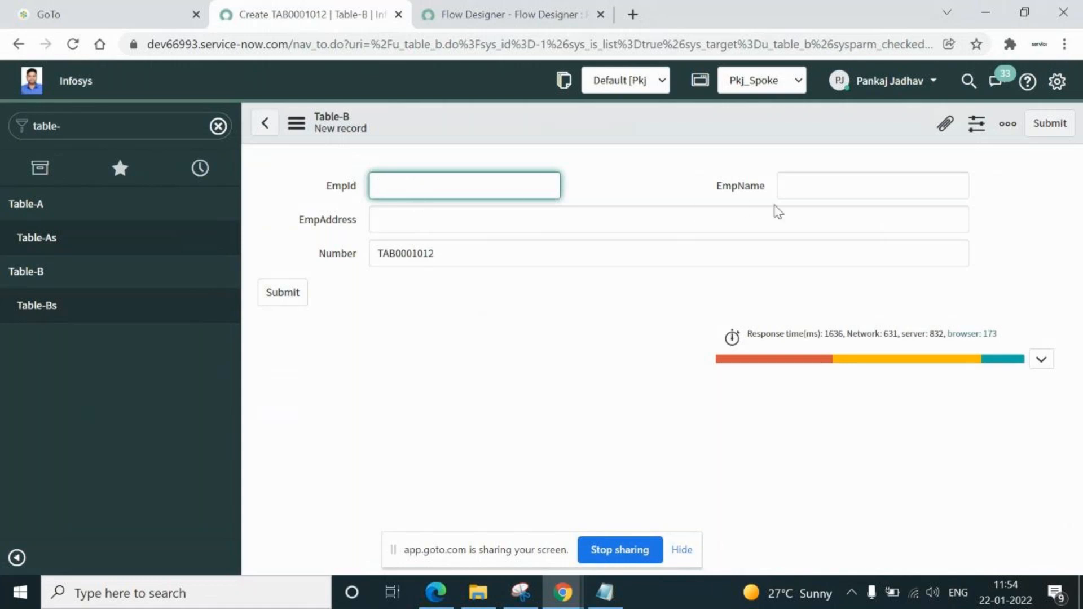
pyautogui.click(828, 188)
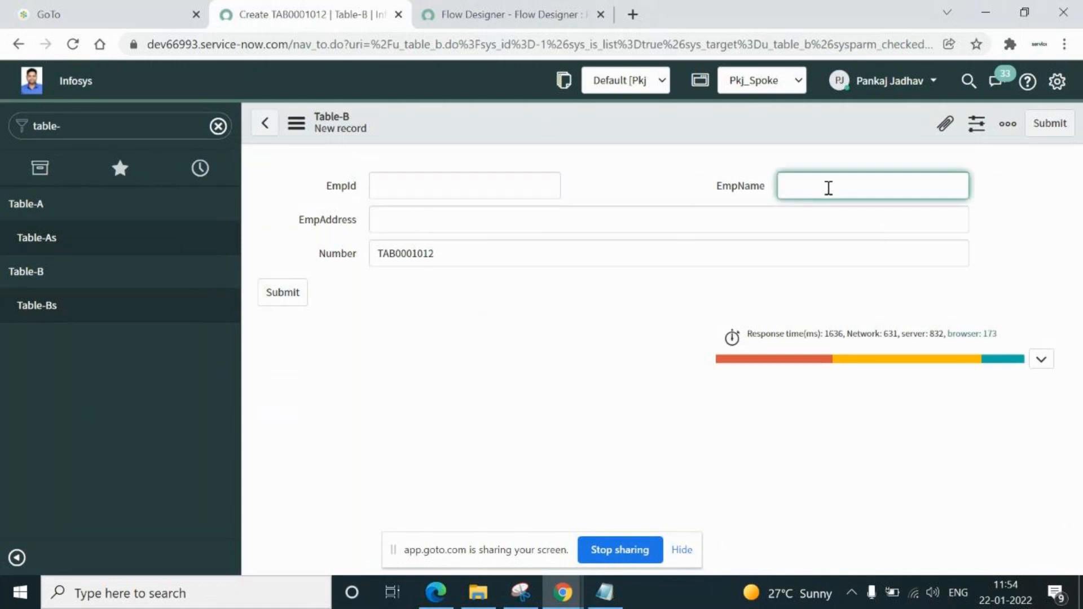
pyautogui.click(524, 219)
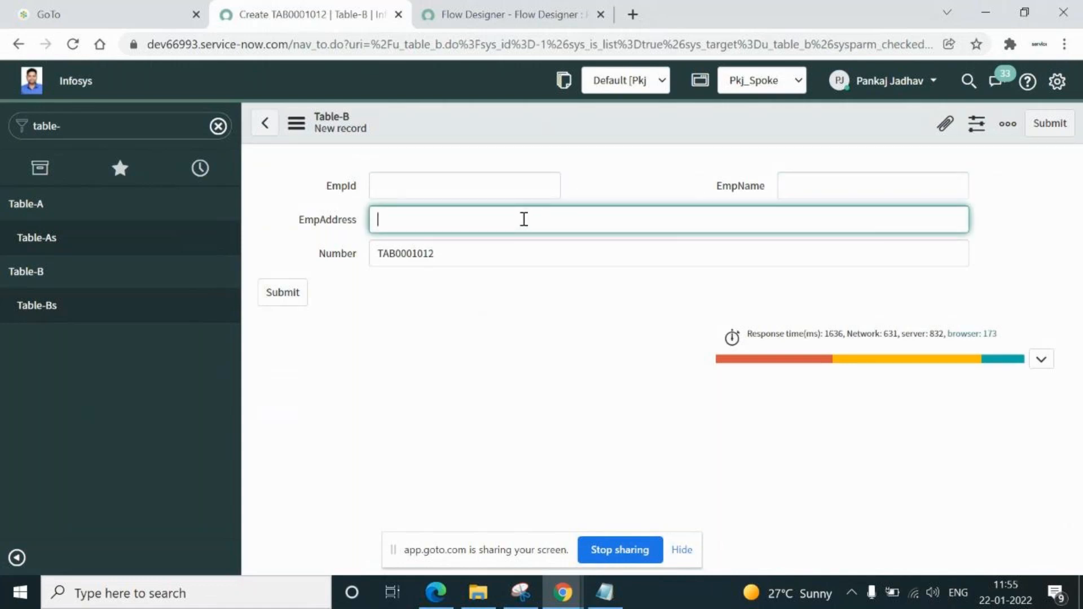
pyautogui.doubleClick(455, 259)
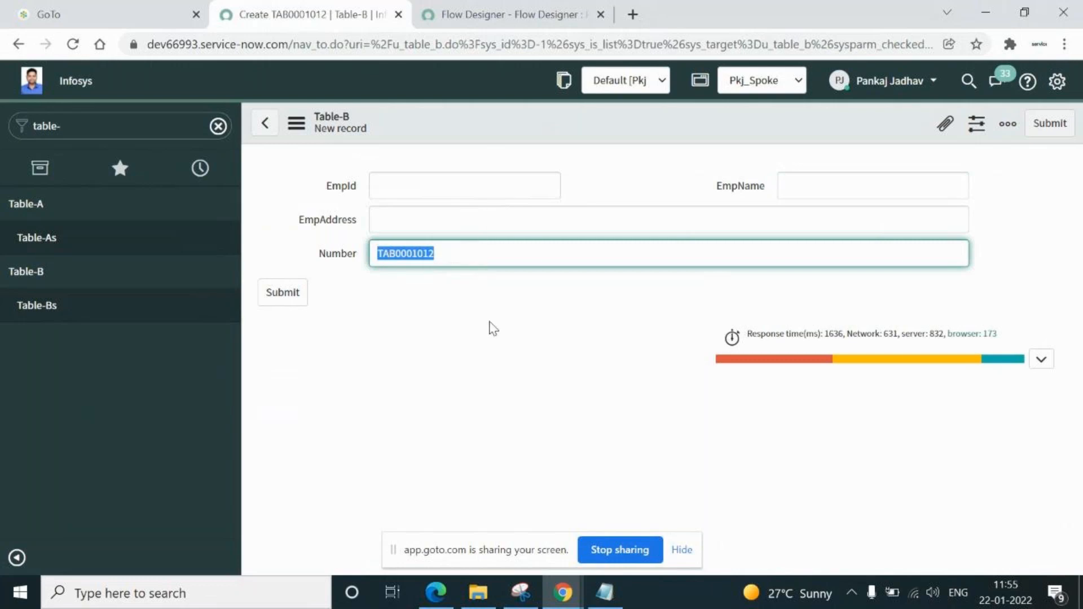
# Enter EmpId E0003, the employee name and e-mail address, then save the record
pyautogui.click(482, 185)
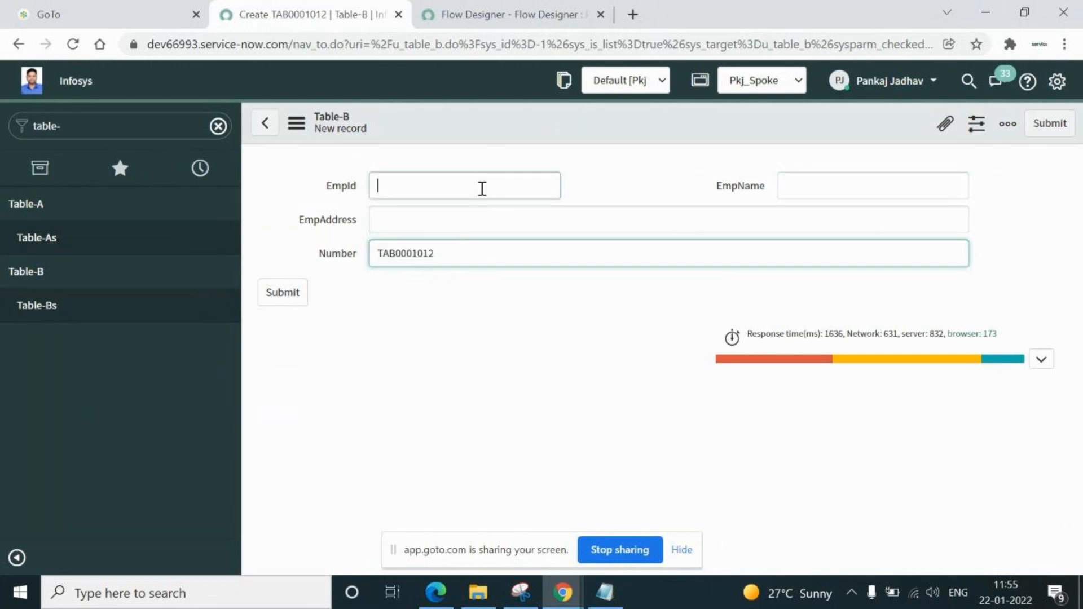
pyautogui.write('E0003')
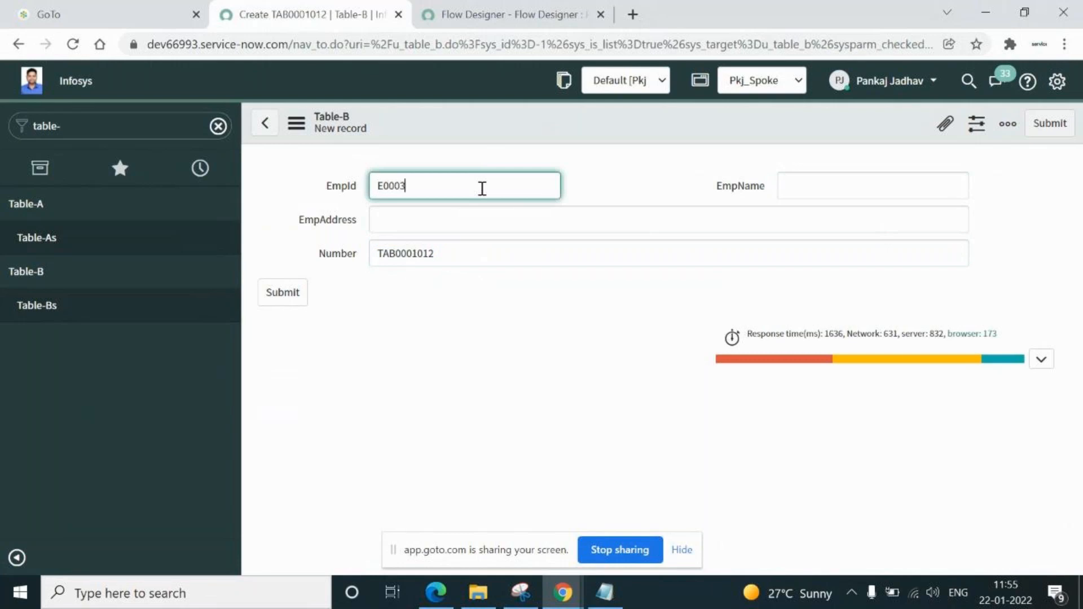
pyautogui.click(856, 185)
pyautogui.write('pk')
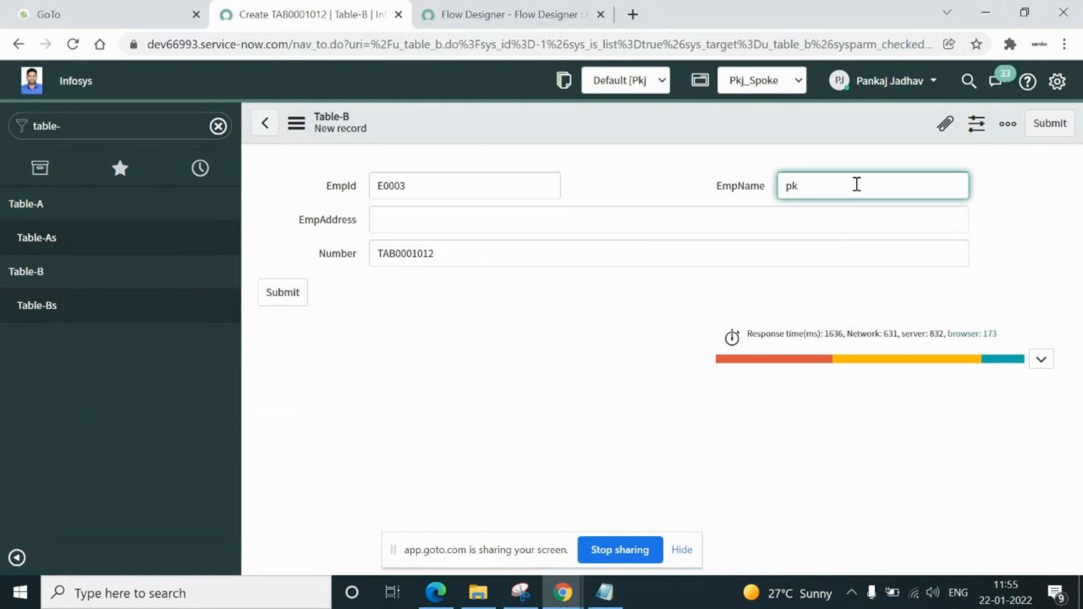
pyautogui.click(582, 225)
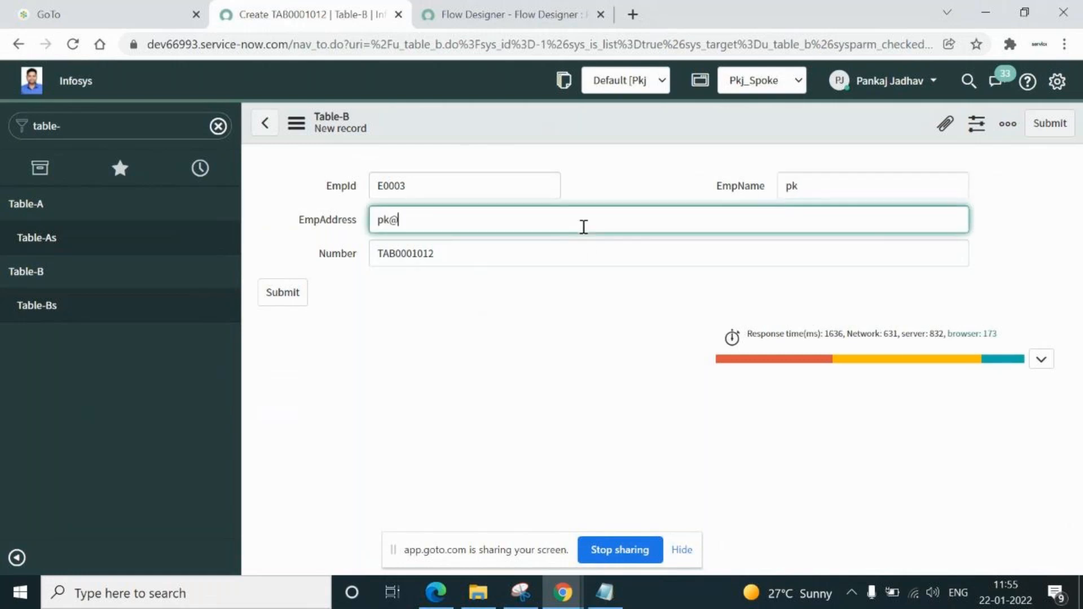
pyautogui.rightClick(484, 118)
pyautogui.click(511, 129)
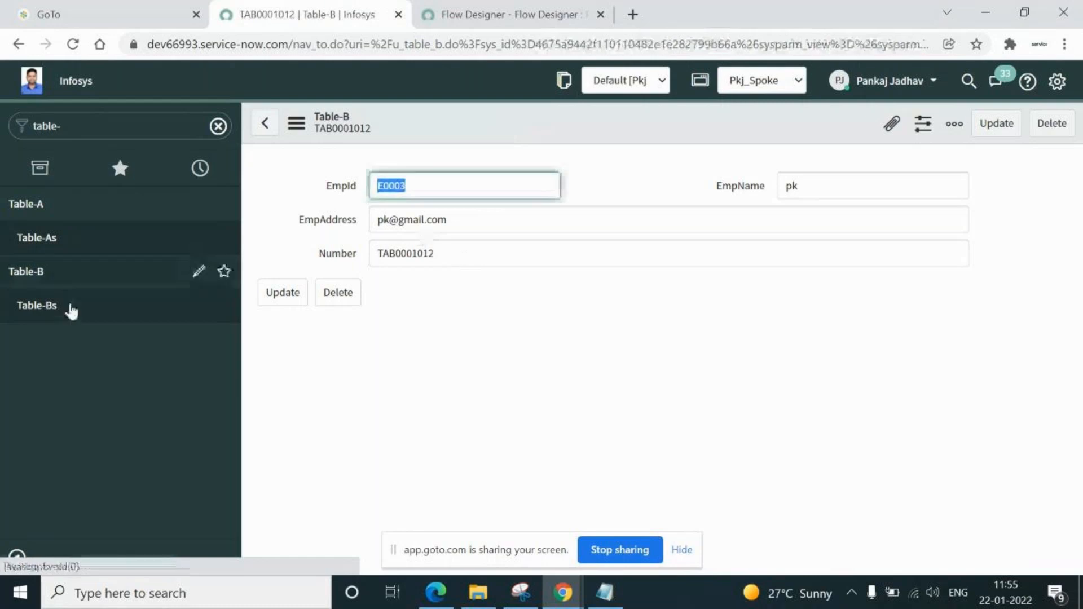
# Return to the Table-Bs list and start another new record, numbered TAB0001013
pyautogui.click(35, 308)
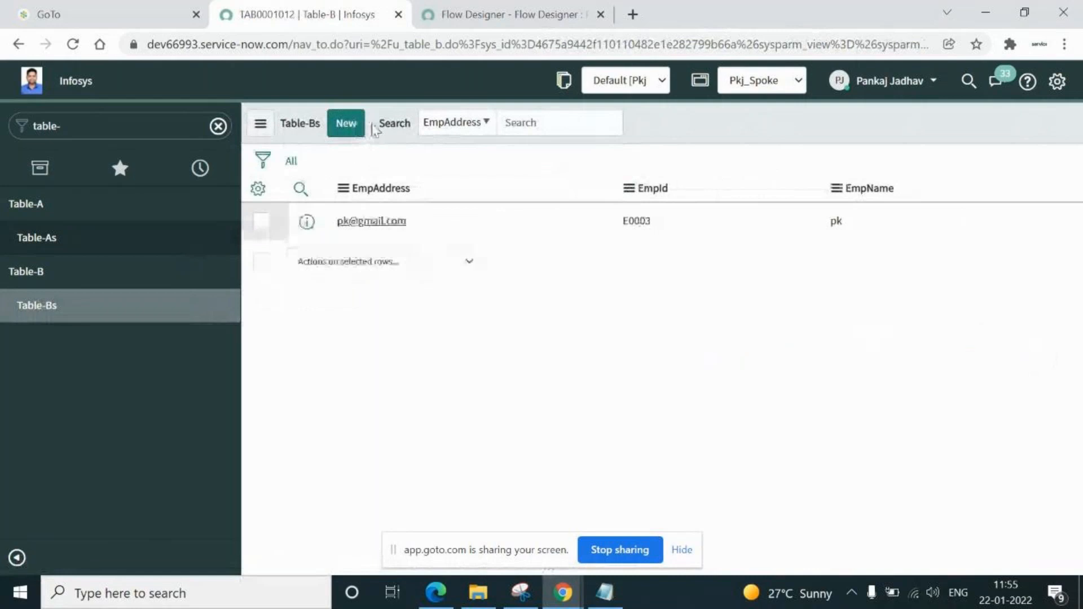
pyautogui.click(347, 123)
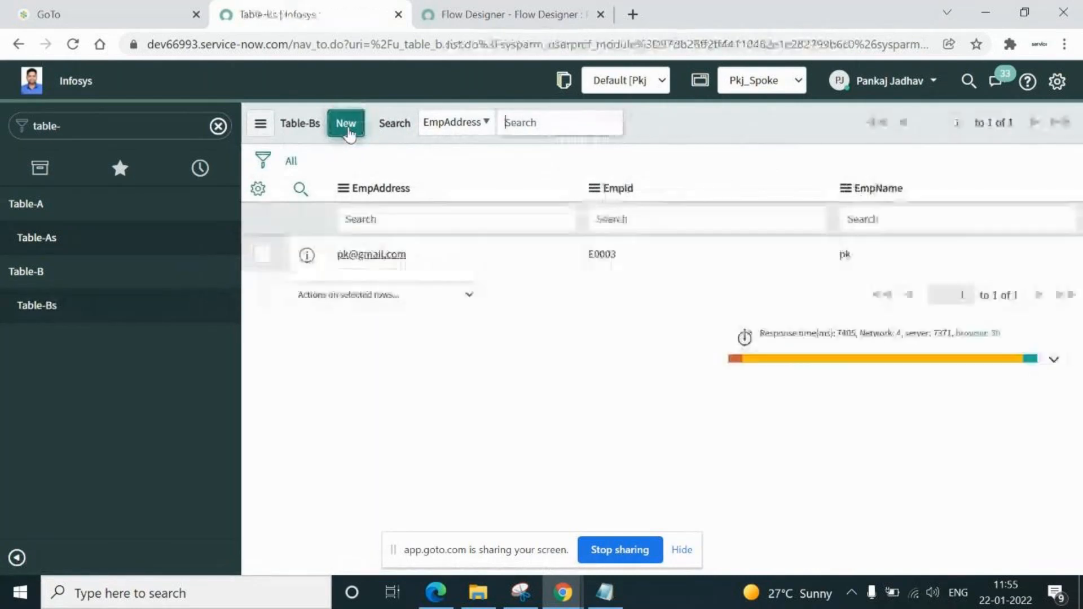
pyautogui.click(347, 123)
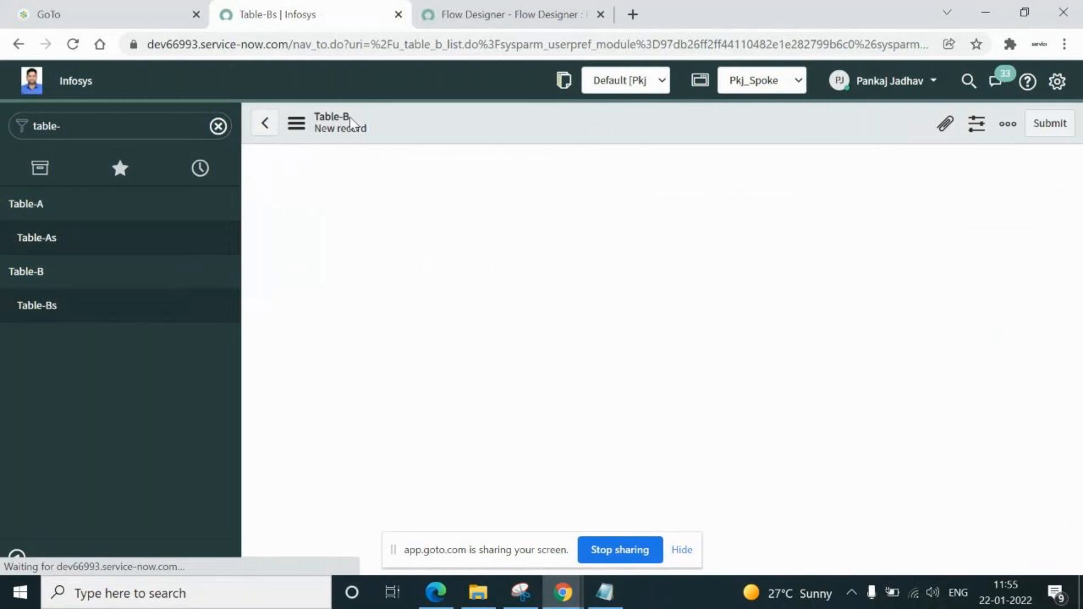
pyautogui.doubleClick(454, 256)
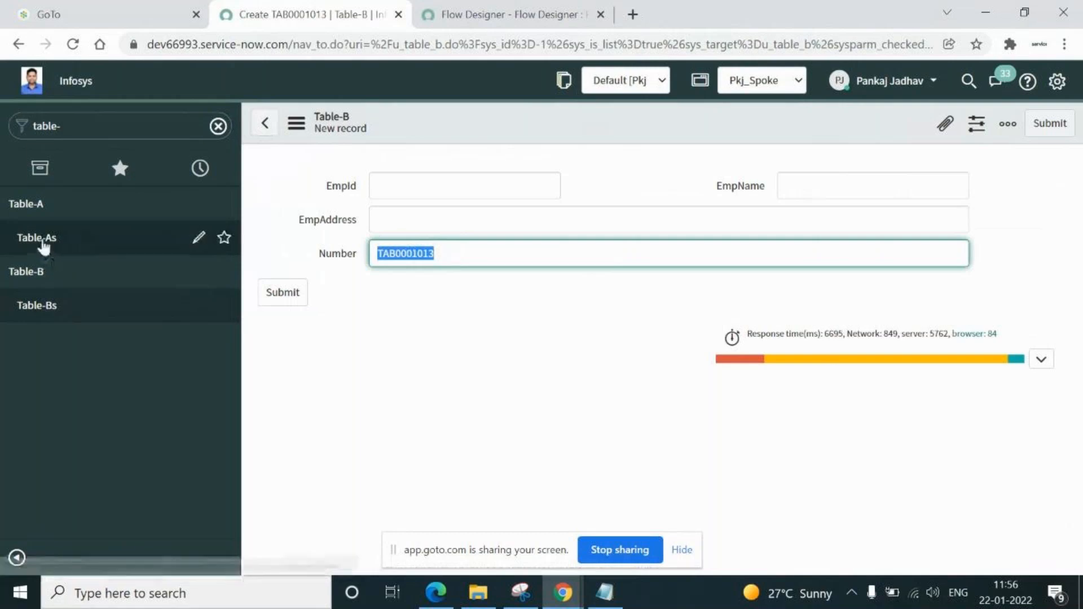
# In the Notepad use-case notes, correct 'Flnow' to 'Flow'
pyautogui.click(605, 597)
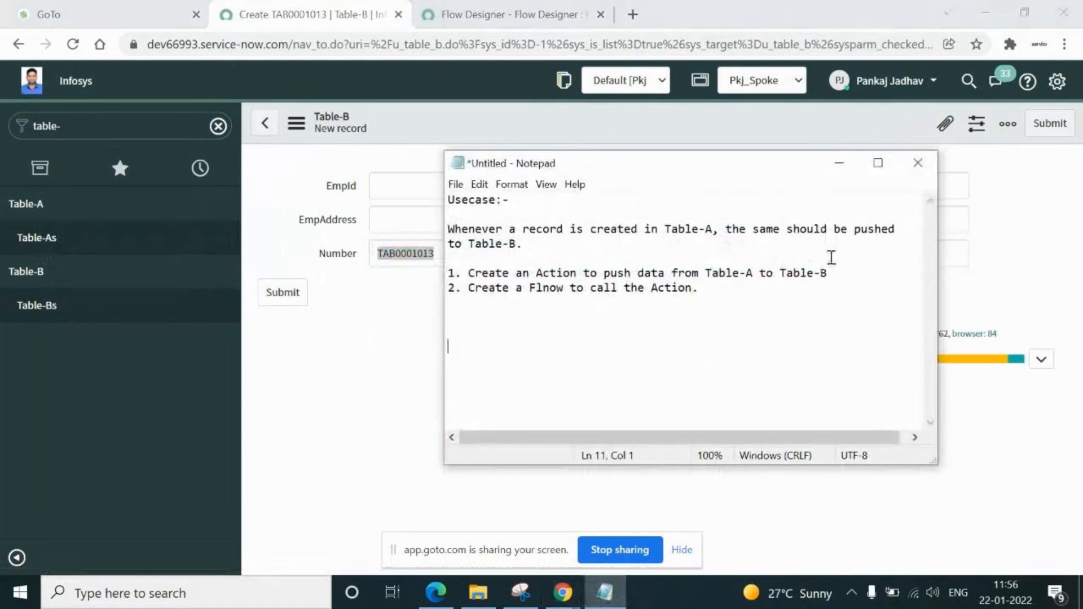
pyautogui.click(533, 245)
pyautogui.click(550, 288)
pyautogui.press('BackSpace')
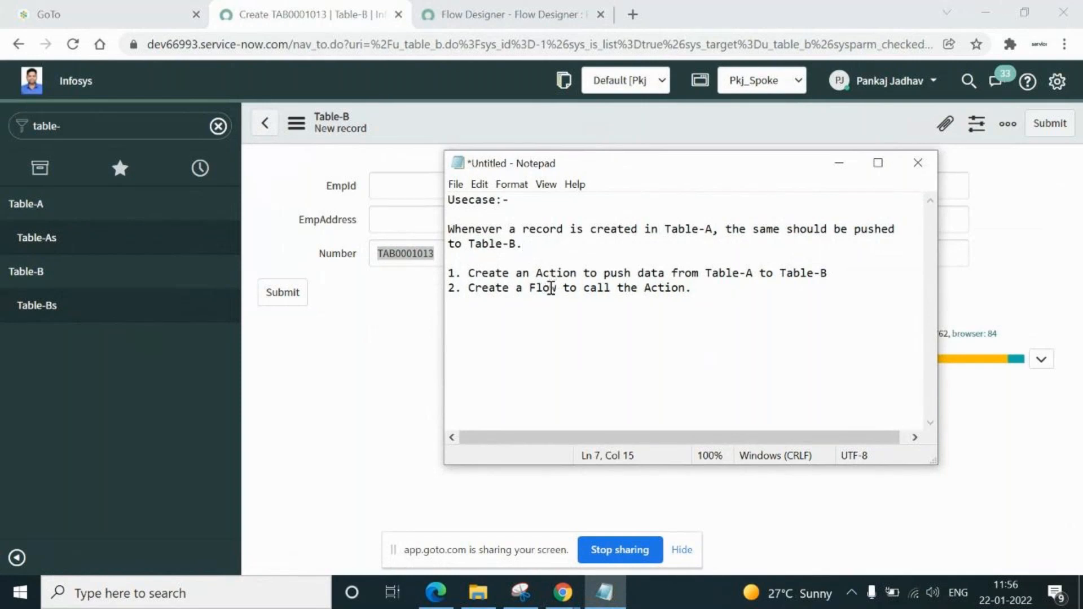
pyautogui.click(708, 287)
# Highlight the Action and Flow steps in the notes, then minimize Notepad
pyautogui.moveTo(449, 274); pyautogui.dragTo(832, 278)
pyautogui.moveTo(448, 287); pyautogui.dragTo(662, 304)
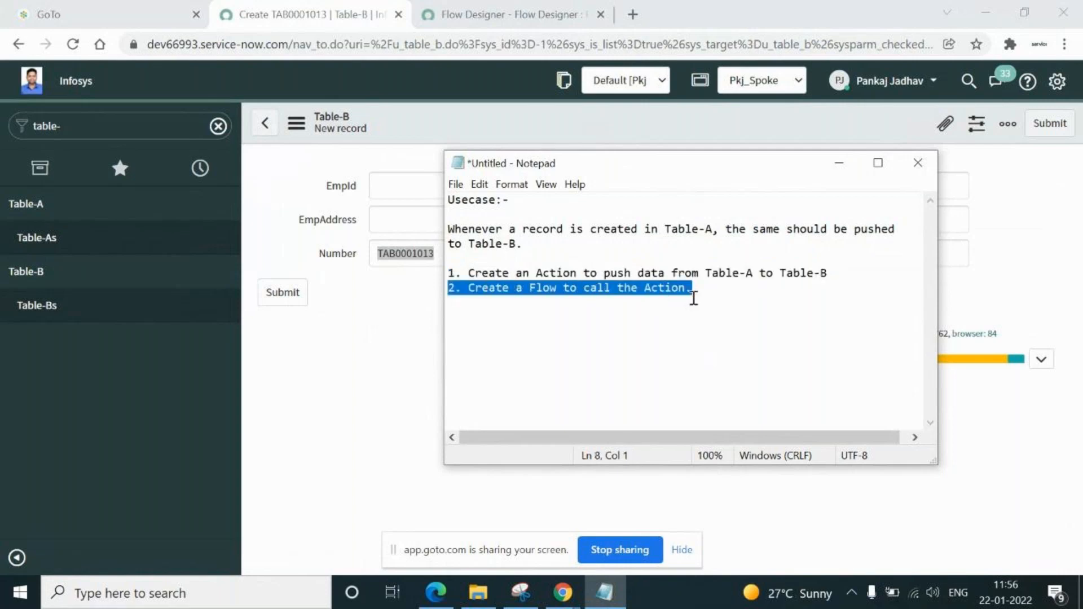
pyautogui.click(710, 287)
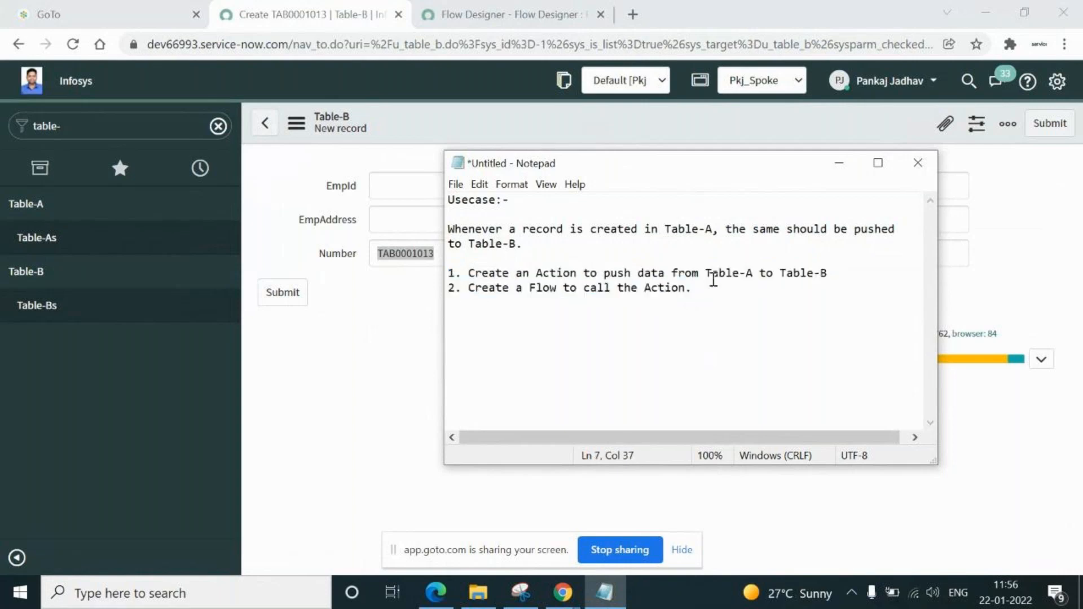
pyautogui.click(835, 164)
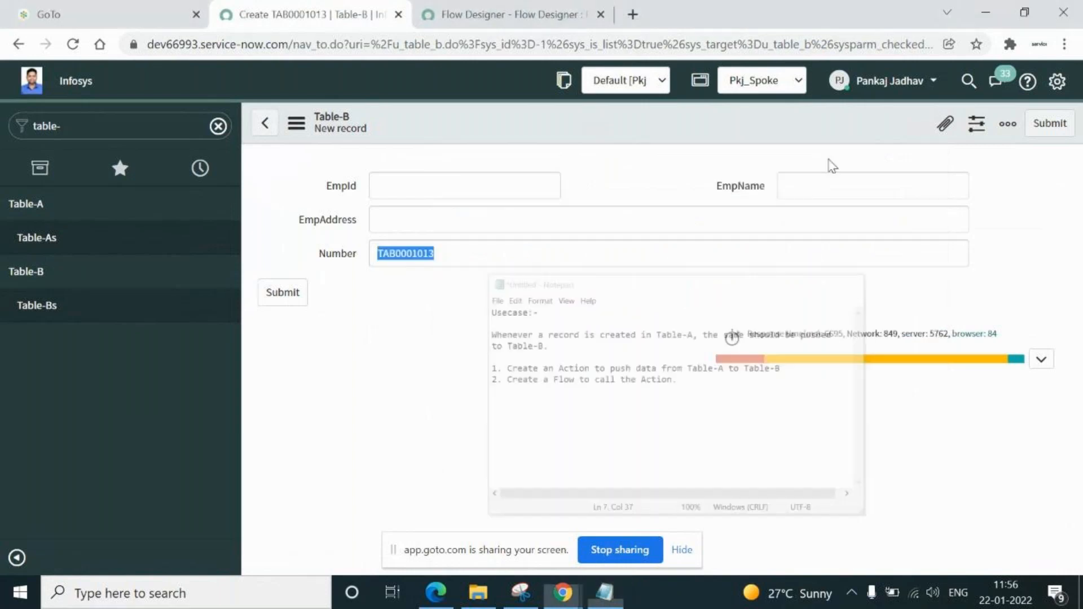
# Create and save a Table-A record with EmpId E0009, employee name and e-mail, leaving TableBAck blank
pyautogui.click(36, 238)
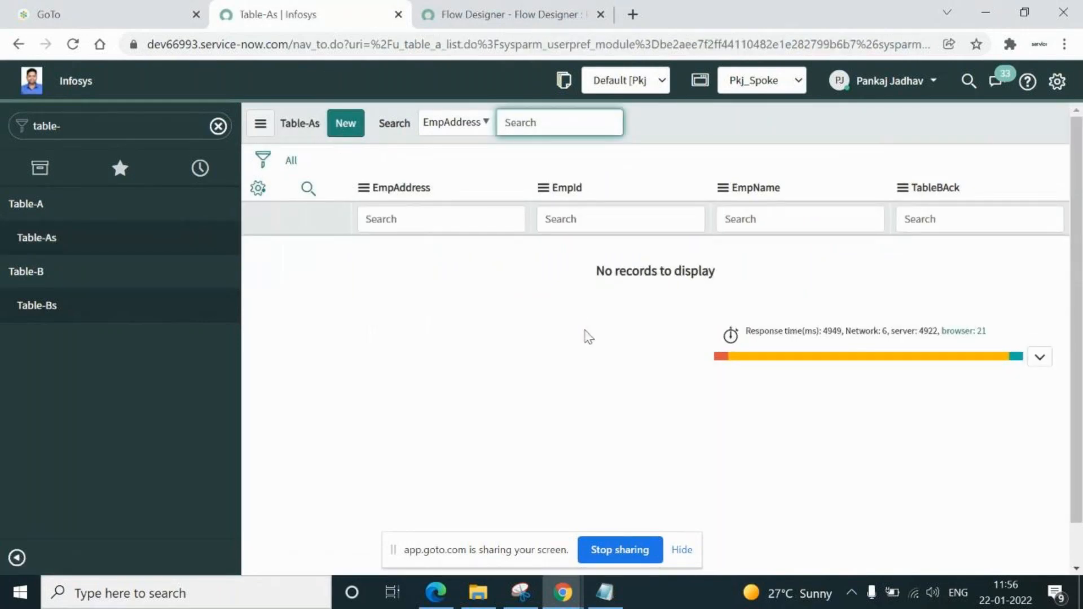
pyautogui.click(351, 124)
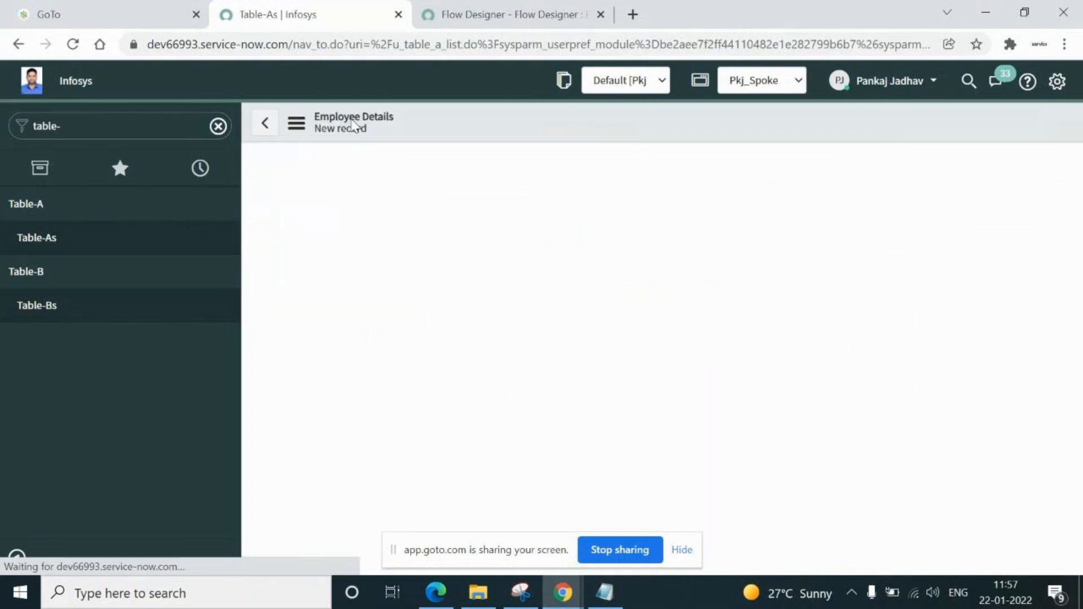
pyautogui.click(426, 189)
pyautogui.write('E0009')
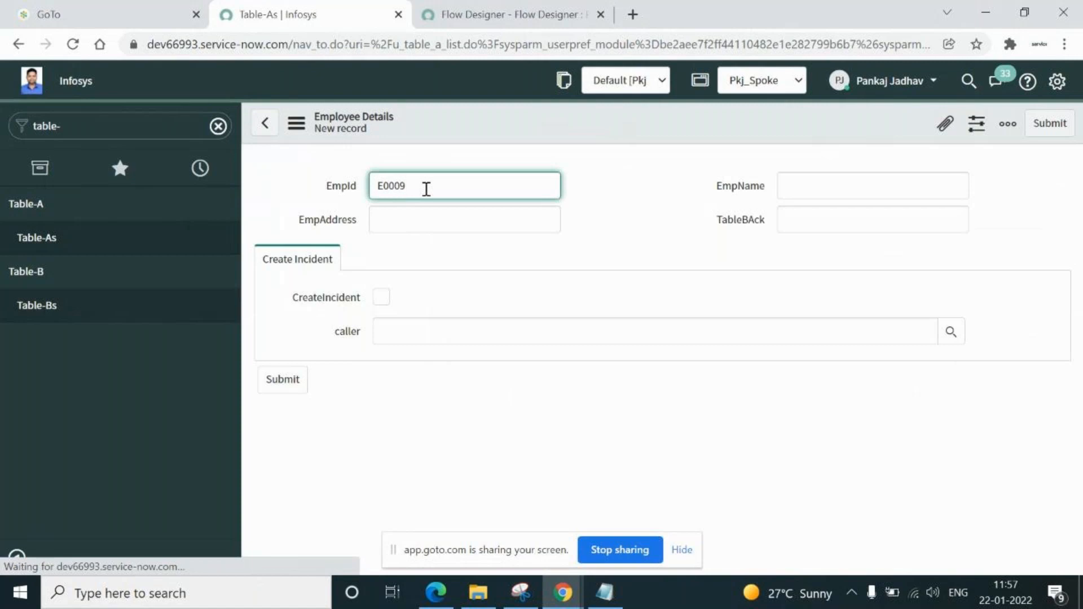
pyautogui.click(818, 182)
pyautogui.write('pj')
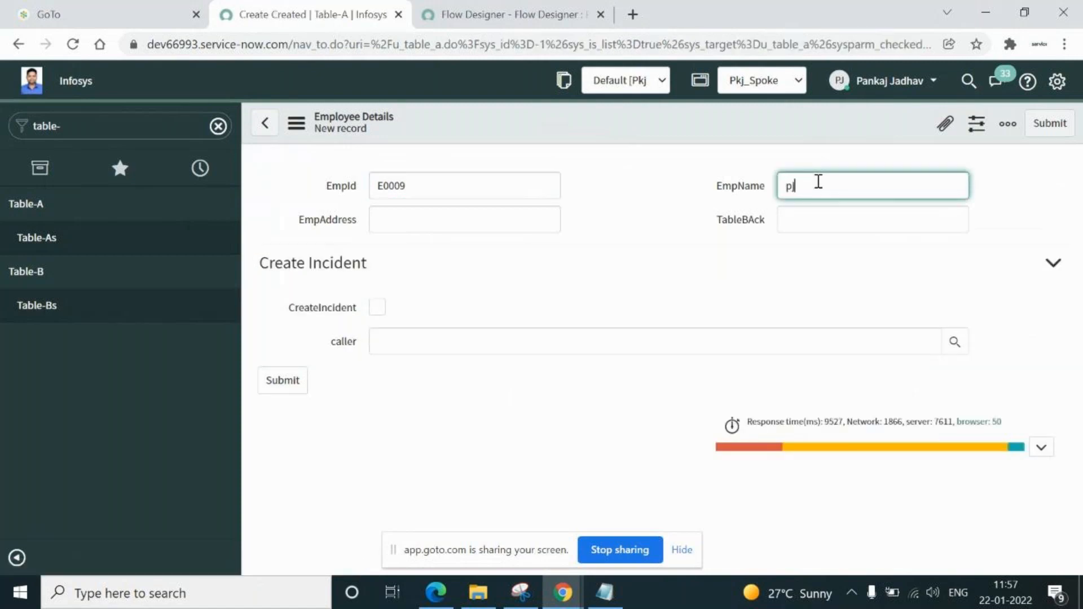
pyautogui.click(525, 219)
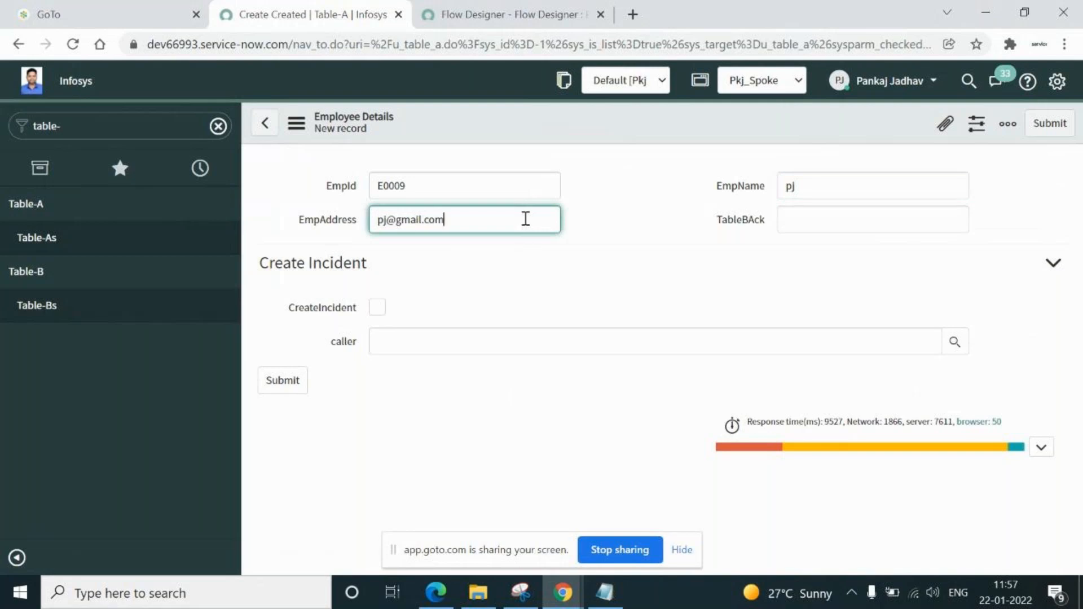
pyautogui.click(799, 223)
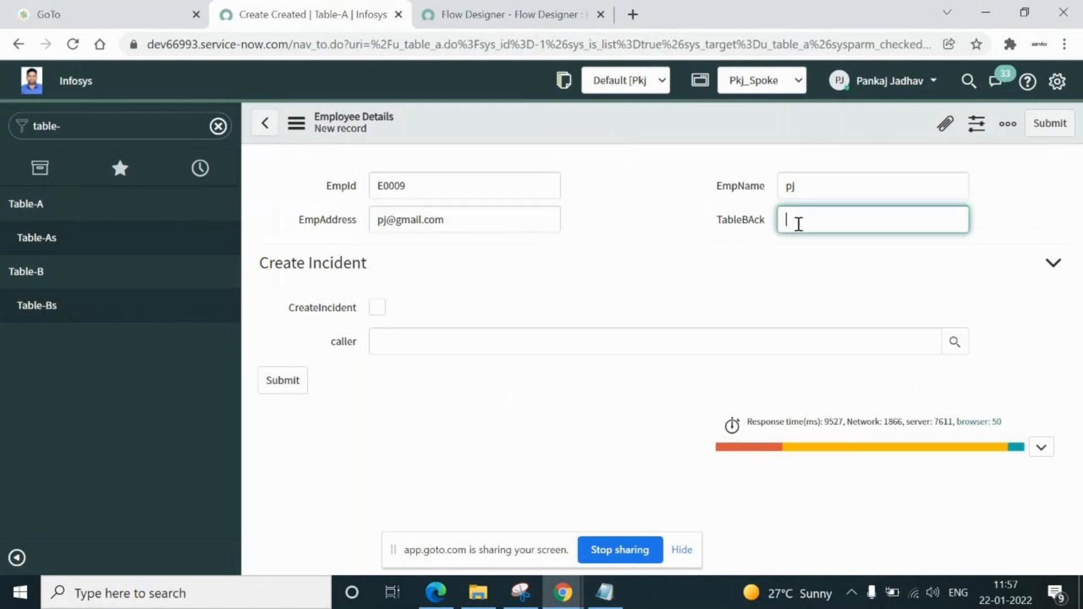
pyautogui.rightClick(573, 125)
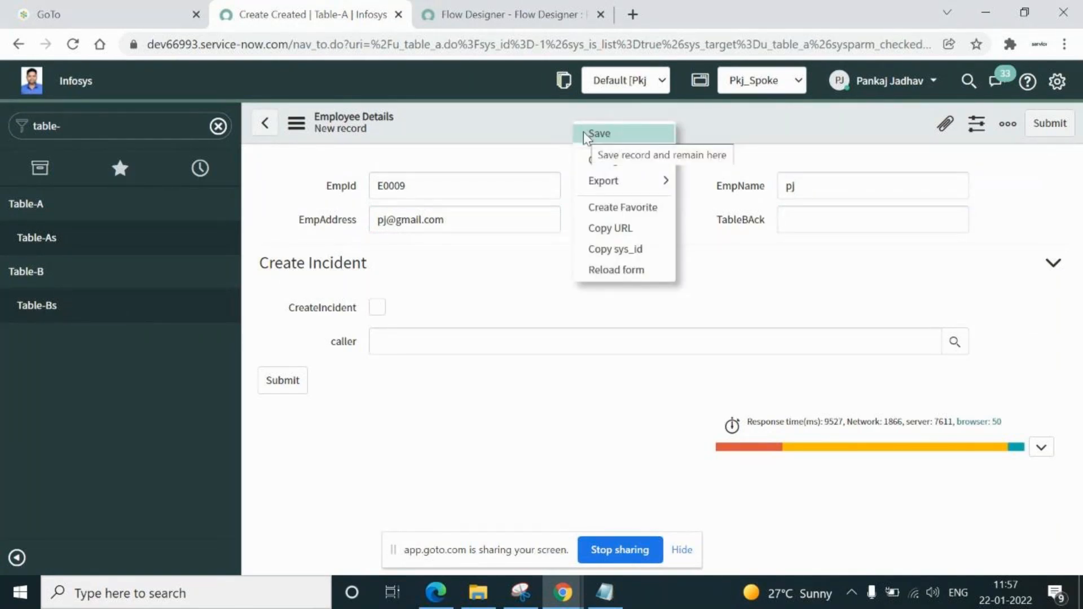
pyautogui.click(584, 133)
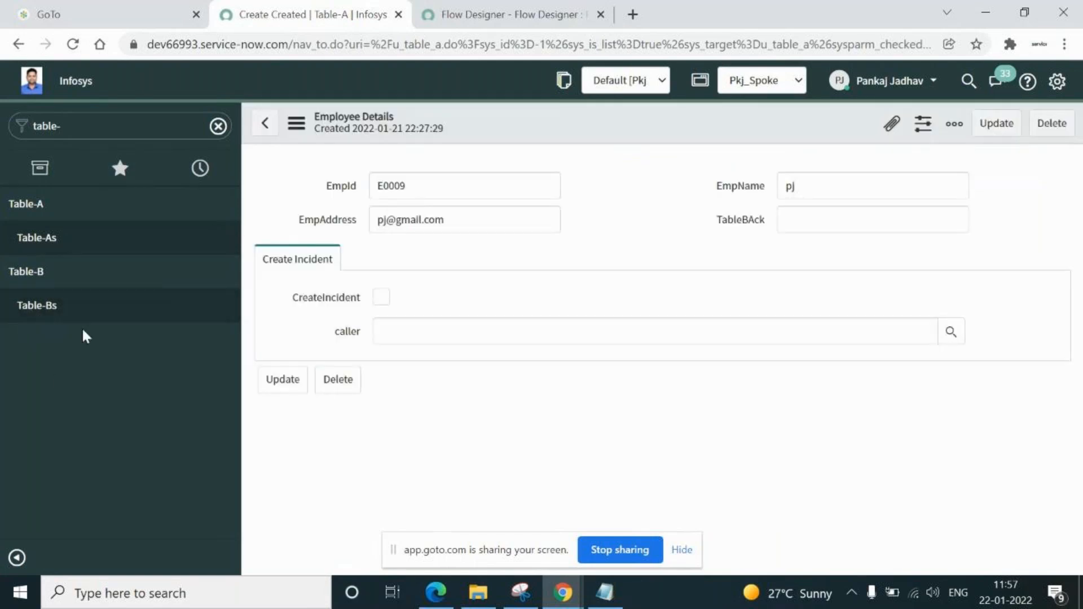
# Check the Table-B record's number, then enter TA00006767 in the Table-A record's TableBAck field
pyautogui.click(42, 305)
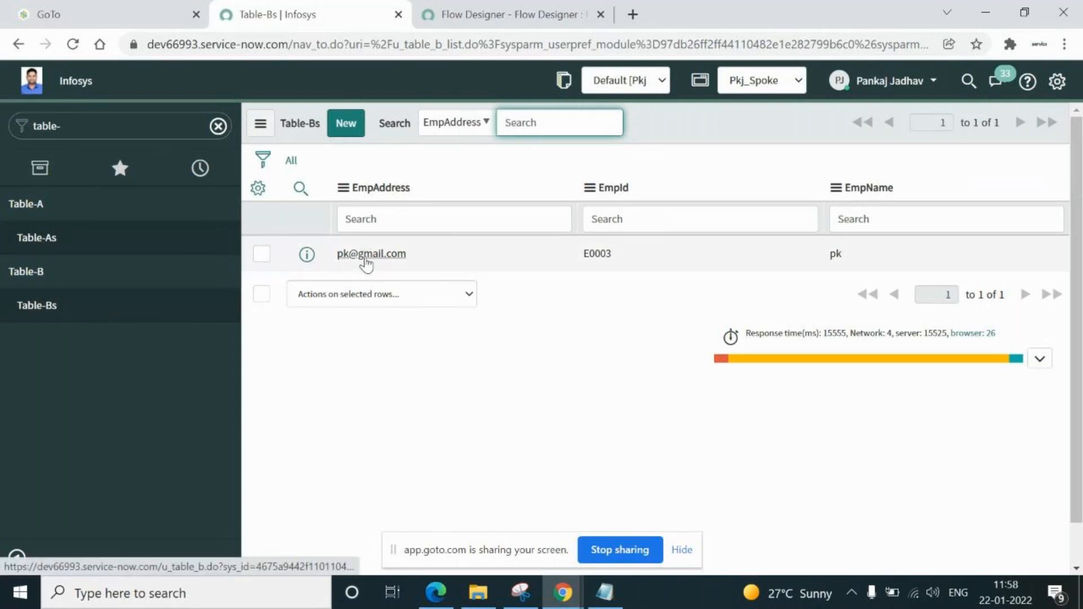
pyautogui.click(365, 261)
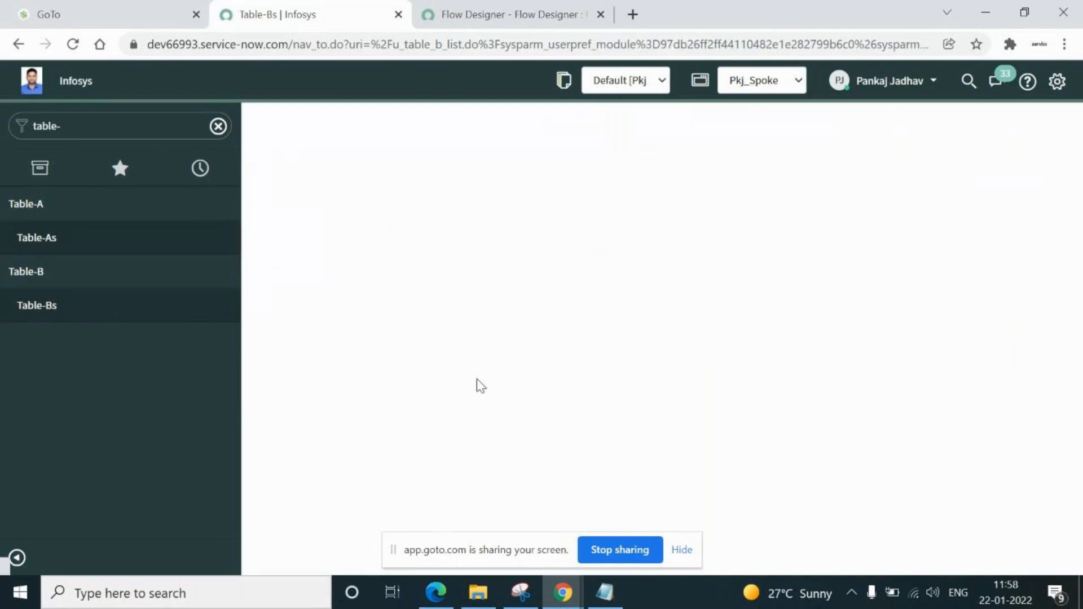
pyautogui.doubleClick(487, 250)
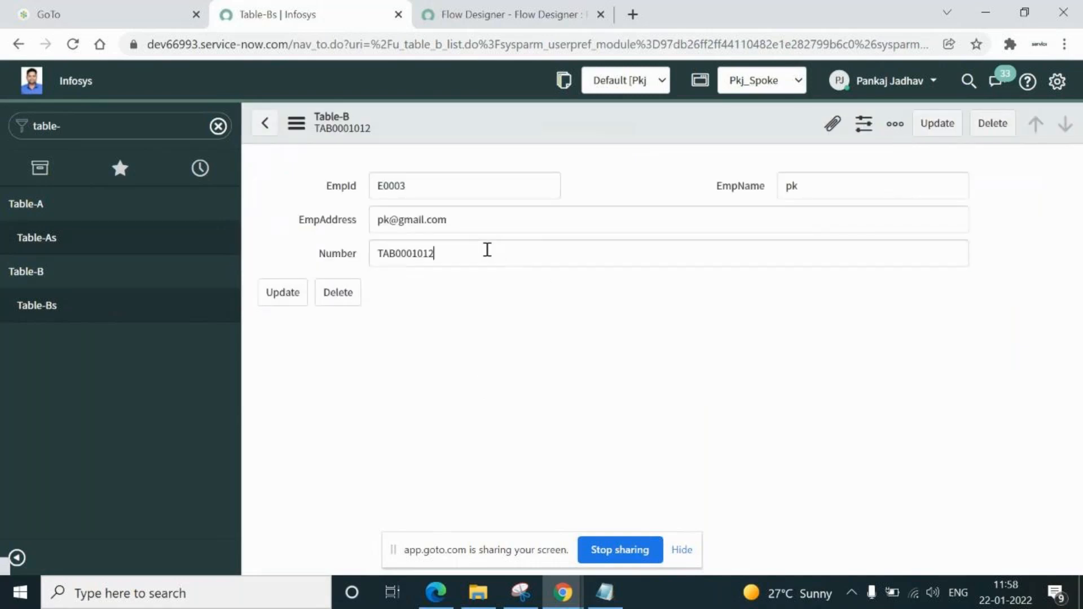
pyautogui.click(41, 237)
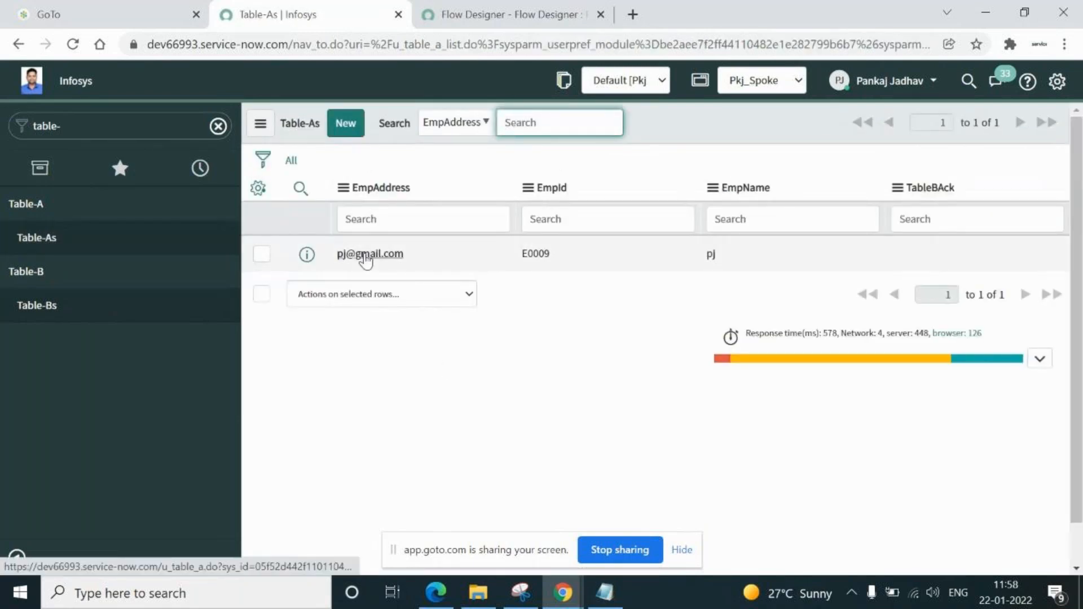
pyautogui.click(366, 255)
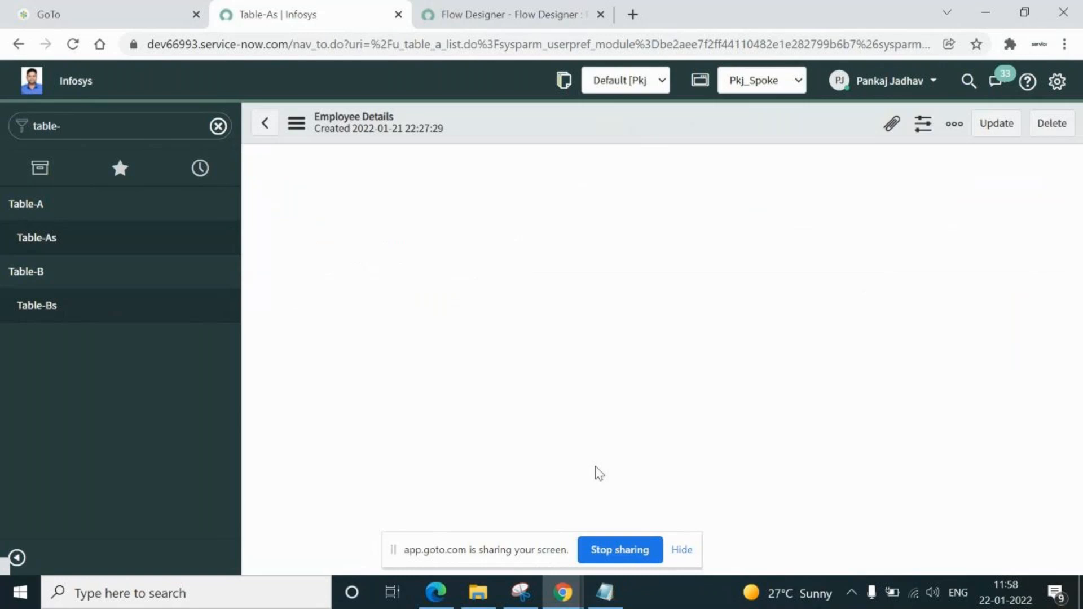
pyautogui.click(854, 208)
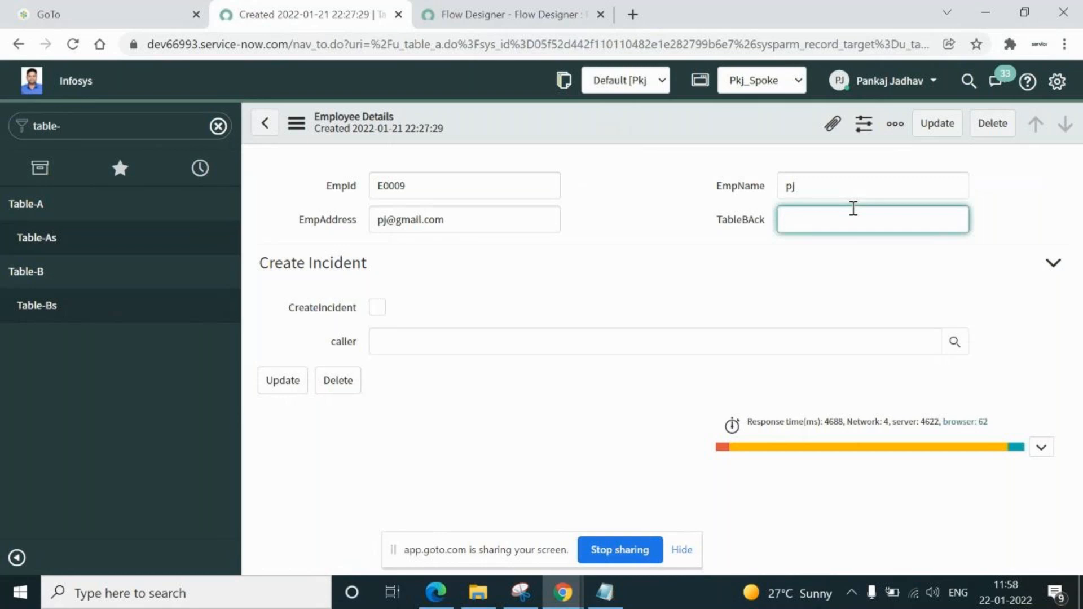
pyautogui.write('TA00006767')
# Switch to the Flow Designer tab and open the PushToTableB action
pyautogui.click(488, 20)
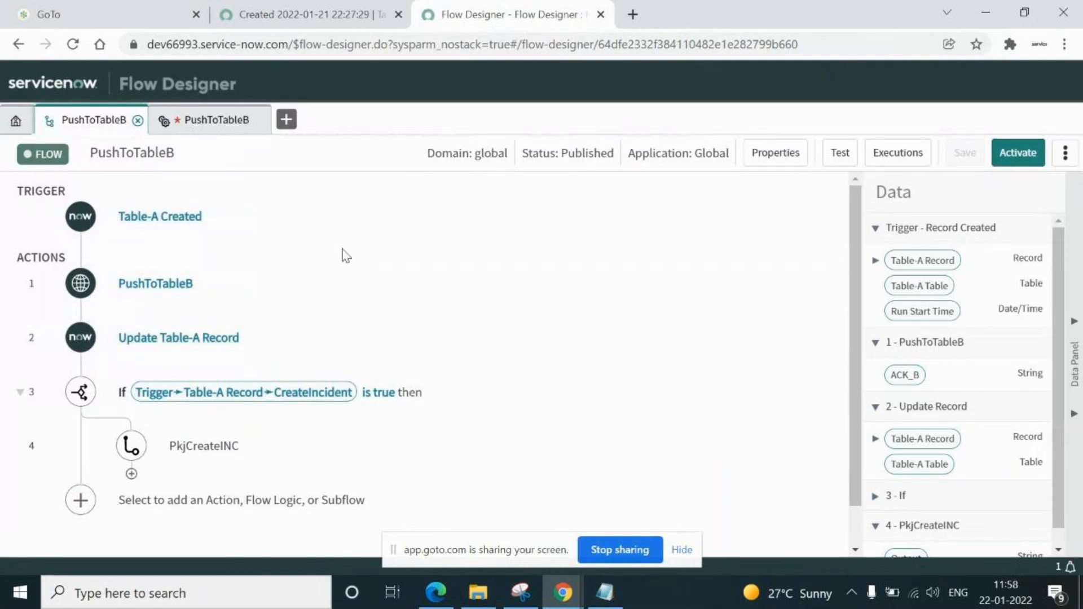
pyautogui.click(202, 123)
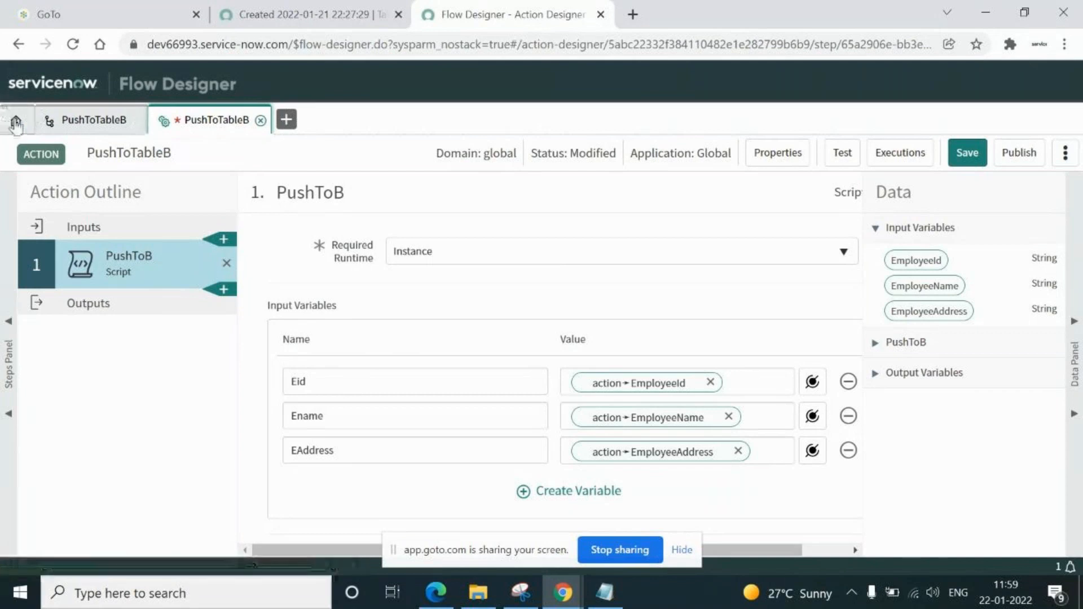
# Create a new Flow Designer action named PushTableA_TableB in the Global application
pyautogui.click(16, 120)
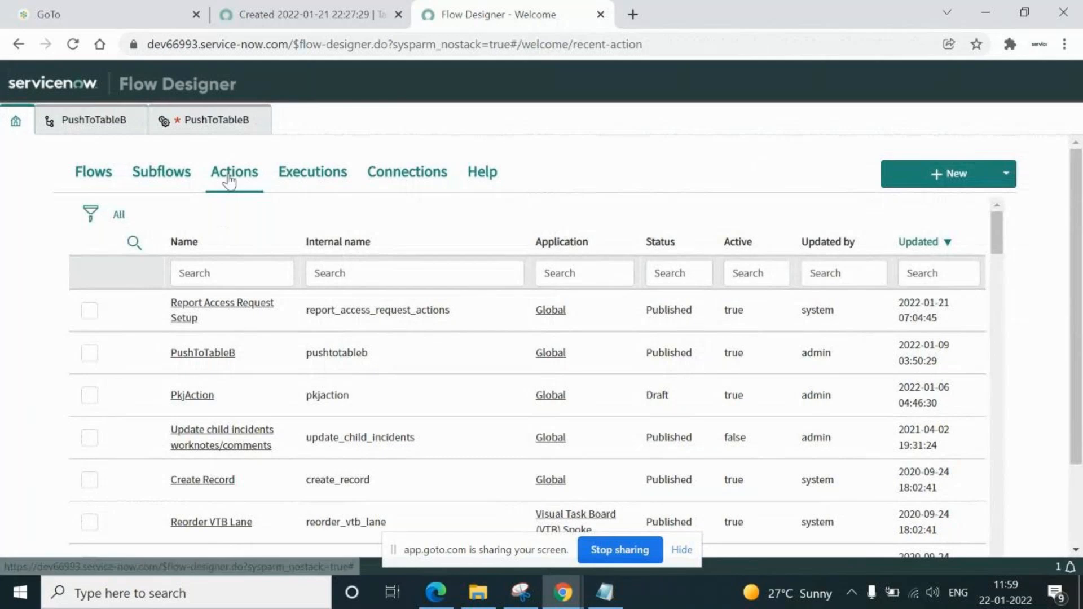
pyautogui.click(1007, 178)
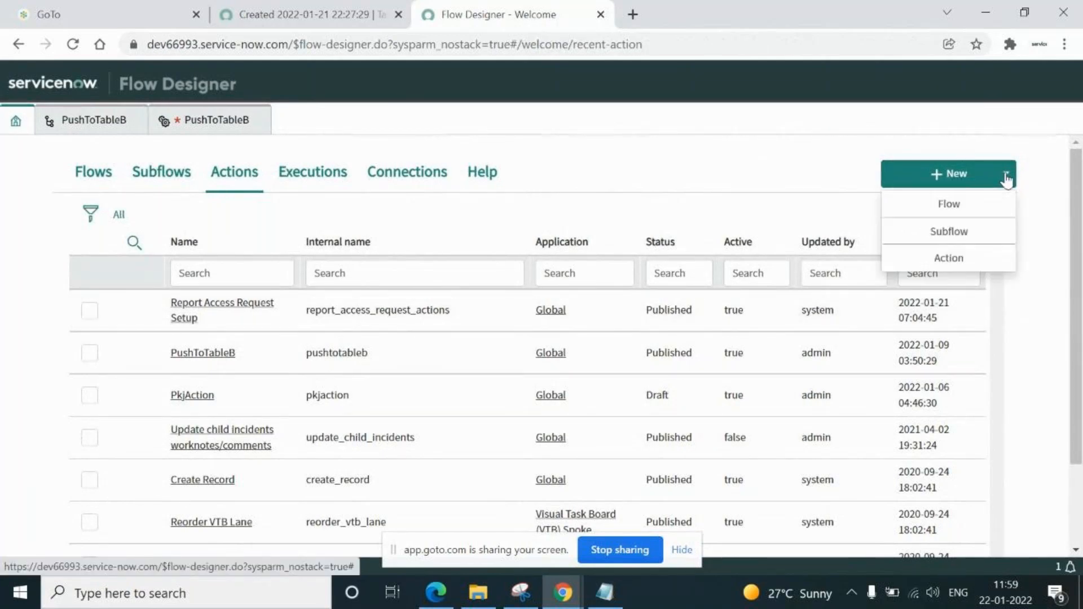
pyautogui.click(947, 258)
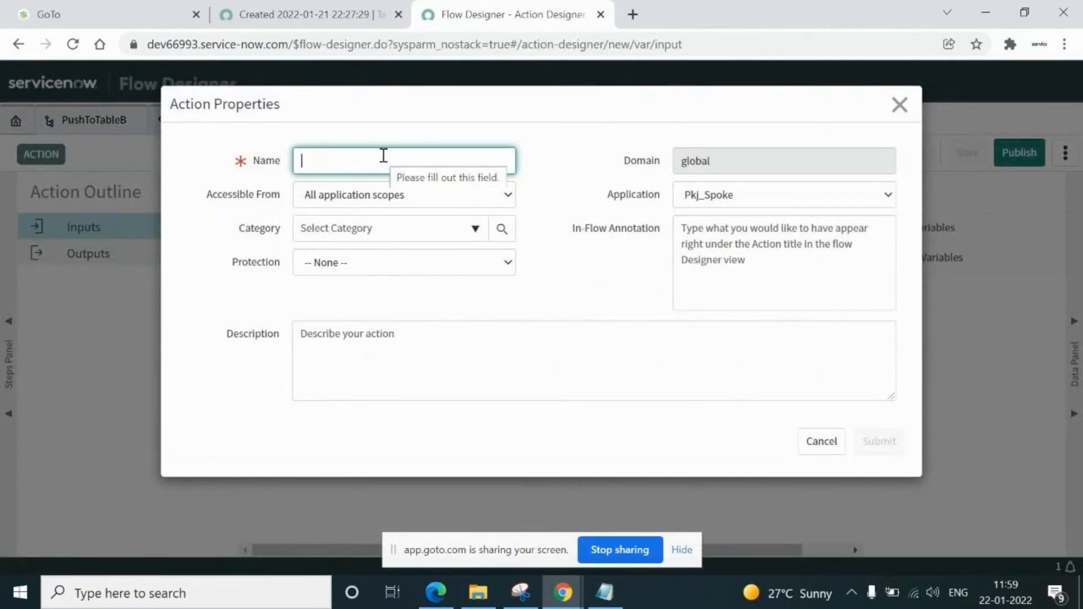
pyautogui.write('Push')
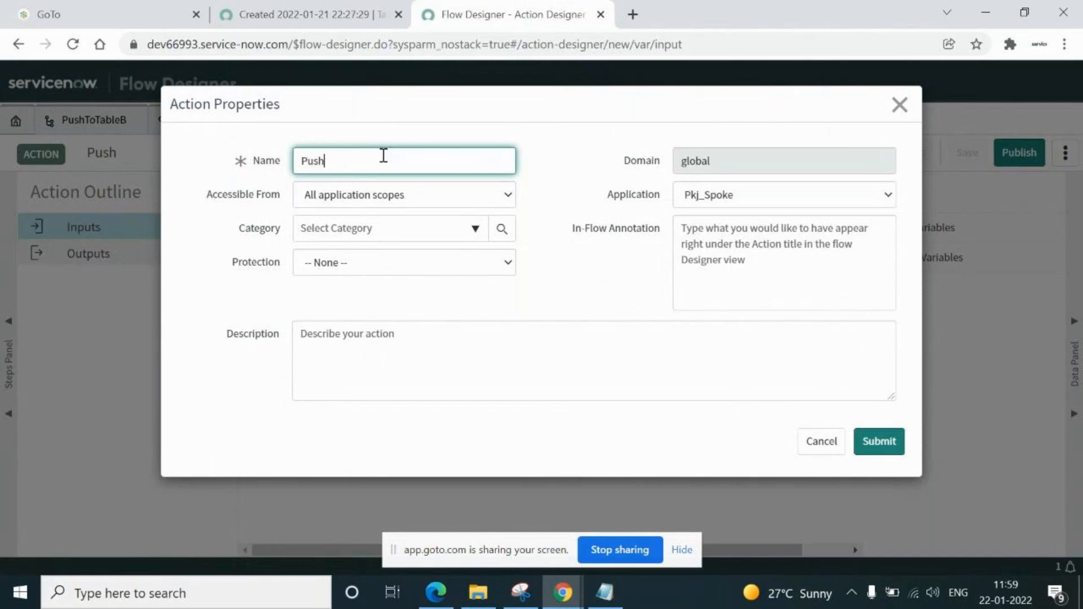
pyautogui.write('TableA')
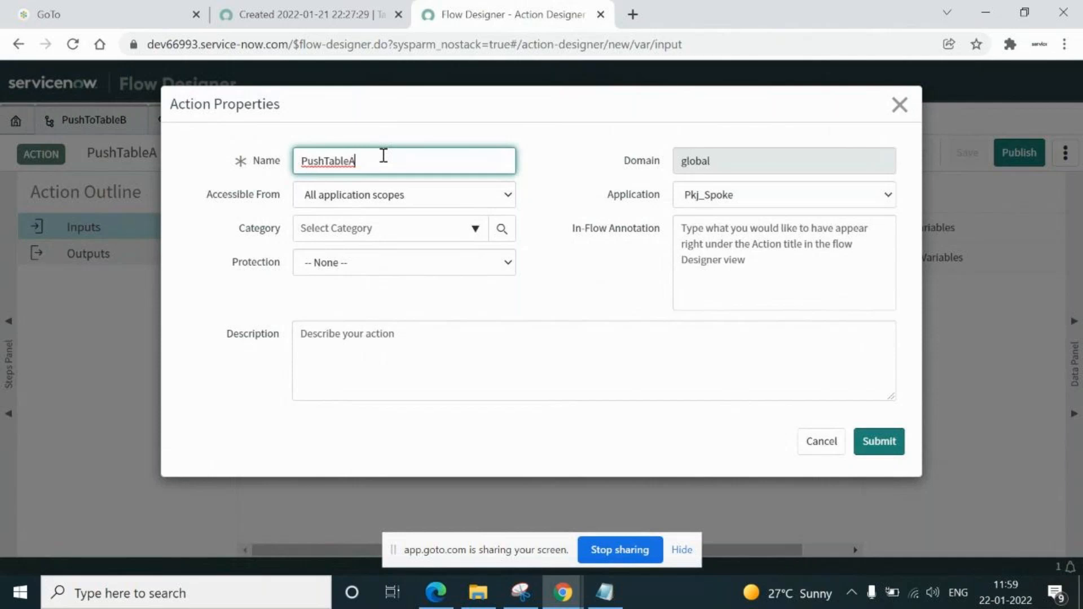
pyautogui.write('_TableB')
pyautogui.click(854, 196)
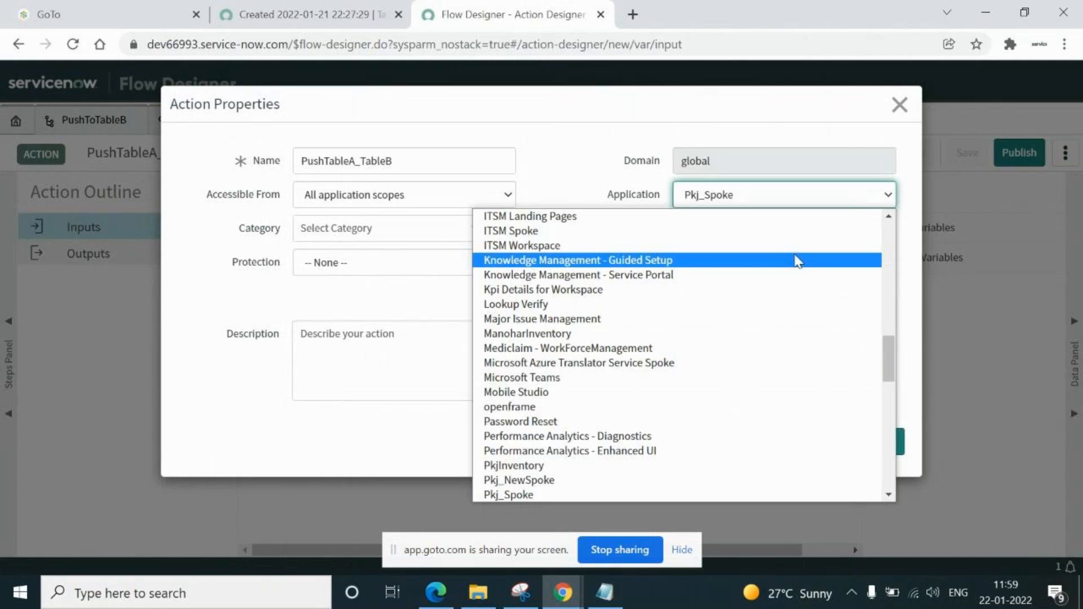
pyautogui.press('g')
pyautogui.press('Return')
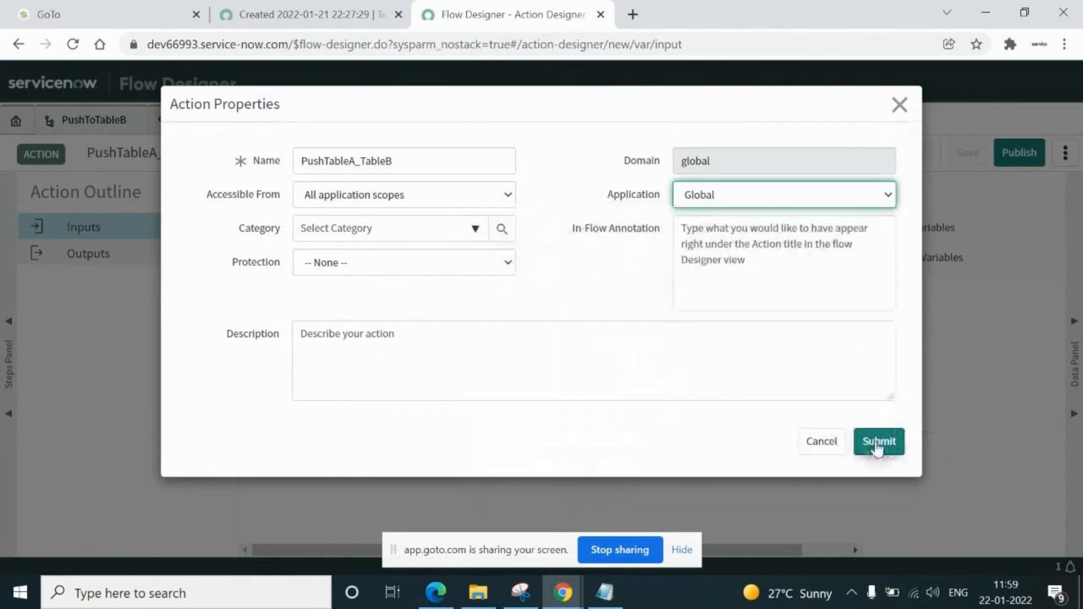
pyautogui.doubleClick(419, 163)
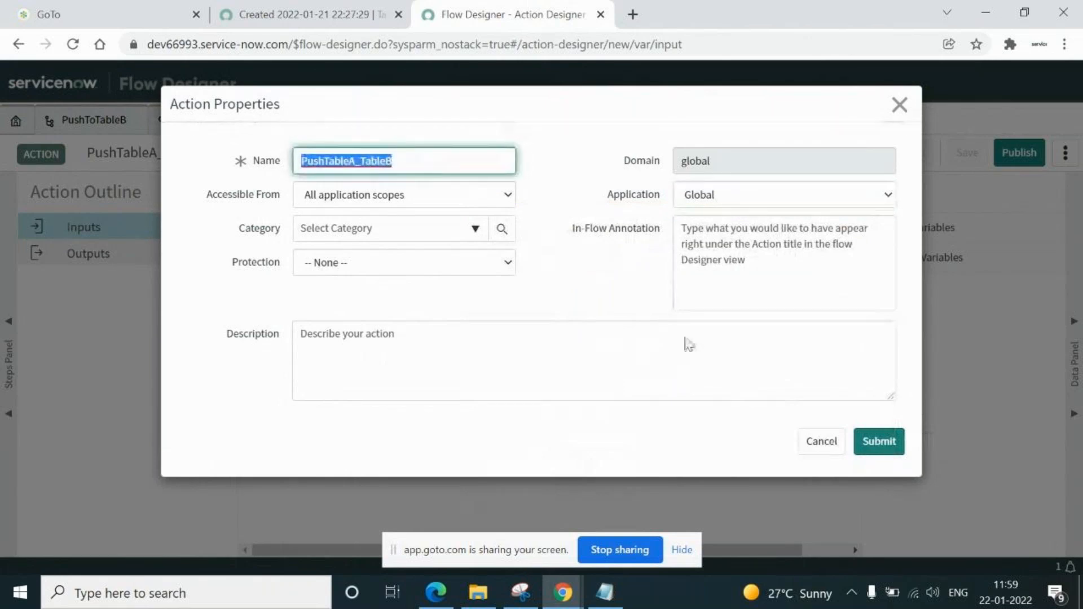
pyautogui.click(881, 446)
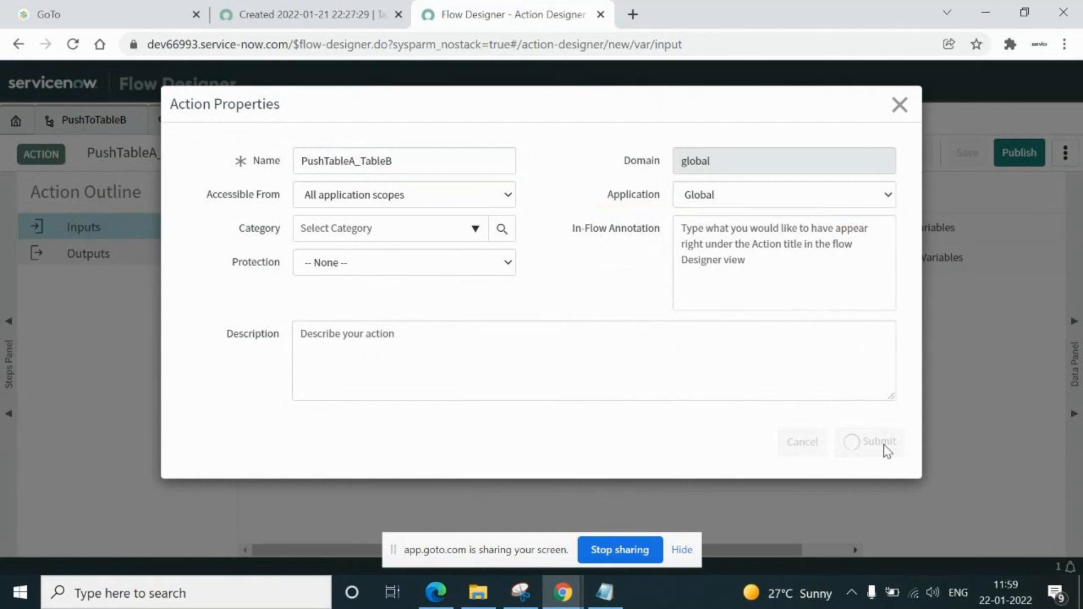
pyautogui.click(682, 551)
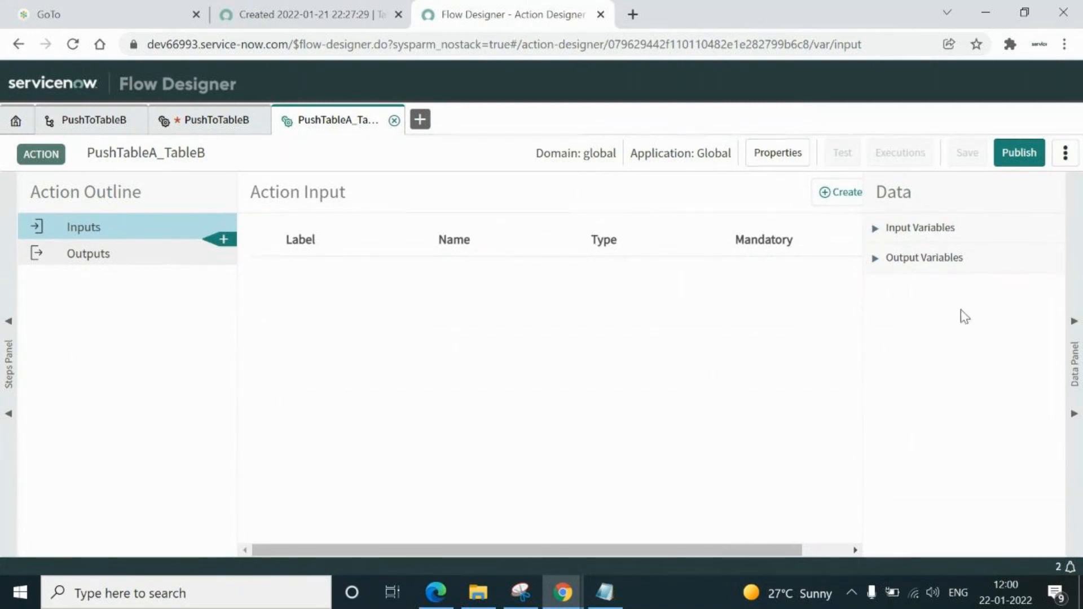
# Add an EmployeeId input, copying its label from the PushToTableB action
pyautogui.click(1074, 328)
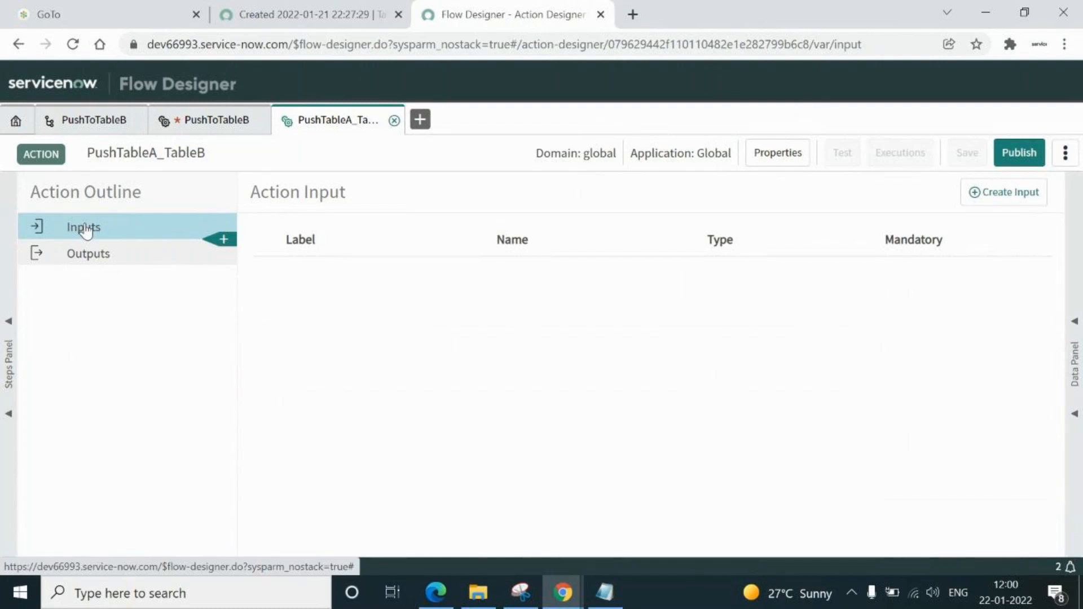
pyautogui.click(978, 194)
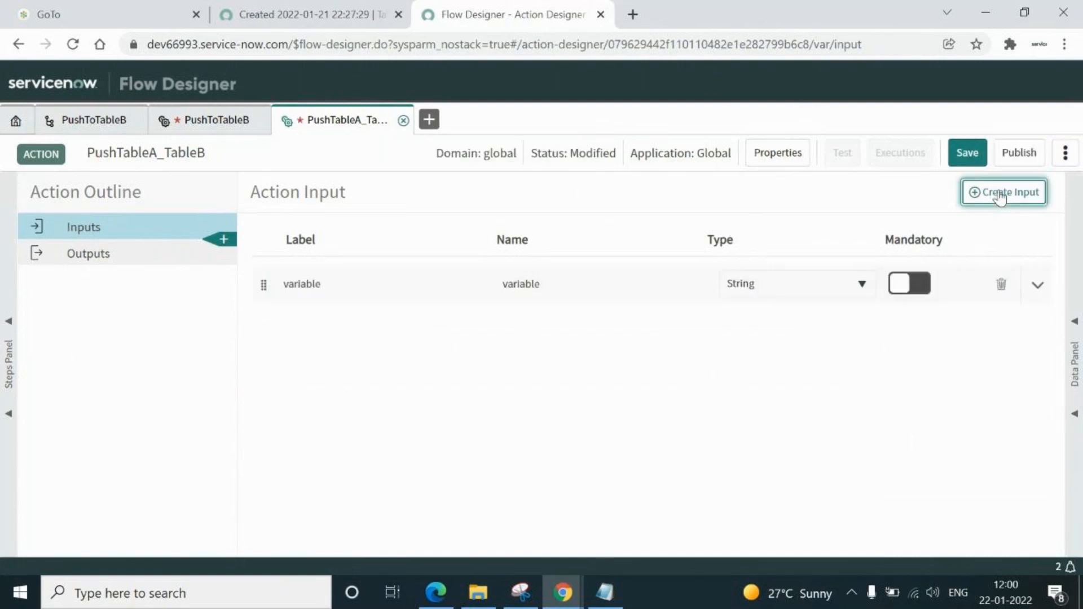
pyautogui.click(360, 284)
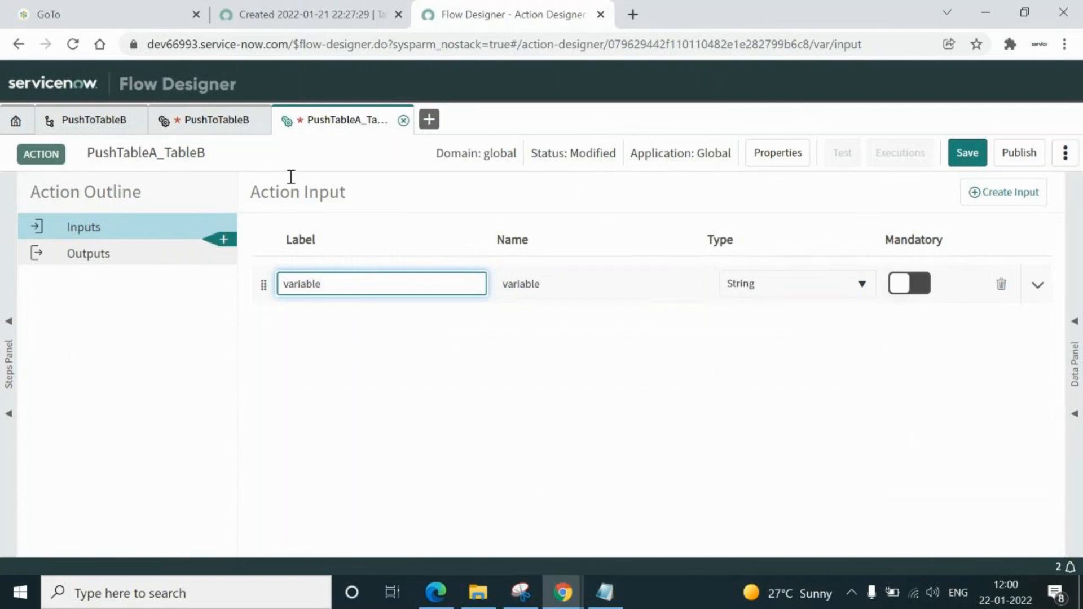
pyautogui.click(195, 123)
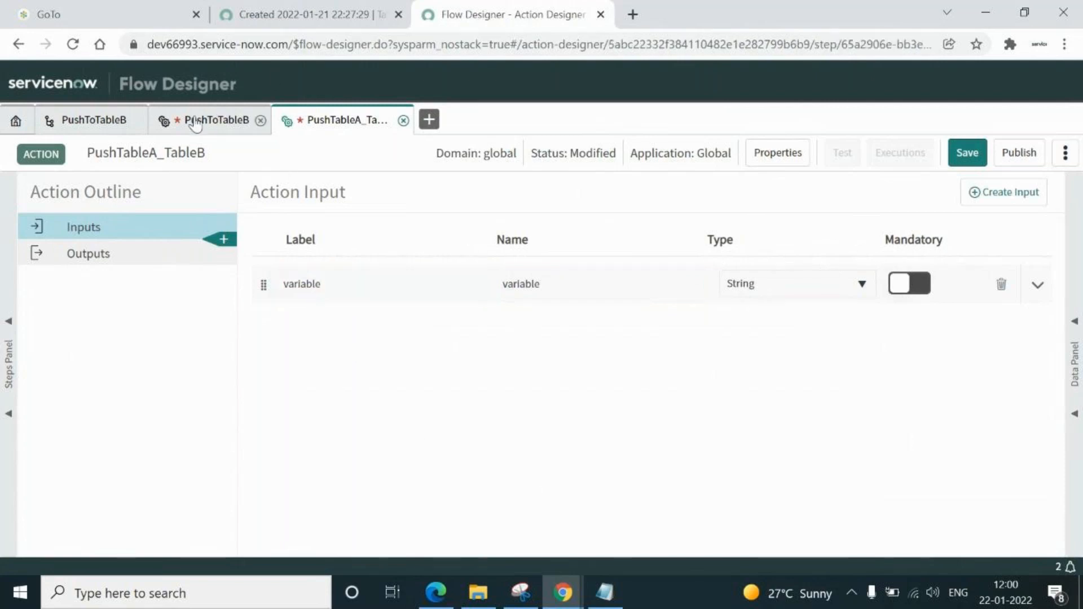
pyautogui.click(82, 232)
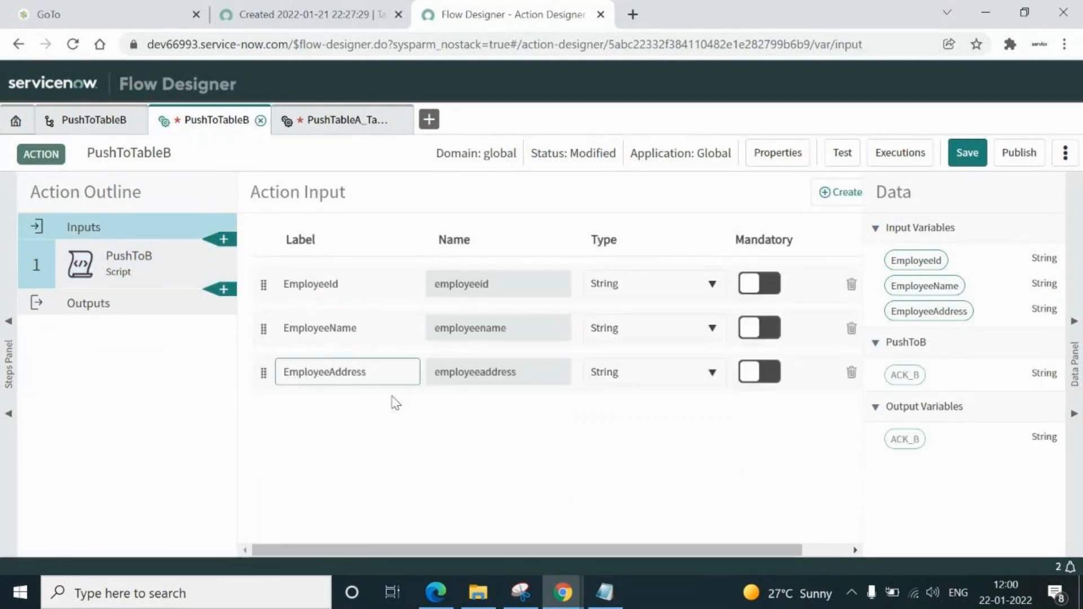
pyautogui.doubleClick(361, 284)
pyautogui.hotkey('ctrl', 'c')
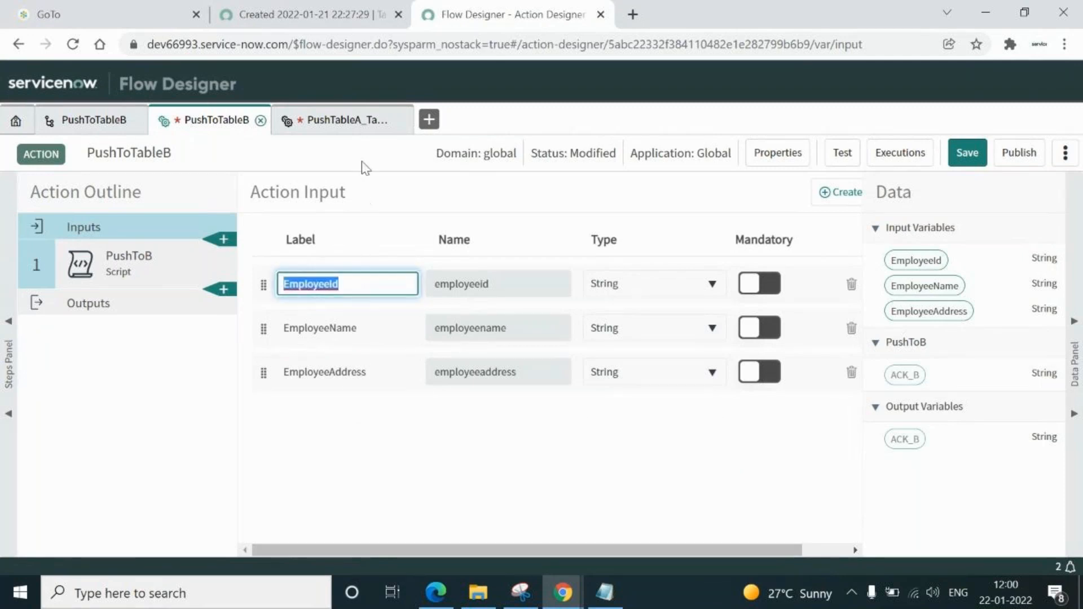
pyautogui.click(358, 119)
pyautogui.hotkey('ctrl', 'v')
pyautogui.click(481, 286)
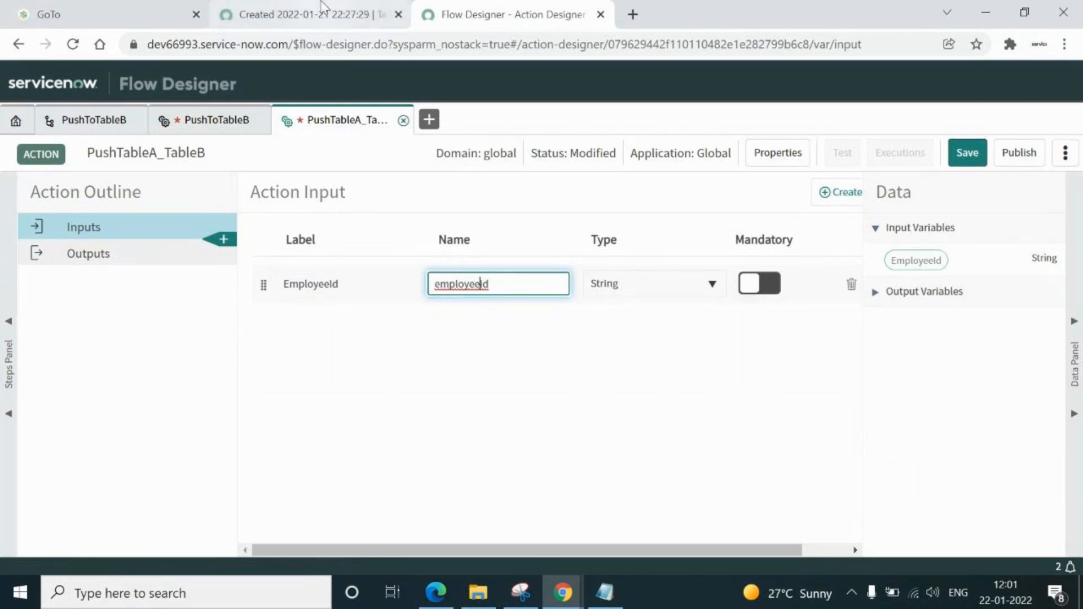
# Add a second input labelled EmployeeName
pyautogui.click(209, 121)
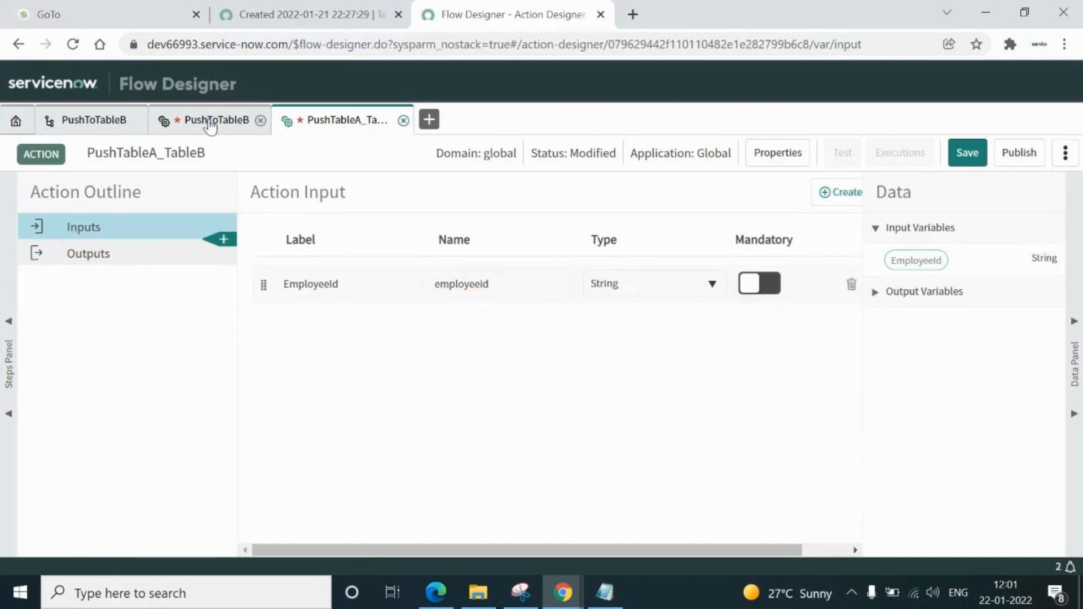
pyautogui.doubleClick(363, 330)
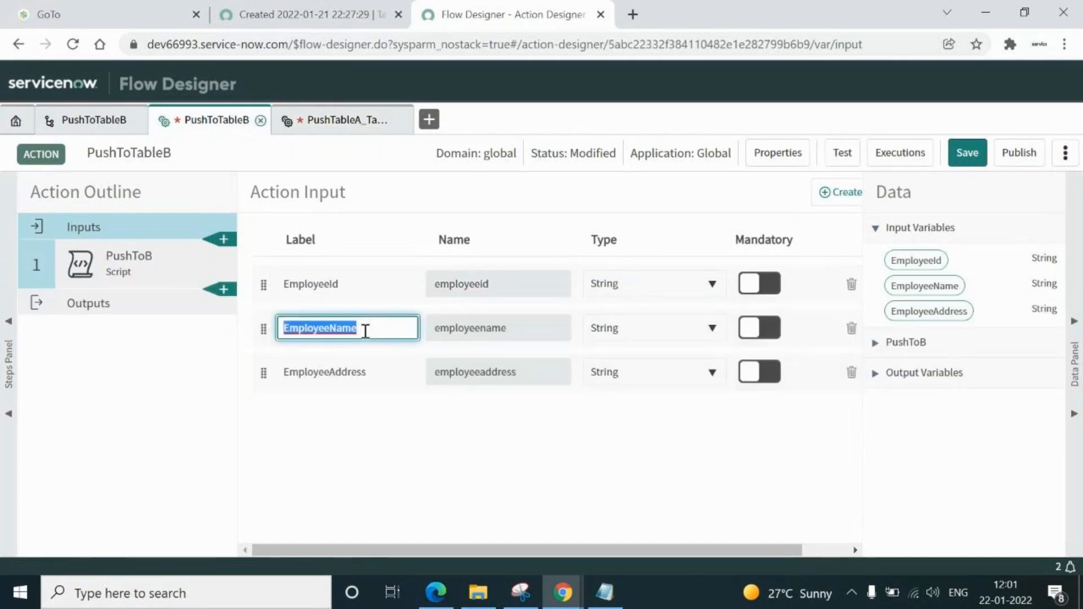
pyautogui.click(347, 128)
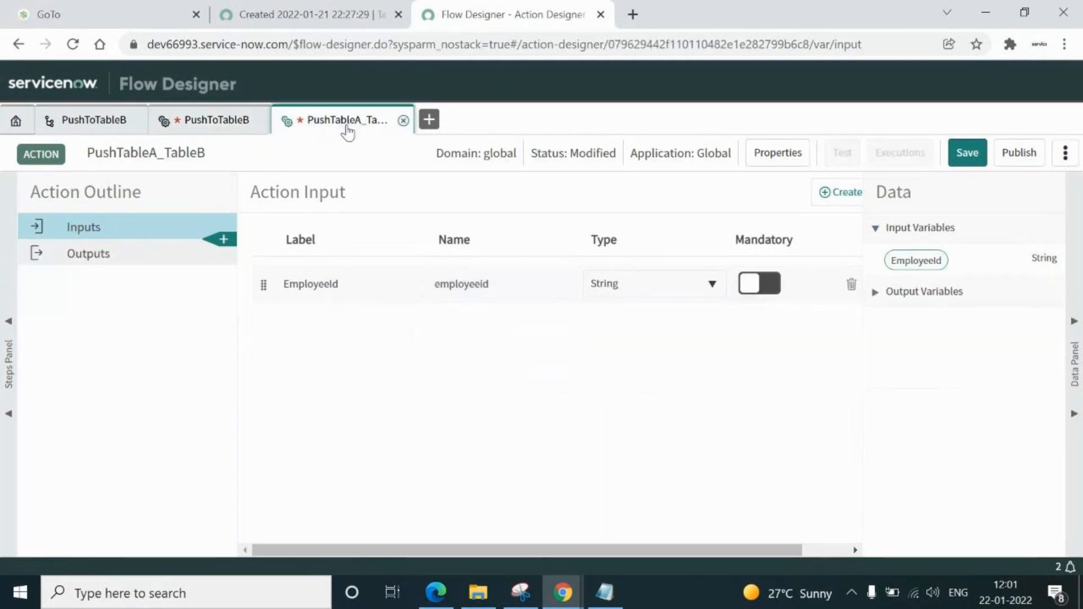
pyautogui.click(840, 197)
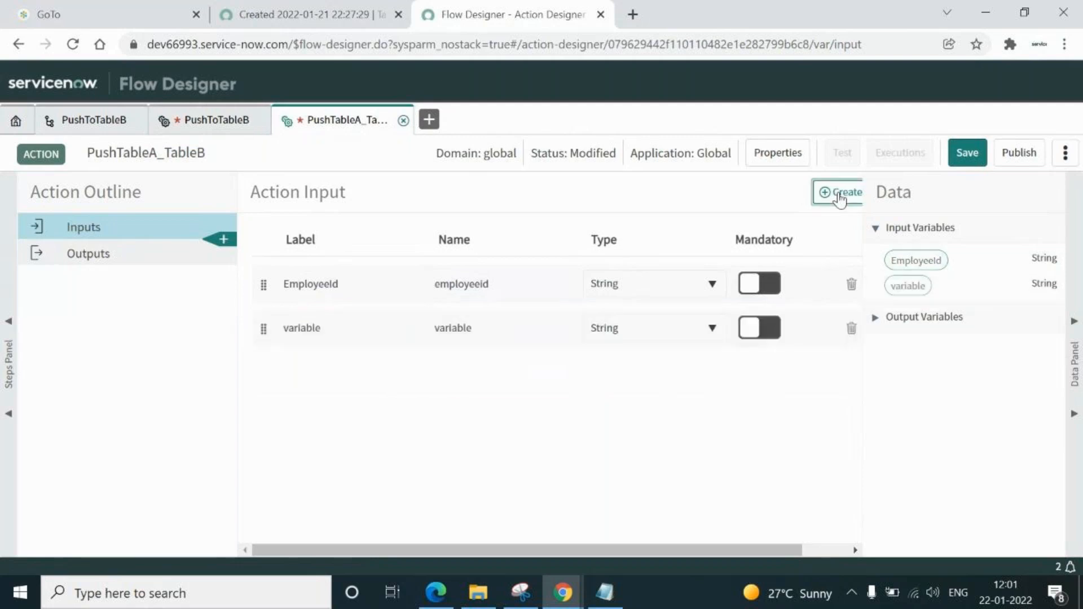
pyautogui.click(345, 324)
pyautogui.doubleClick(345, 325)
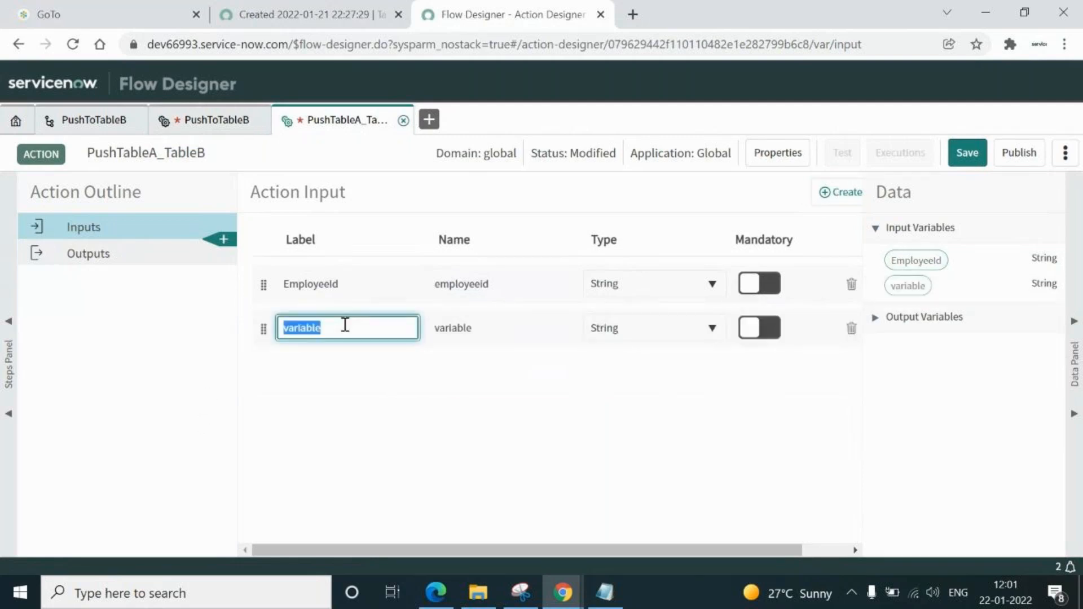
pyautogui.write('EmployeeName')
pyautogui.click(508, 330)
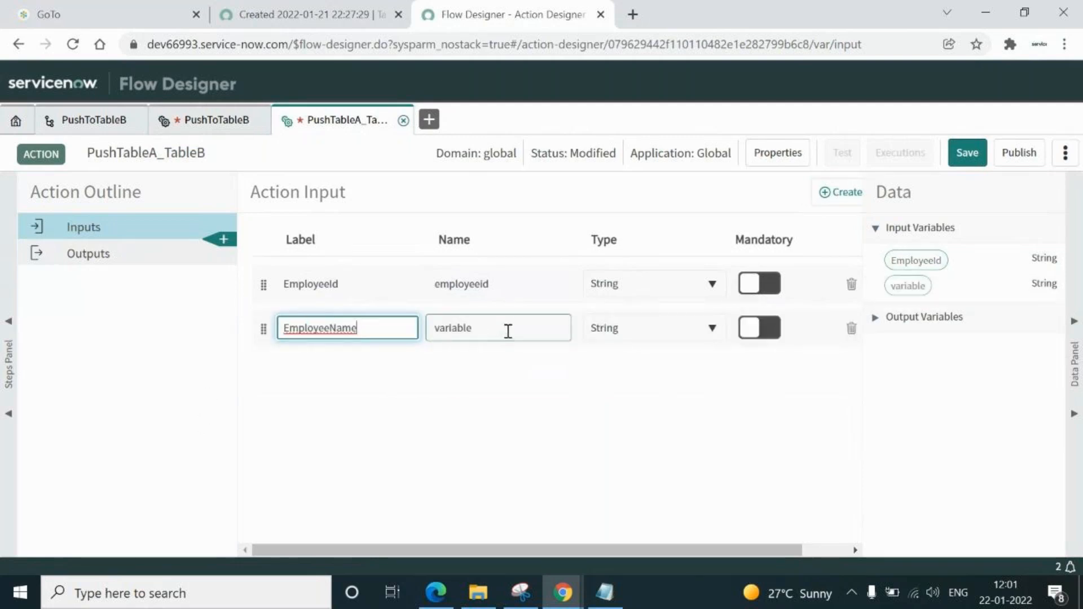
# Add a third input labelled EmployeeAddress, pasted from PushToTableB
pyautogui.click(823, 194)
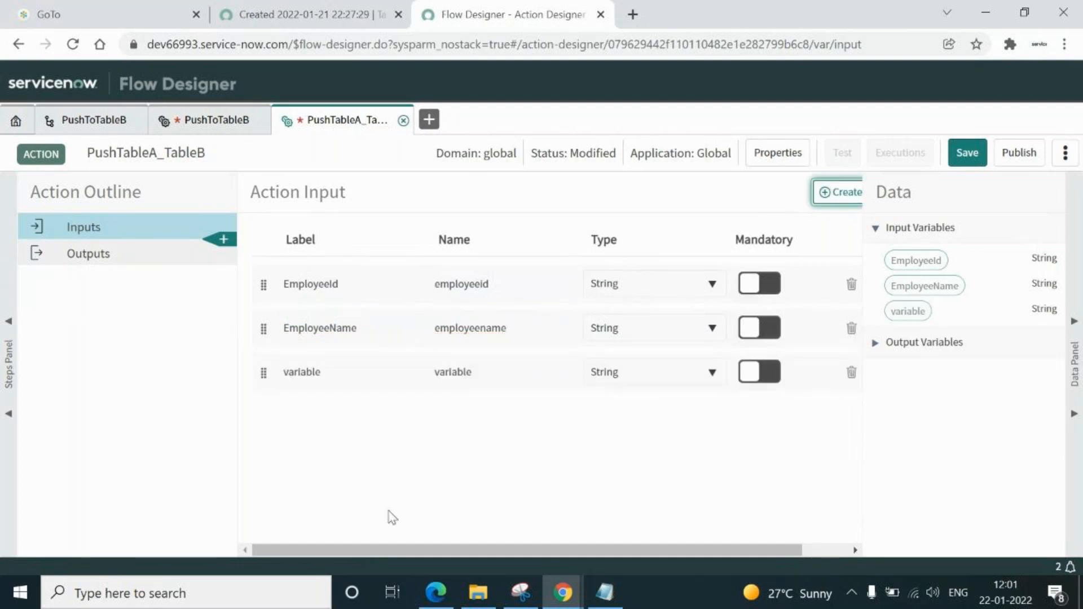
pyautogui.click(201, 121)
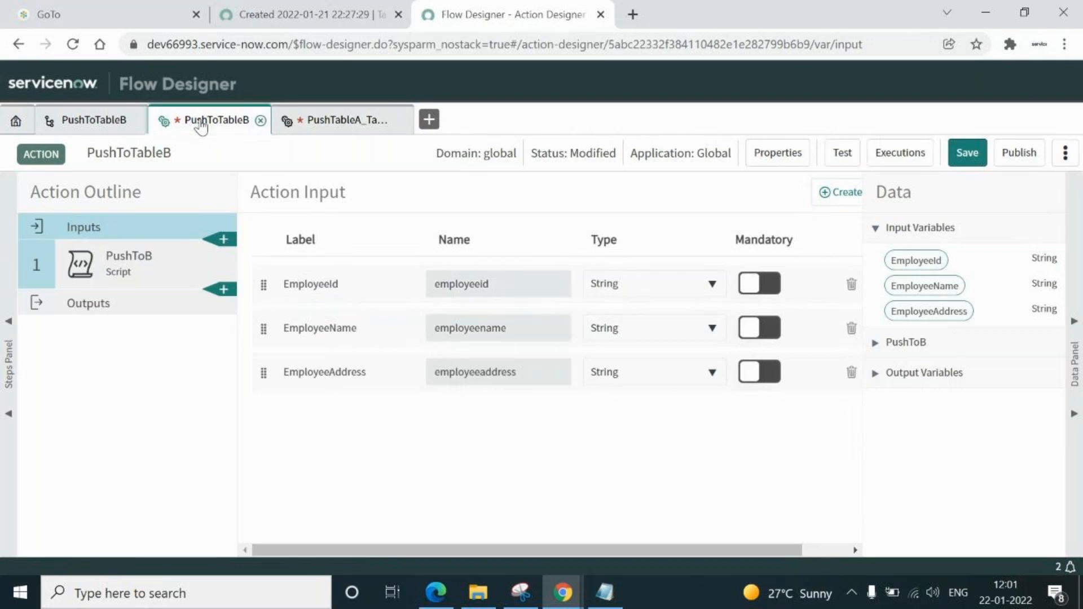
pyautogui.doubleClick(379, 366)
pyautogui.hotkey('ctrl', 'c')
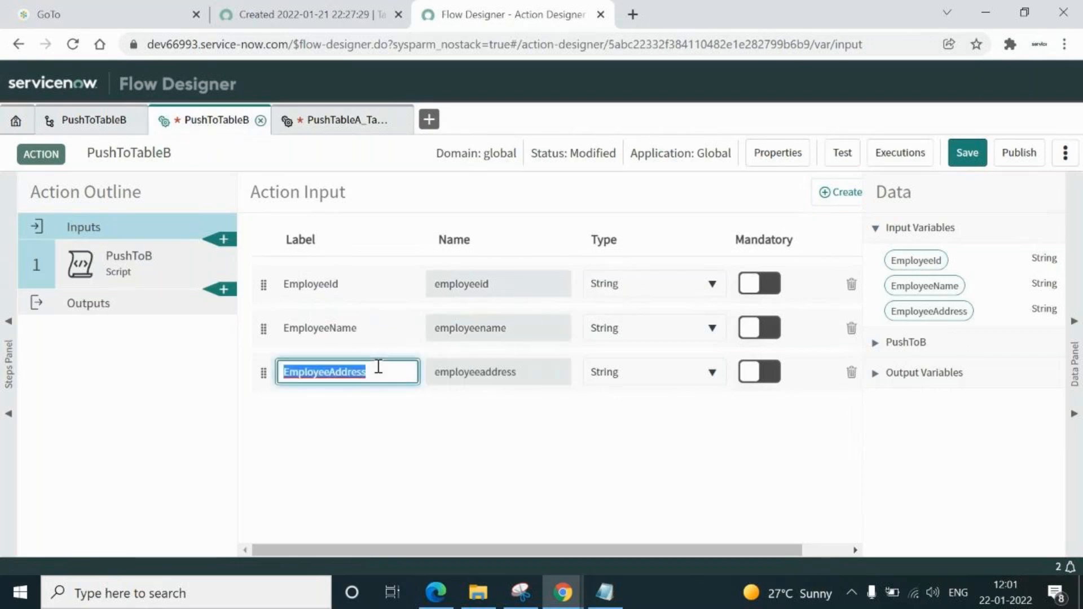
pyautogui.click(347, 119)
pyautogui.doubleClick(319, 373)
pyautogui.hotkey('ctrl', 'v')
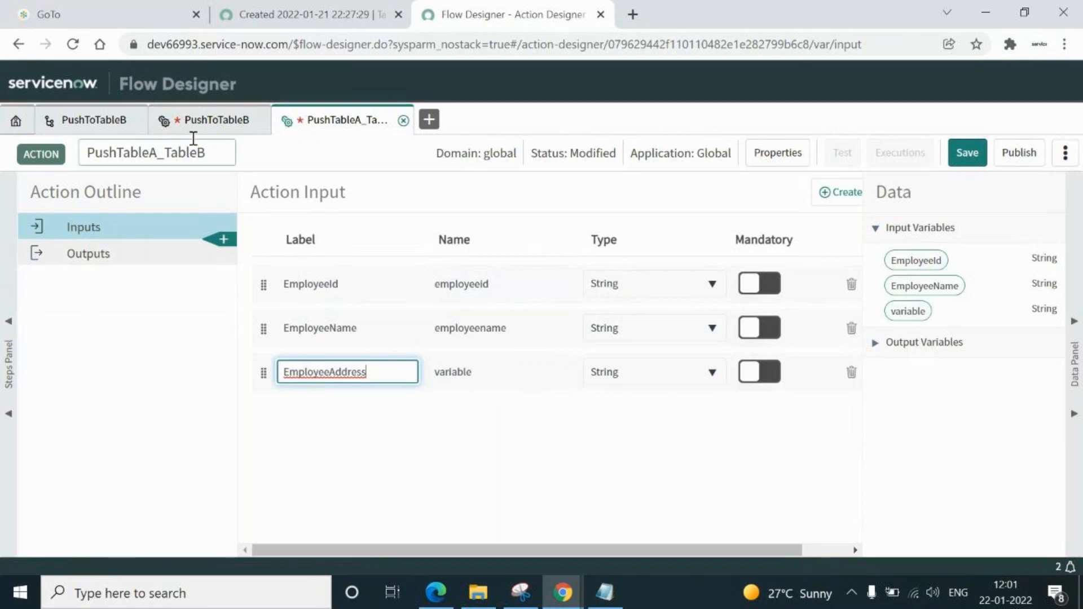
# Review PushToTableB's PushToB script step, then save PushTableA_TableB as a draft
pyautogui.click(212, 125)
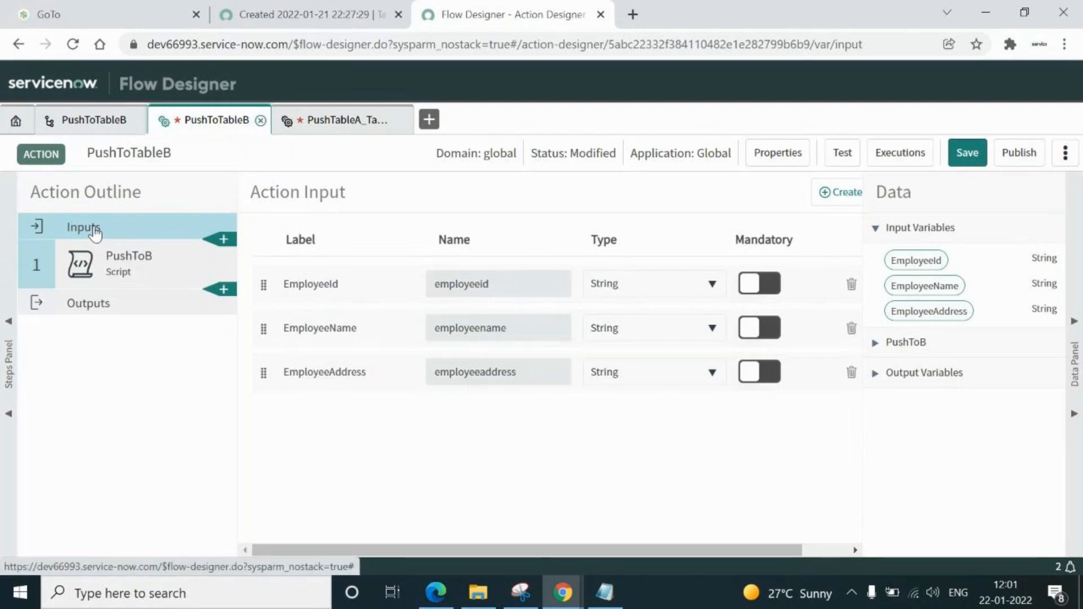
pyautogui.click(117, 263)
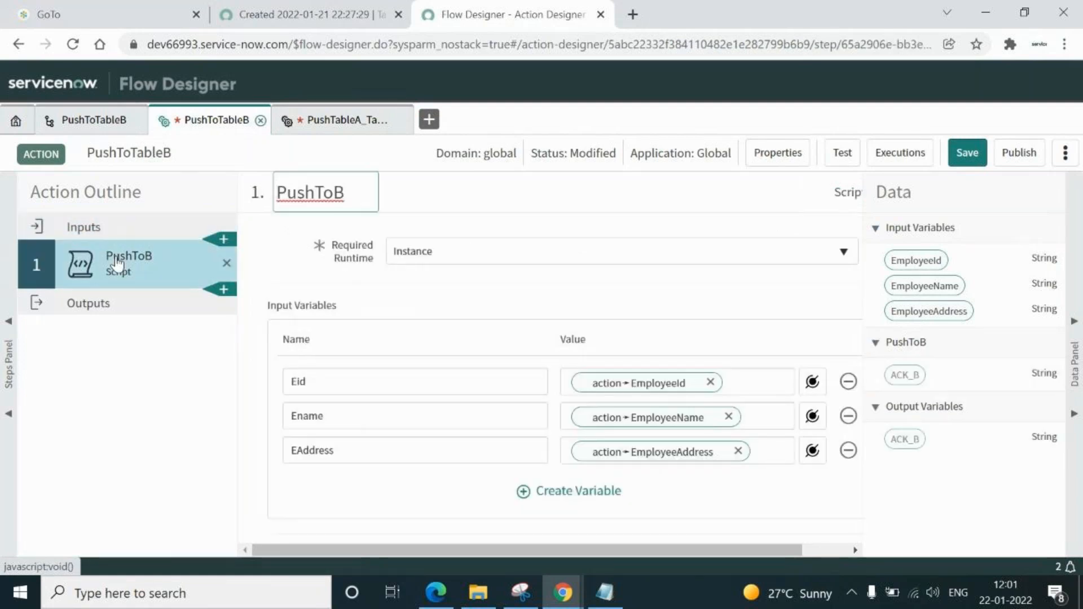
pyautogui.click(339, 123)
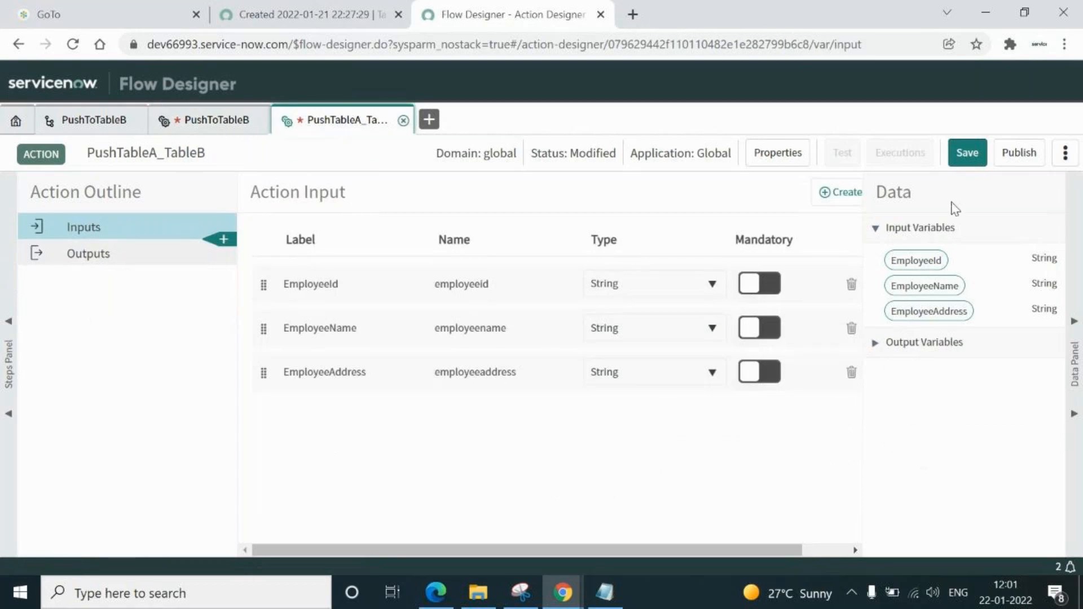
pyautogui.click(969, 154)
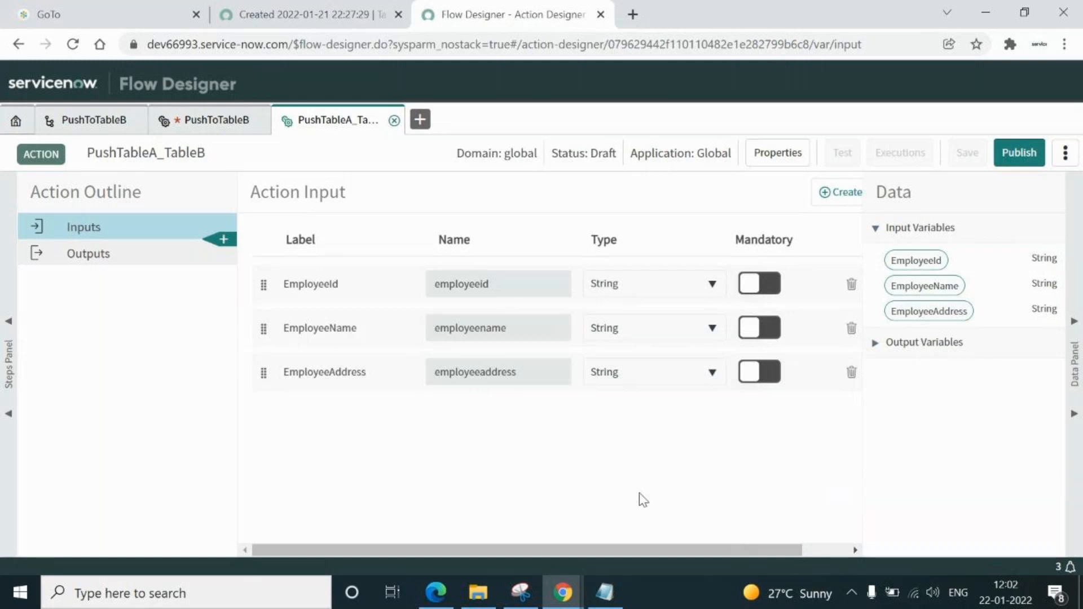
pyautogui.click(224, 242)
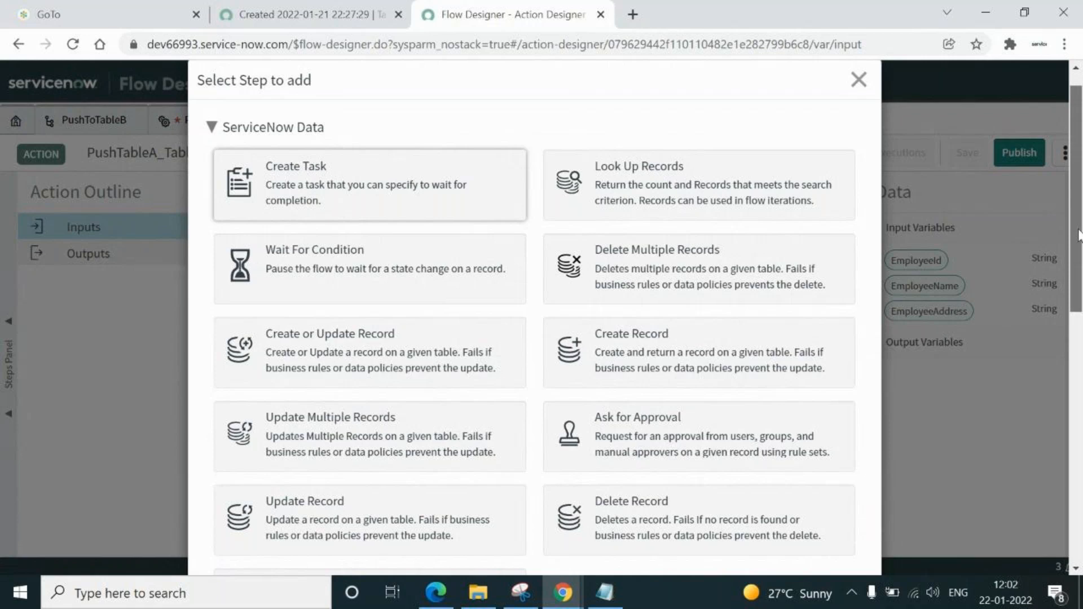
# Add a Script step from Utilities and create one blank input variable in it
pyautogui.moveTo(1078, 234); pyautogui.dragTo(1080, 367)
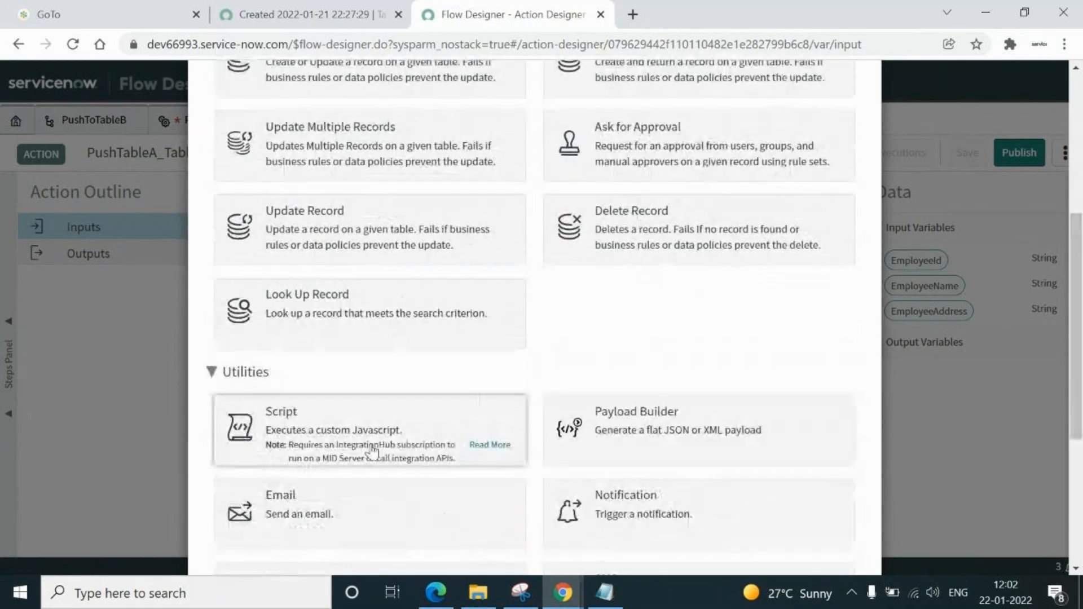
pyautogui.click(319, 430)
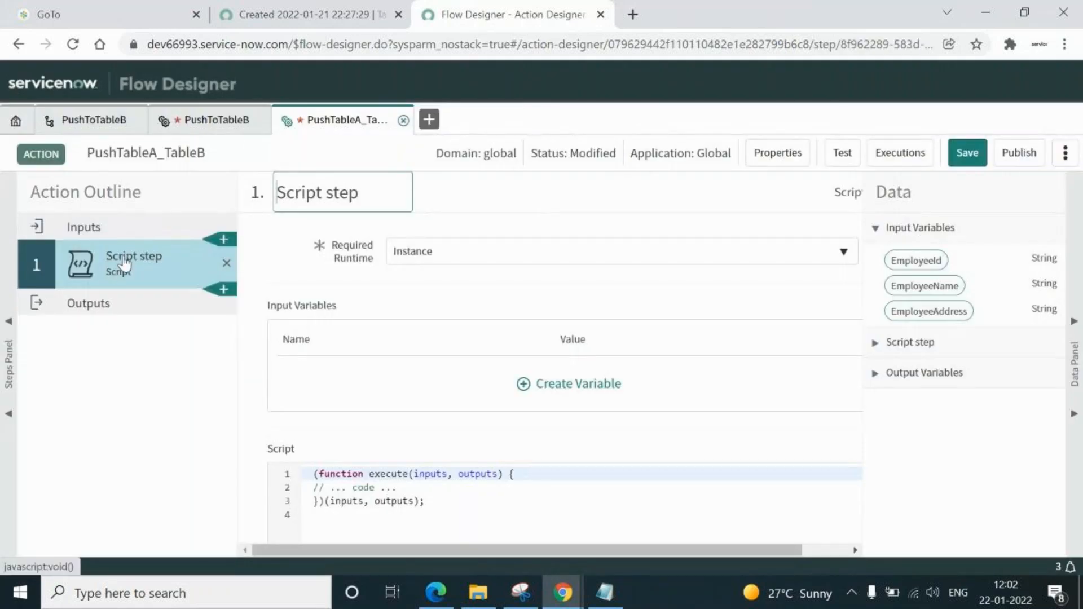
pyautogui.click(89, 233)
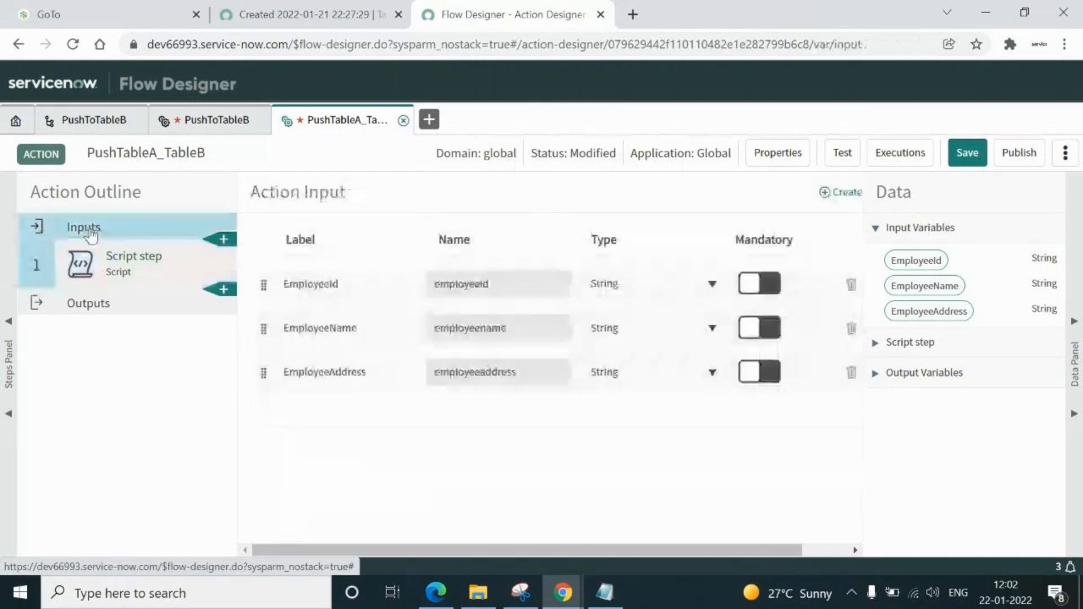
pyautogui.click(119, 277)
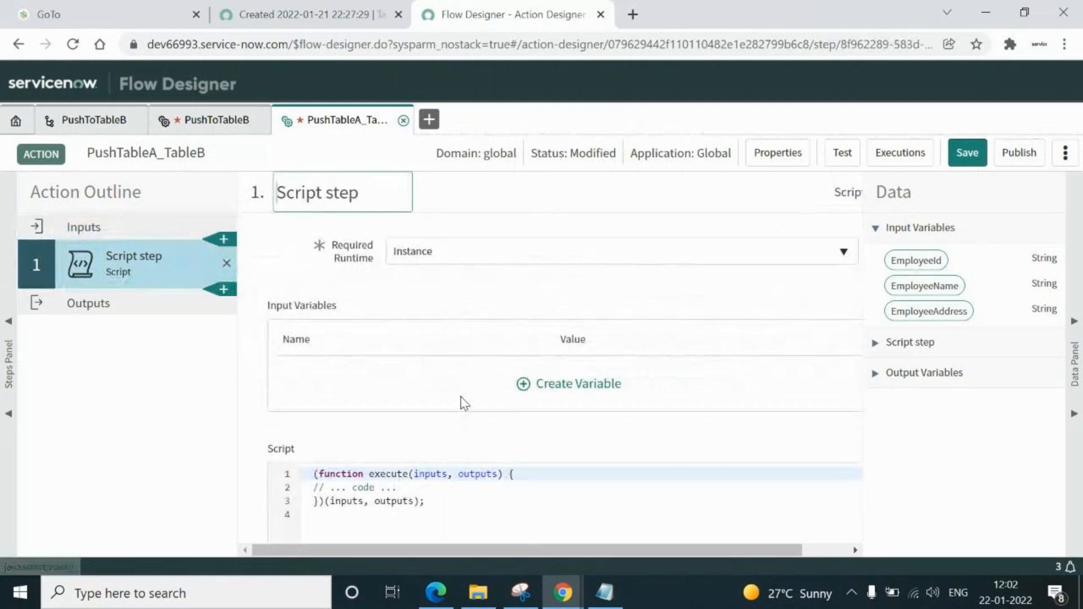
pyautogui.click(524, 388)
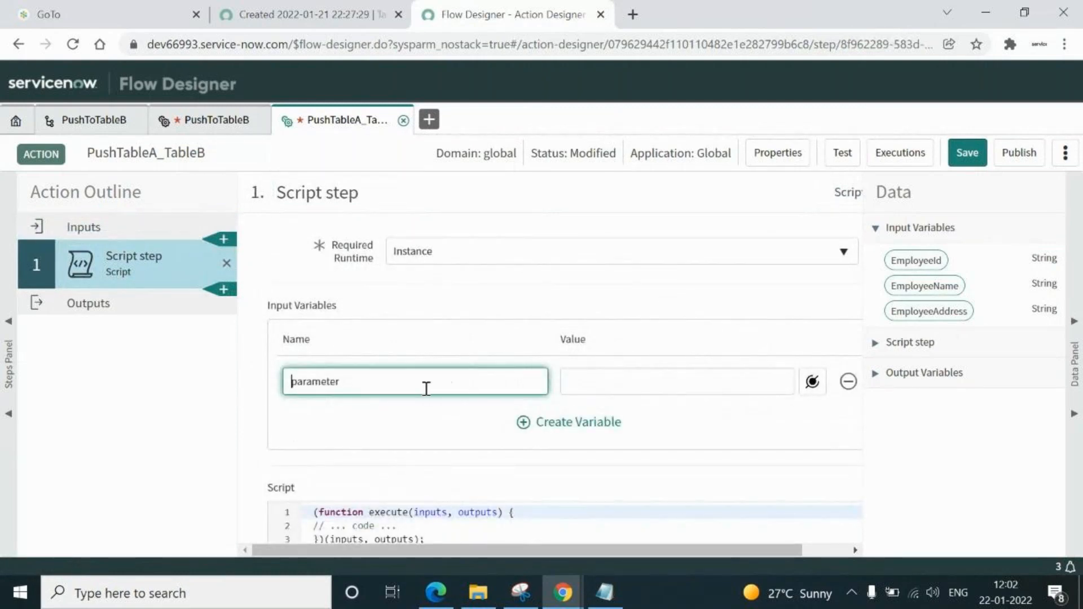
# Name the script step's first input variable Eid, matching the PushToTableB action
pyautogui.click(302, 17)
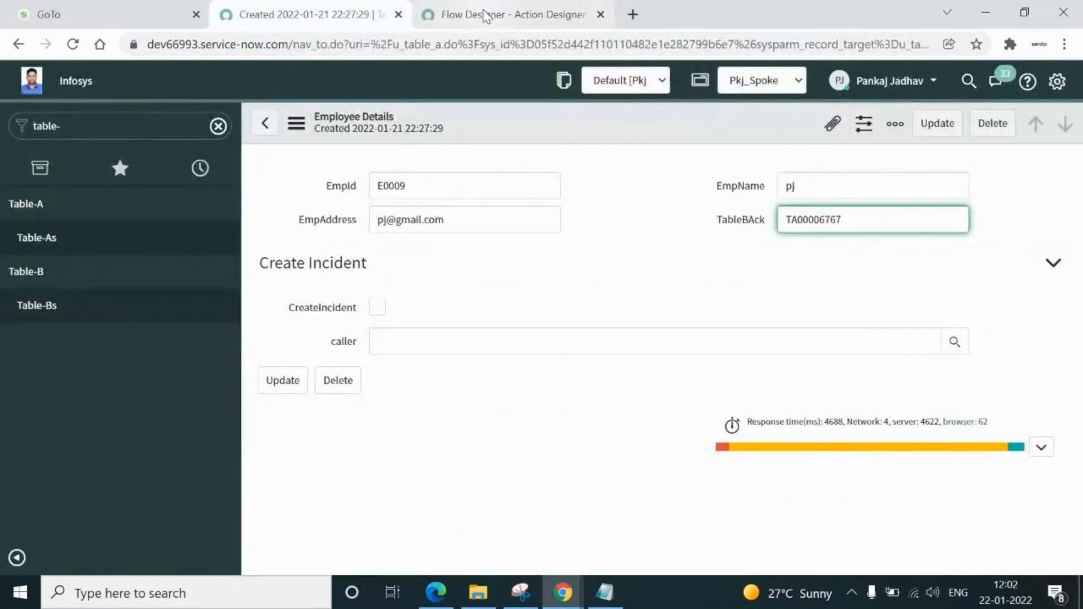
pyautogui.click(477, 14)
pyautogui.click(208, 124)
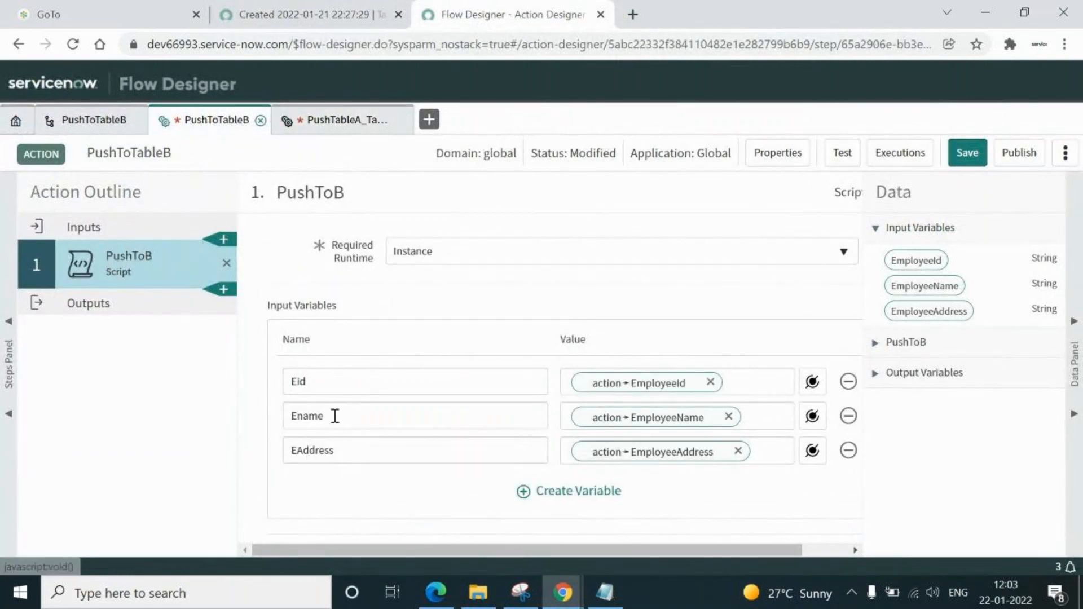
pyautogui.click(340, 386)
pyautogui.doubleClick(341, 386)
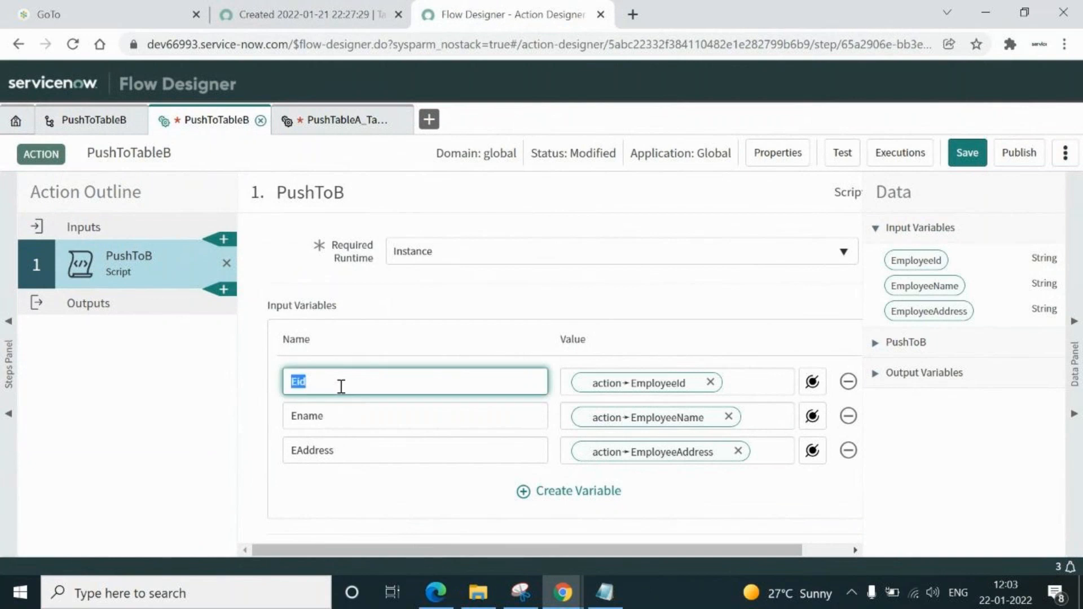
pyautogui.click(344, 120)
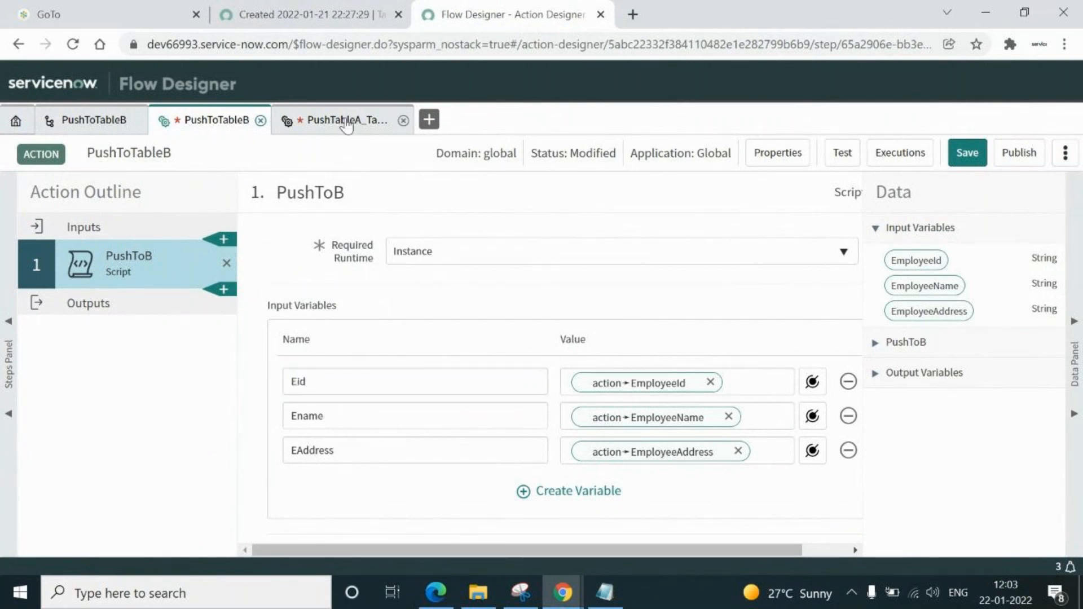
pyautogui.doubleClick(359, 382)
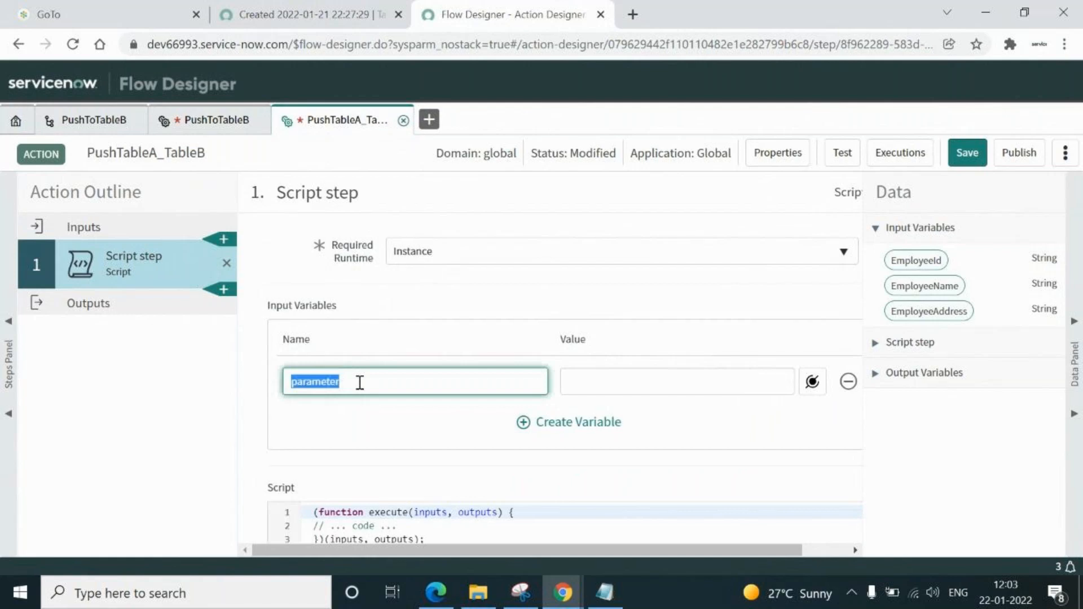
pyautogui.write('Eid')
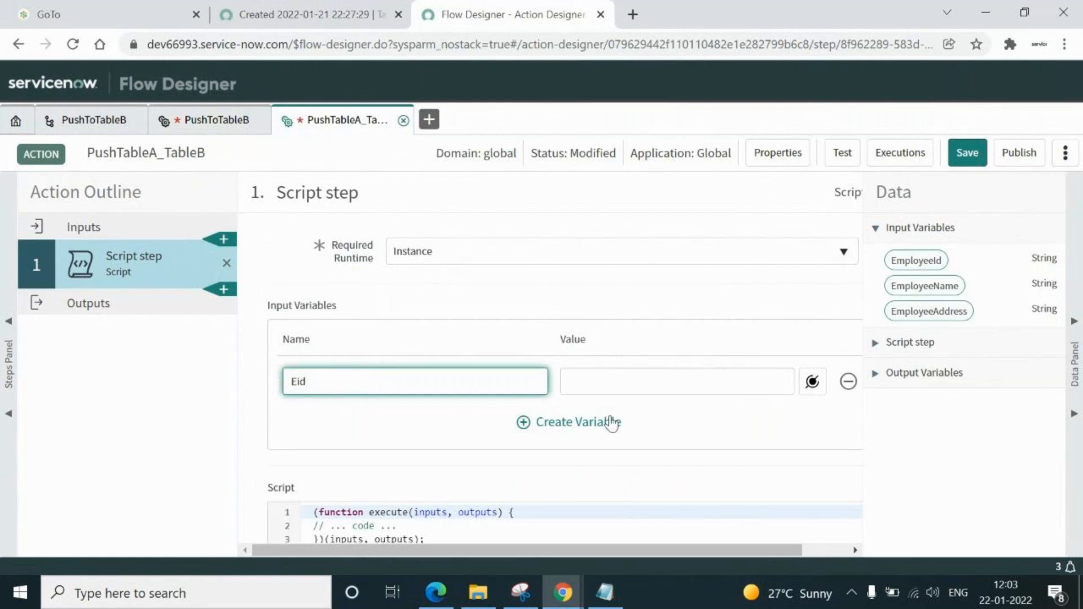
# Set the Eid variable's value to the EmployeeId action input
pyautogui.click(655, 380)
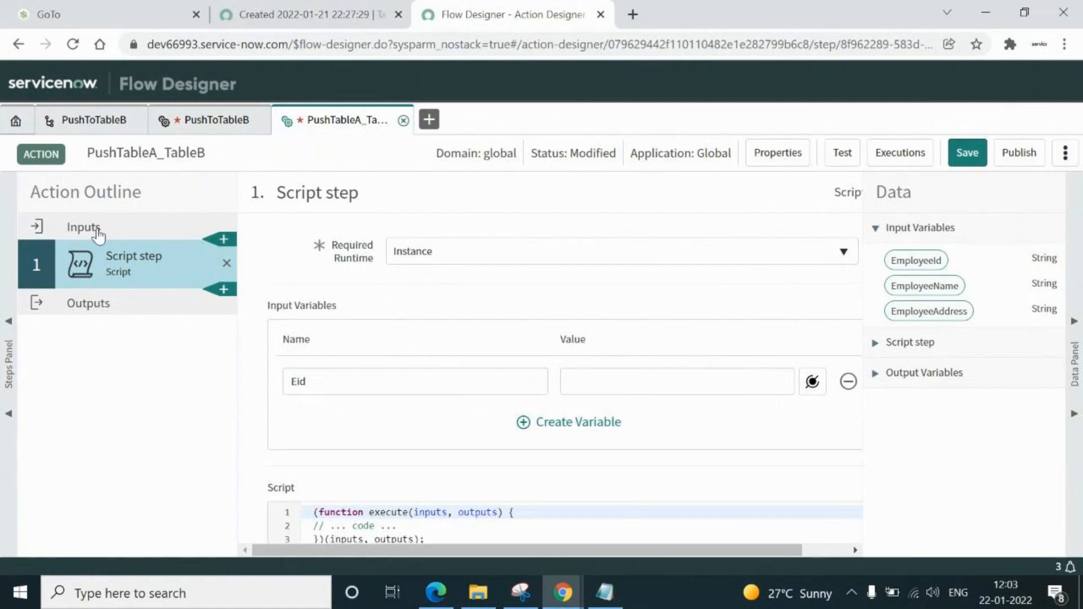
pyautogui.click(79, 231)
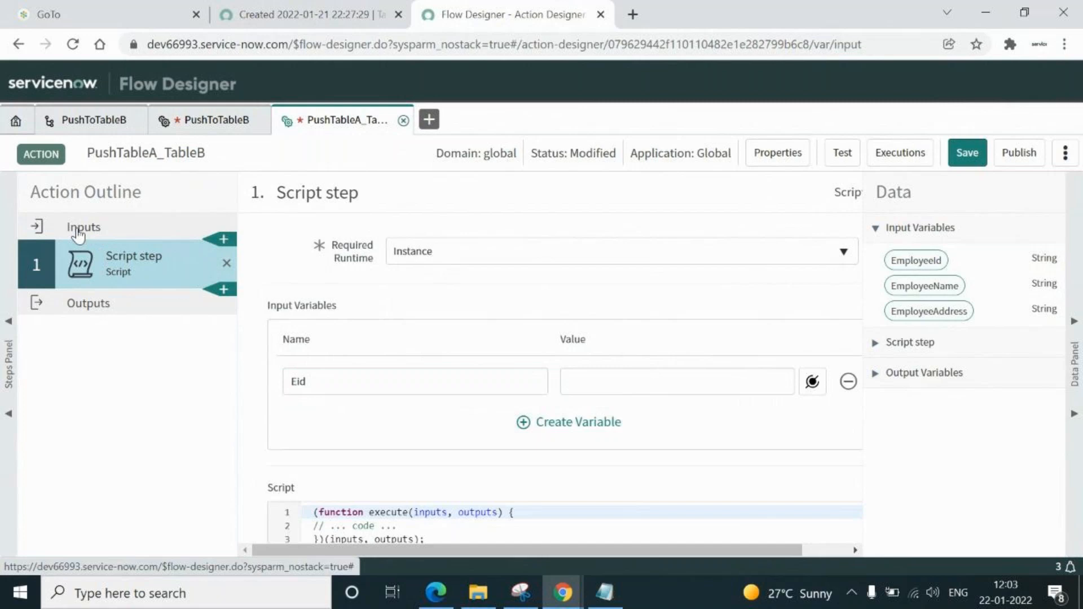
pyautogui.click(116, 271)
pyautogui.click(663, 382)
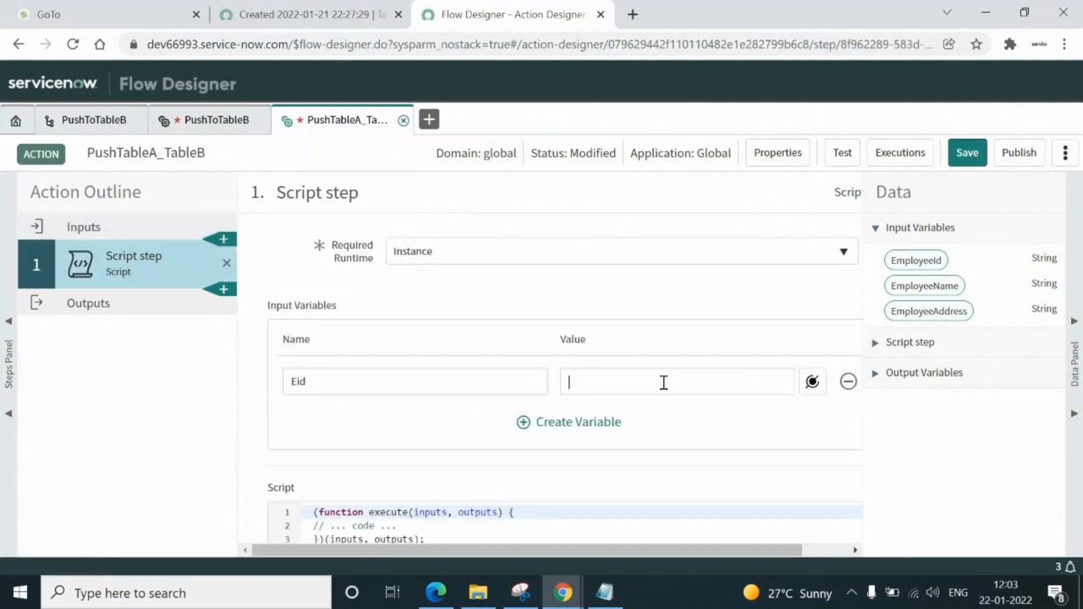
pyautogui.click(812, 382)
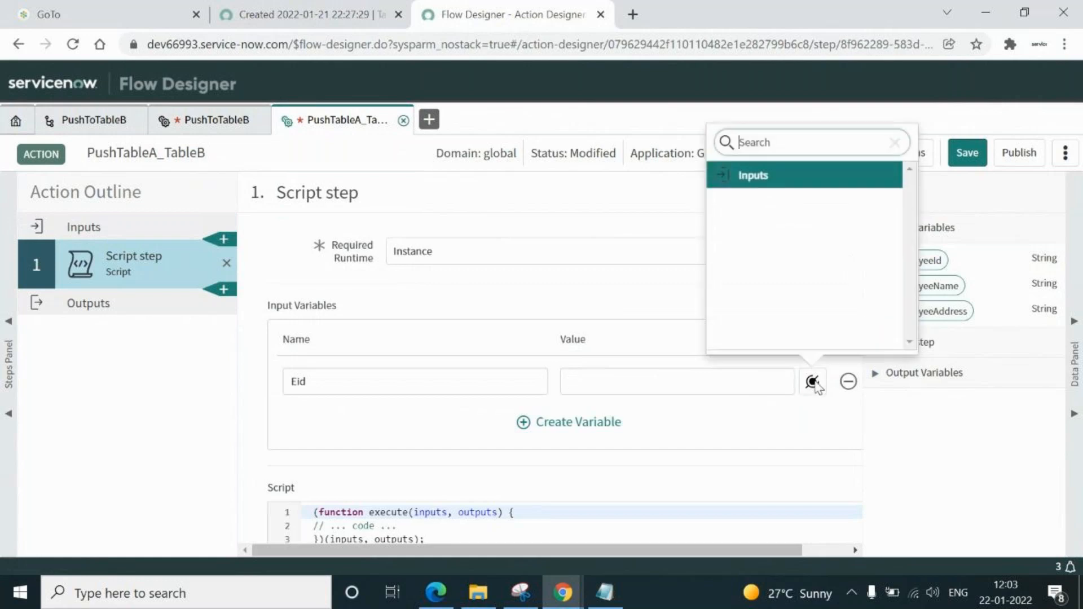
pyautogui.click(761, 180)
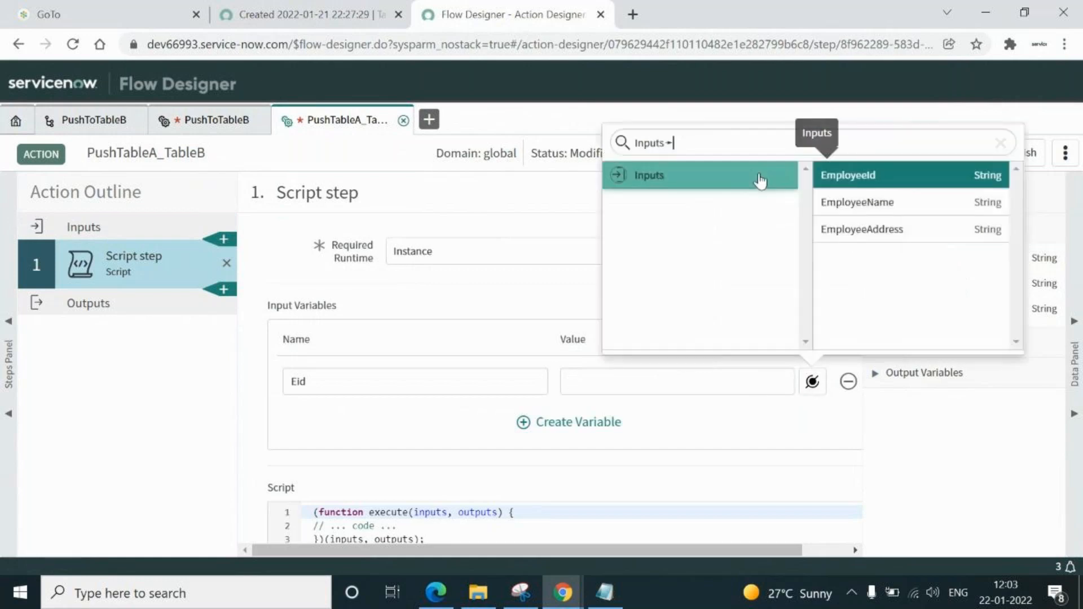
pyautogui.click(873, 179)
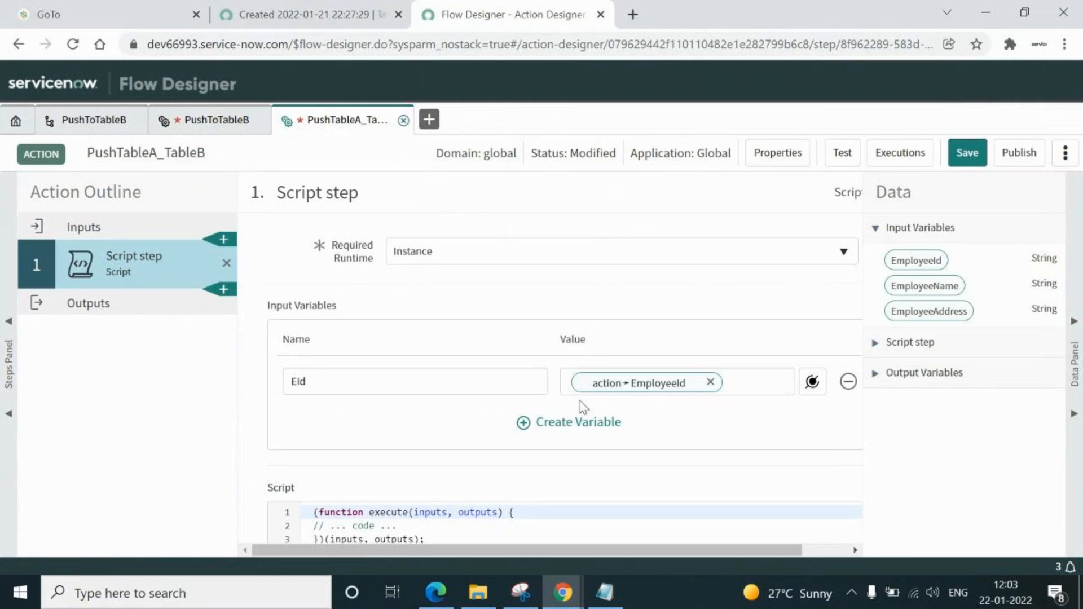
# Add a second input variable Ename mapped to EmployeeName, keeping the Instance runtime choice
pyautogui.click(523, 423)
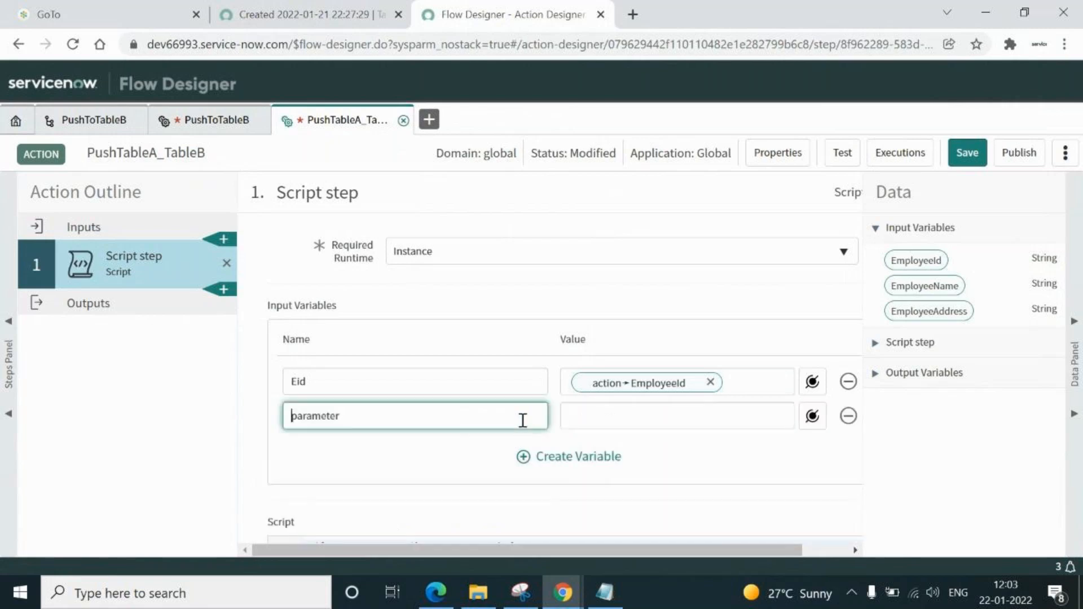
pyautogui.click(211, 122)
pyautogui.doubleClick(356, 413)
pyautogui.hotkey('ctrl', 'c')
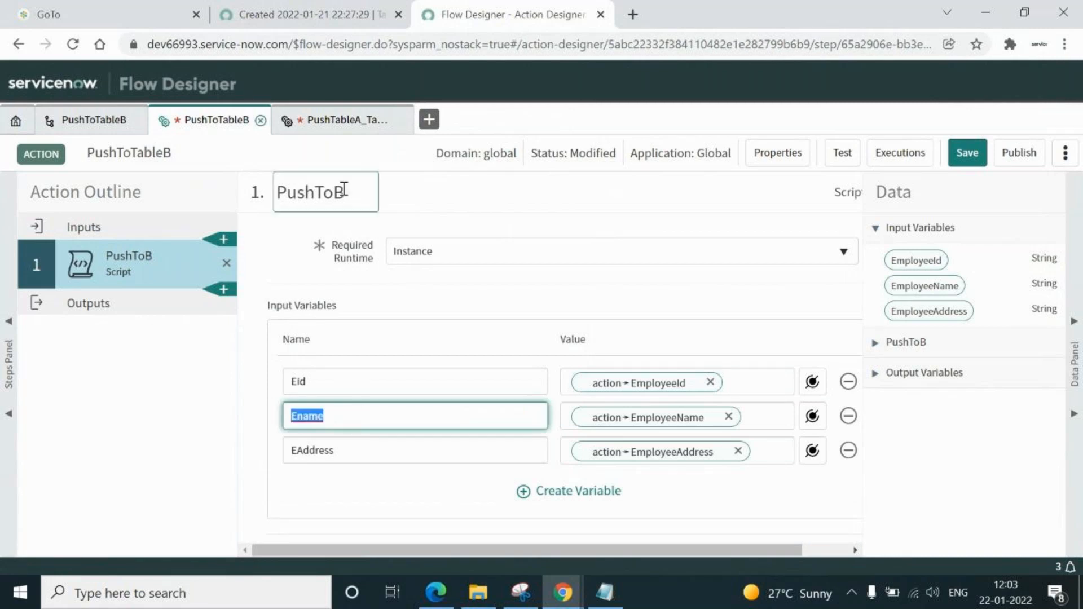
pyautogui.click(350, 121)
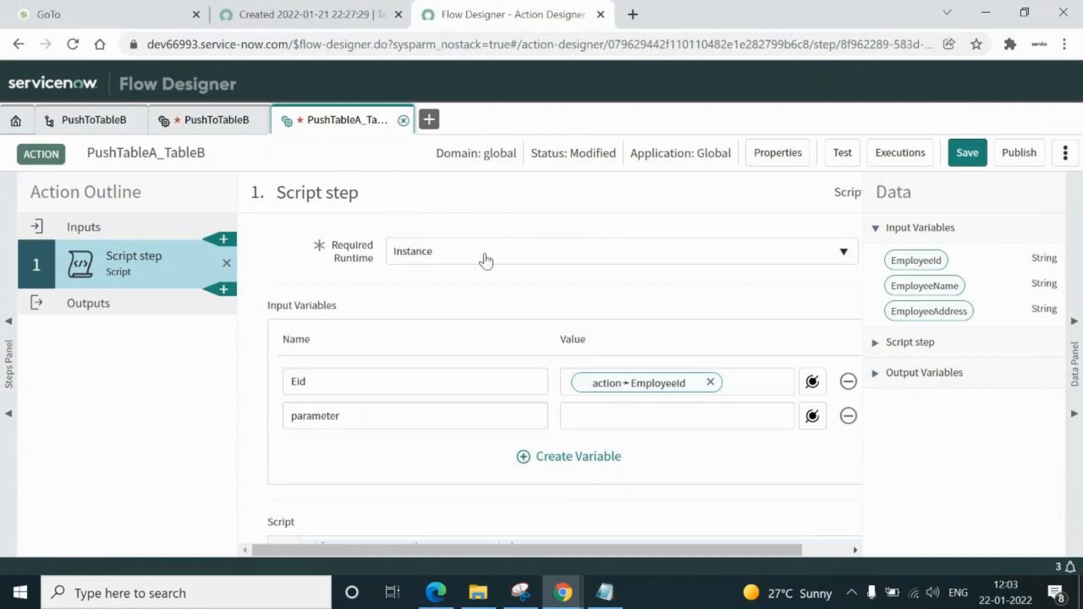
pyautogui.doubleClick(400, 419)
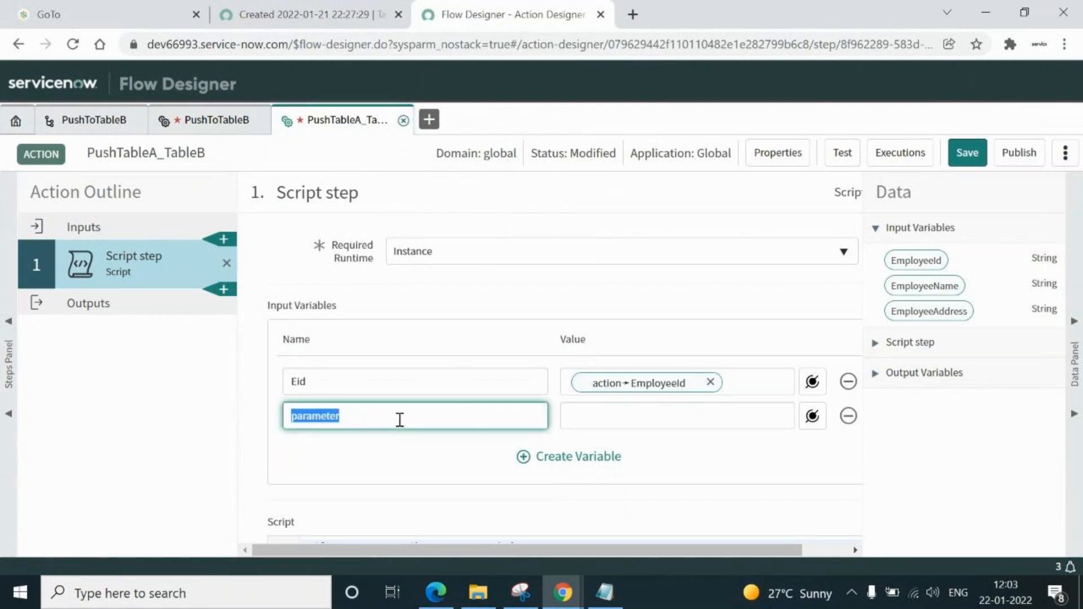
pyautogui.hotkey('ctrl', 'v')
pyautogui.click(685, 423)
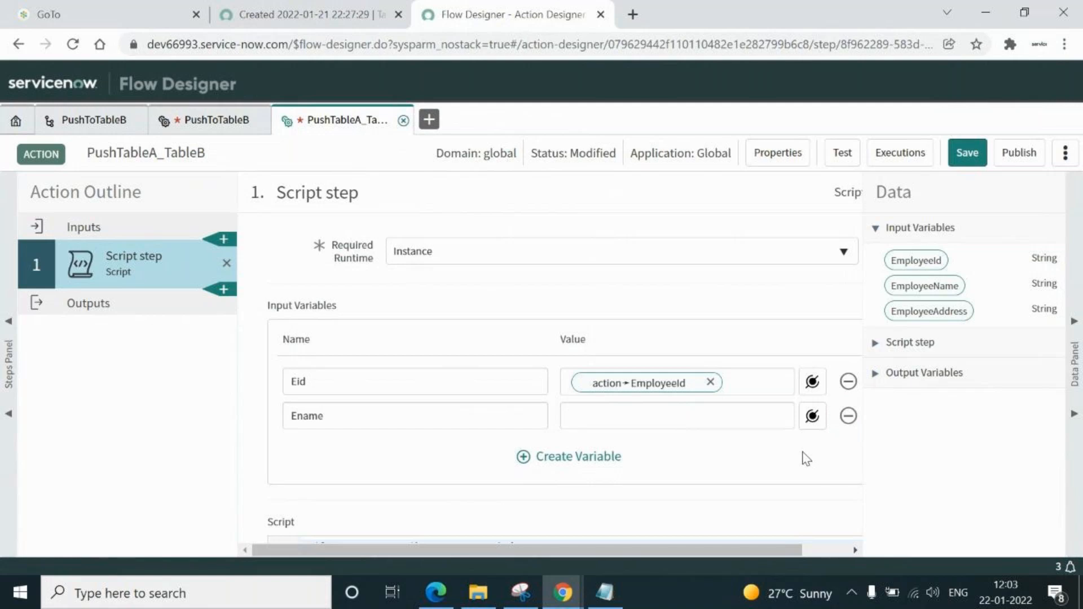
pyautogui.click(812, 417)
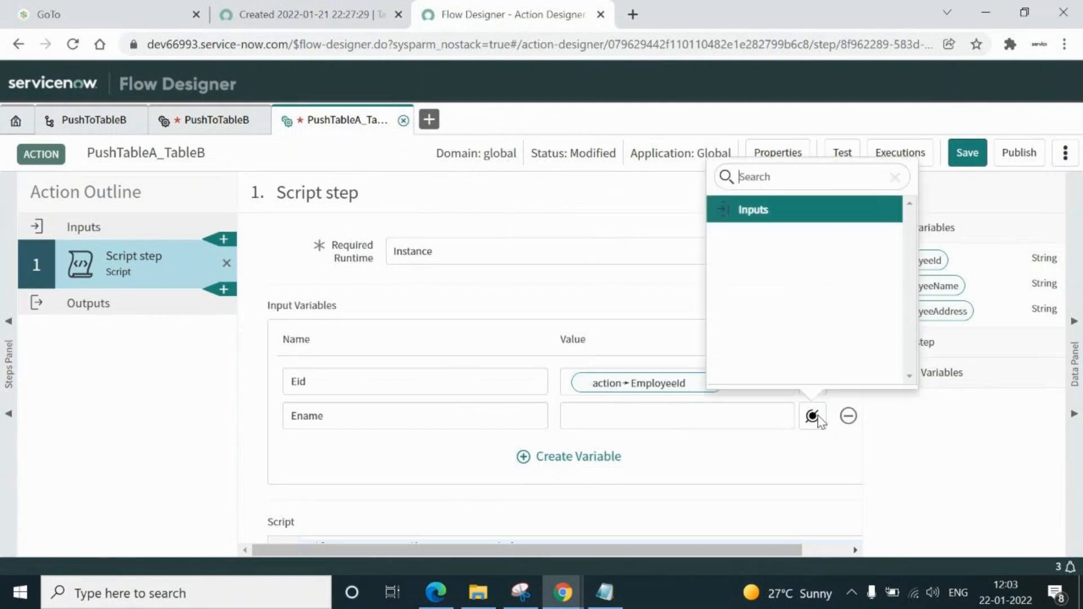
pyautogui.click(761, 211)
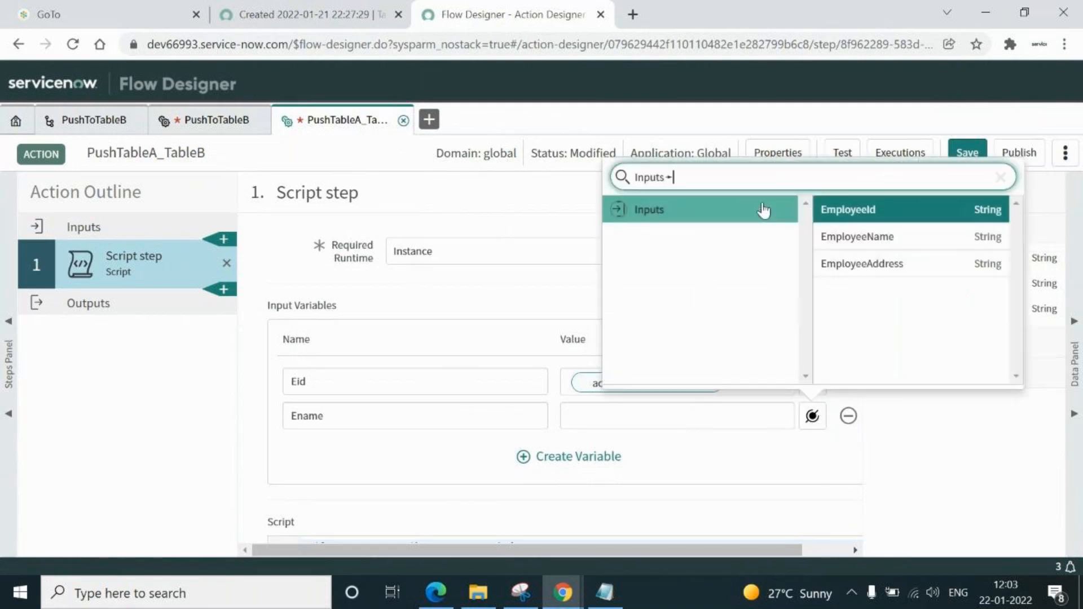
pyautogui.click(855, 237)
pyautogui.click(845, 251)
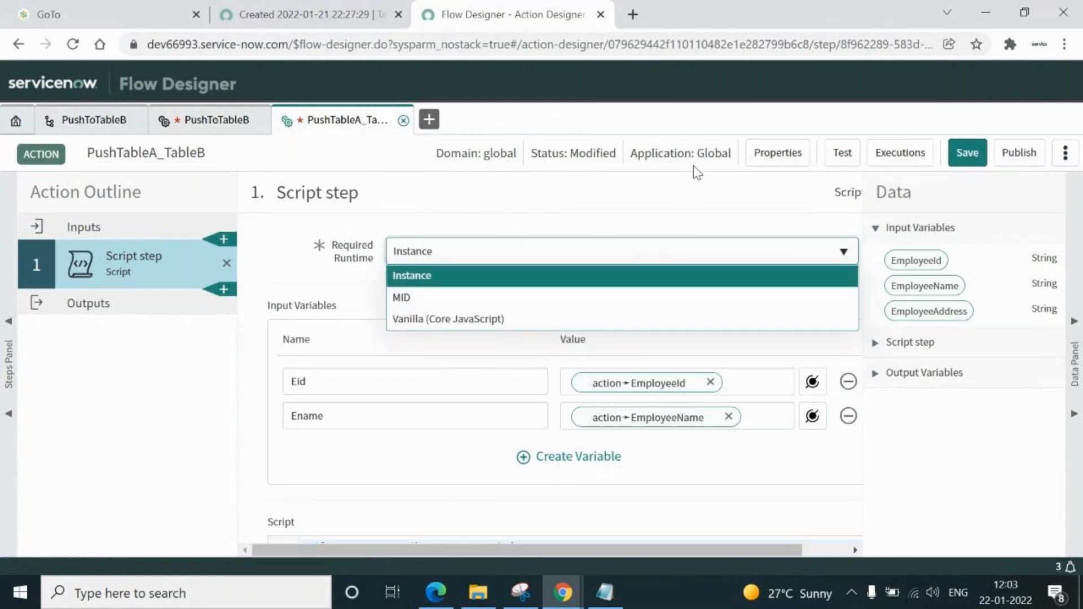
pyautogui.click(694, 219)
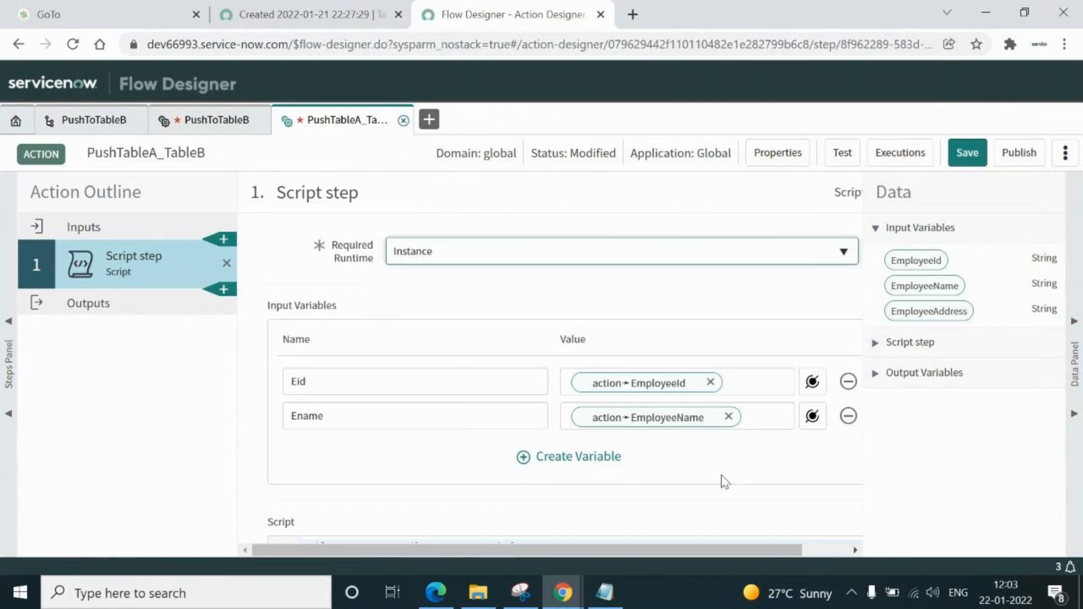
# Add a third input variable EAddress mapped to EmployeeAddress and save the draft
pyautogui.click(524, 460)
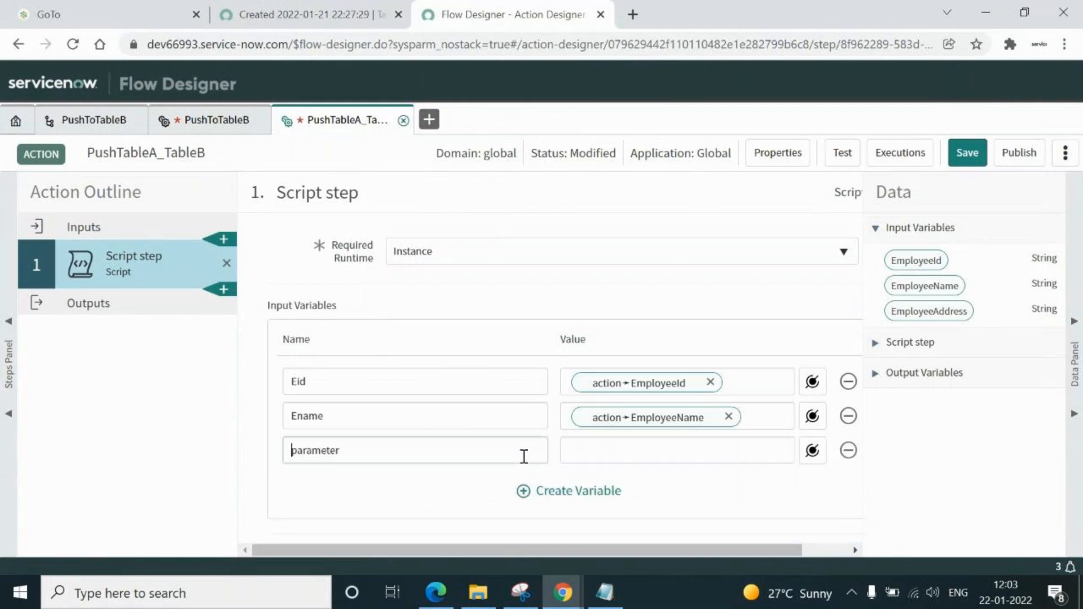
pyautogui.click(215, 120)
pyautogui.doubleClick(350, 450)
pyautogui.hotkey('ctrl', 'c')
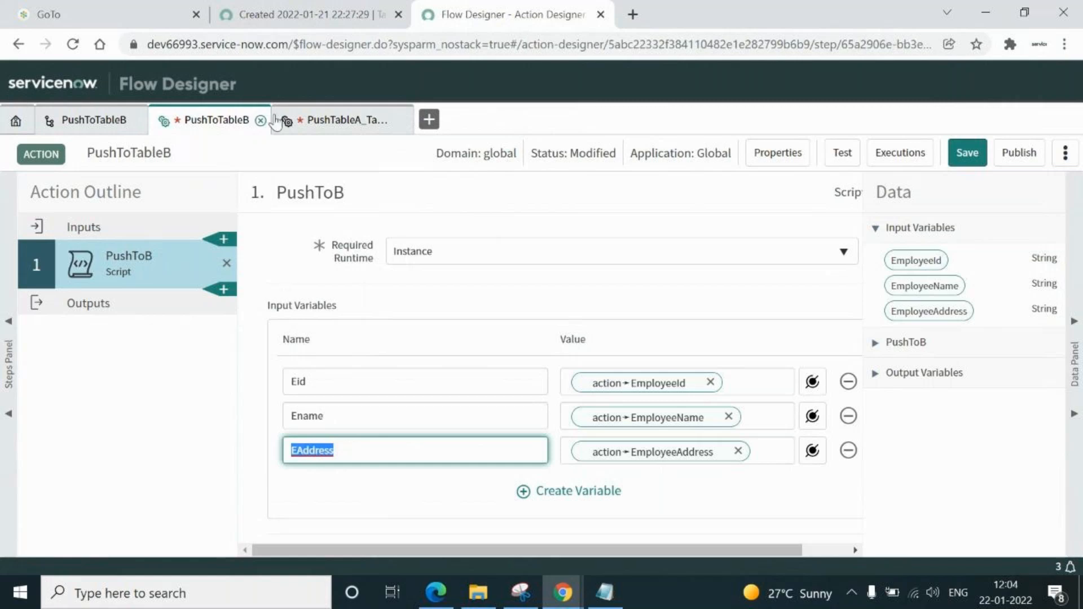
pyautogui.click(312, 120)
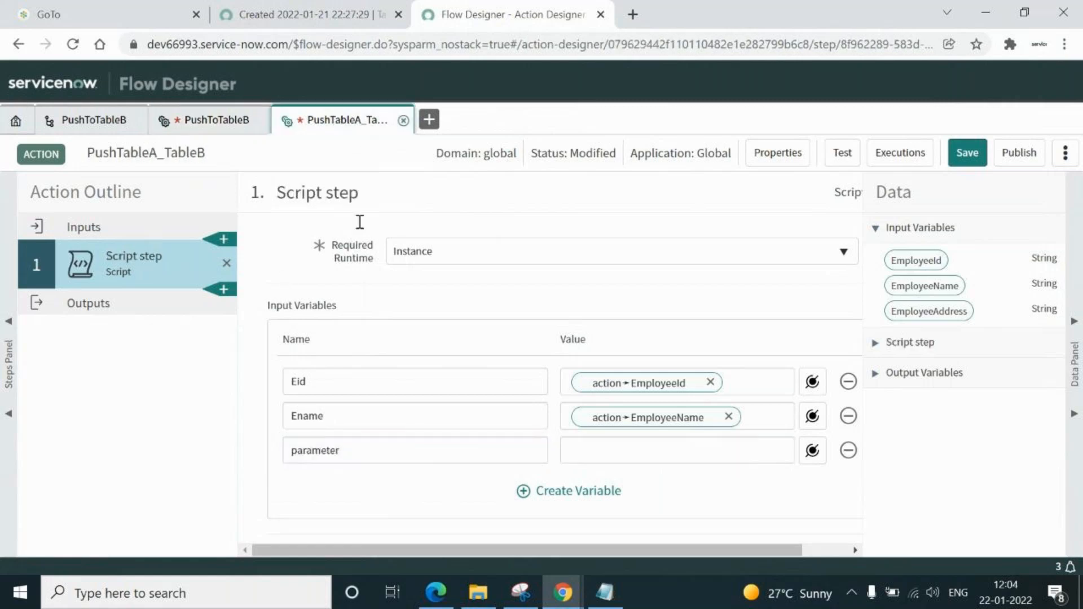
pyautogui.doubleClick(444, 454)
pyautogui.hotkey('ctrl', 'v')
pyautogui.click(636, 447)
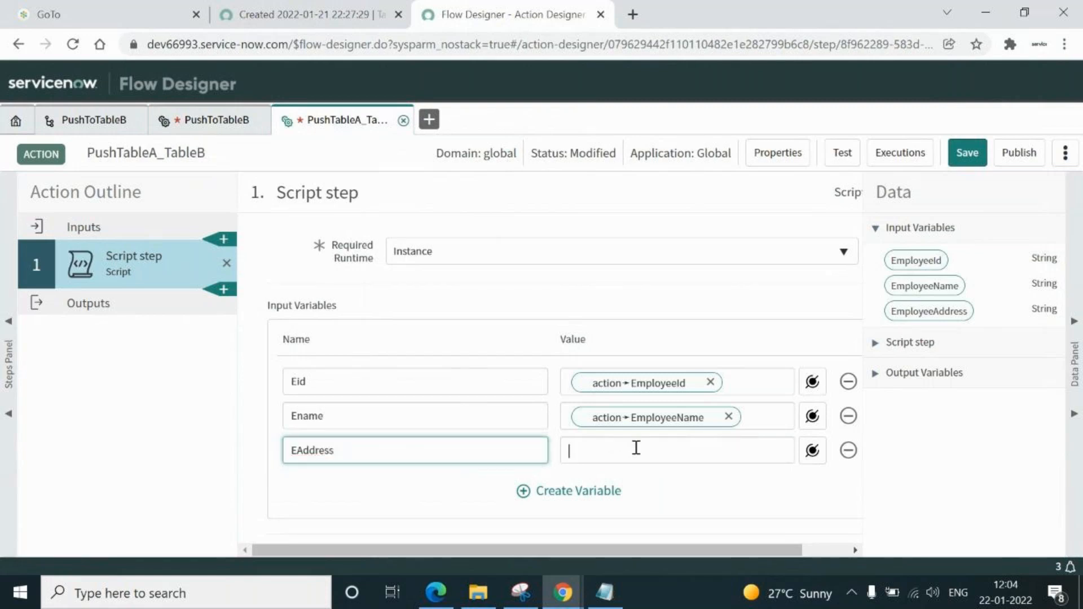
pyautogui.click(812, 450)
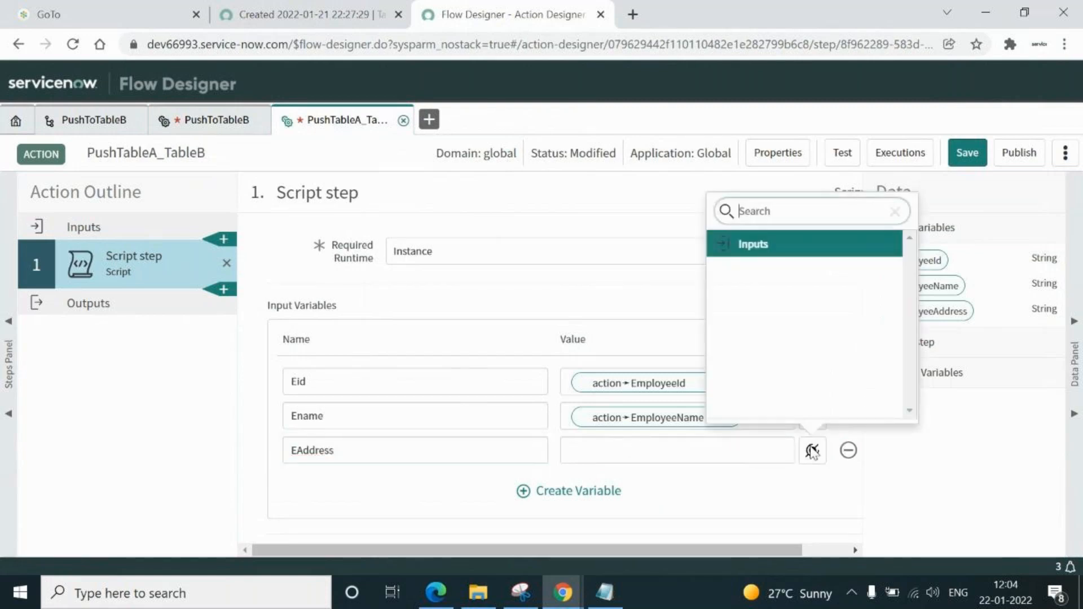
pyautogui.click(749, 245)
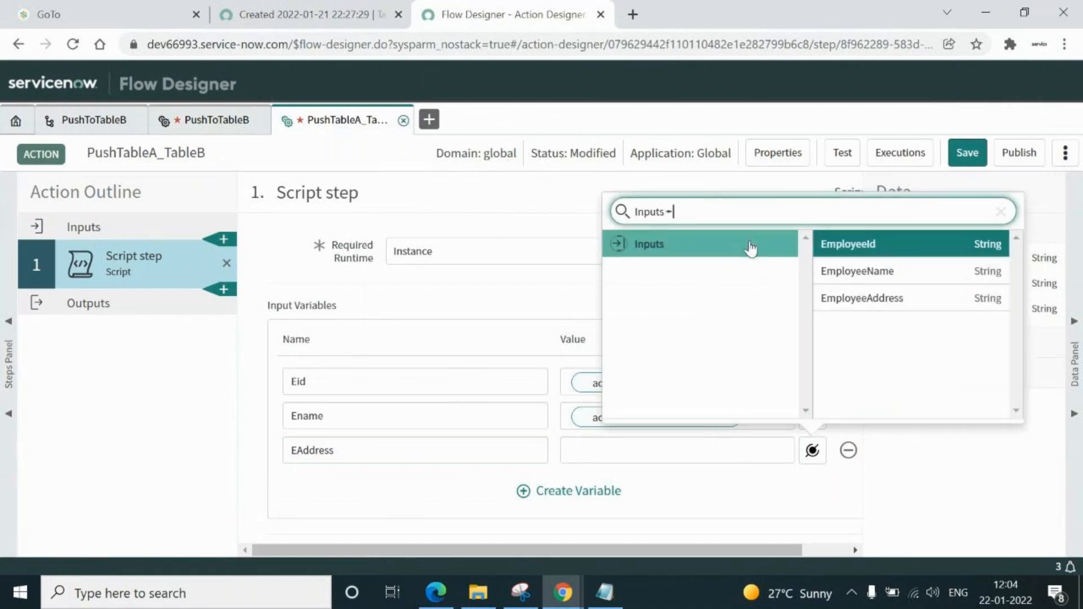
pyautogui.click(863, 300)
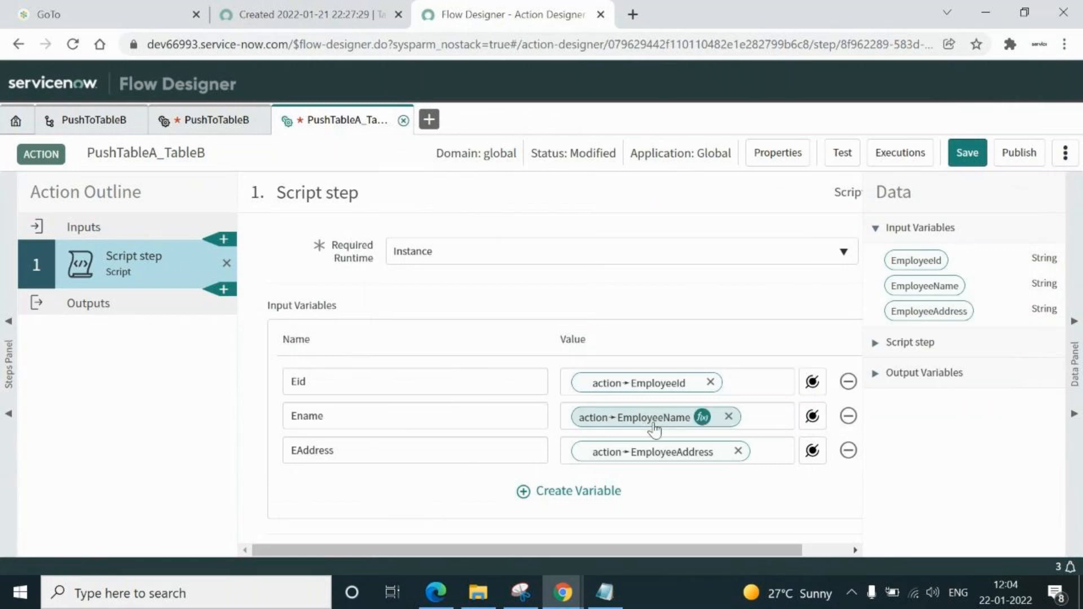
pyautogui.click(968, 153)
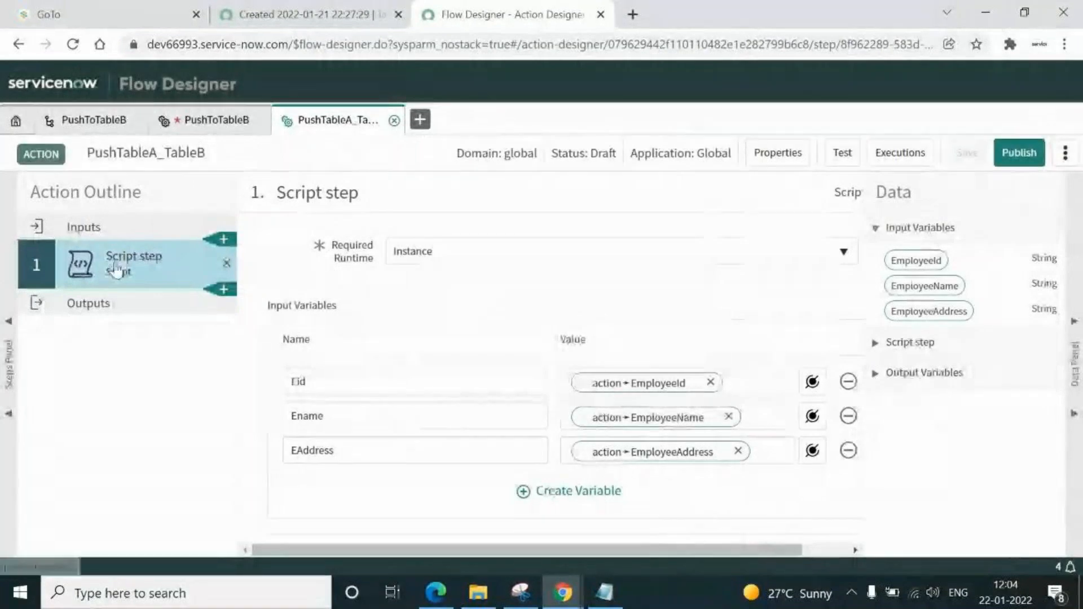
# Review the Eid, Ename and EAddress input variable names
pyautogui.click(371, 381)
pyautogui.doubleClick(371, 382)
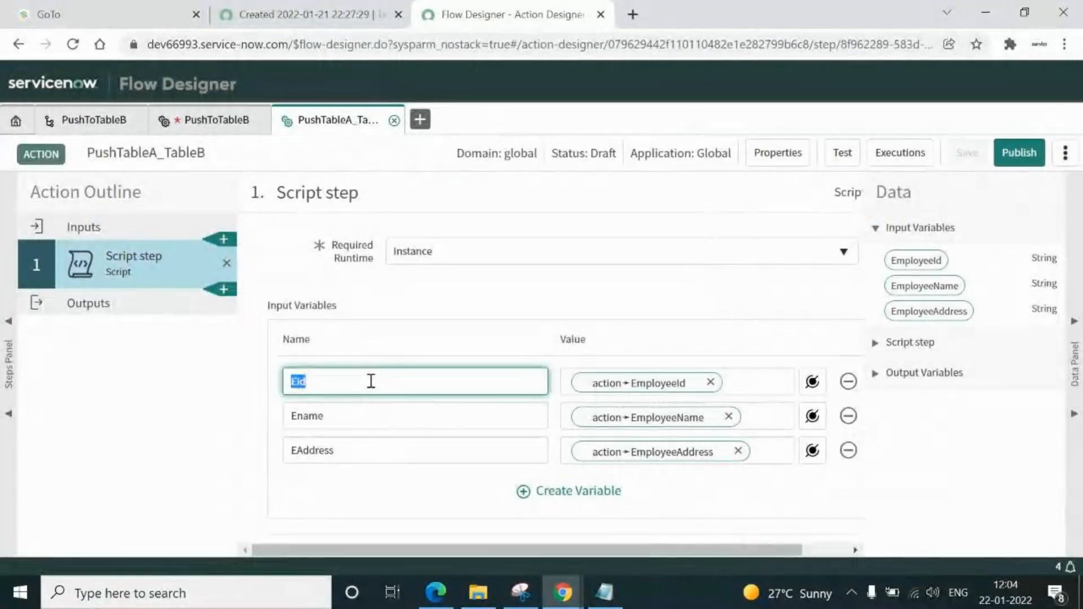
pyautogui.click(364, 423)
pyautogui.doubleClick(364, 423)
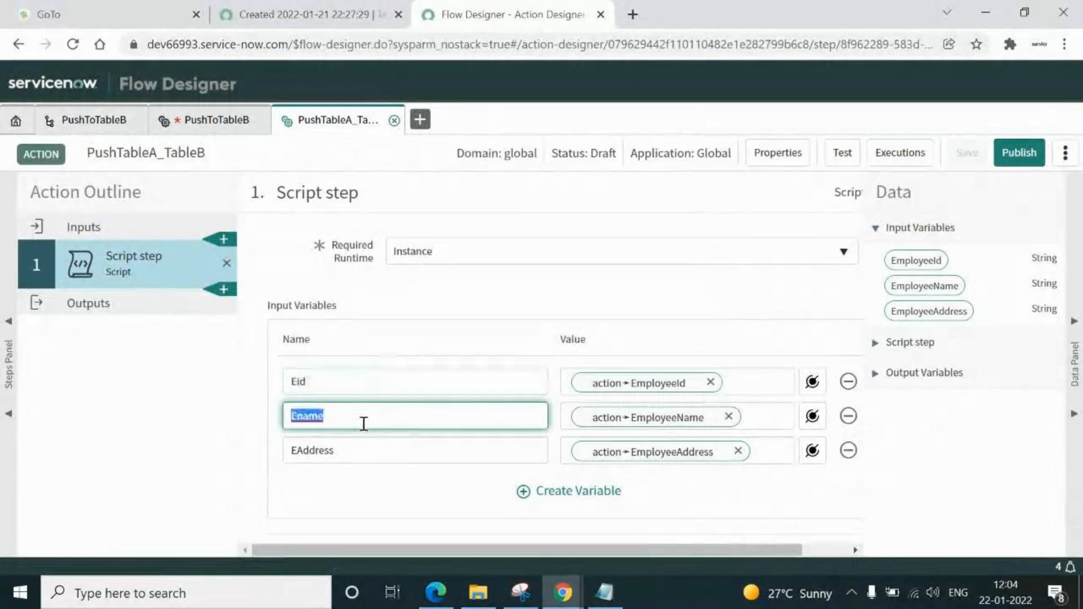
pyautogui.doubleClick(363, 449)
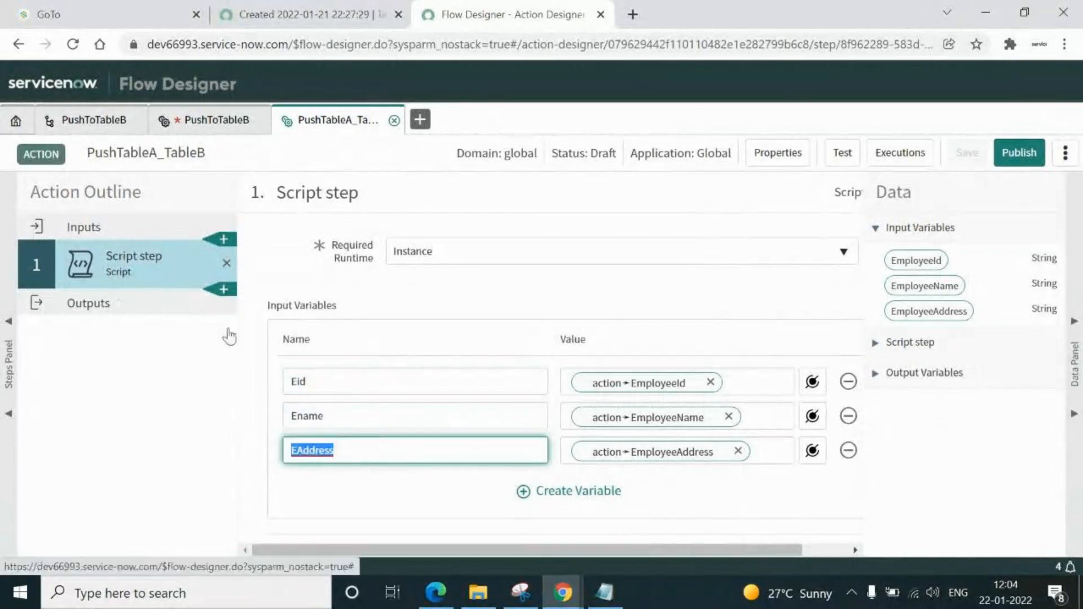
pyautogui.click(357, 451)
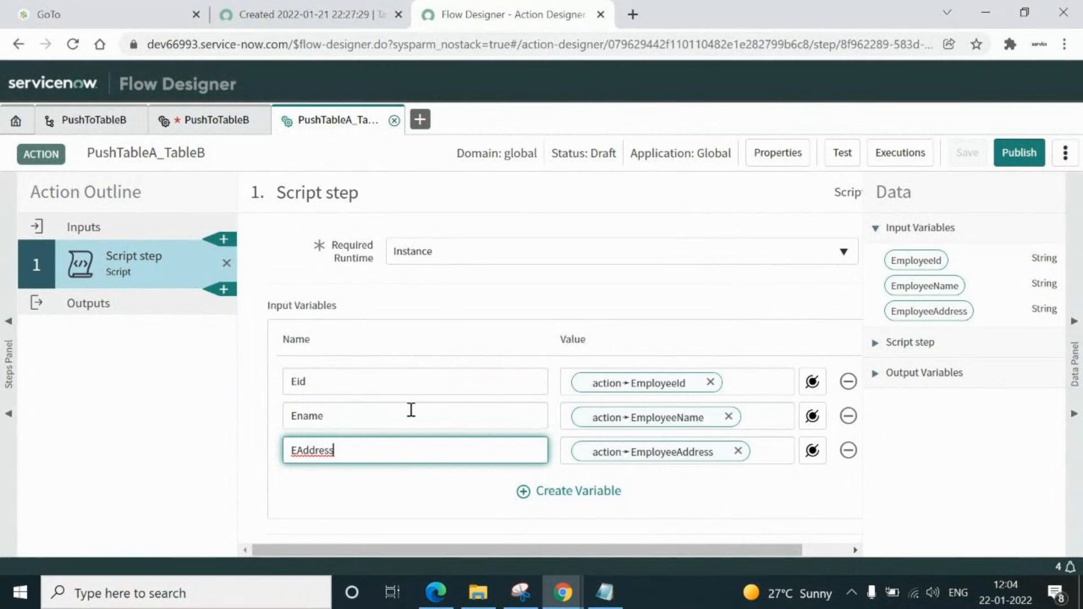
pyautogui.click(387, 375)
pyautogui.click(375, 411)
pyautogui.click(385, 453)
# Collapse the Data panel, glance at the Employee Details record, and show the PushToTableB action
pyautogui.click(1074, 321)
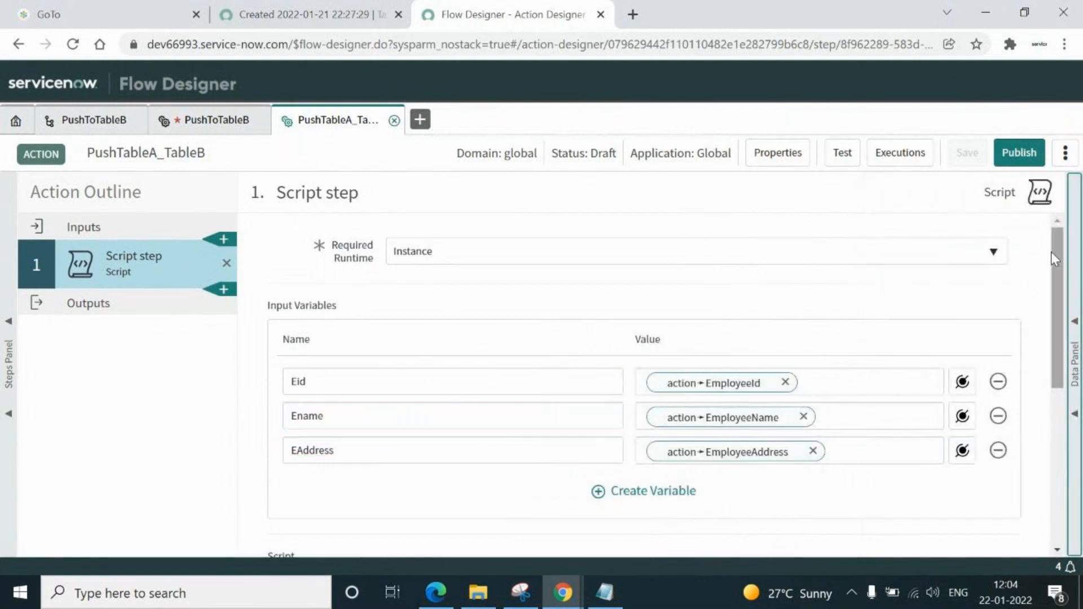
pyautogui.moveTo(1054, 256); pyautogui.dragTo(1071, 376)
pyautogui.click(489, 387)
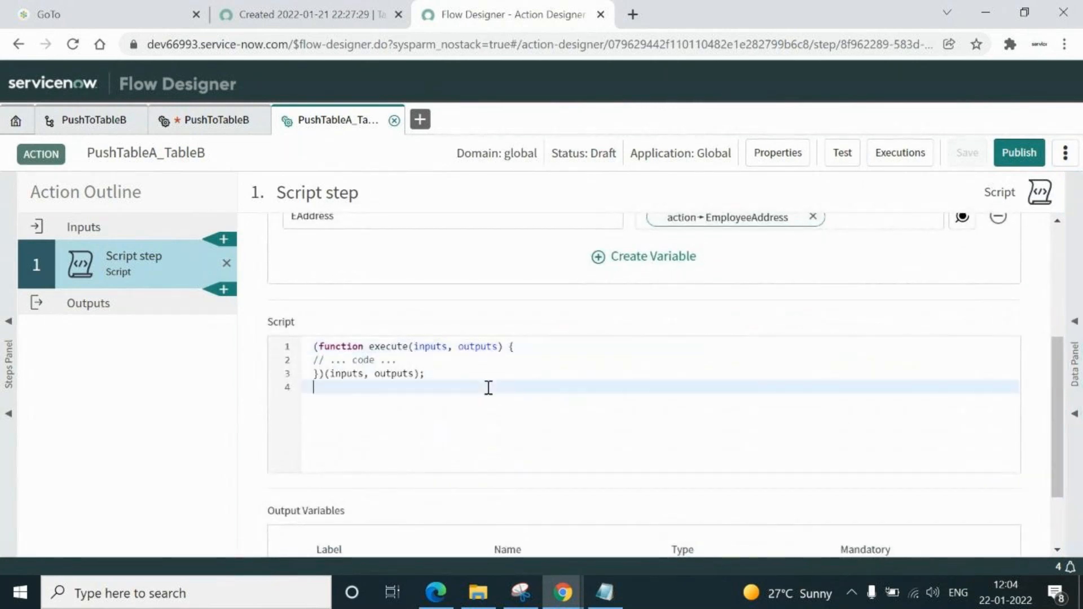
pyautogui.click(330, 23)
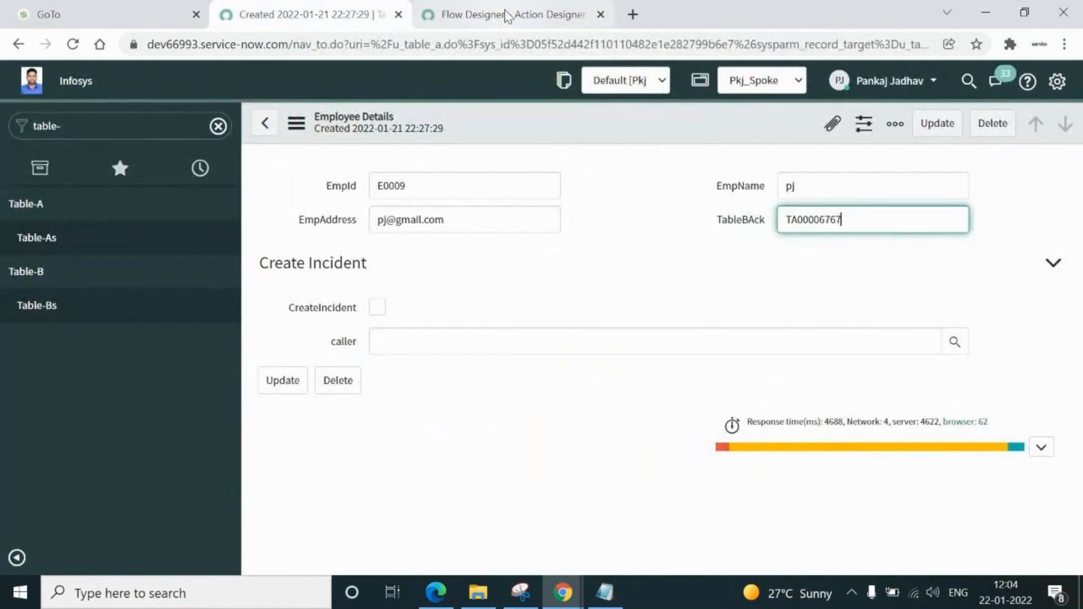
pyautogui.click(499, 17)
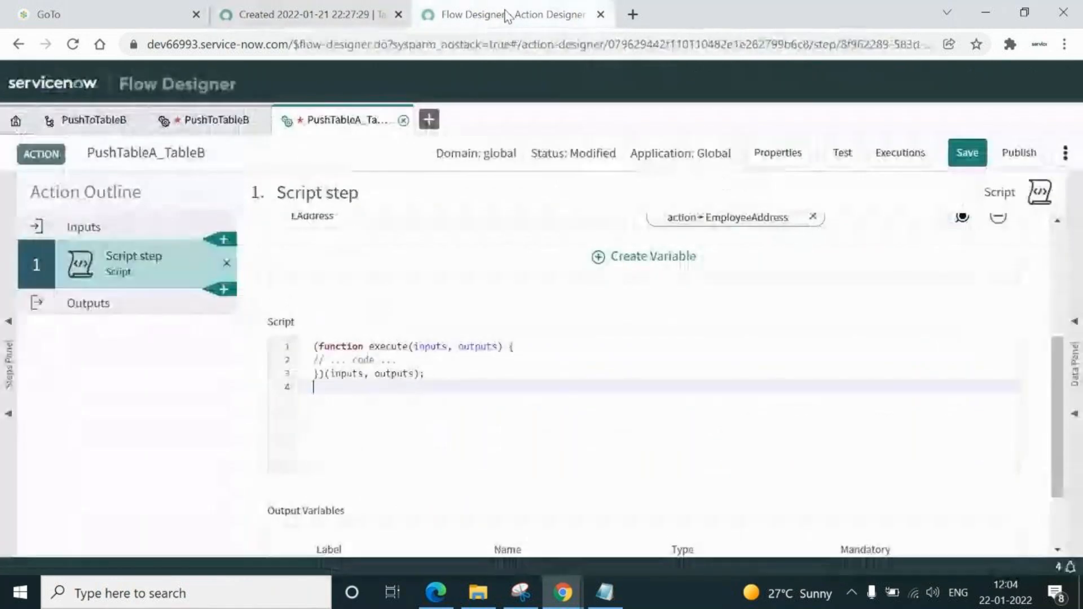
pyautogui.click(201, 119)
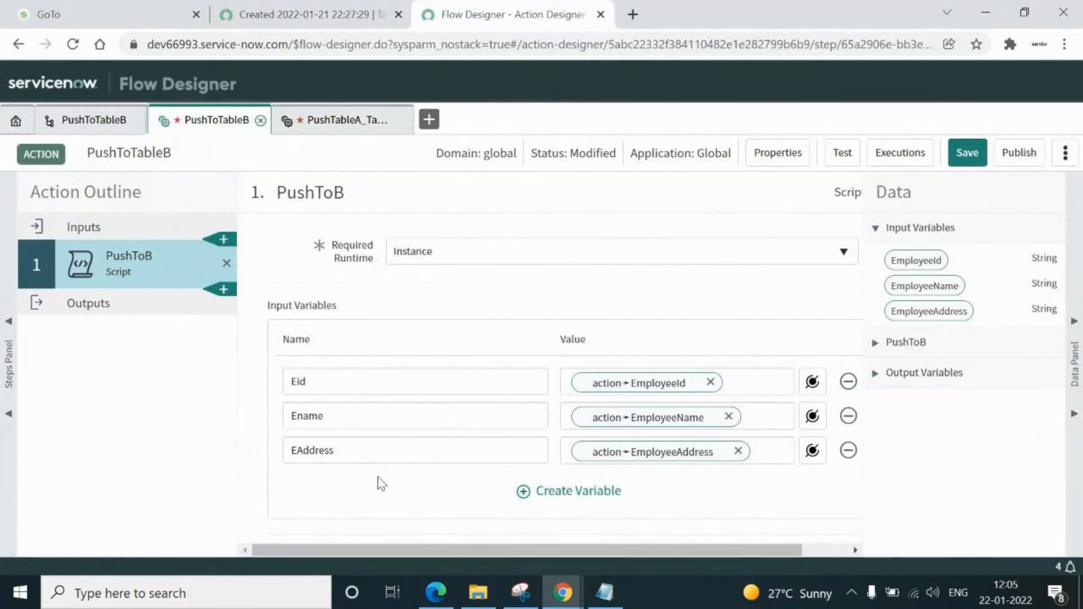
# Select the entire PushToB script in the PushToTableB action for copying
pyautogui.click(1074, 324)
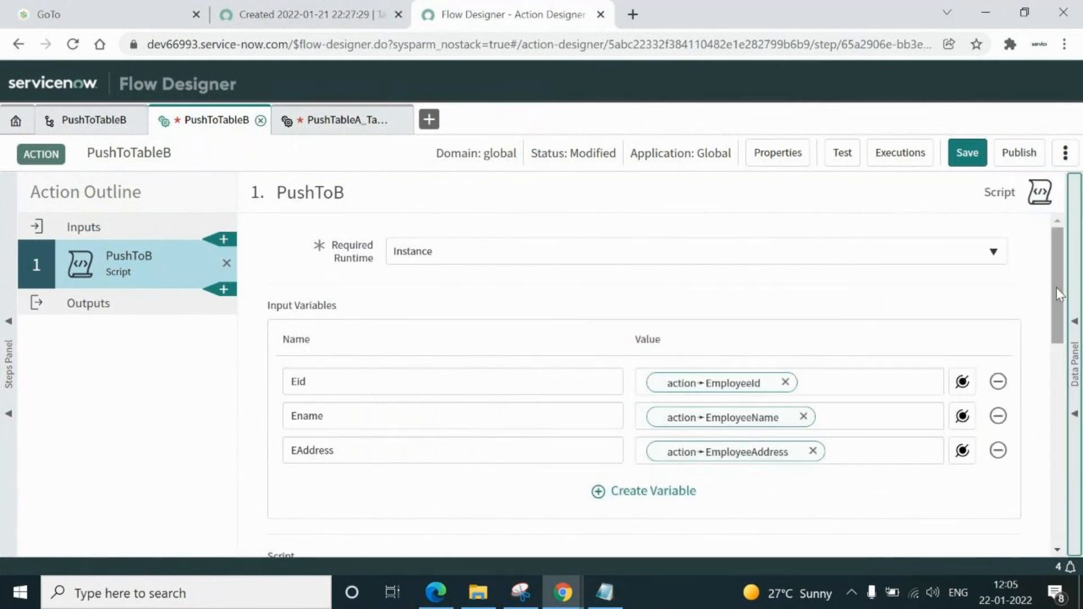
pyautogui.moveTo(1056, 287); pyautogui.dragTo(1058, 401)
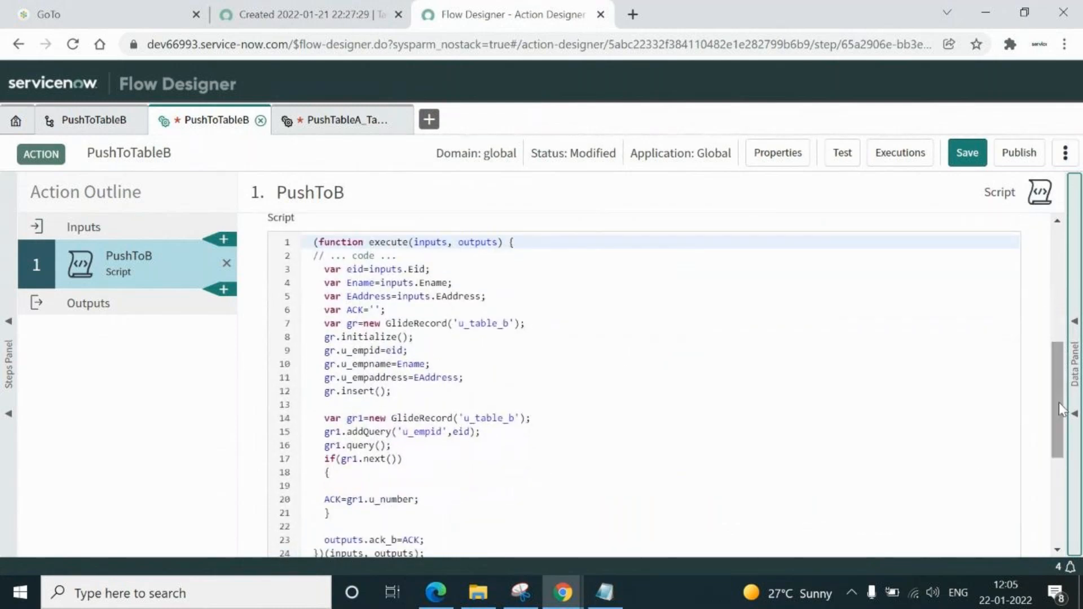
pyautogui.click(537, 374)
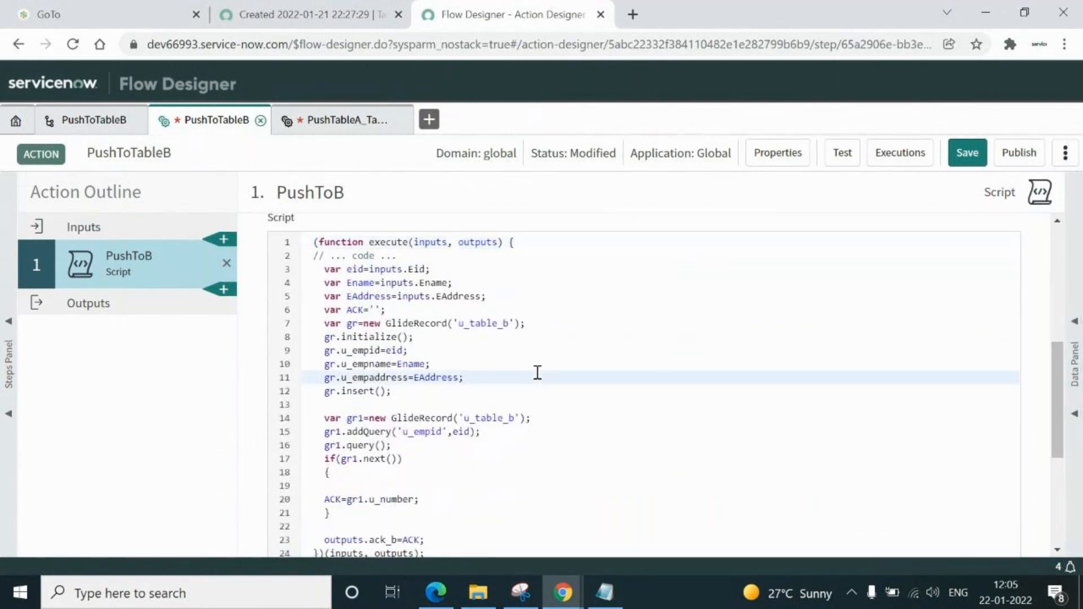
pyautogui.hotkey('ctrl', 'a')
pyautogui.hotkey('ctrl', 'c')
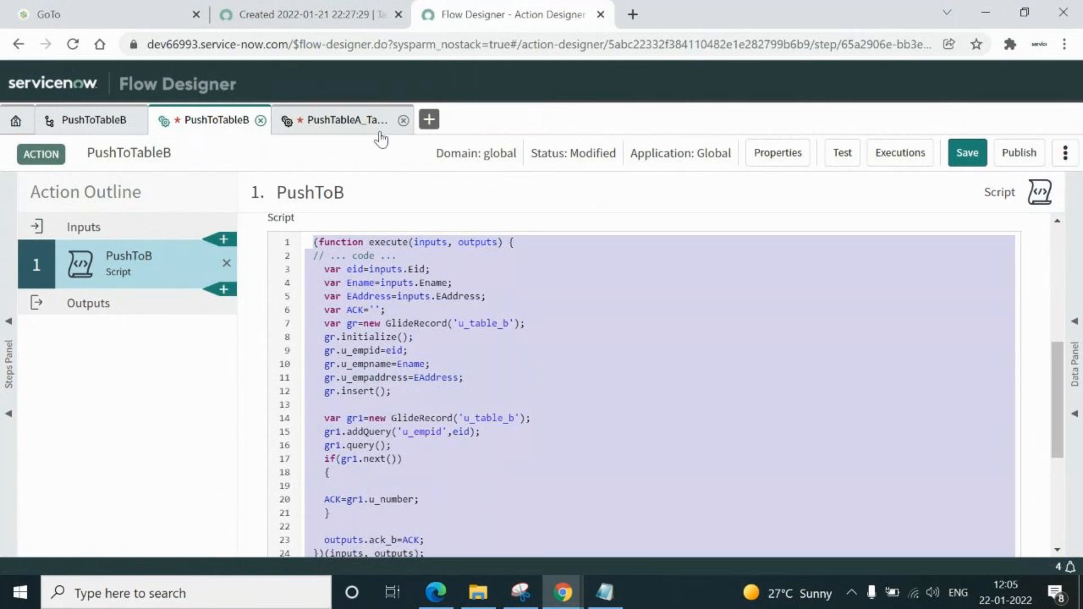
# Replace PushTableA_TableB's placeholder script with the copied u_table_b insert script and save the draft
pyautogui.click(346, 122)
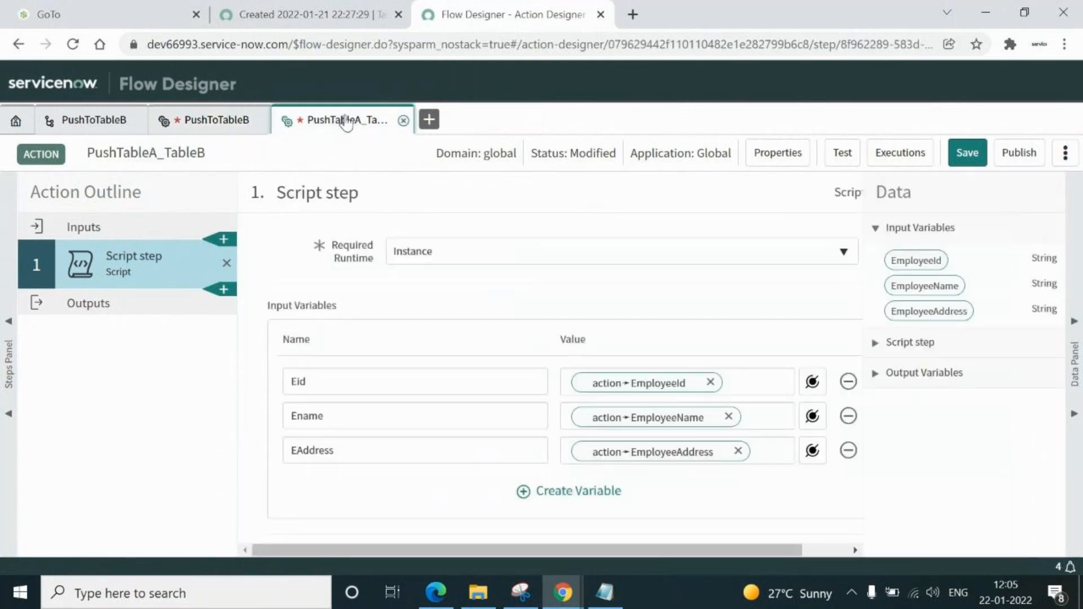
pyautogui.click(1074, 322)
pyautogui.moveTo(1059, 314); pyautogui.dragTo(1059, 421)
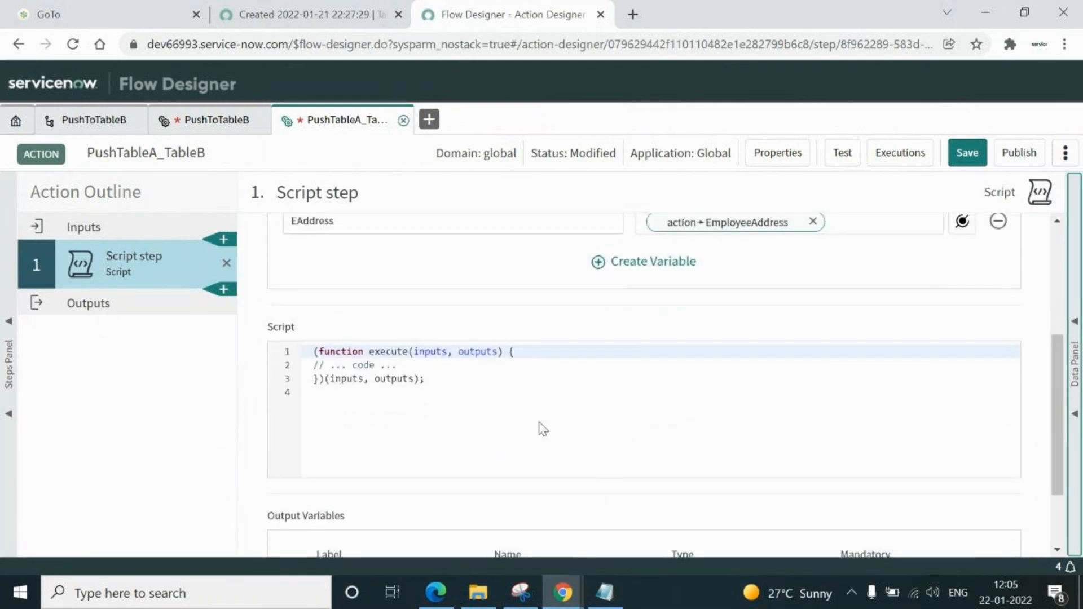
pyautogui.click(450, 380)
pyautogui.hotkey('ctrl', 'a')
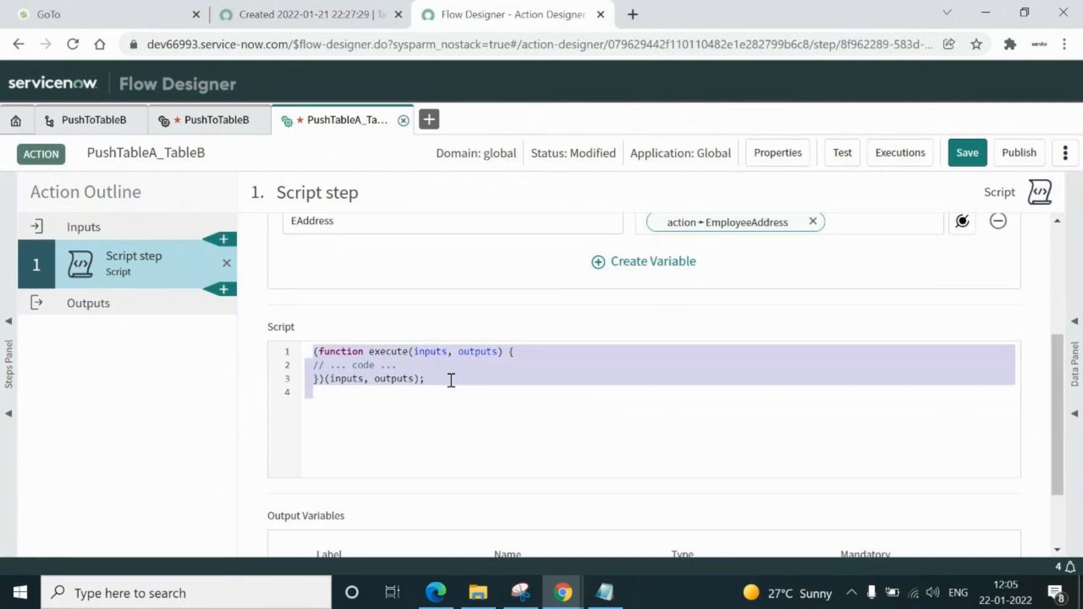
pyautogui.hotkey('ctrl', 'v')
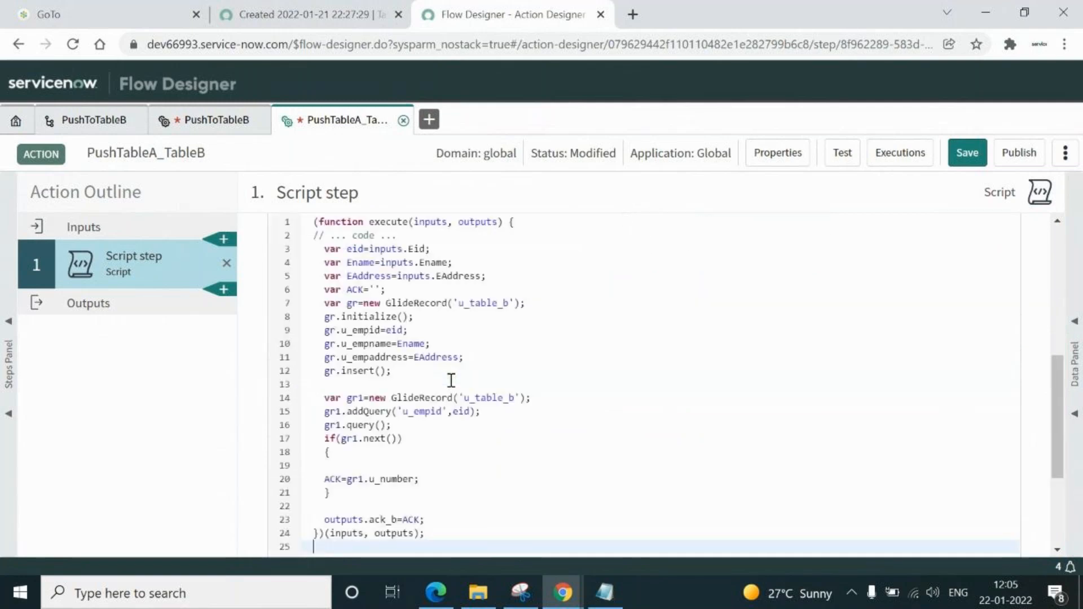
pyautogui.press('Up')
pyautogui.press('Up')
pyautogui.press('Up')
pyautogui.press('Up')
pyautogui.press('Up')
pyautogui.press('Up')
pyautogui.press('Up')
pyautogui.press('Up')
pyautogui.press('Up')
pyautogui.press('Up')
pyautogui.press('Up')
pyautogui.press('Up')
pyautogui.press('Up')
pyautogui.press('Up')
pyautogui.press('Up')
pyautogui.press('Up')
pyautogui.press('Up')
pyautogui.press('Up')
pyautogui.press('Up')
pyautogui.press('Up')
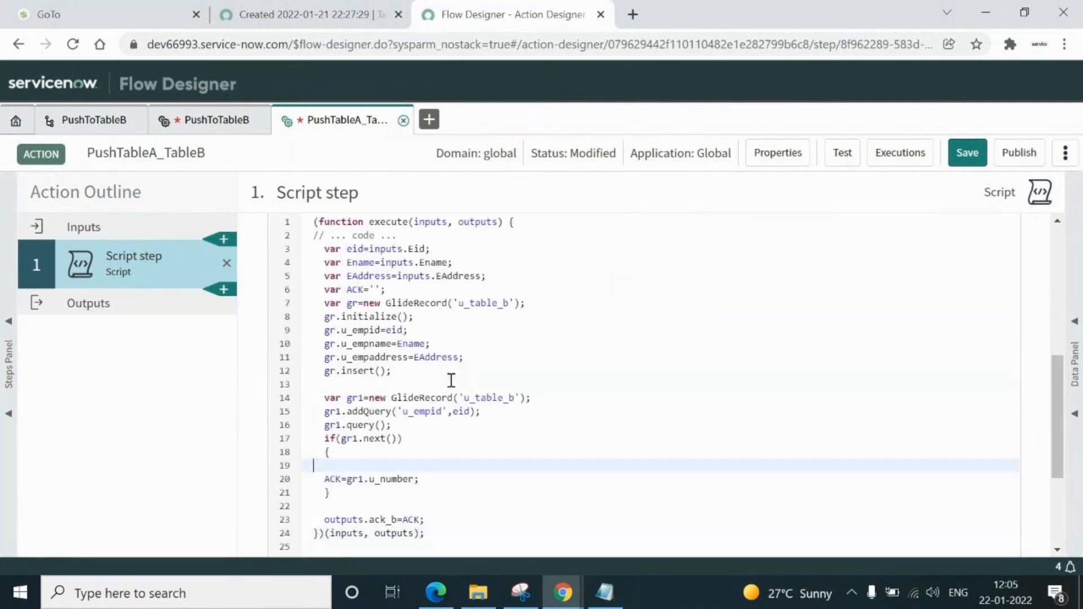
pyautogui.press('Up')
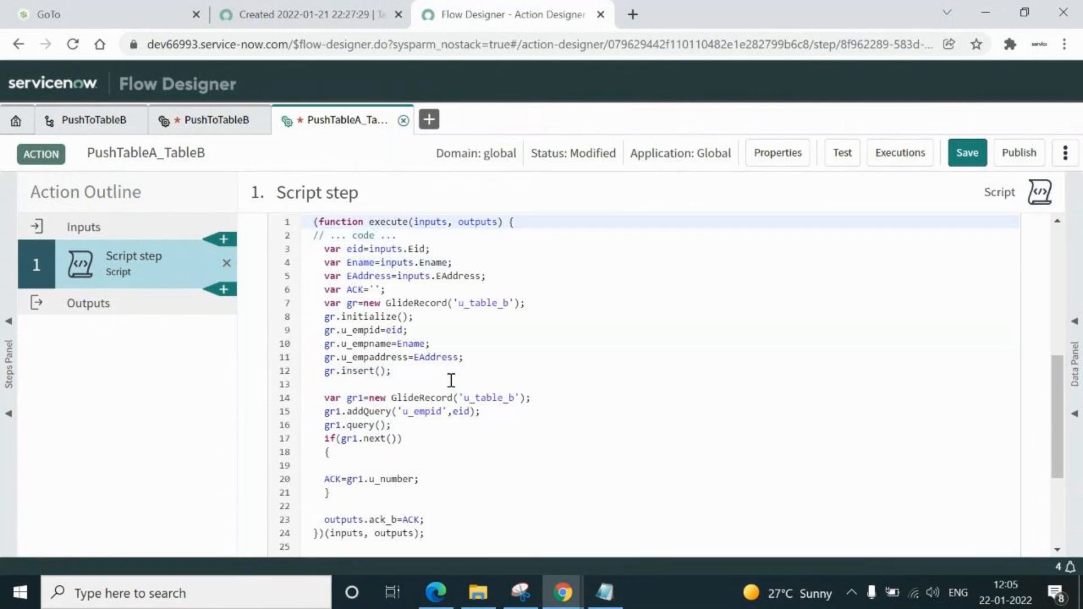
pyautogui.click(966, 153)
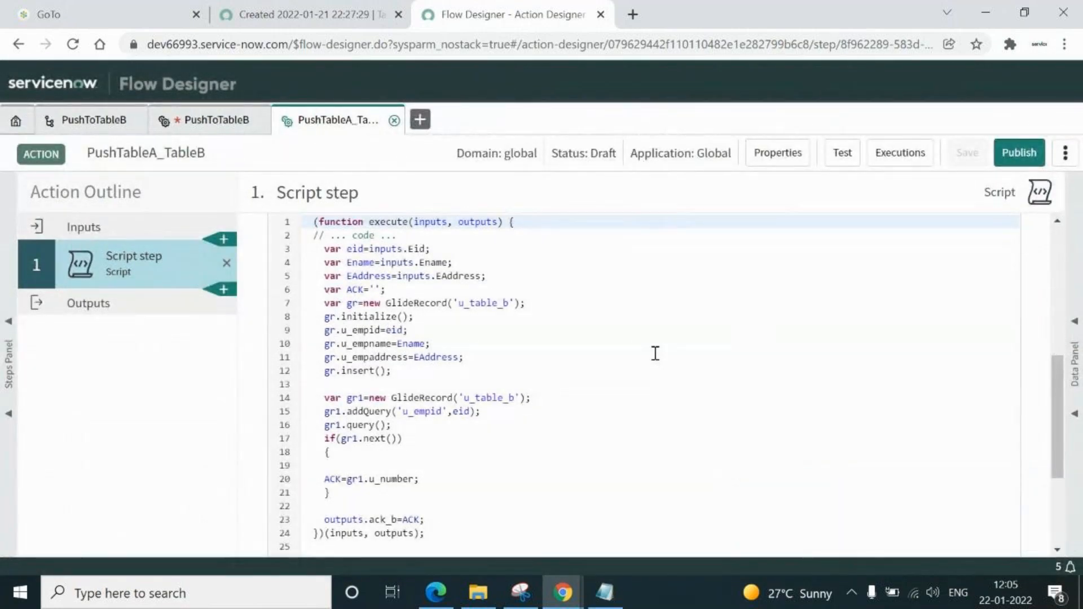
pyautogui.moveTo(1056, 450); pyautogui.dragTo(1057, 523)
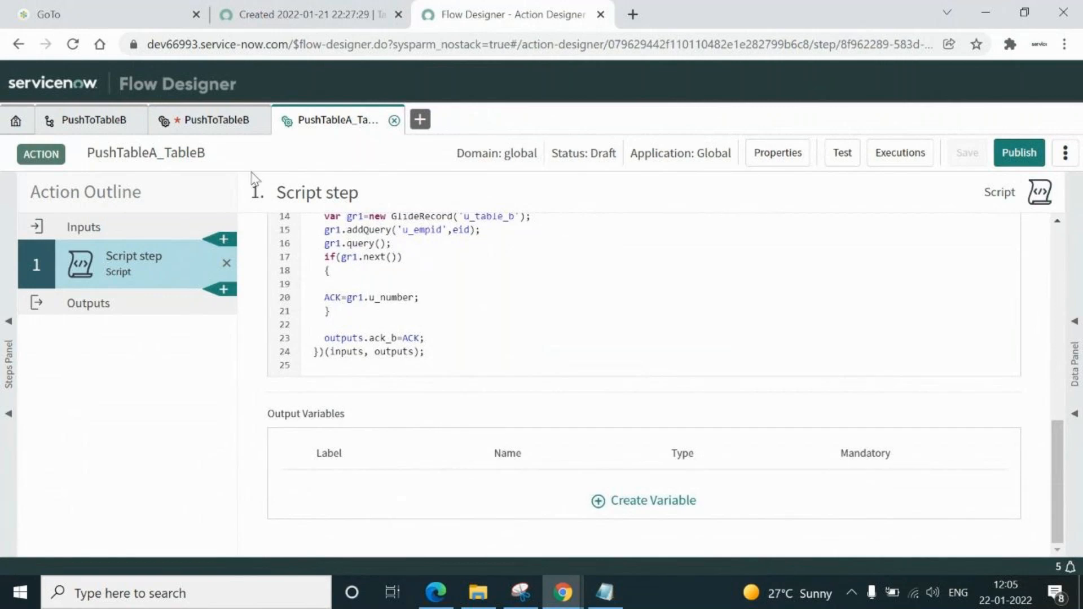
pyautogui.click(198, 122)
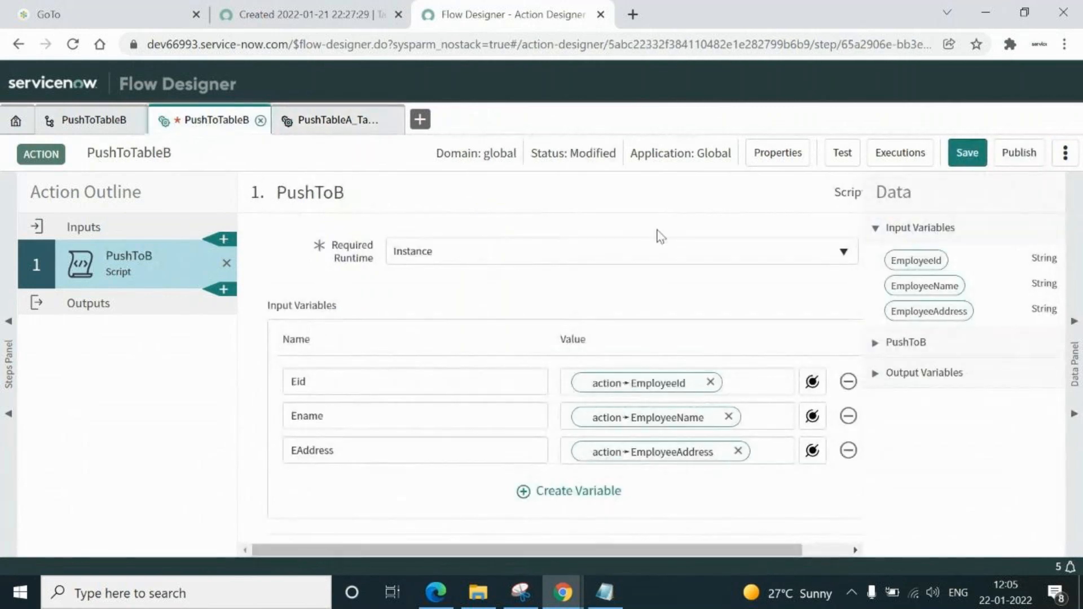
pyautogui.click(1074, 325)
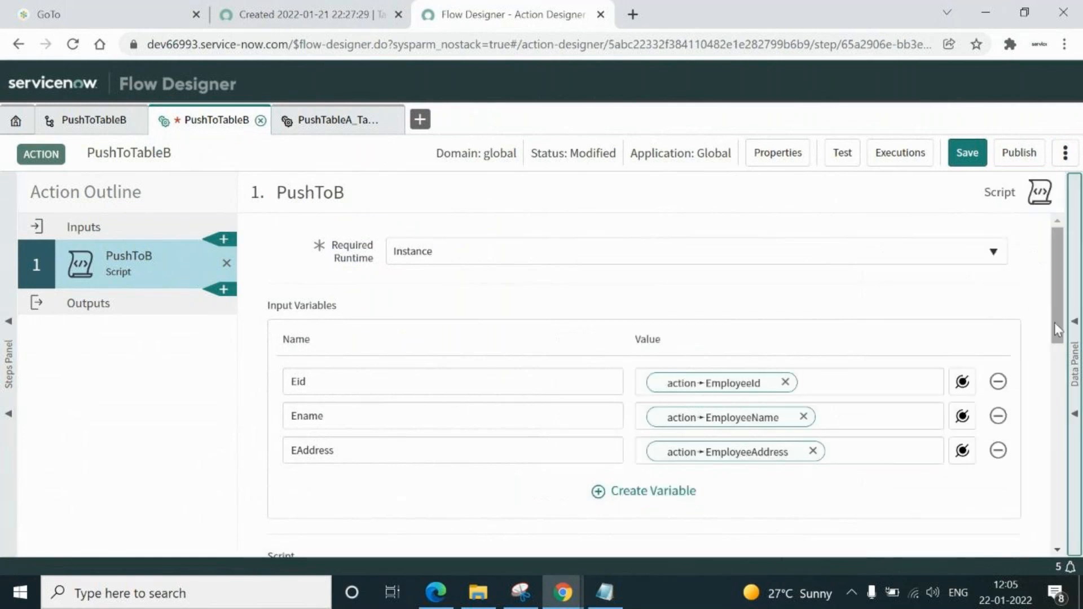
pyautogui.moveTo(1058, 331); pyautogui.dragTo(1072, 538)
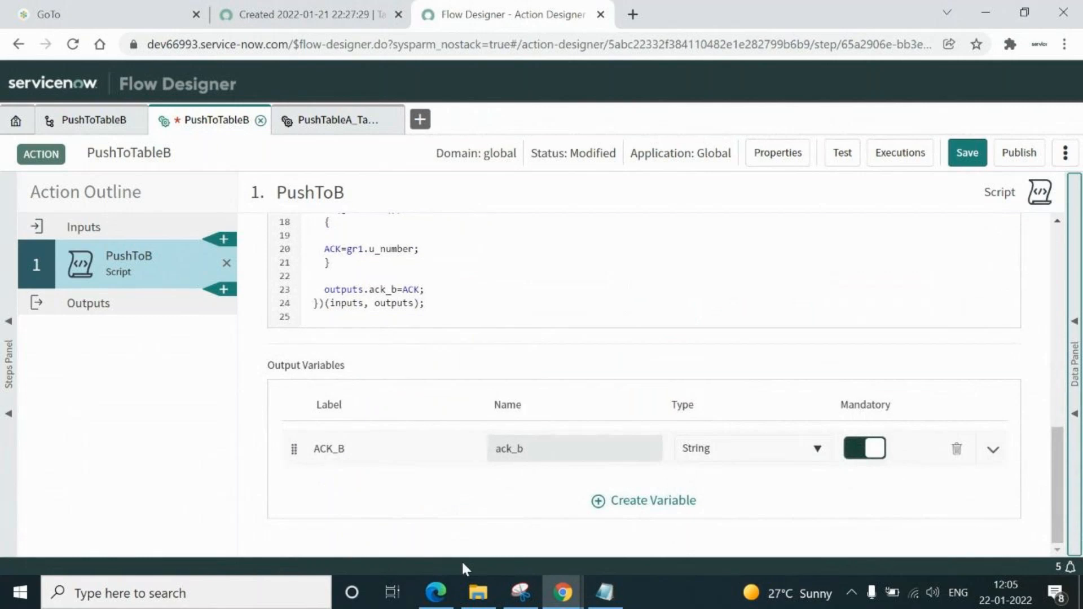
pyautogui.click(397, 451)
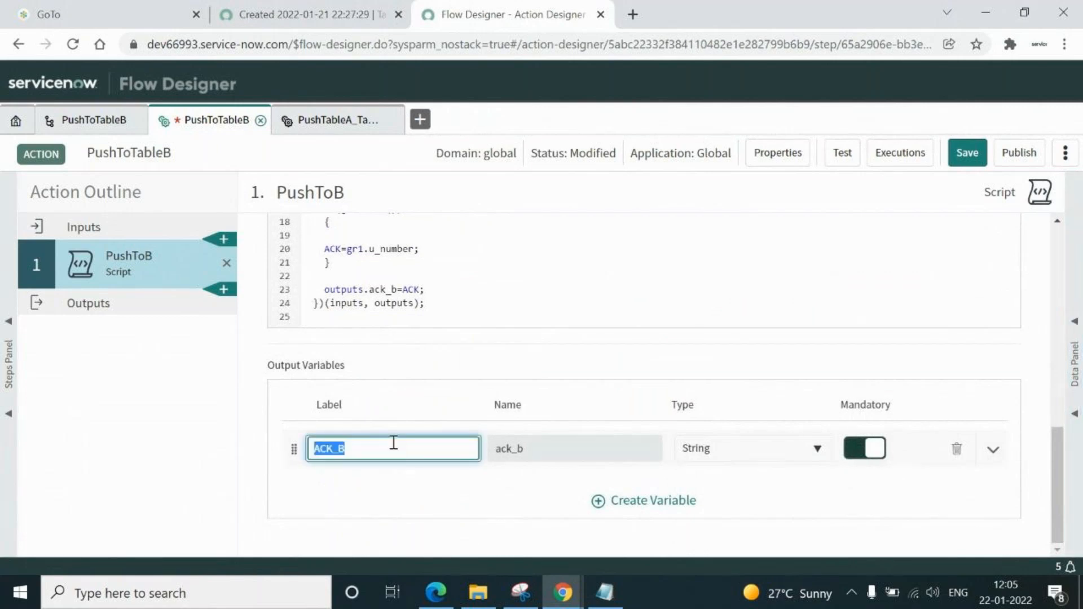
pyautogui.click(338, 119)
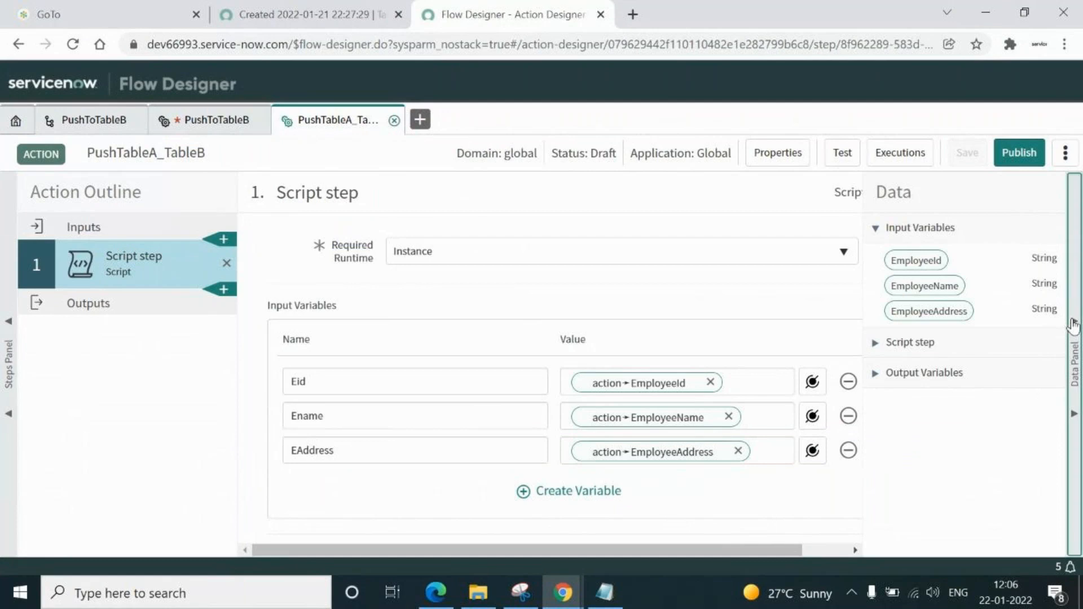
pyautogui.click(1073, 324)
pyautogui.moveTo(1057, 323); pyautogui.dragTo(1059, 514)
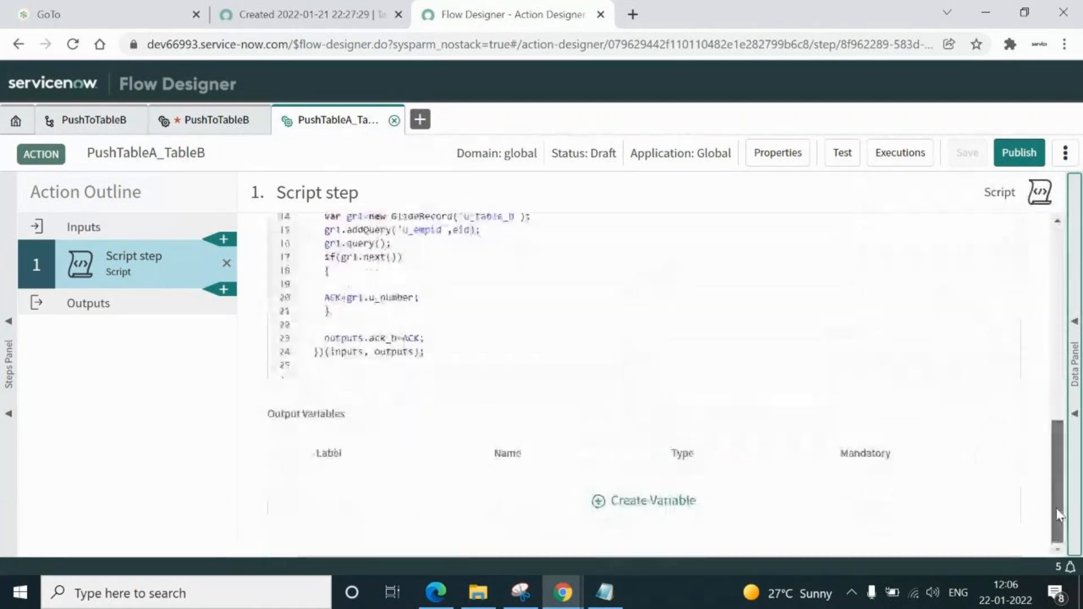
# Add a String output variable labelled ACK_B (name ack_b) and save the draft
pyautogui.click(600, 502)
pyautogui.doubleClick(364, 497)
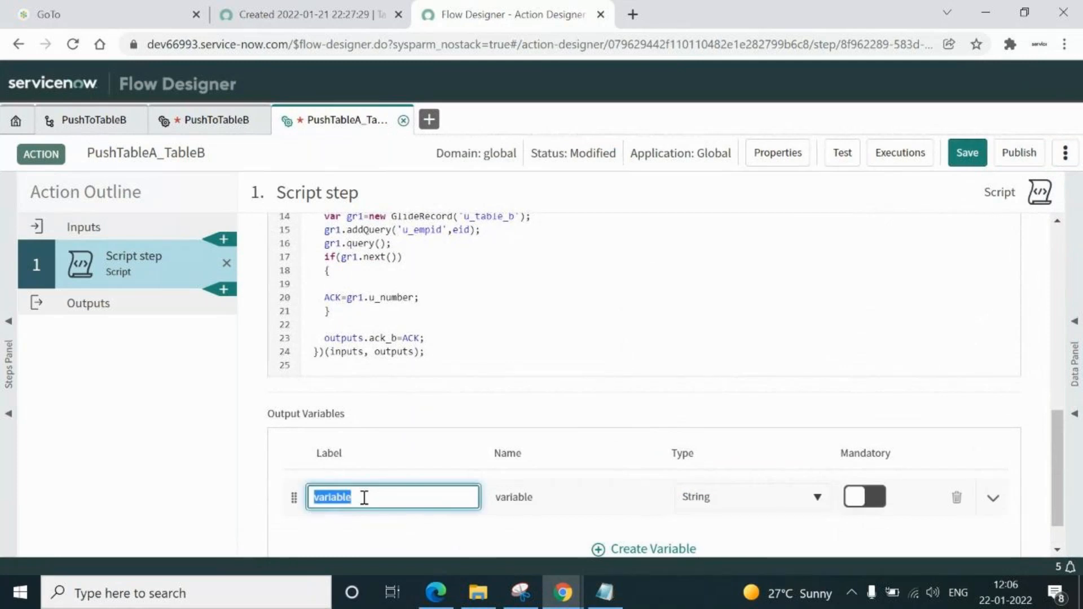
pyautogui.write('ACK_B')
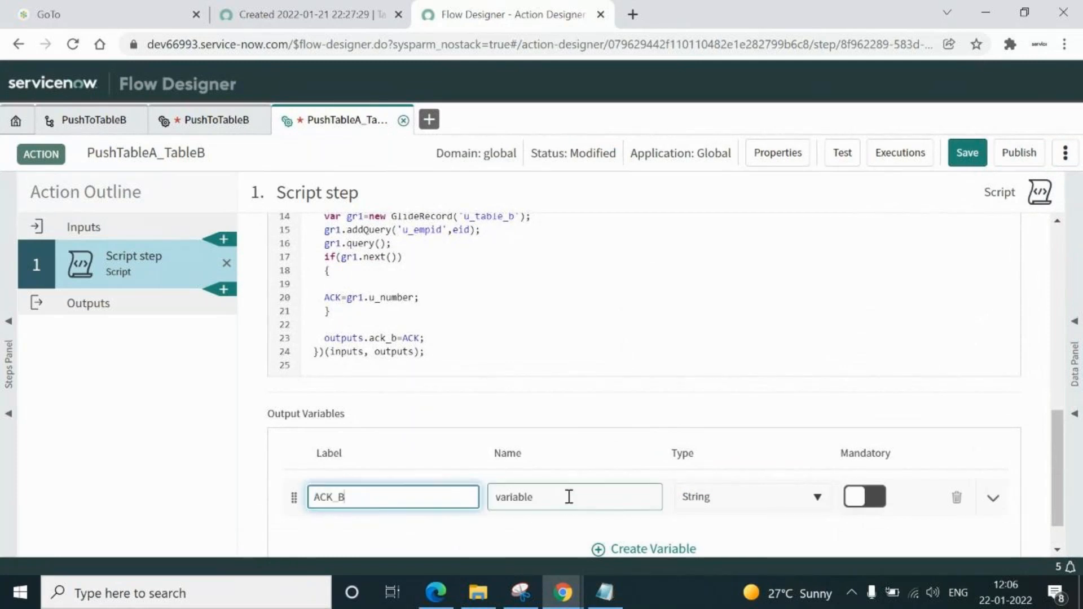
pyautogui.click(569, 497)
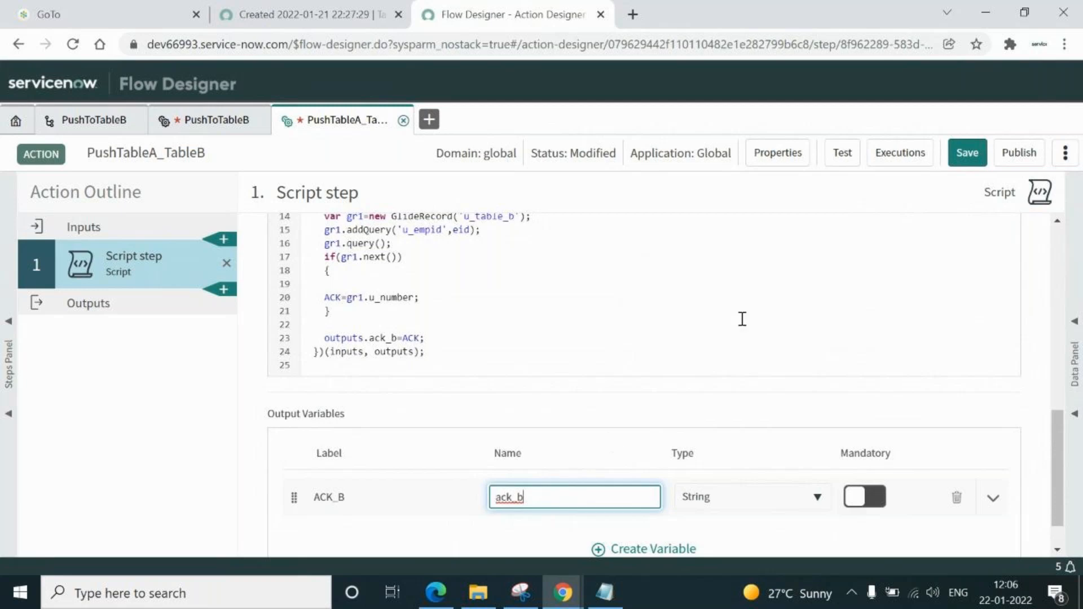
pyautogui.click(970, 155)
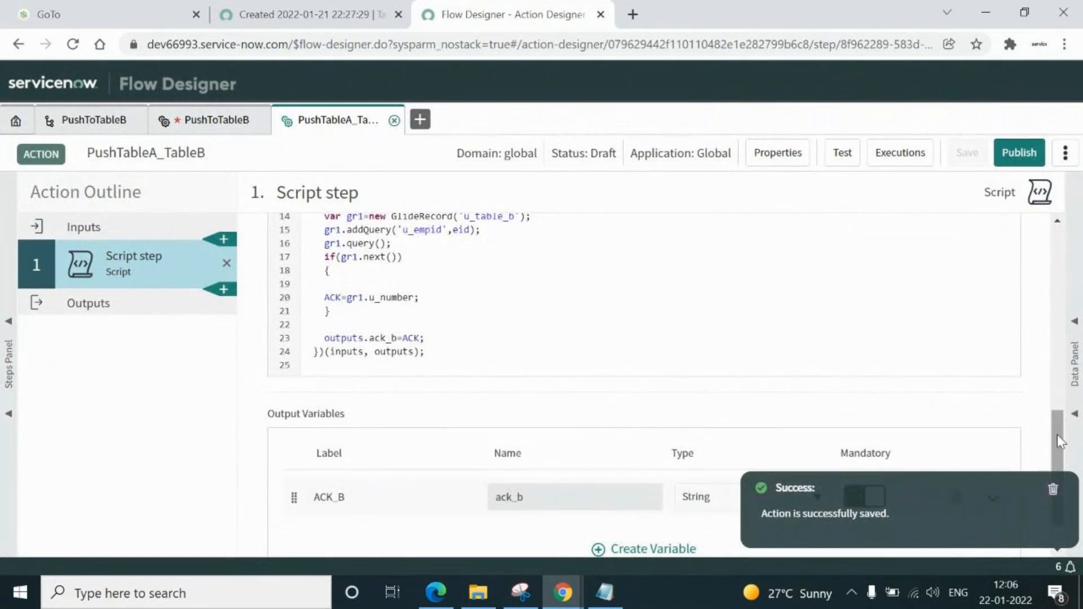
# Review the Eid, Ename and EAddress input variable names
pyautogui.moveTo(1058, 436); pyautogui.dragTo(1050, 252)
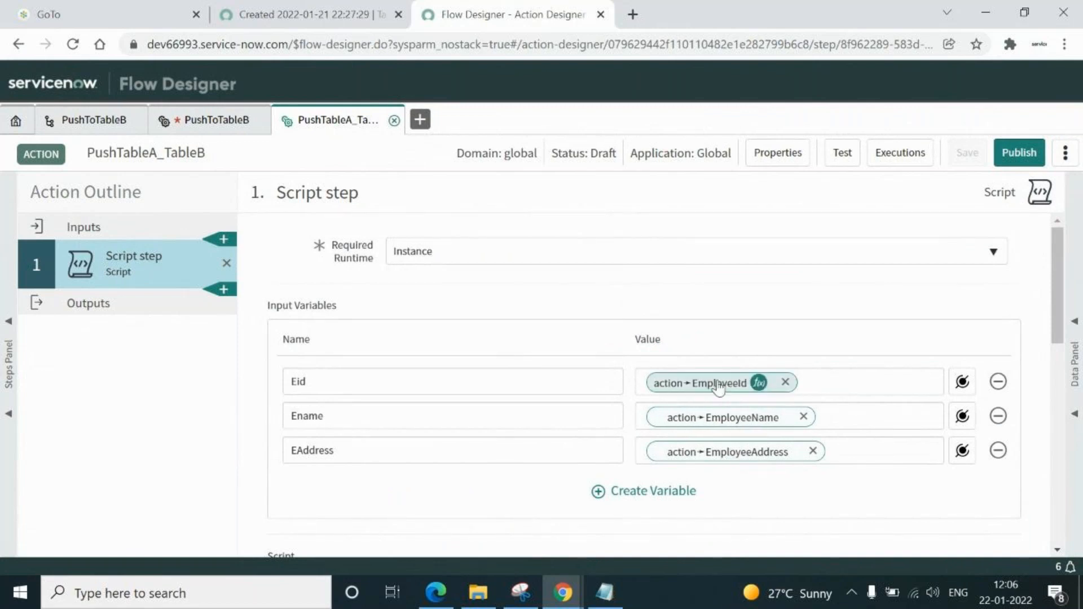
pyautogui.doubleClick(486, 382)
pyautogui.doubleClick(477, 416)
pyautogui.doubleClick(452, 449)
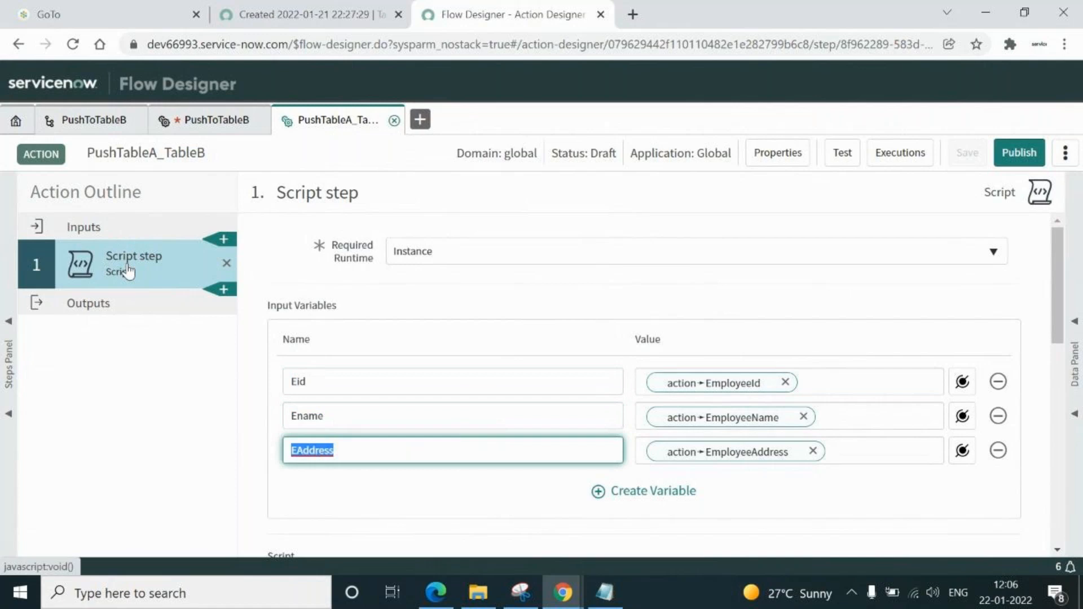
pyautogui.click(91, 230)
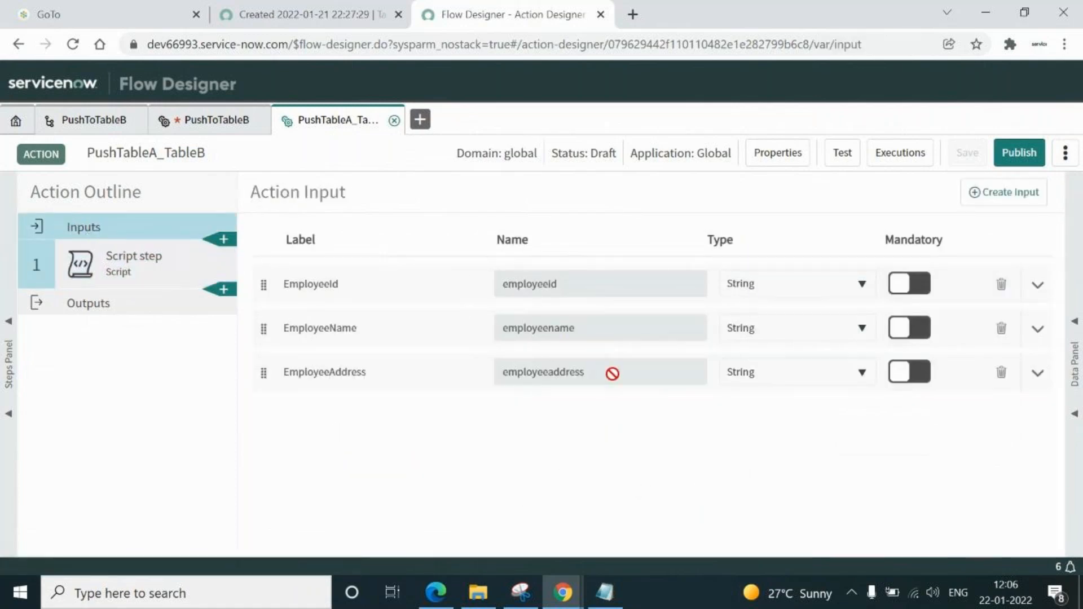
pyautogui.click(616, 287)
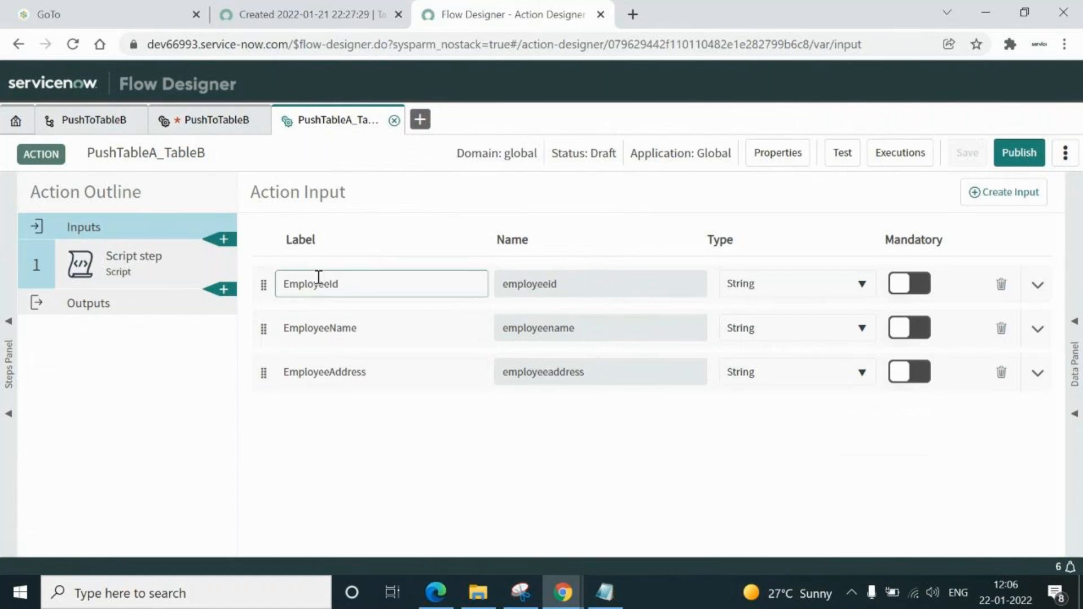
pyautogui.click(113, 275)
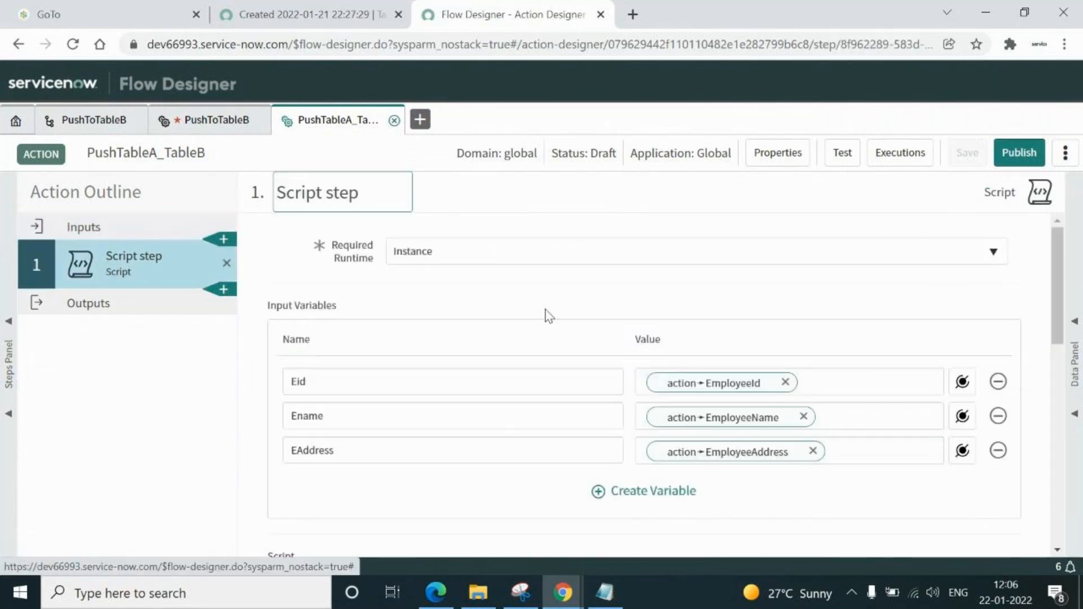
pyautogui.doubleClick(404, 381)
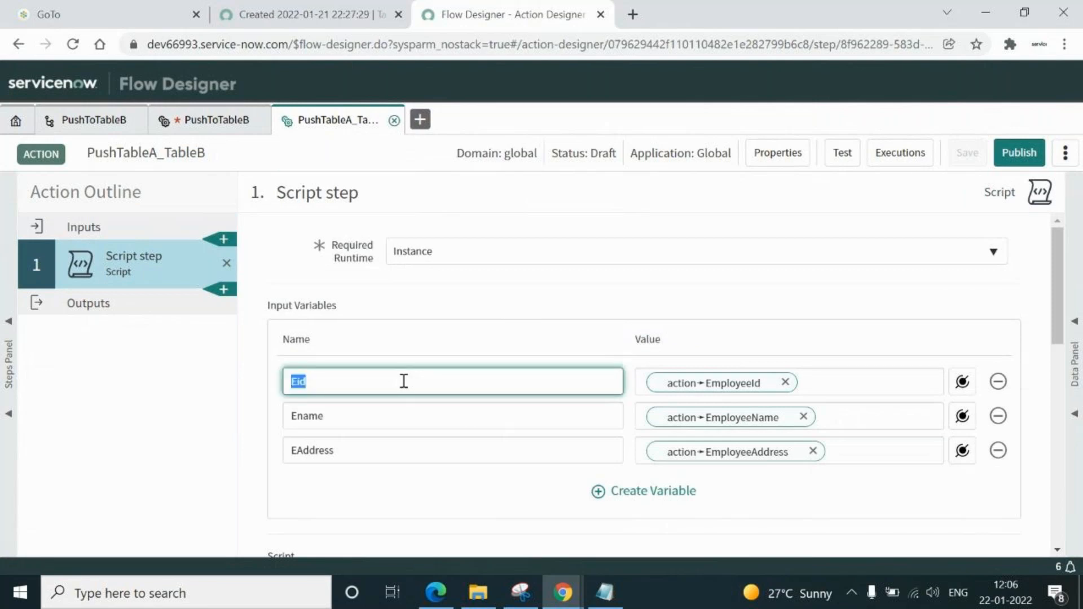
pyautogui.doubleClick(387, 410)
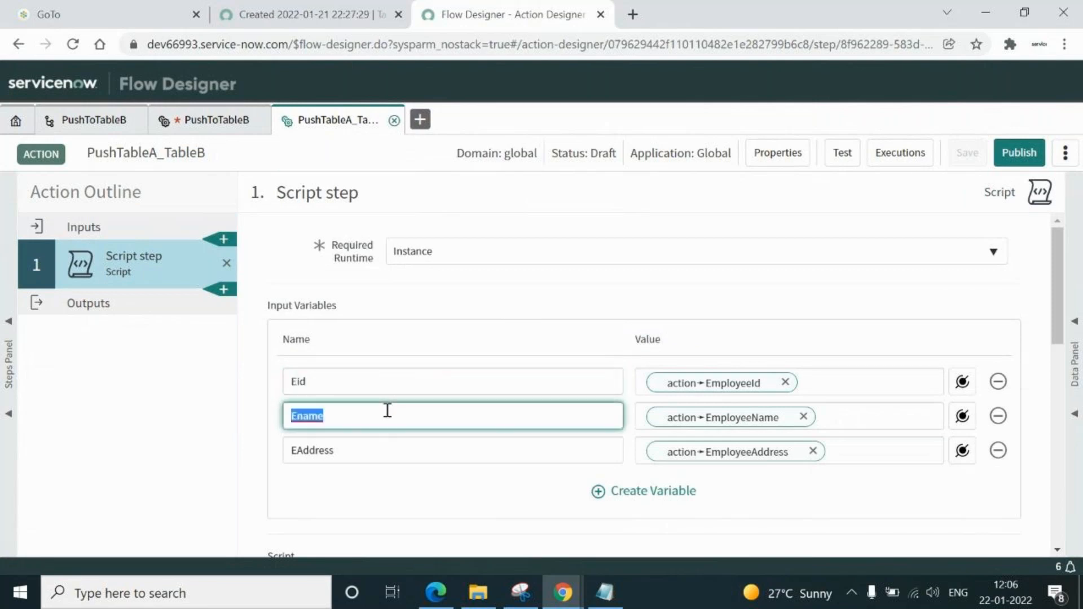
pyautogui.doubleClick(415, 449)
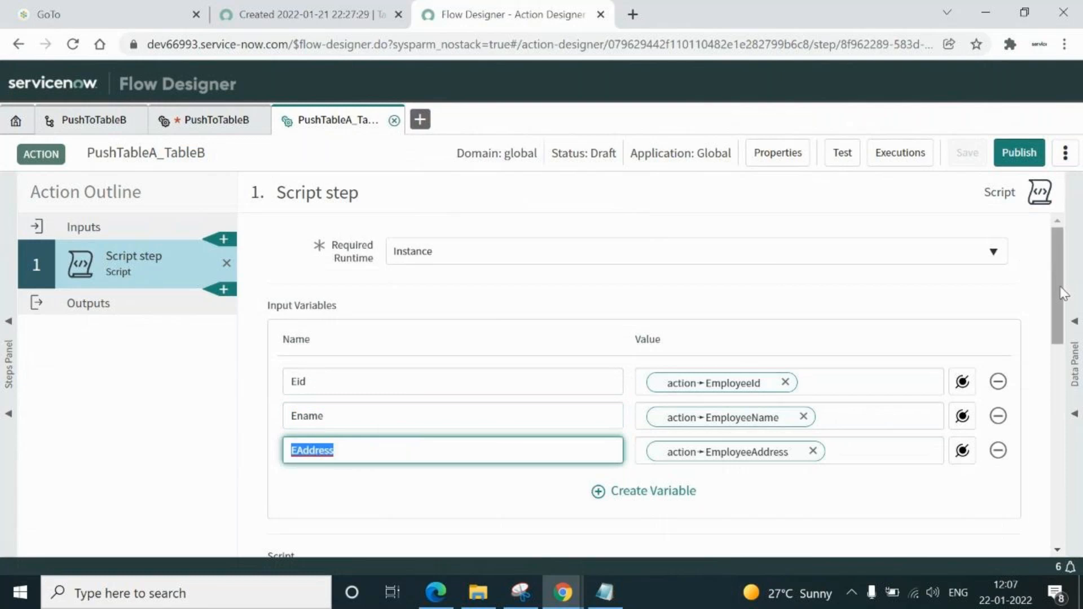
pyautogui.moveTo(1063, 292); pyautogui.dragTo(1063, 333)
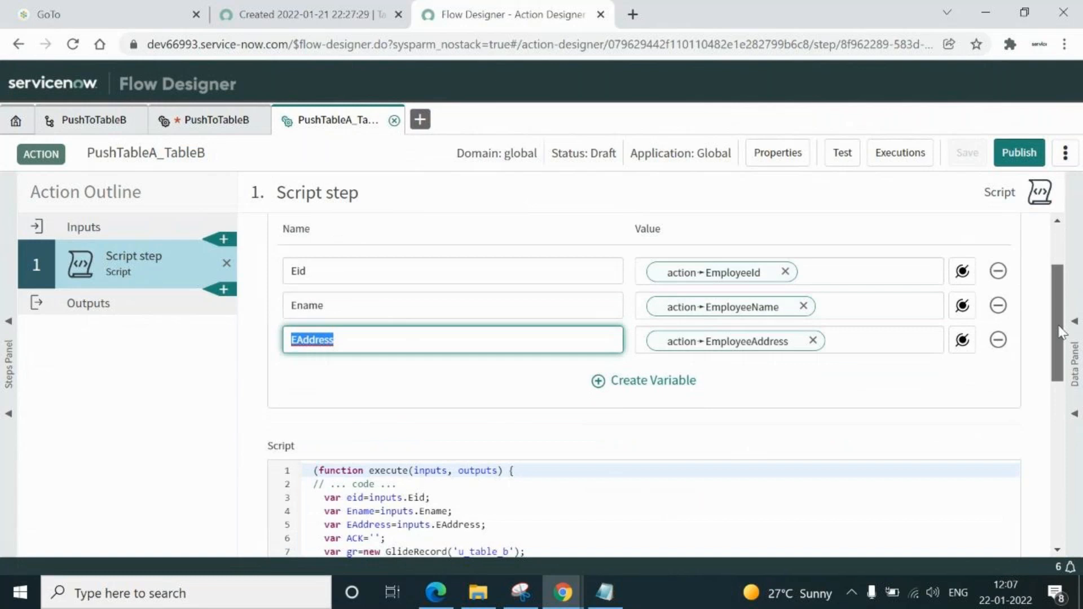
pyautogui.moveTo(1063, 333); pyautogui.dragTo(1062, 345)
pyautogui.doubleClick(346, 232)
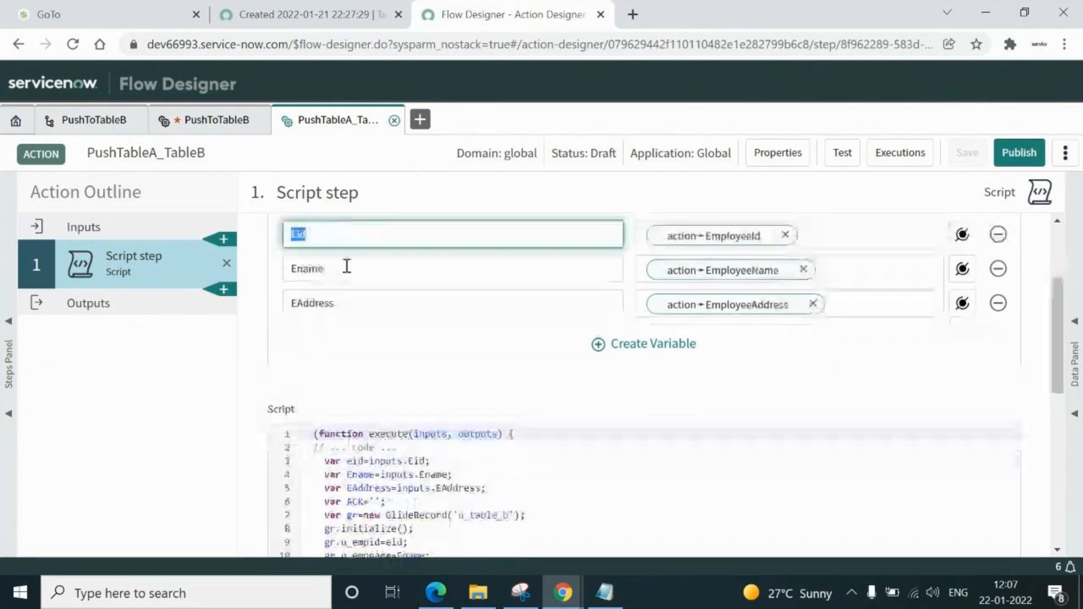
pyautogui.doubleClick(345, 266)
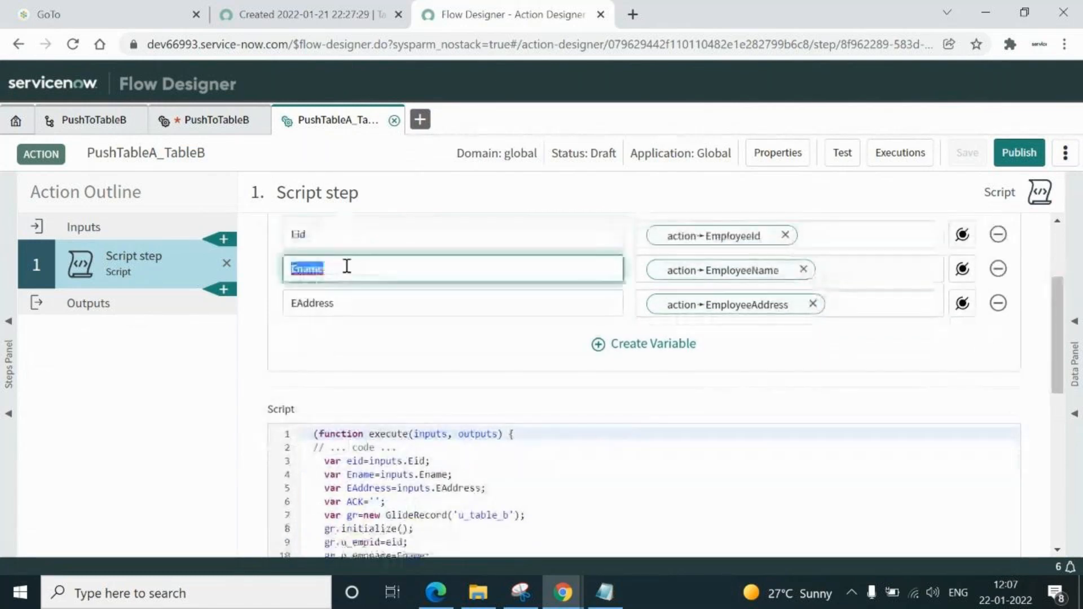
pyautogui.doubleClick(384, 309)
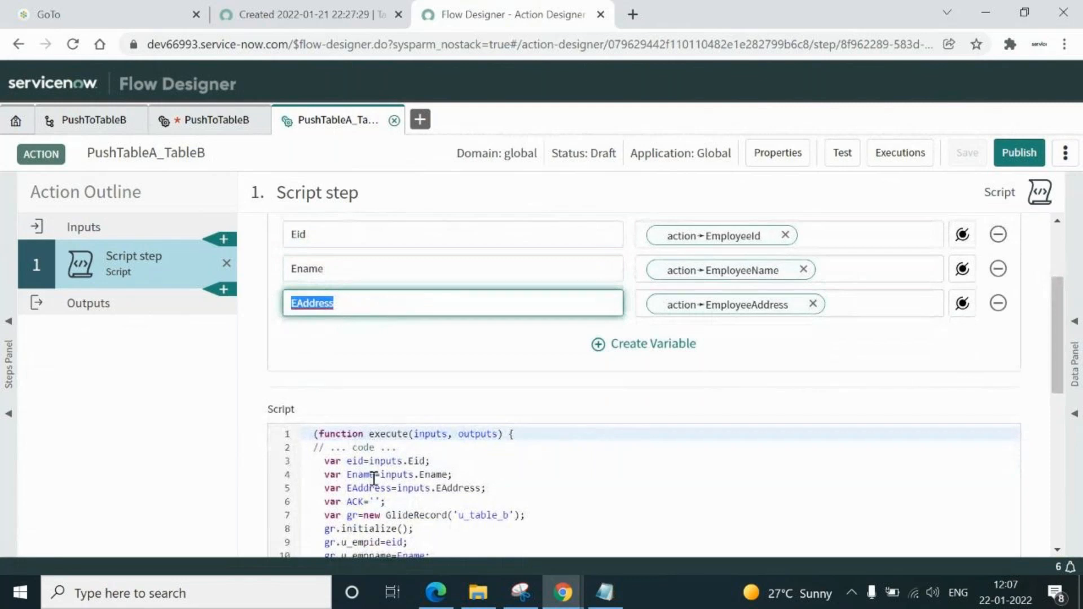
pyautogui.doubleClick(413, 460)
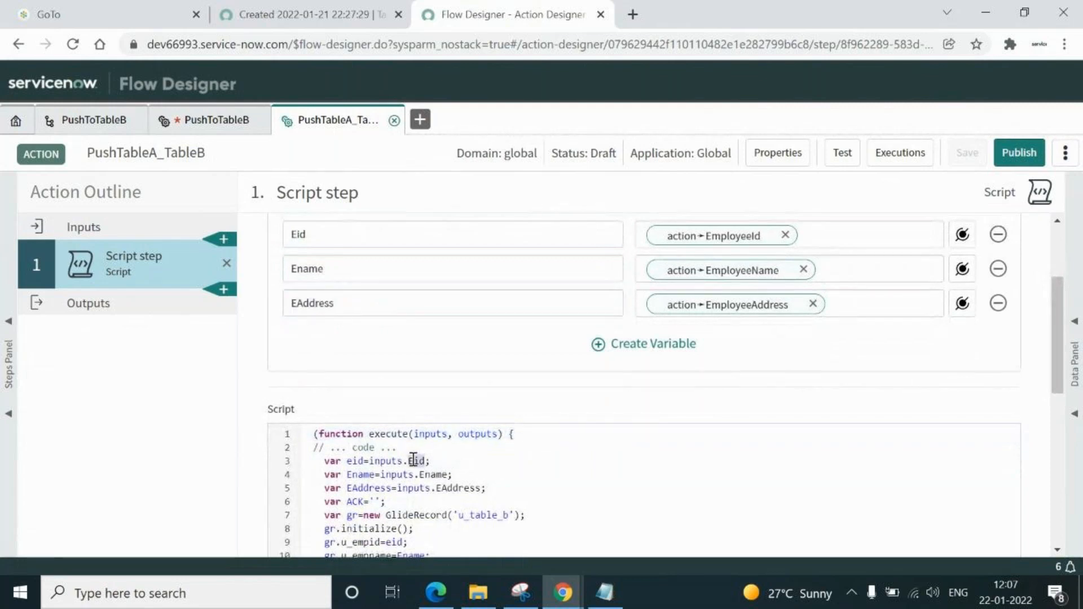
pyautogui.doubleClick(433, 474)
pyautogui.doubleClick(458, 487)
pyautogui.doubleClick(354, 461)
pyautogui.doubleClick(356, 476)
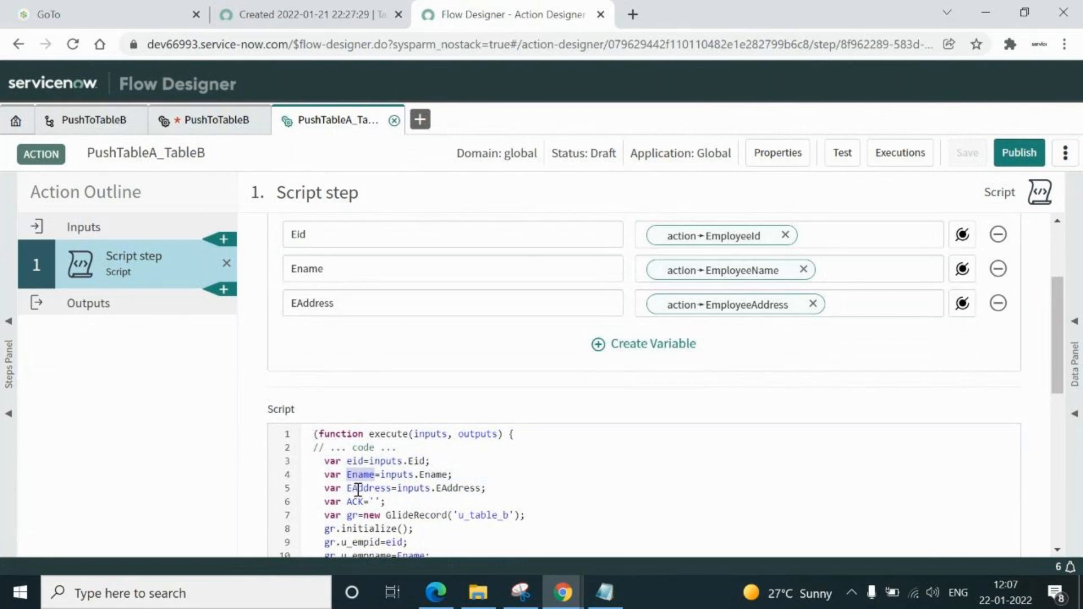
pyautogui.doubleClick(357, 488)
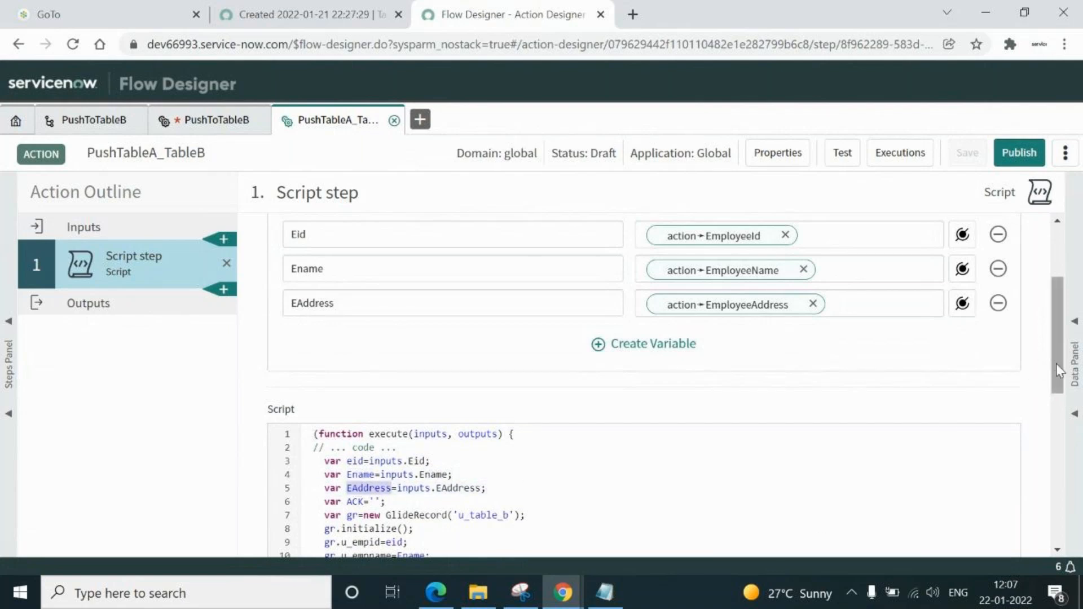
pyautogui.moveTo(1056, 364); pyautogui.dragTo(1059, 444)
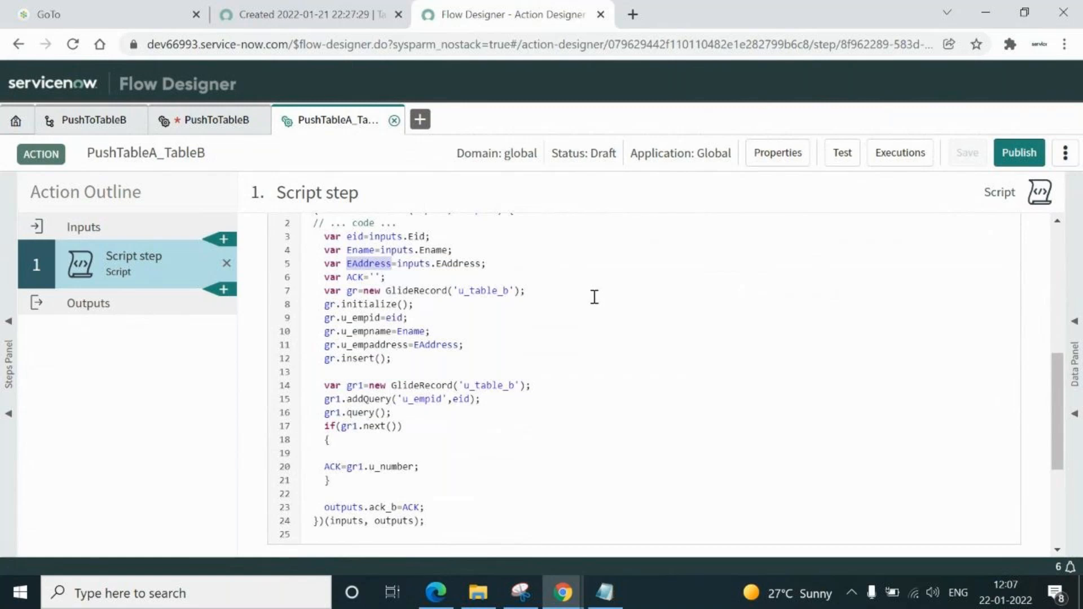
pyautogui.click(348, 292)
pyautogui.moveTo(356, 294); pyautogui.dragTo(531, 291)
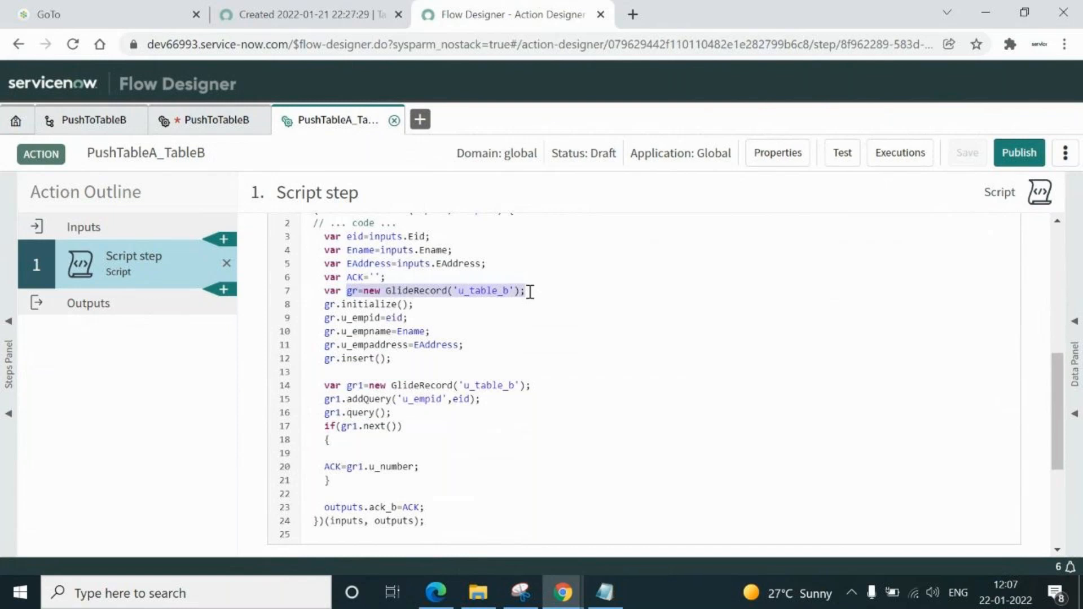
pyautogui.click(423, 305)
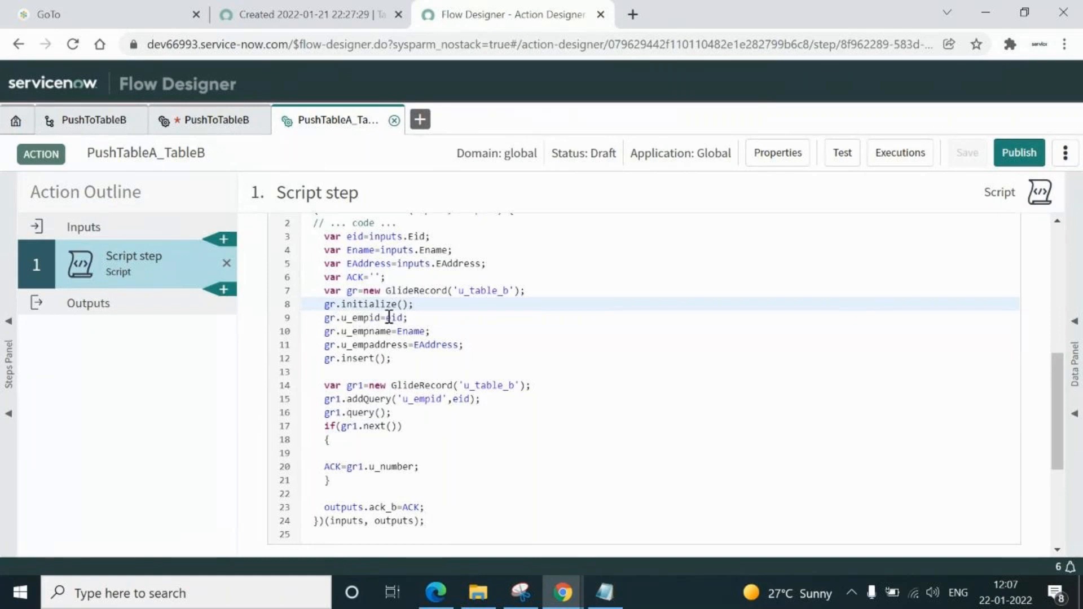
pyautogui.doubleClick(359, 237)
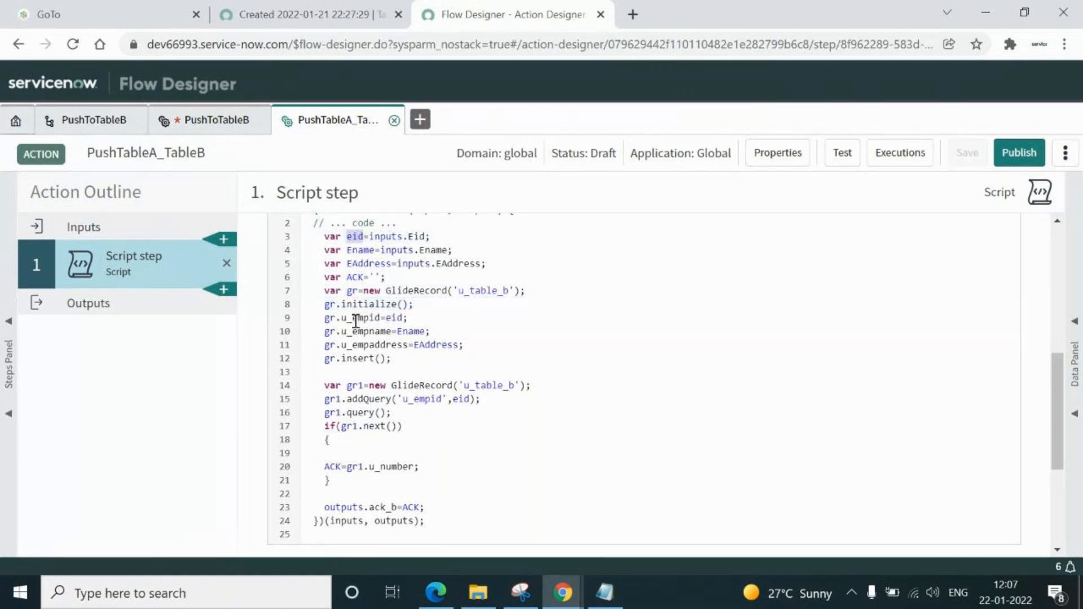
pyautogui.doubleClick(409, 331)
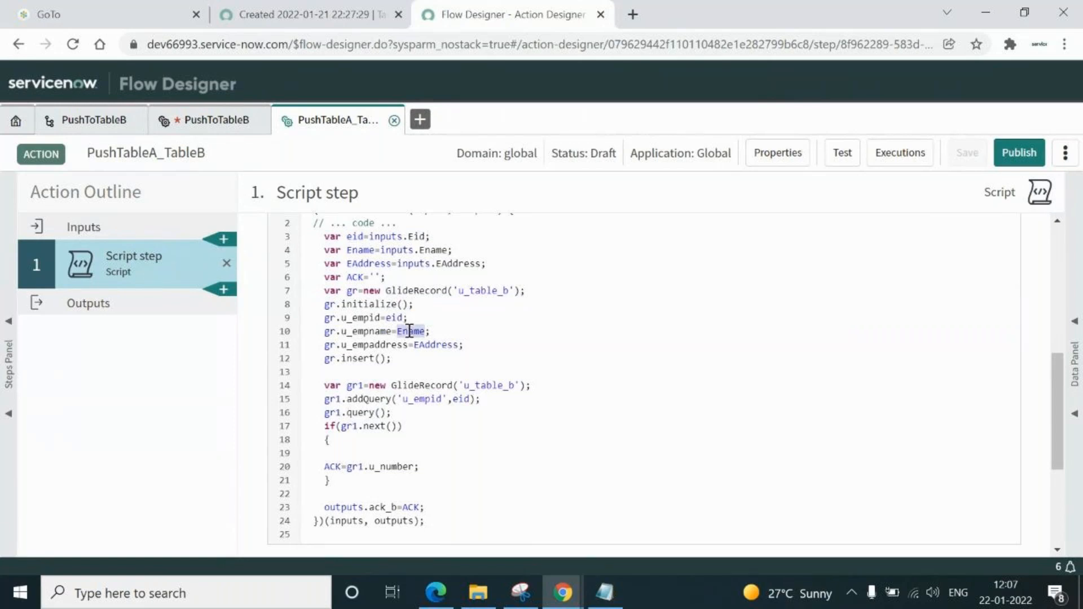
pyautogui.doubleClick(370, 345)
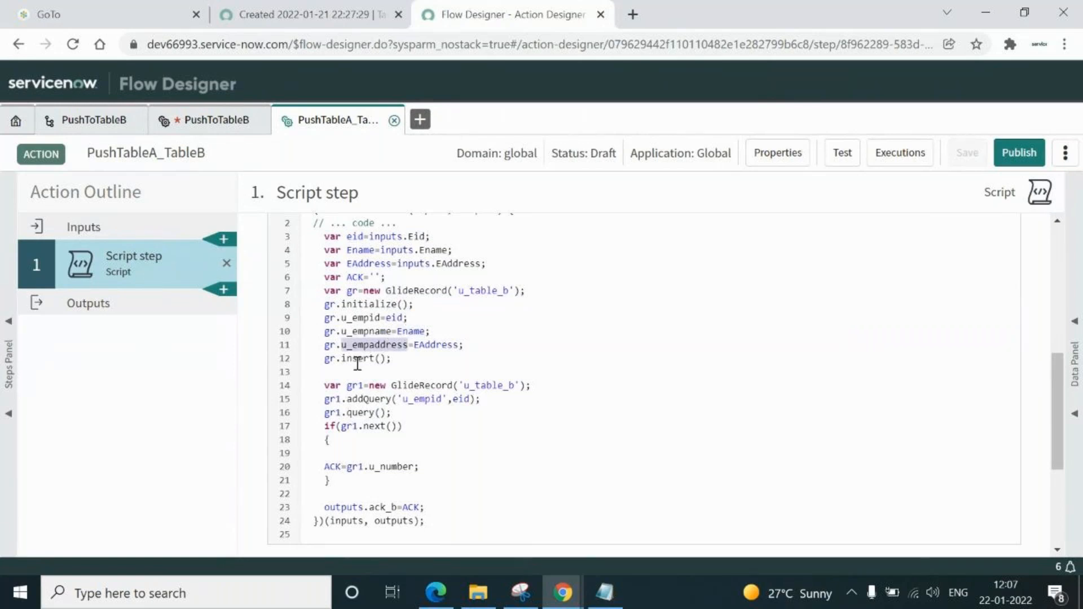
pyautogui.click(357, 362)
pyautogui.moveTo(323, 291); pyautogui.dragTo(403, 361)
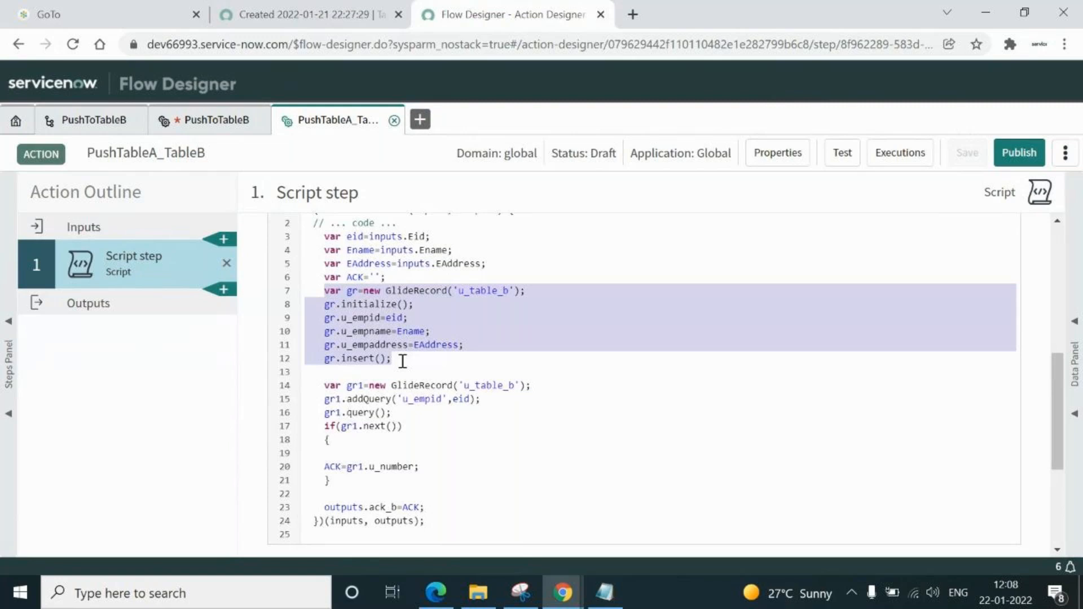
pyautogui.click(335, 305)
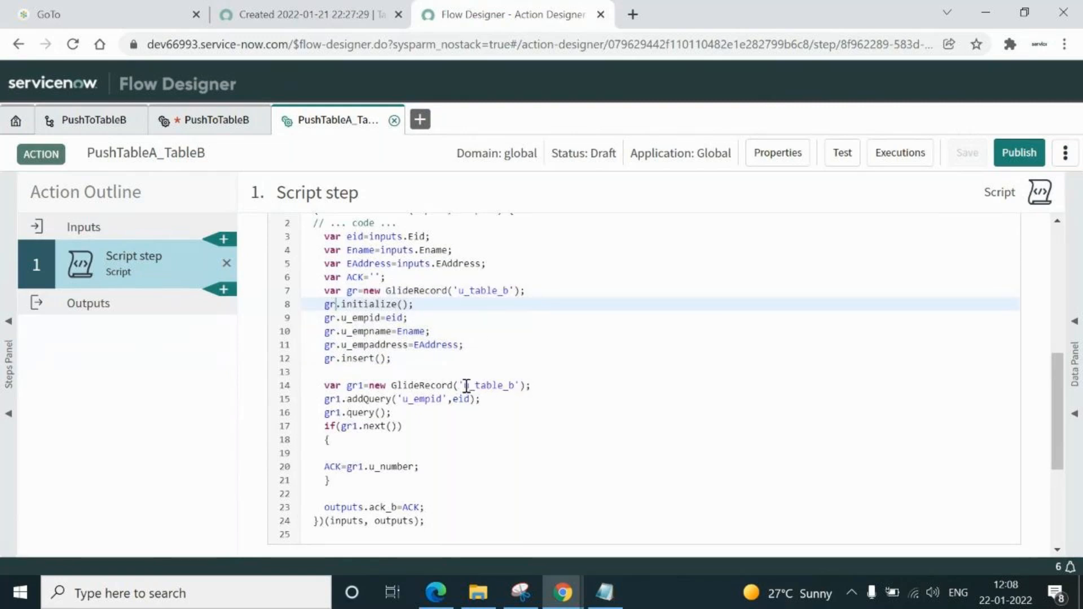
pyautogui.moveTo(466, 386); pyautogui.dragTo(517, 389)
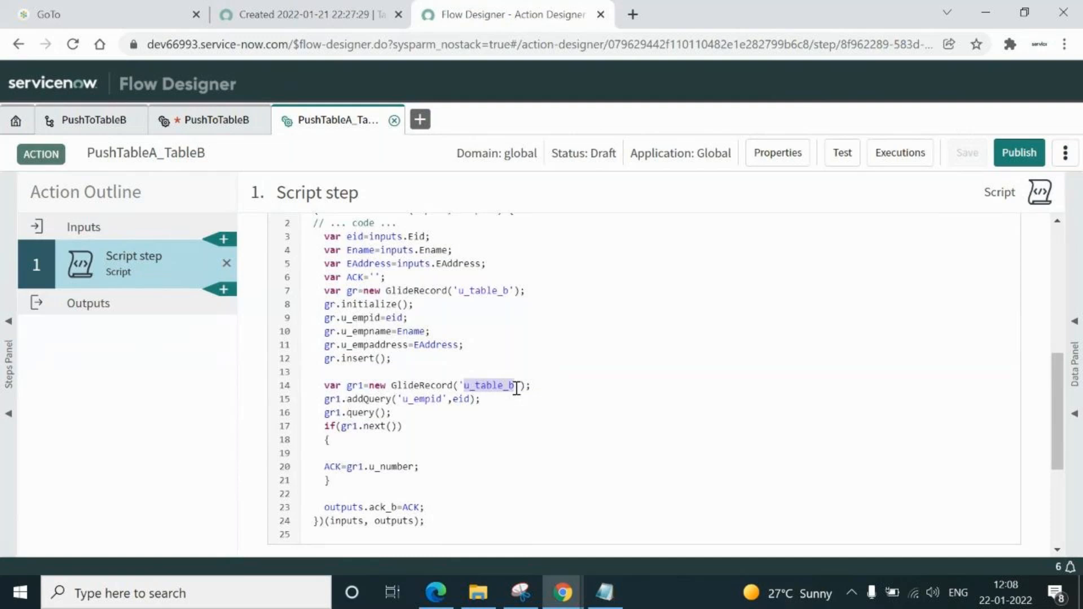
pyautogui.click(356, 387)
pyautogui.doubleClick(357, 387)
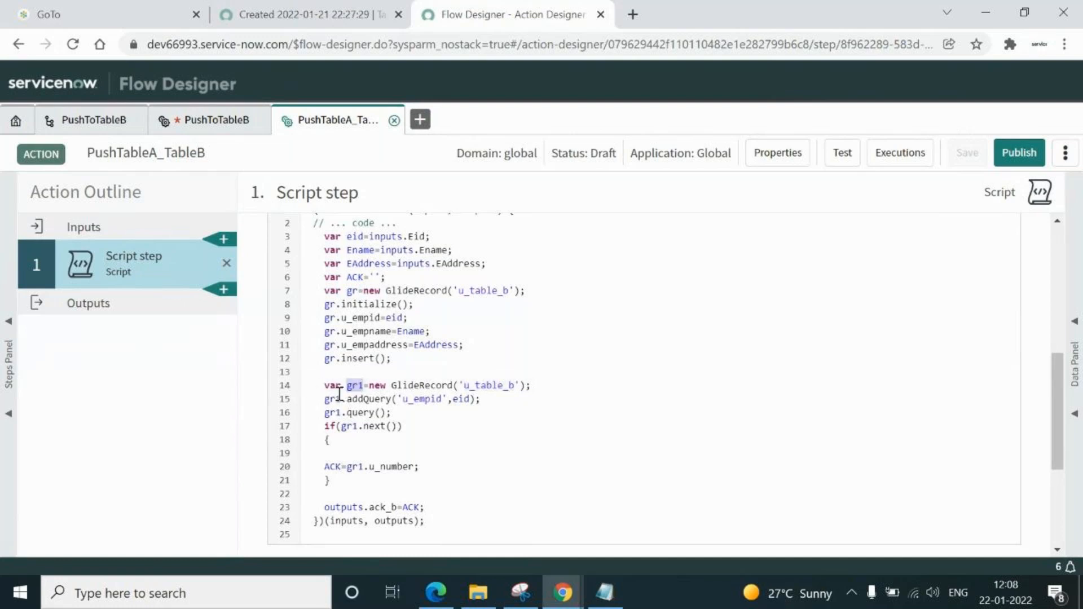
pyautogui.moveTo(404, 399); pyautogui.dragTo(475, 399)
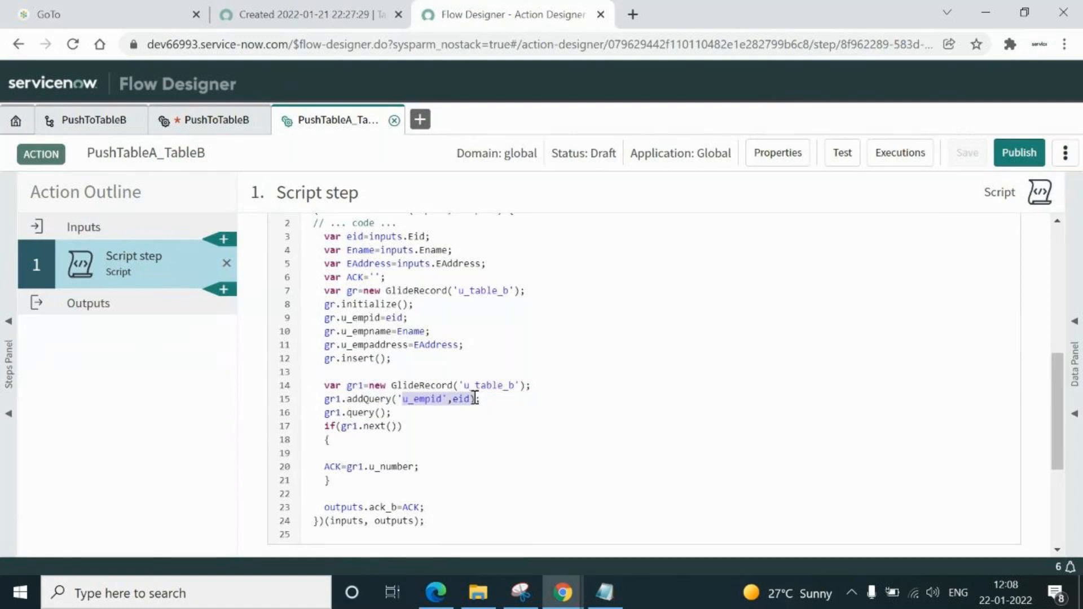
pyautogui.click(404, 415)
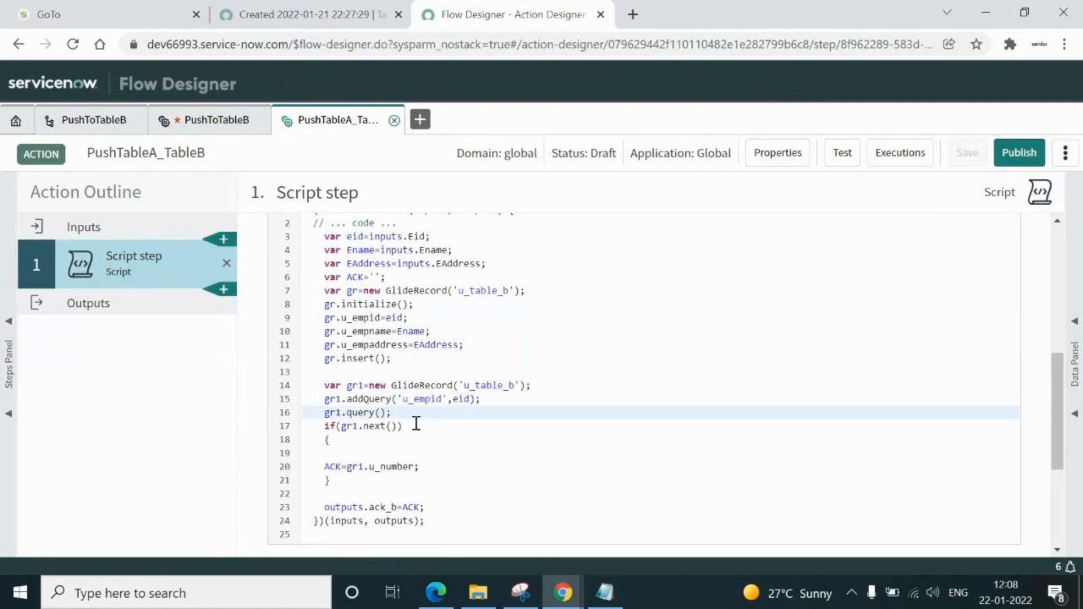
pyautogui.doubleClick(415, 424)
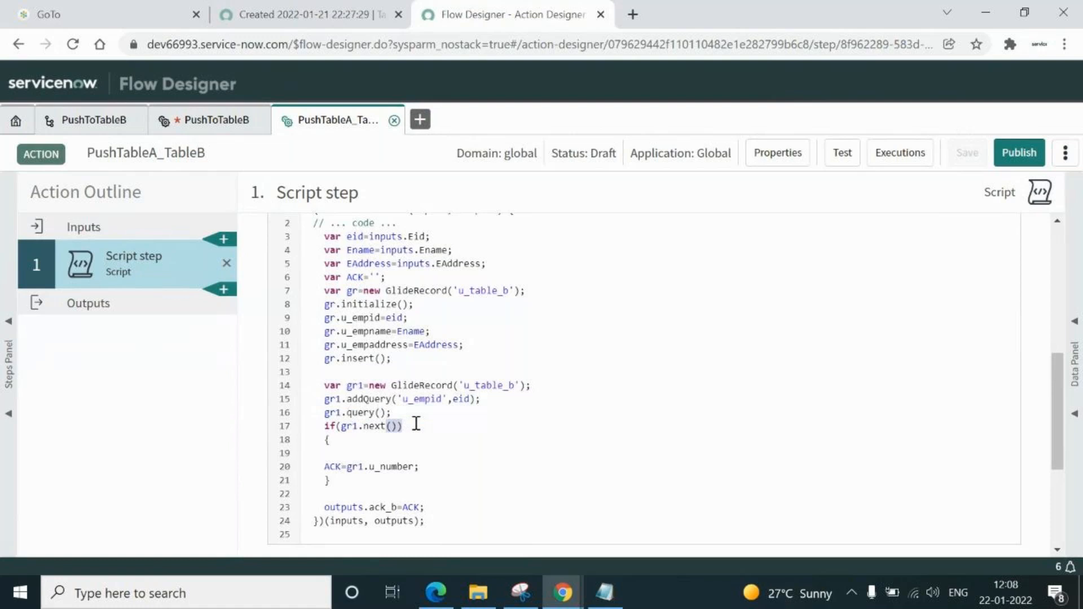
pyautogui.doubleClick(353, 277)
pyautogui.doubleClick(335, 464)
pyautogui.moveTo(348, 467); pyautogui.dragTo(426, 466)
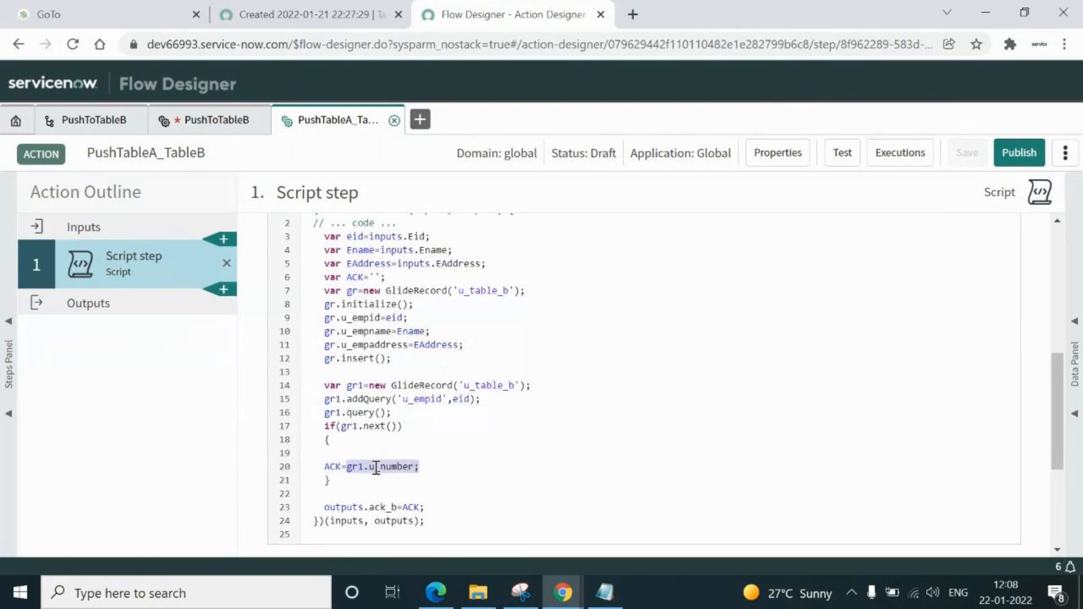
pyautogui.doubleClick(332, 466)
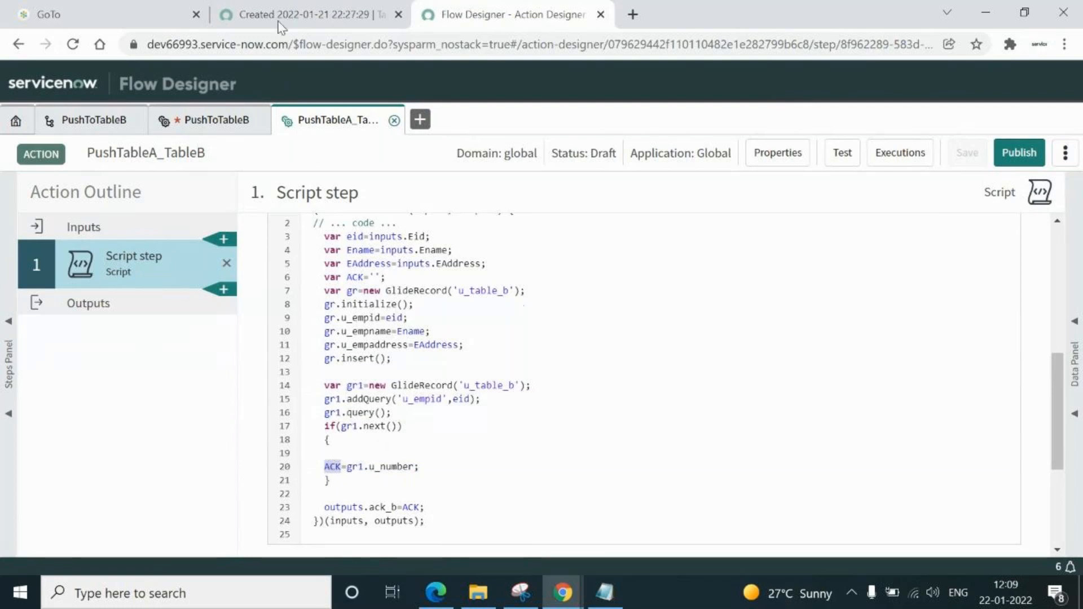
# Open Table-B record TAB0001012 from the Table-Bs list and reveal the Number field's column name u_number
pyautogui.click(296, 17)
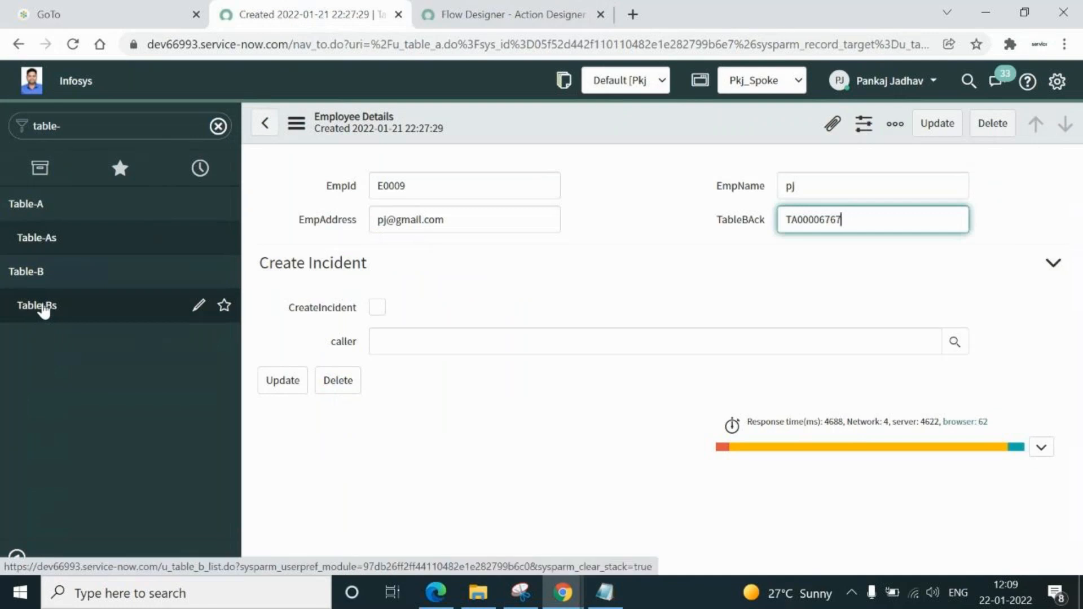
pyautogui.click(44, 310)
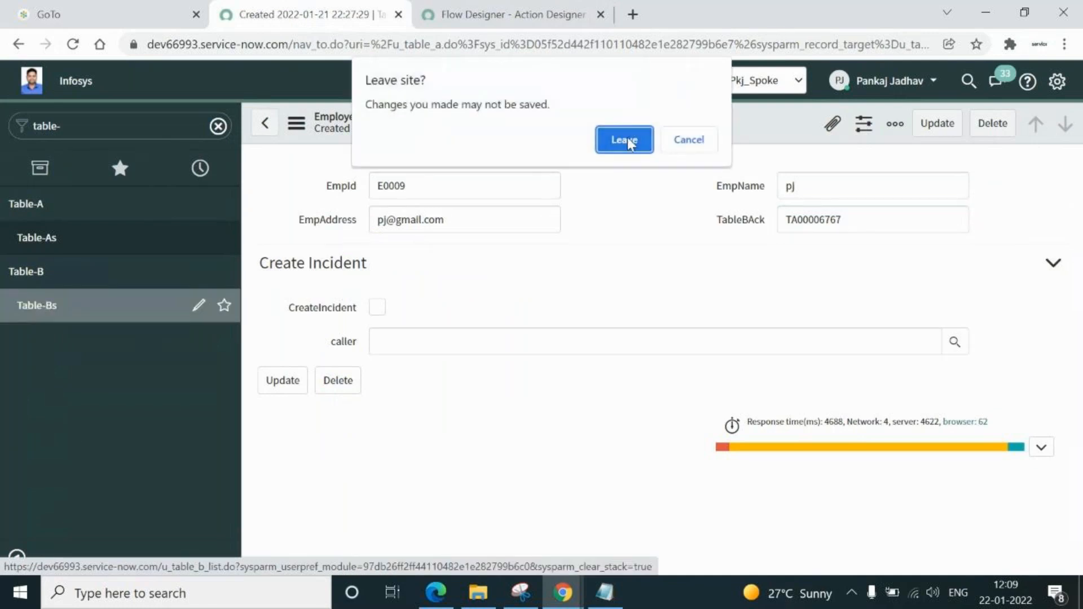
pyautogui.click(622, 139)
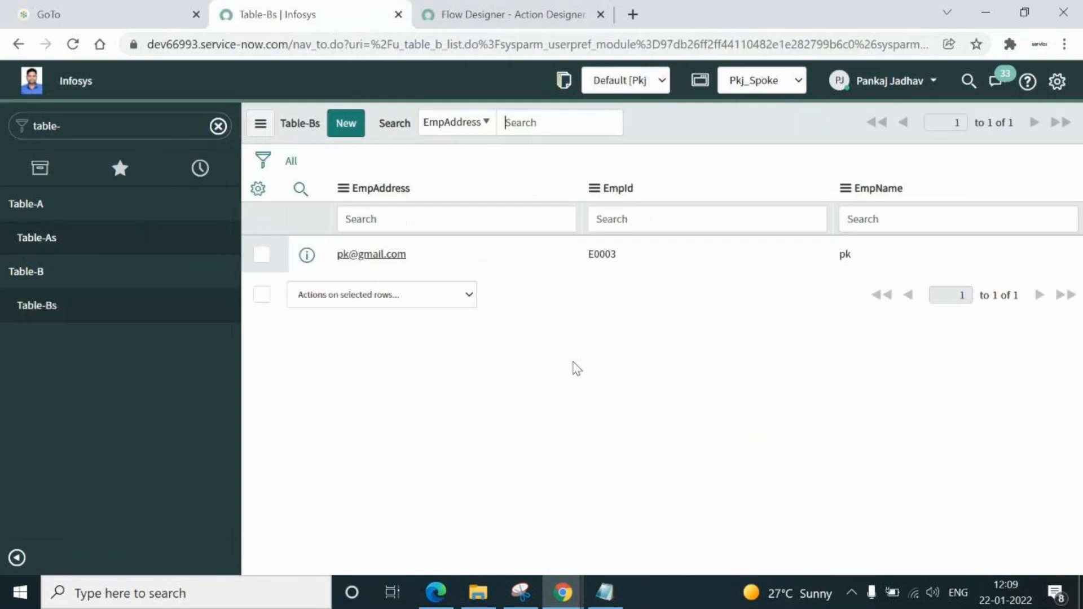
pyautogui.click(367, 255)
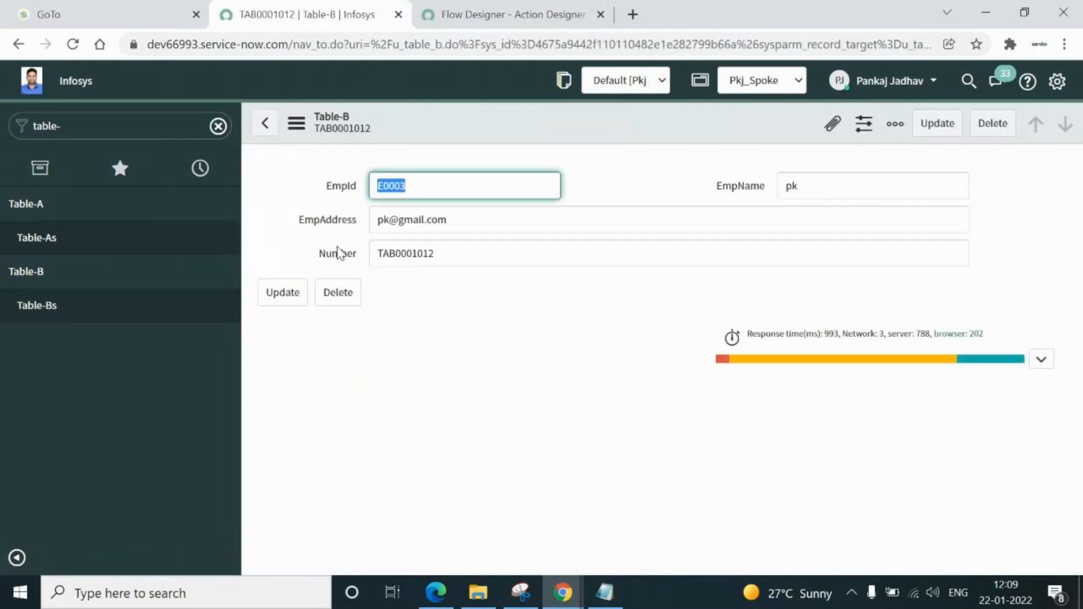
pyautogui.click(334, 258)
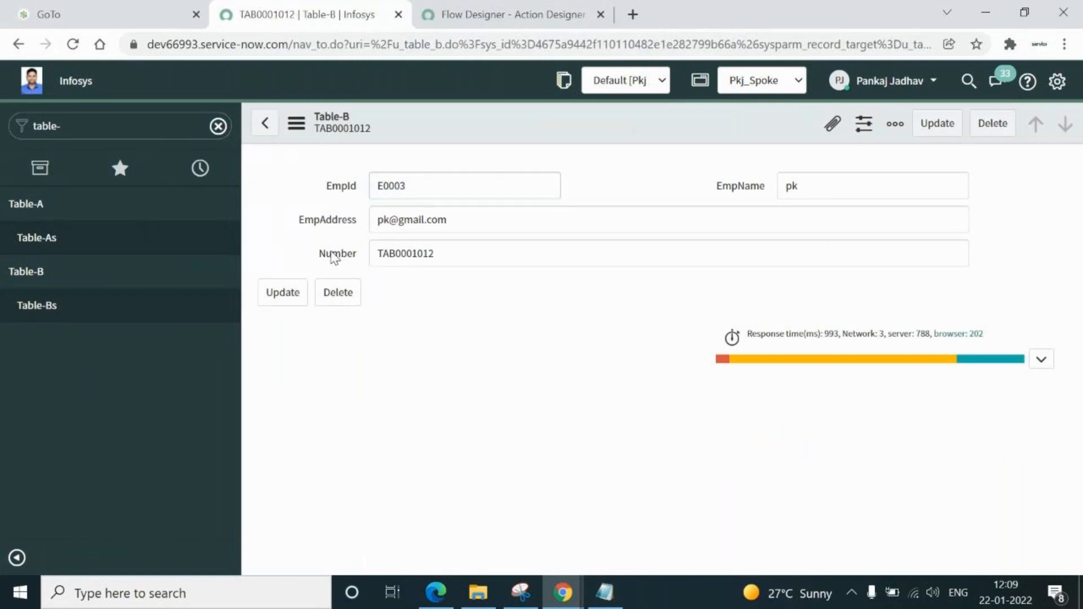
pyautogui.rightClick(333, 257)
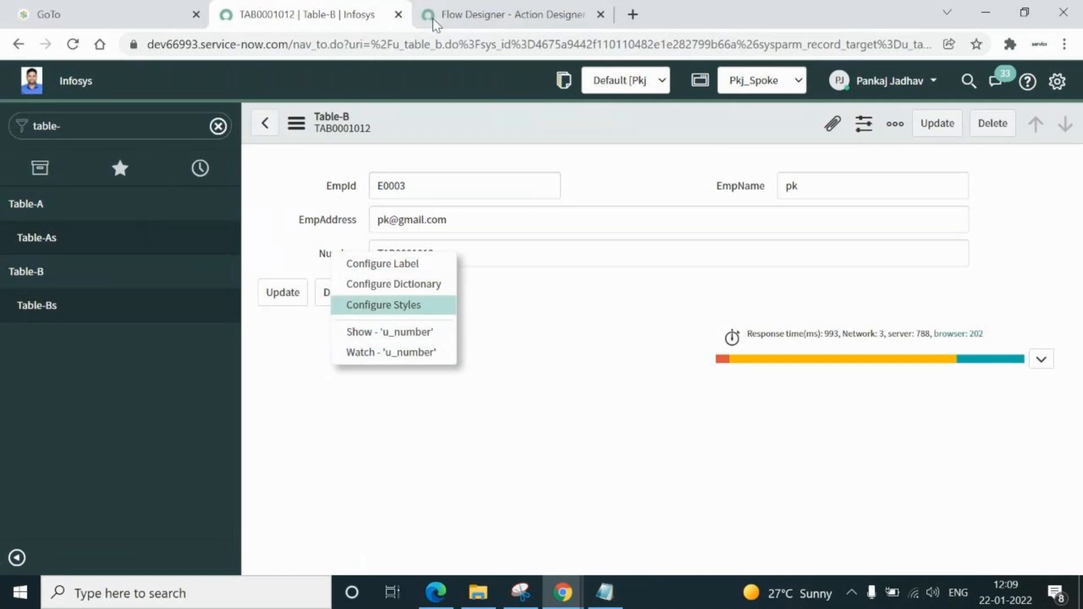
# Locate ACK on line 20 and outputs.ack_b on line 23 of the script
pyautogui.click(472, 14)
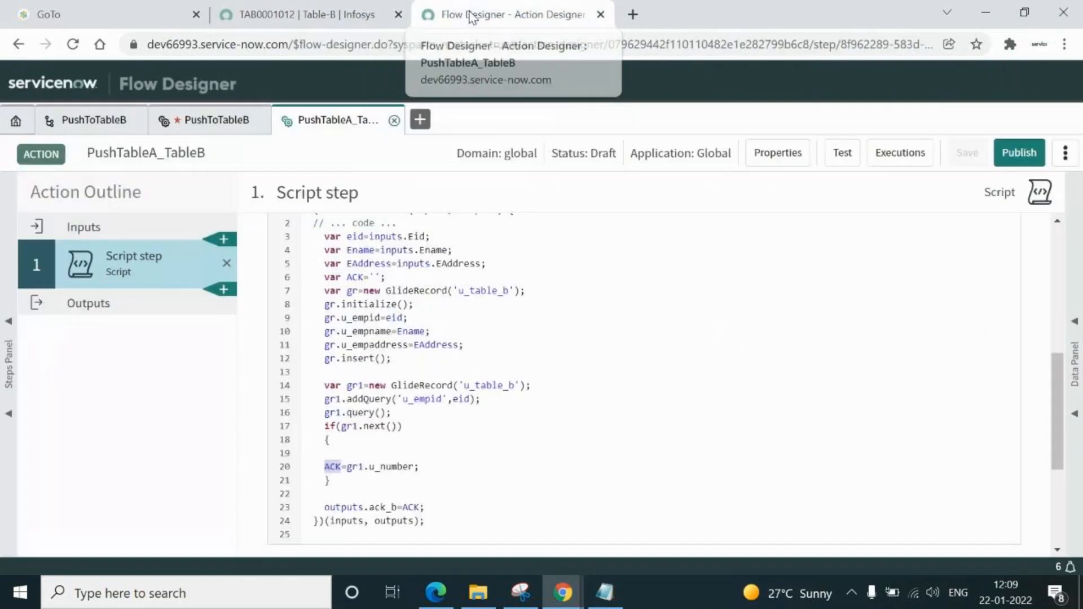
pyautogui.click(422, 466)
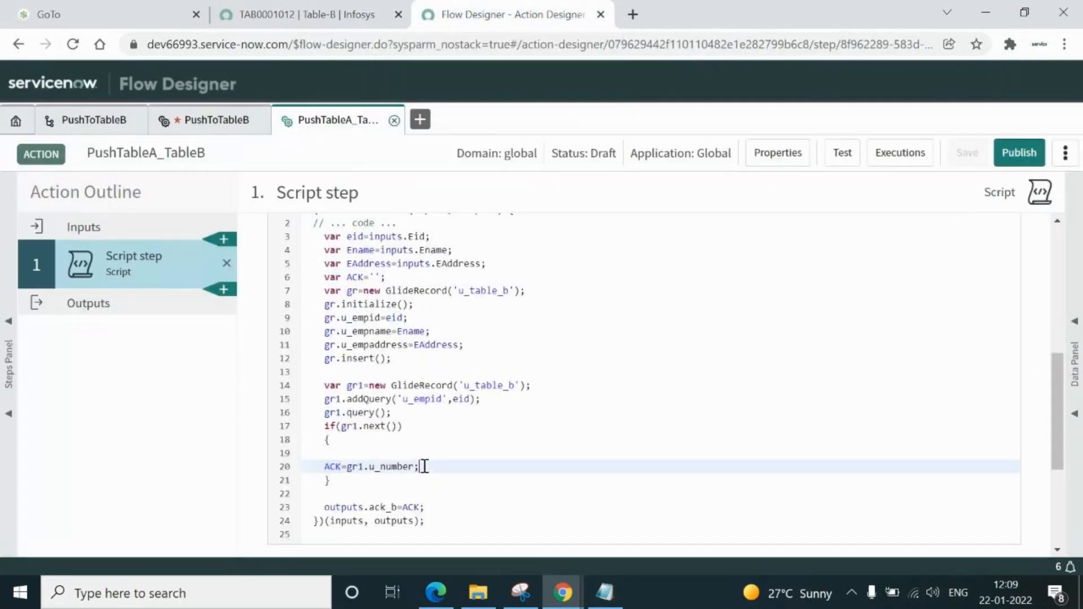
pyautogui.doubleClick(333, 467)
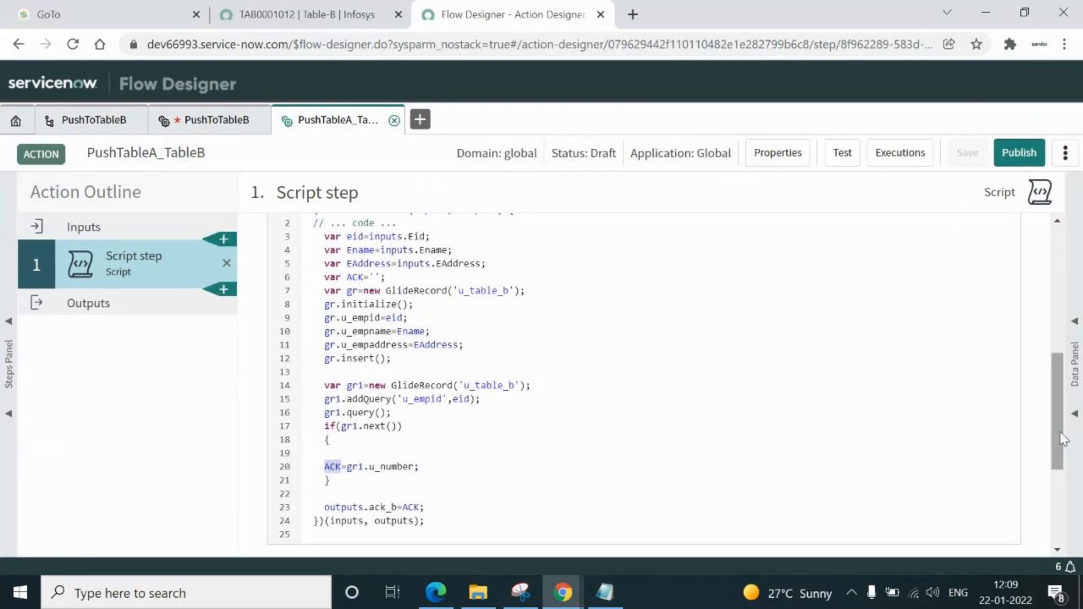
pyautogui.scroll(-3, 1059, 440)
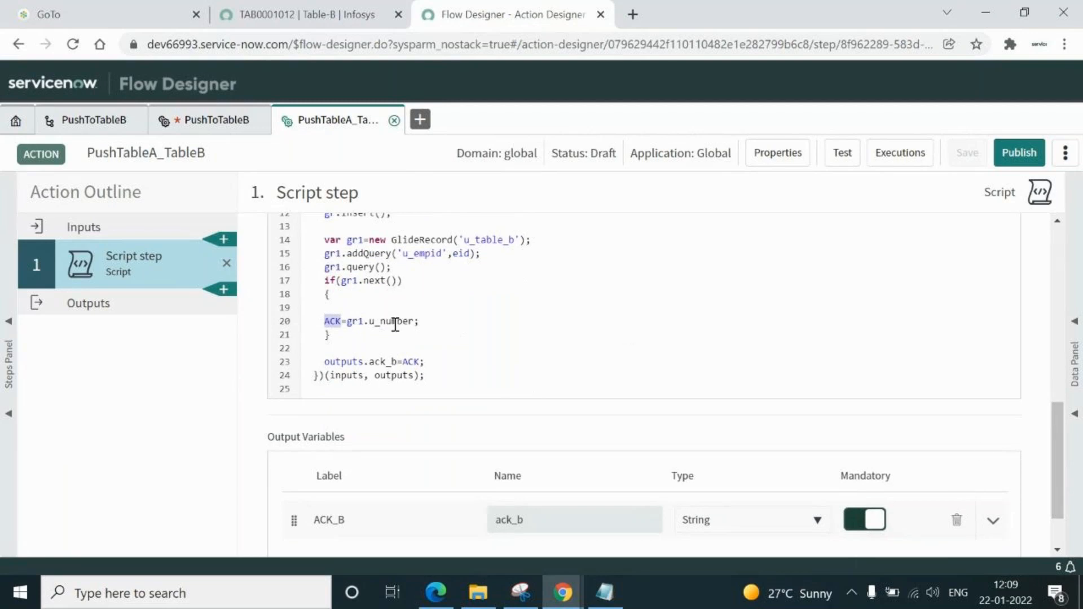
pyautogui.doubleClick(340, 361)
pyautogui.doubleClick(388, 362)
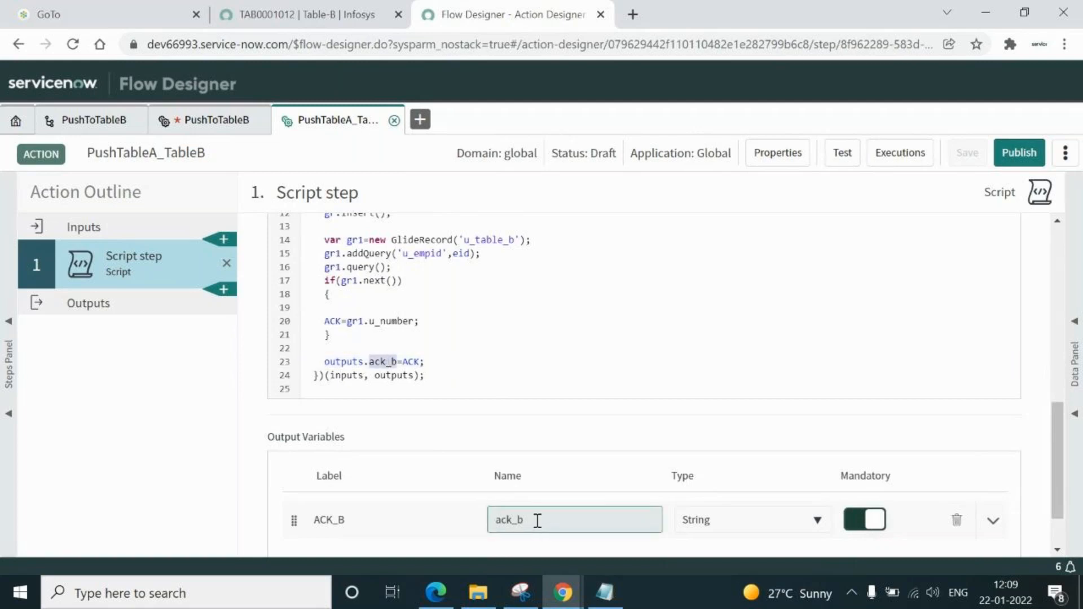
# Compare the ack_b output variable name against outputs.ack_b in the script
pyautogui.doubleClick(537, 520)
pyautogui.doubleClick(415, 362)
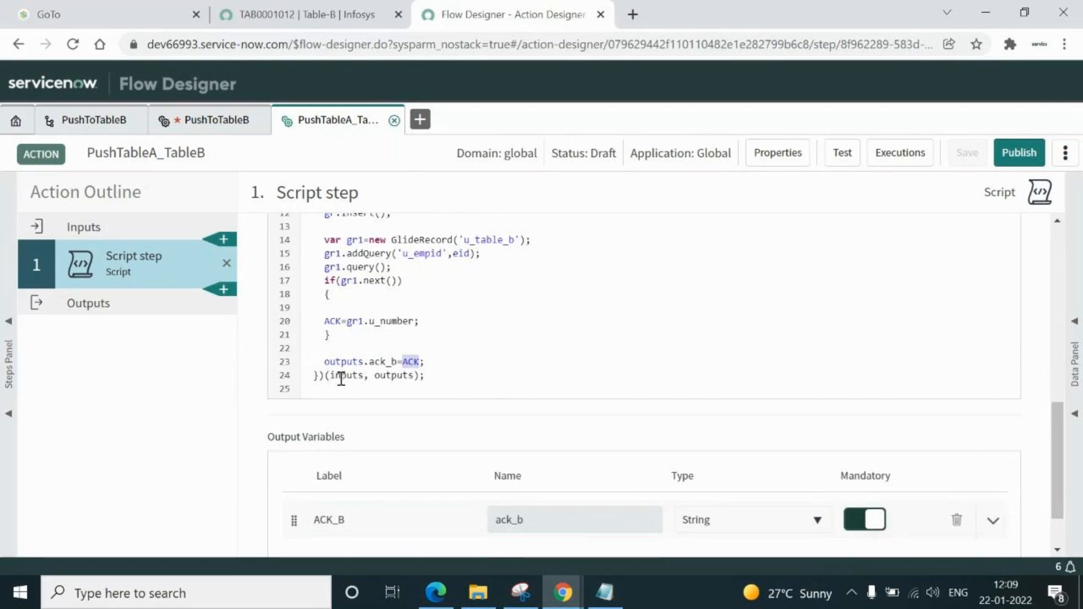
pyautogui.moveTo(370, 362); pyautogui.dragTo(398, 362)
pyautogui.moveTo(532, 515); pyautogui.dragTo(492, 524)
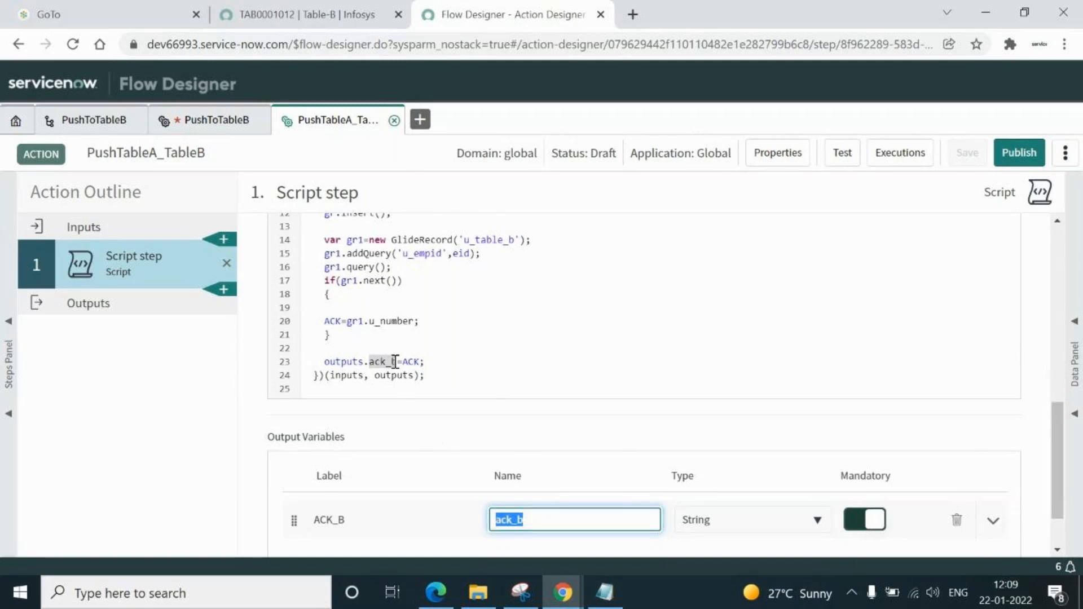
pyautogui.doubleClick(332, 321)
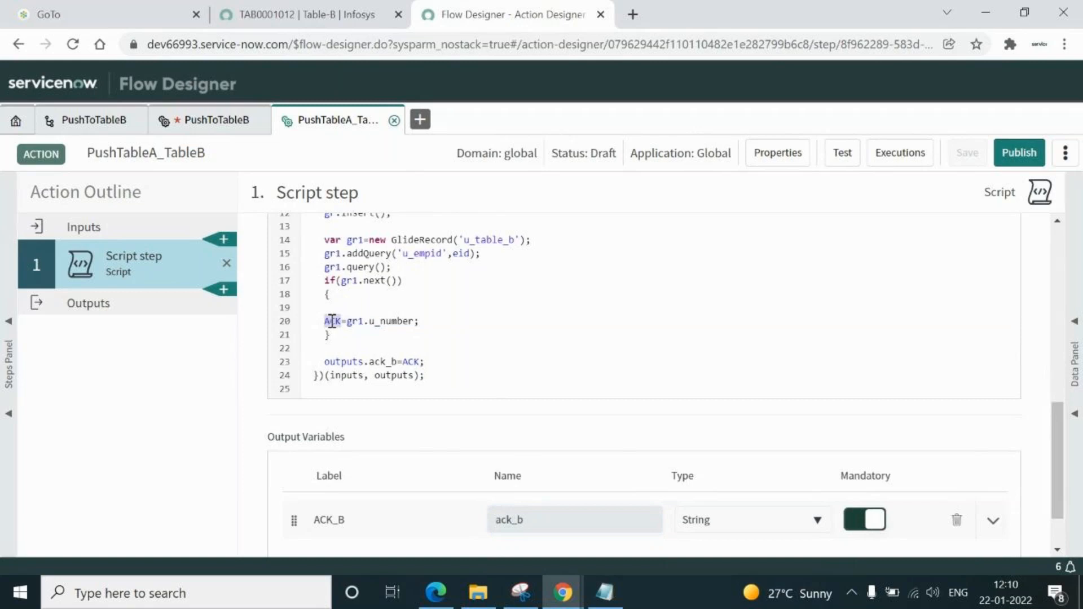
pyautogui.doubleClick(344, 361)
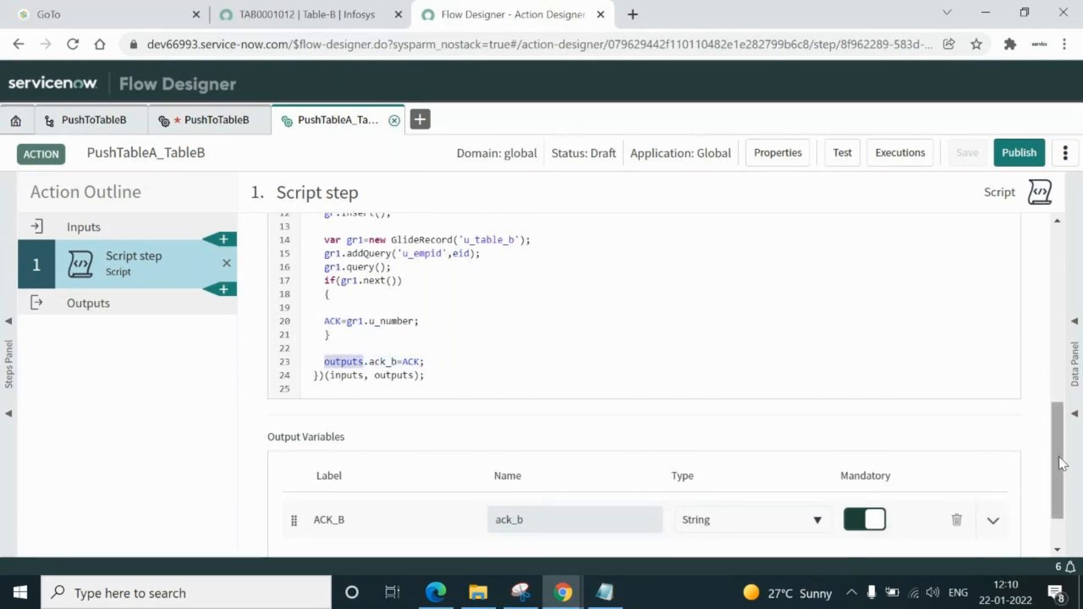
pyautogui.scroll(-1, 1061, 476)
pyautogui.moveTo(1059, 470); pyautogui.dragTo(1058, 491)
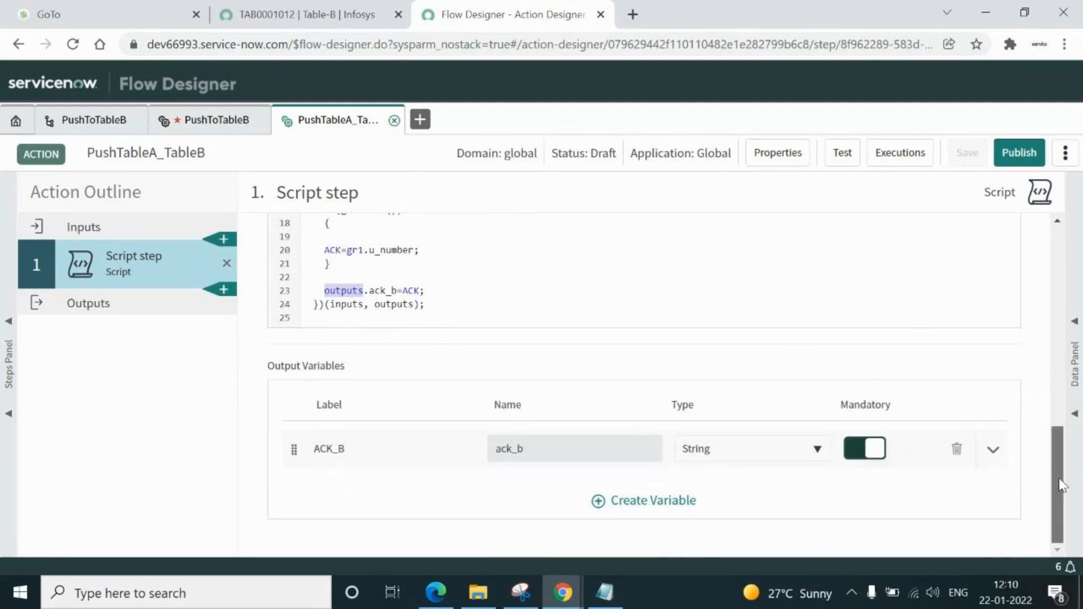
pyautogui.moveTo(1059, 482); pyautogui.dragTo(1053, 396)
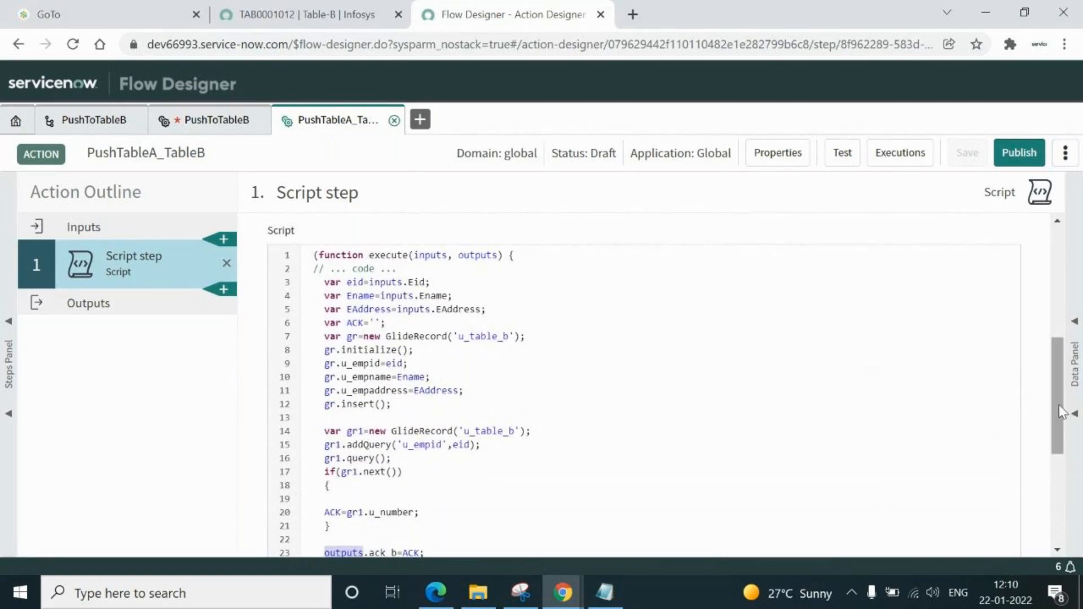
pyautogui.moveTo(1063, 411); pyautogui.dragTo(1051, 343)
pyautogui.click(327, 243)
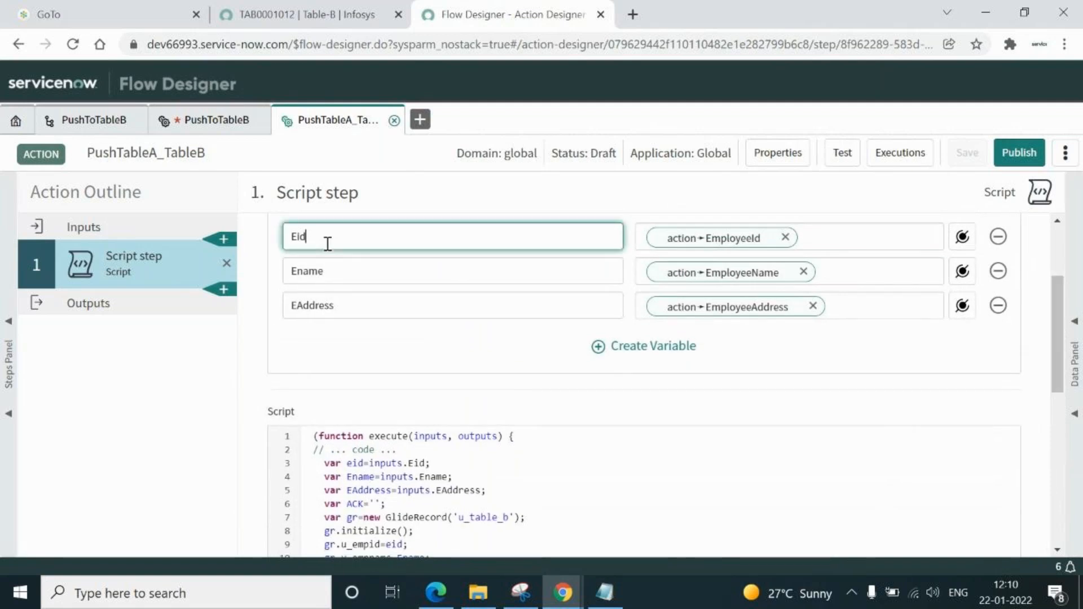
pyautogui.doubleClick(357, 465)
pyautogui.doubleClick(359, 477)
pyautogui.doubleClick(364, 490)
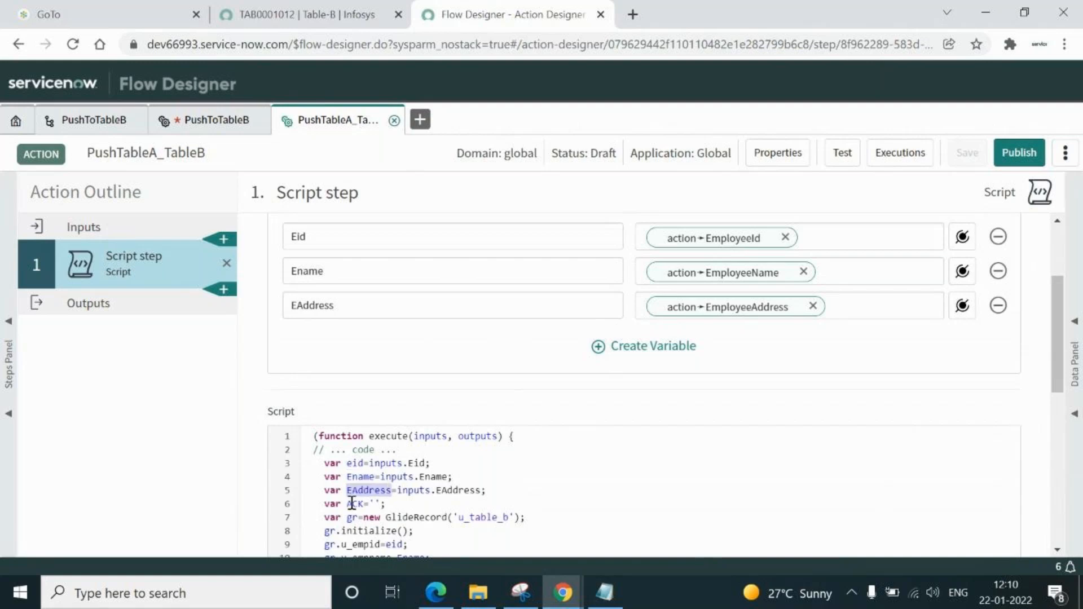
pyautogui.doubleClick(356, 504)
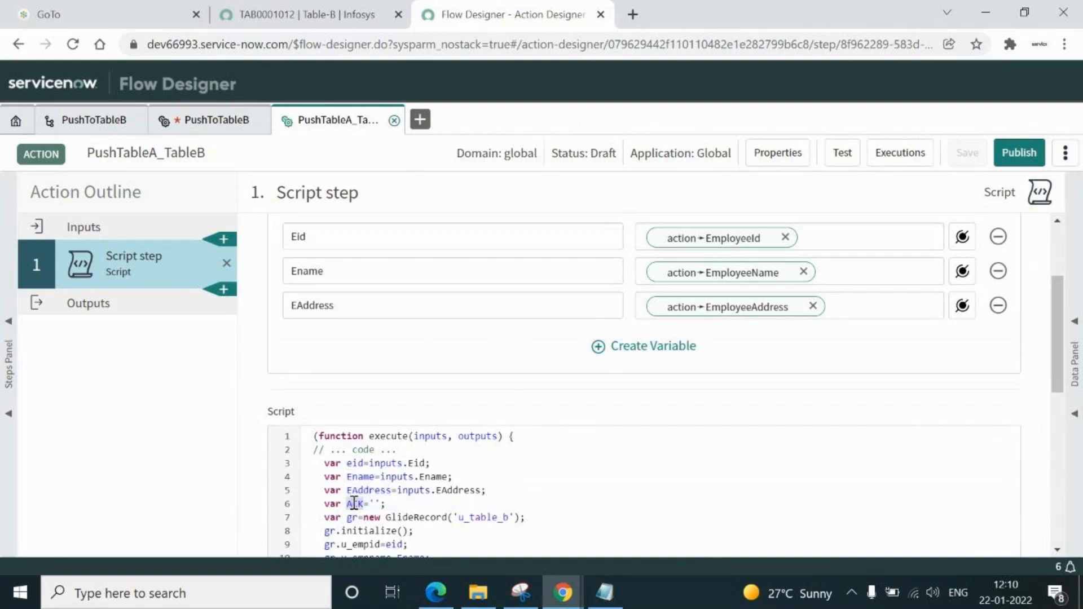
pyautogui.click(534, 518)
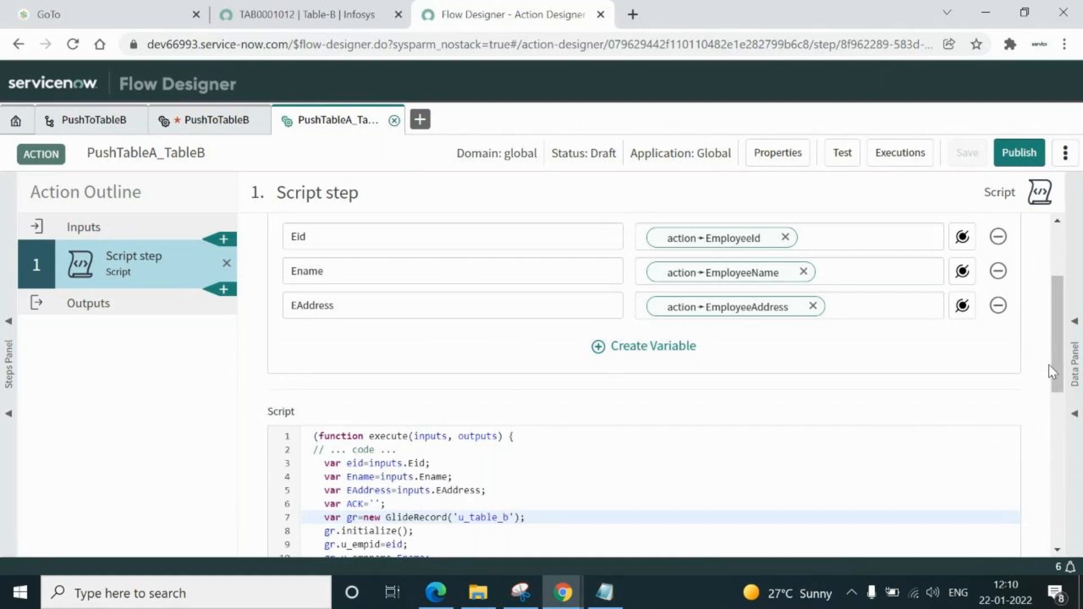
pyautogui.moveTo(1058, 372); pyautogui.dragTo(1065, 444)
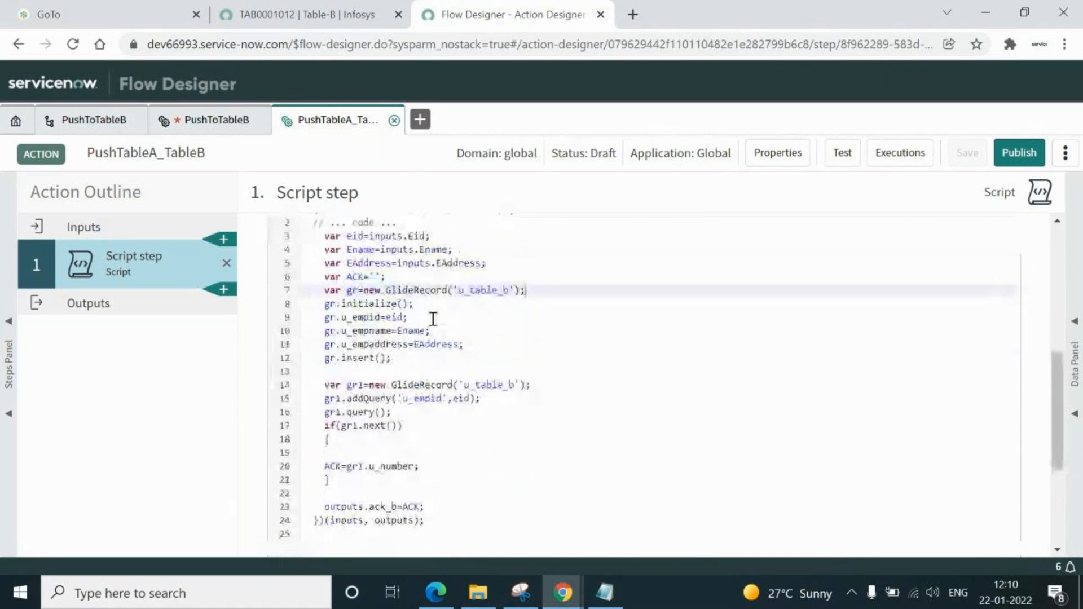
pyautogui.click(405, 358)
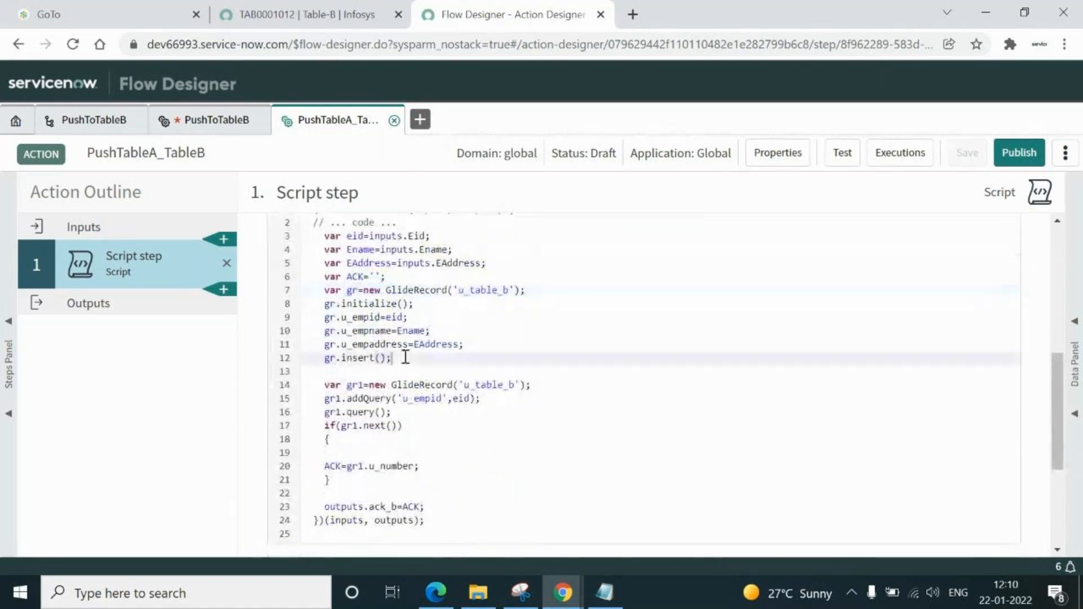
pyautogui.keyDown('shift'); pyautogui.click(325, 290); pyautogui.keyUp('shift')
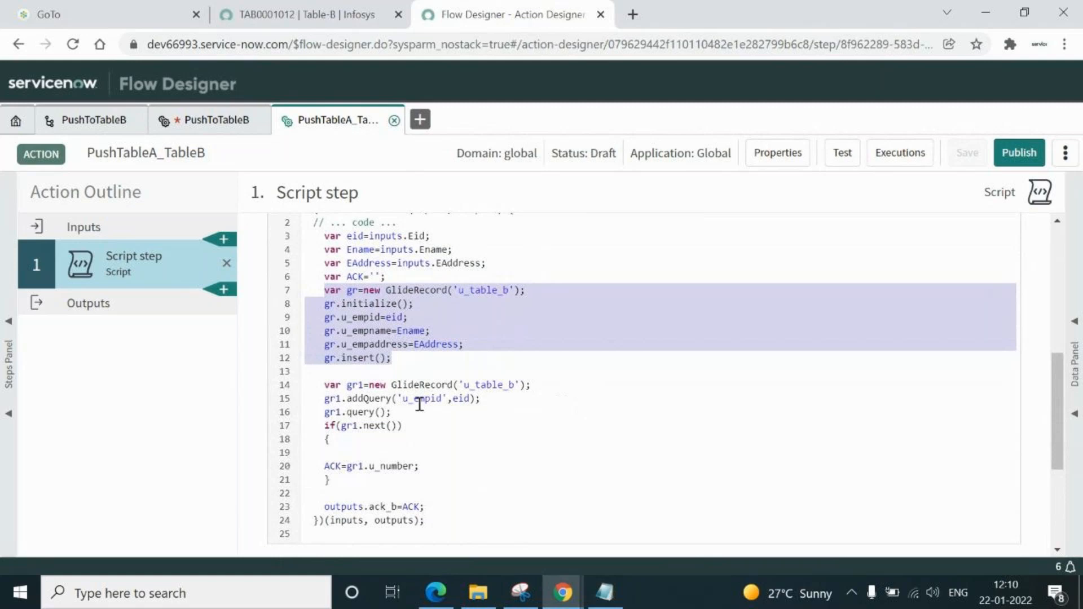
pyautogui.click(541, 388)
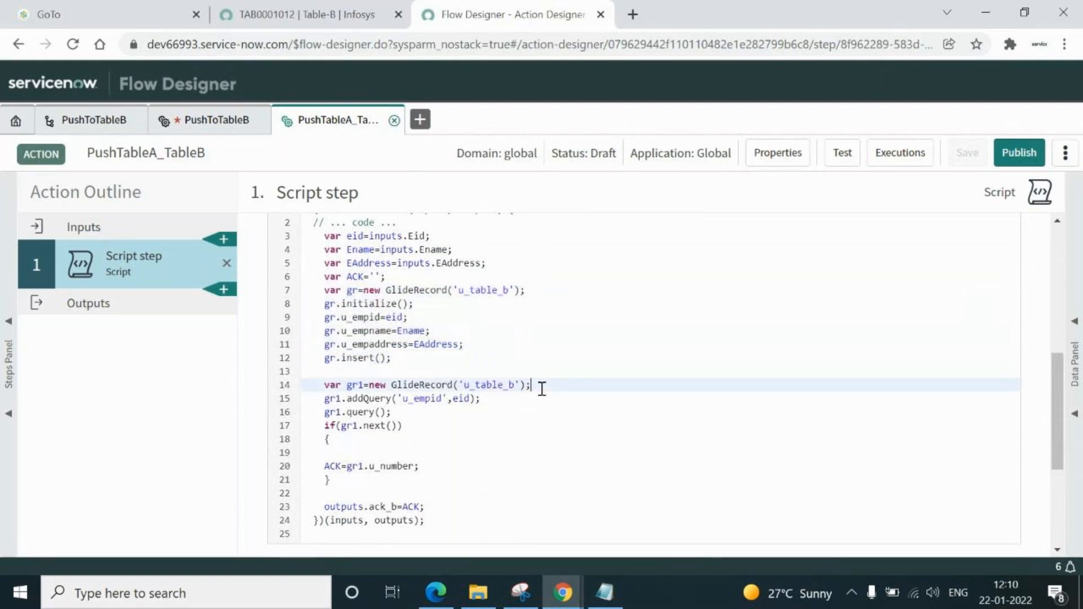
pyautogui.doubleClick(541, 388)
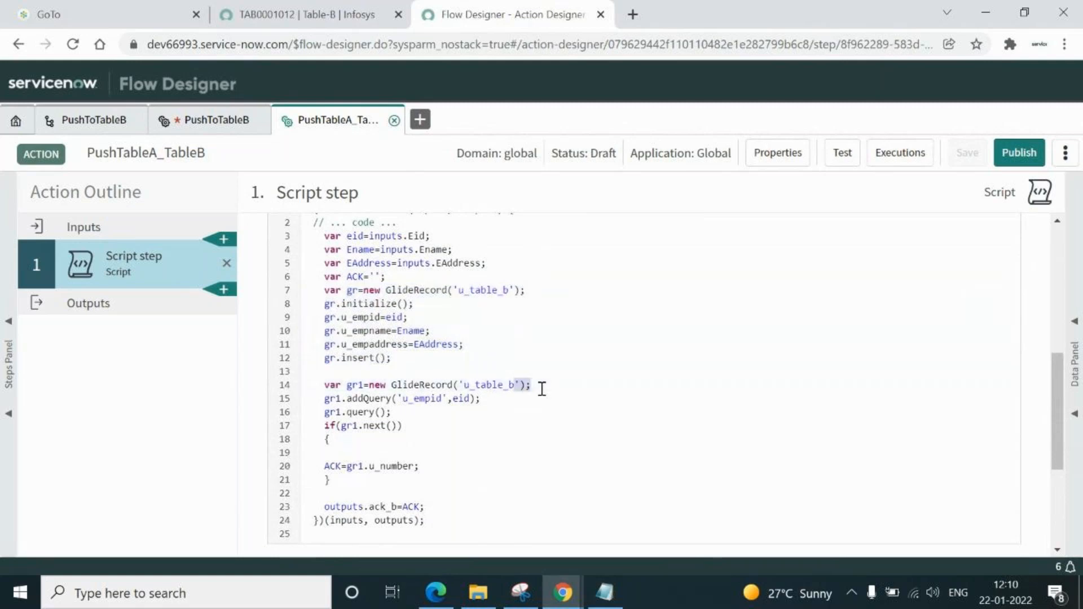
pyautogui.click(486, 400)
pyautogui.doubleClick(487, 400)
pyautogui.click(424, 415)
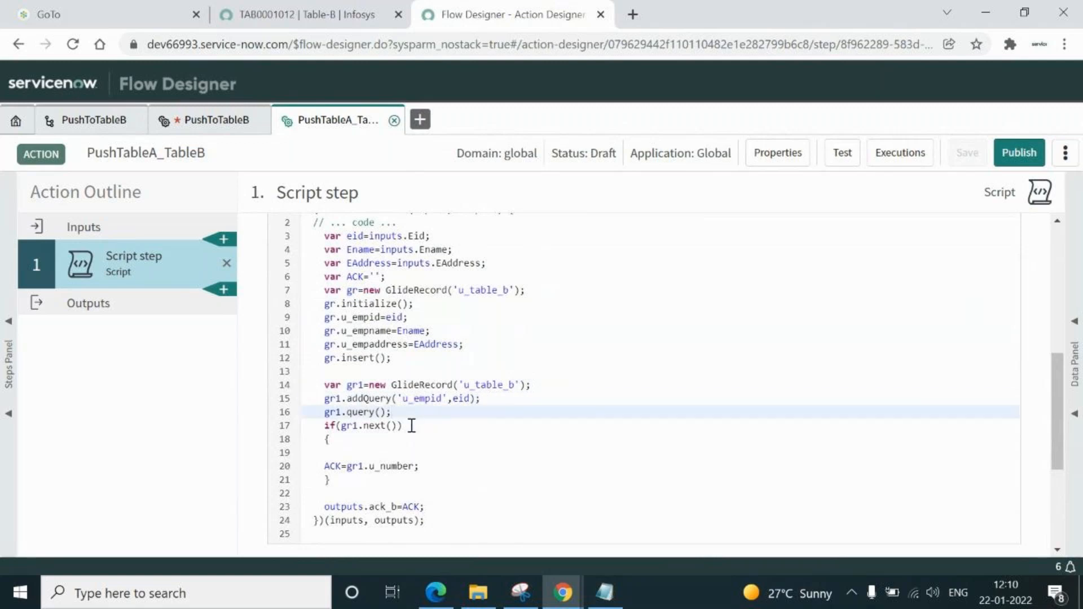
pyautogui.click(428, 465)
pyautogui.doubleClick(428, 466)
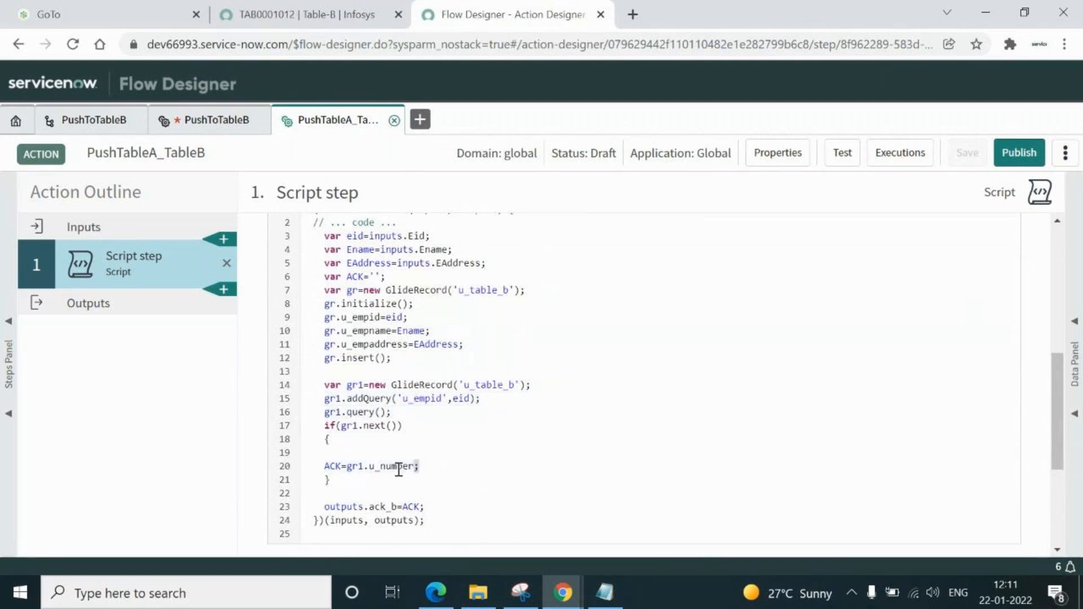
pyautogui.moveTo(349, 469); pyautogui.dragTo(437, 469)
pyautogui.click(327, 465)
pyautogui.doubleClick(327, 465)
pyautogui.doubleClick(342, 507)
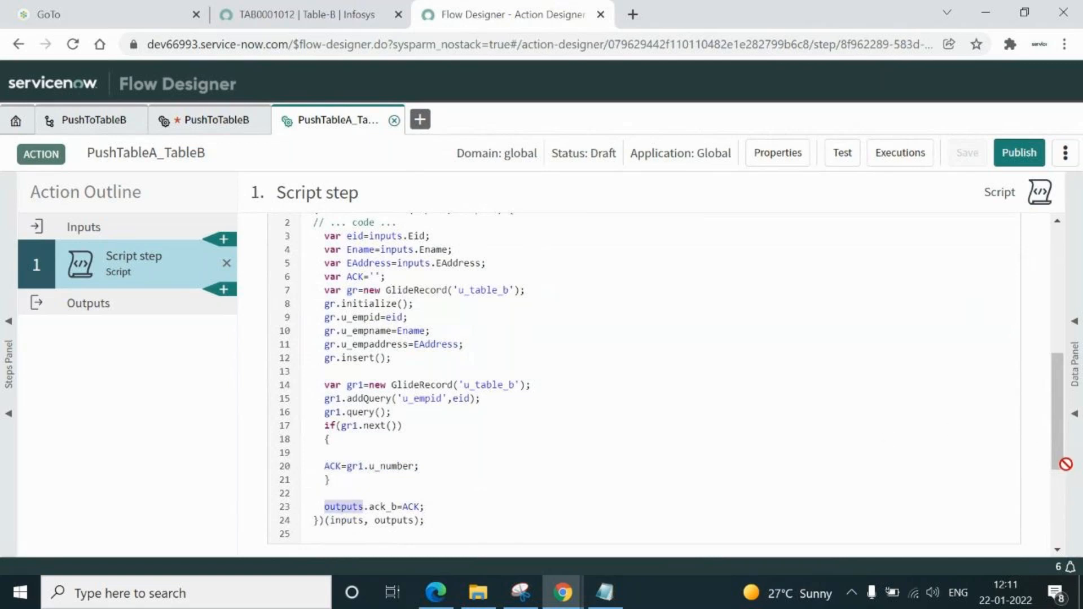
pyautogui.moveTo(1060, 463); pyautogui.dragTo(1057, 423)
pyautogui.doubleClick(424, 326)
pyautogui.doubleClick(481, 324)
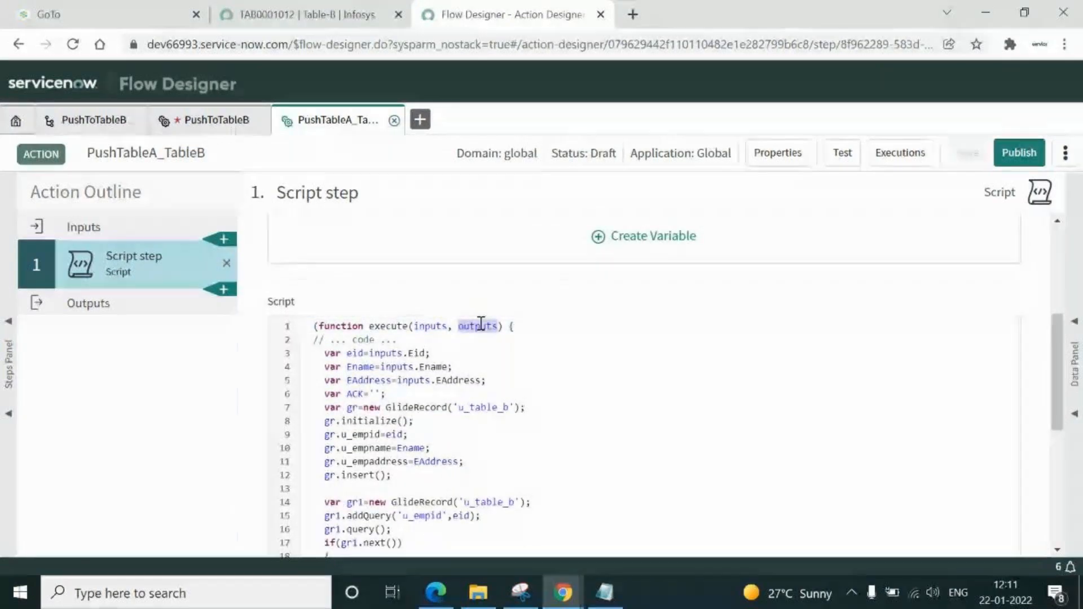
pyautogui.moveTo(1059, 420); pyautogui.dragTo(1056, 529)
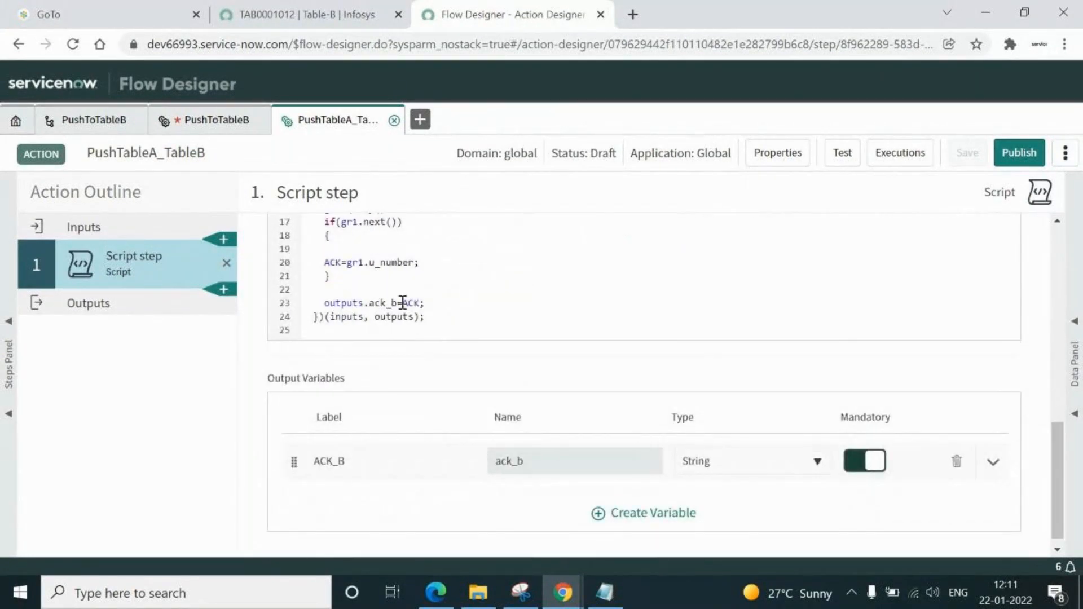
pyautogui.doubleClick(549, 465)
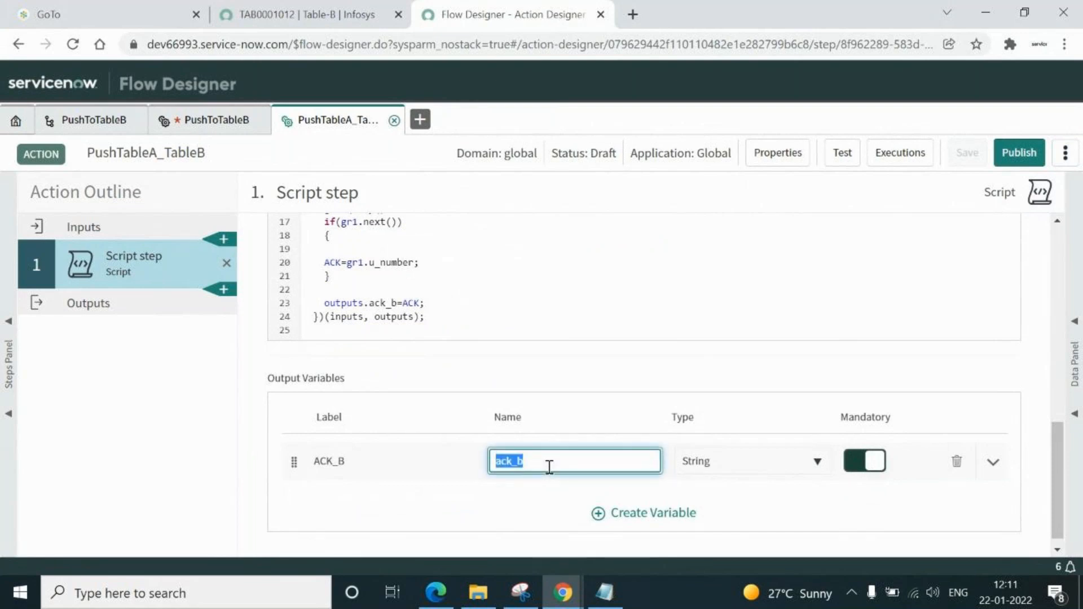
pyautogui.click(89, 306)
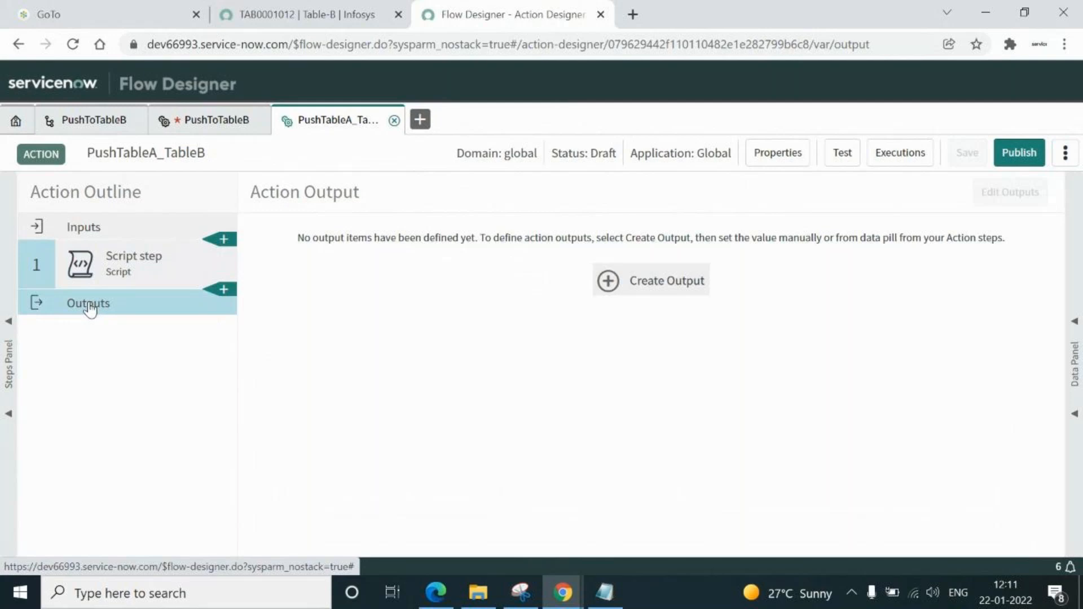
pyautogui.click(112, 264)
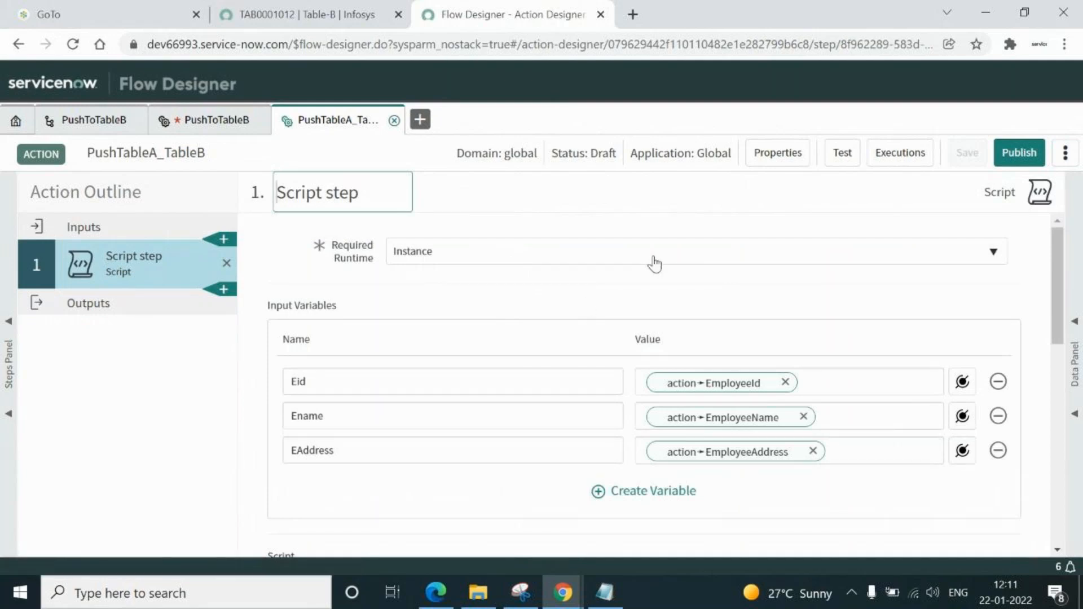
pyautogui.click(207, 124)
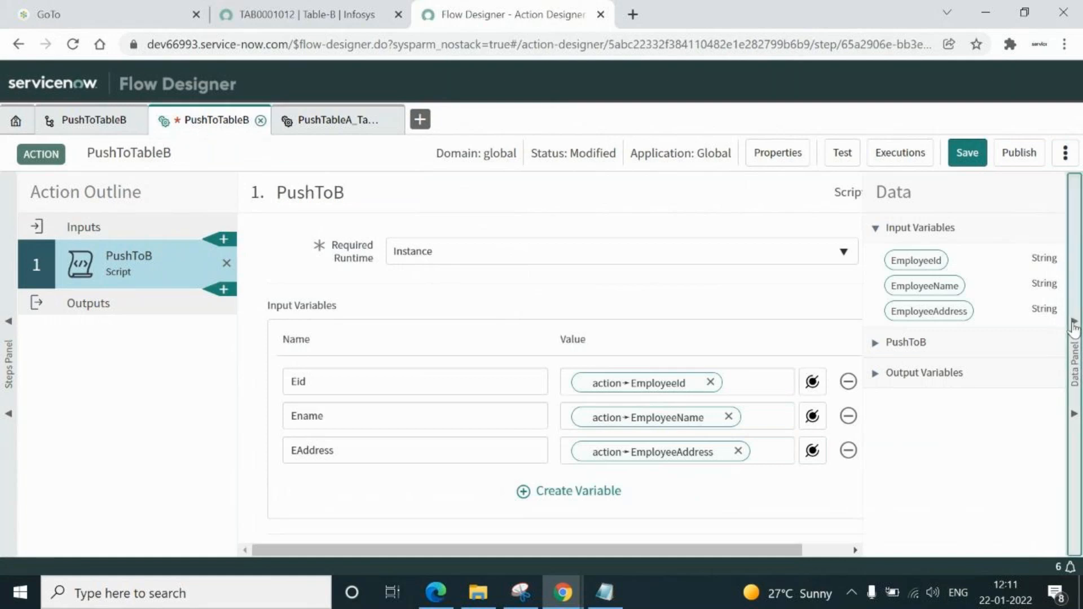
pyautogui.click(1073, 323)
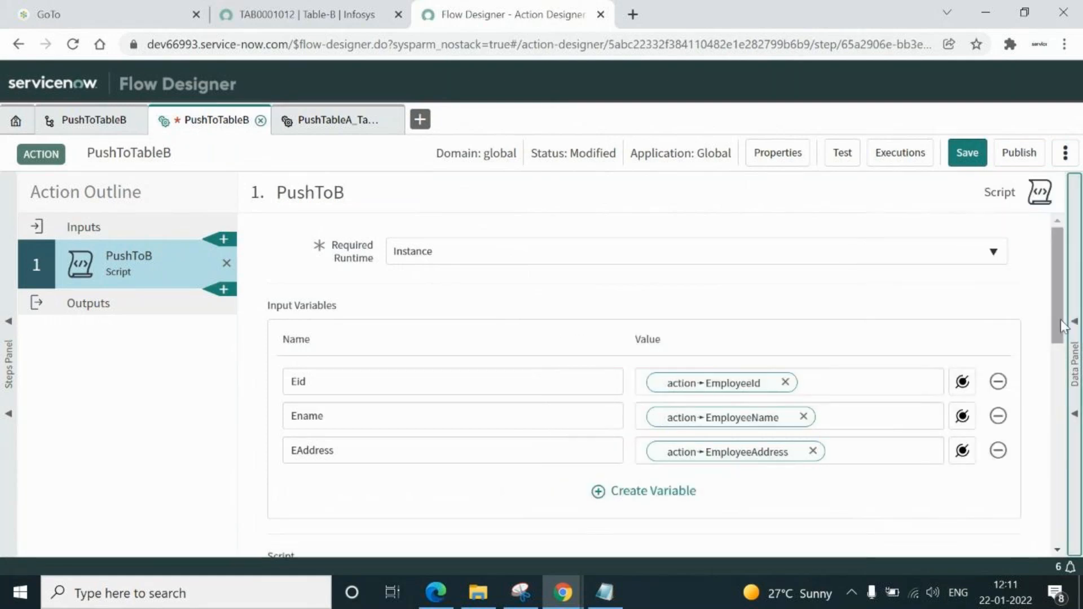
pyautogui.moveTo(1061, 326); pyautogui.dragTo(1059, 352)
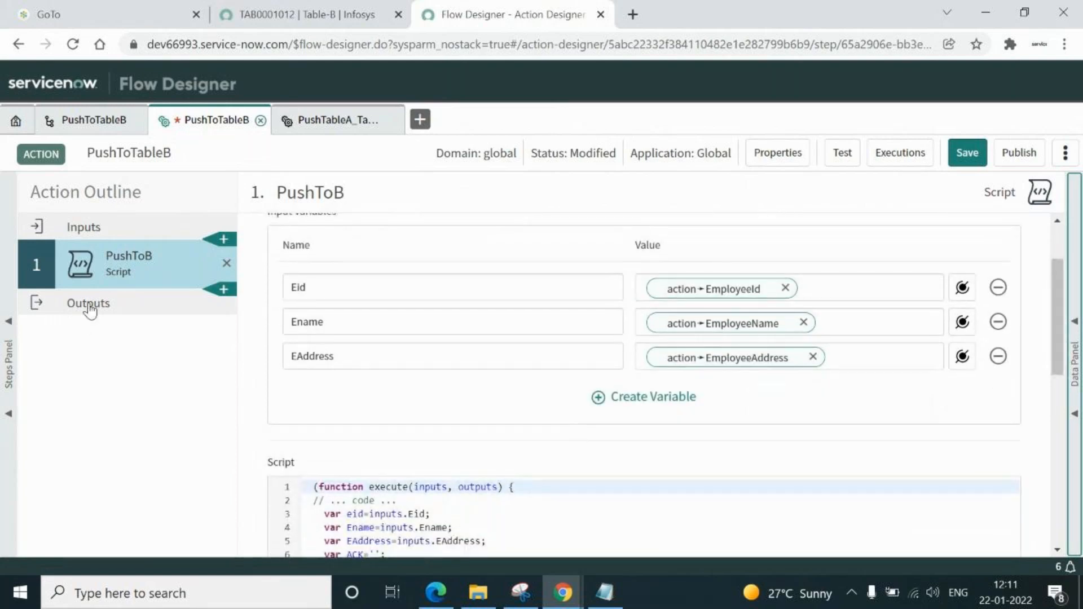
pyautogui.click(89, 308)
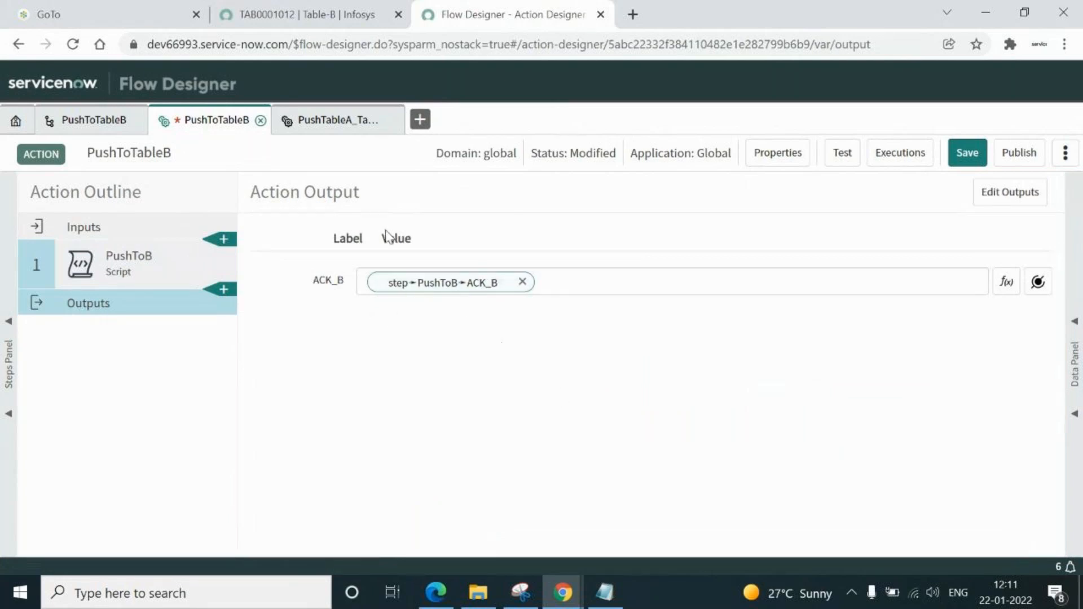
pyautogui.click(339, 123)
pyautogui.click(92, 306)
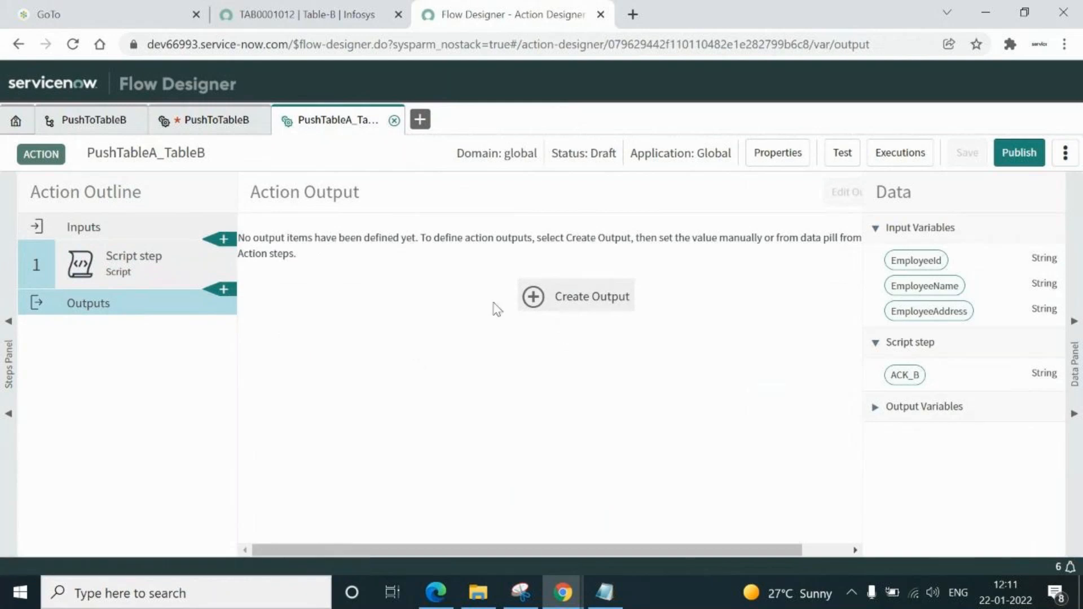
pyautogui.click(126, 269)
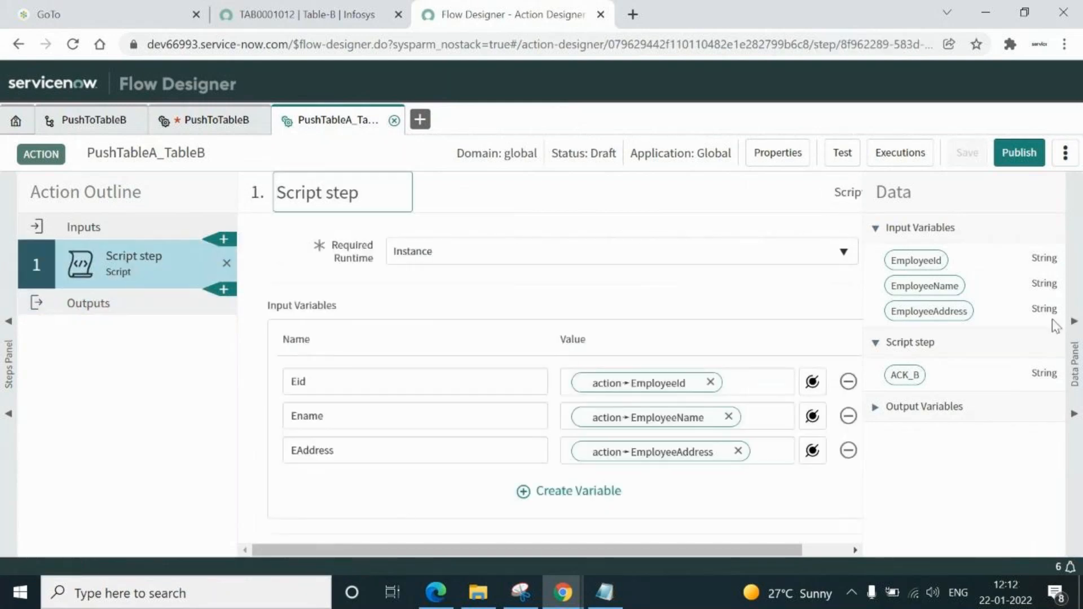
pyautogui.click(1075, 324)
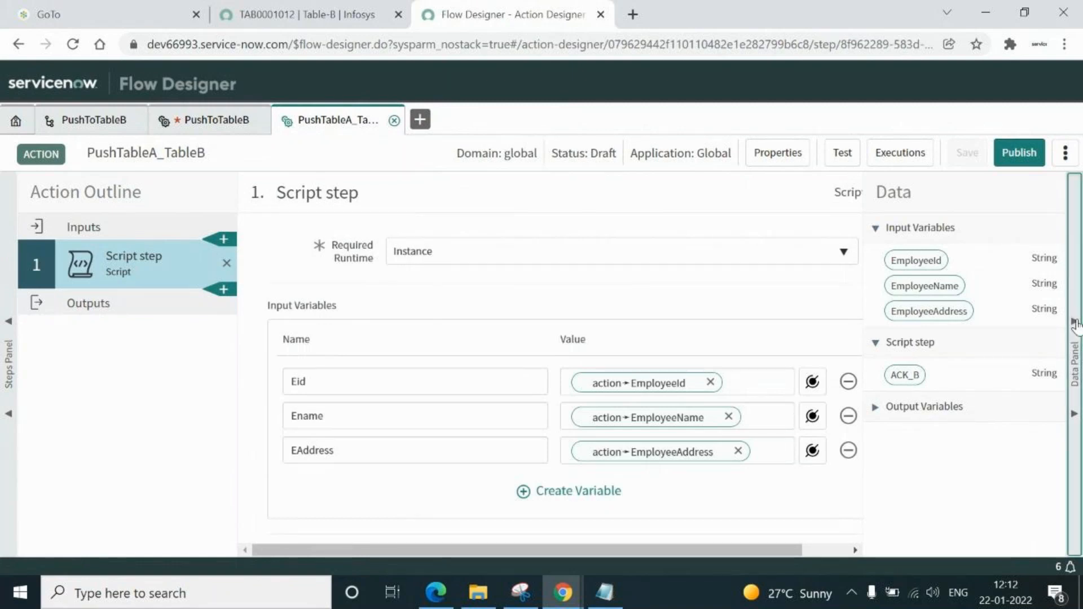
pyautogui.moveTo(1056, 312); pyautogui.dragTo(1057, 524)
pyautogui.moveTo(370, 450); pyautogui.dragTo(314, 456)
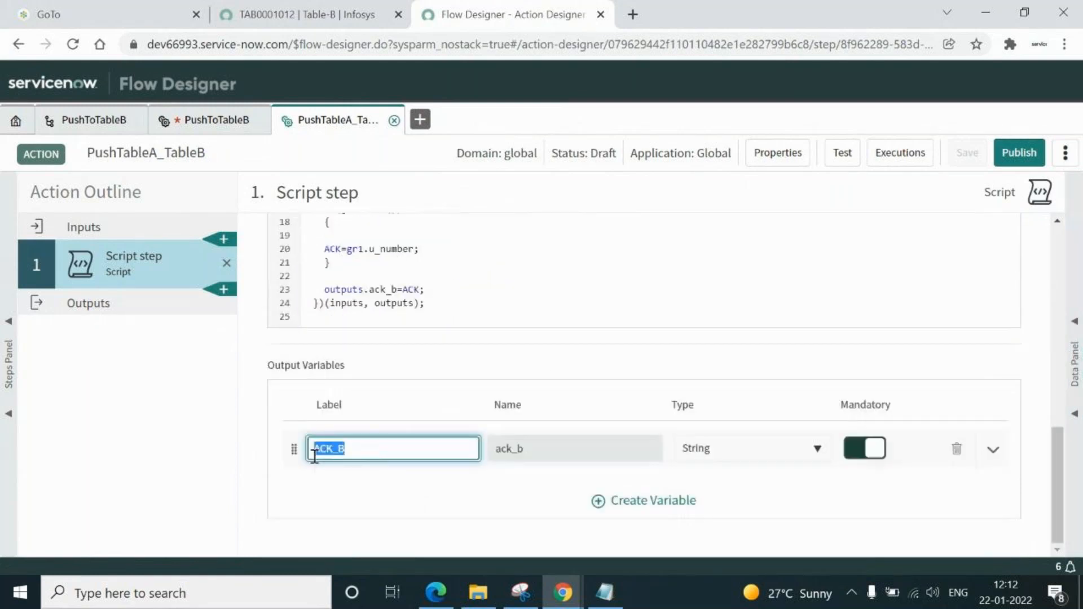
# Create a new action output labelled ACK_B
pyautogui.click(79, 305)
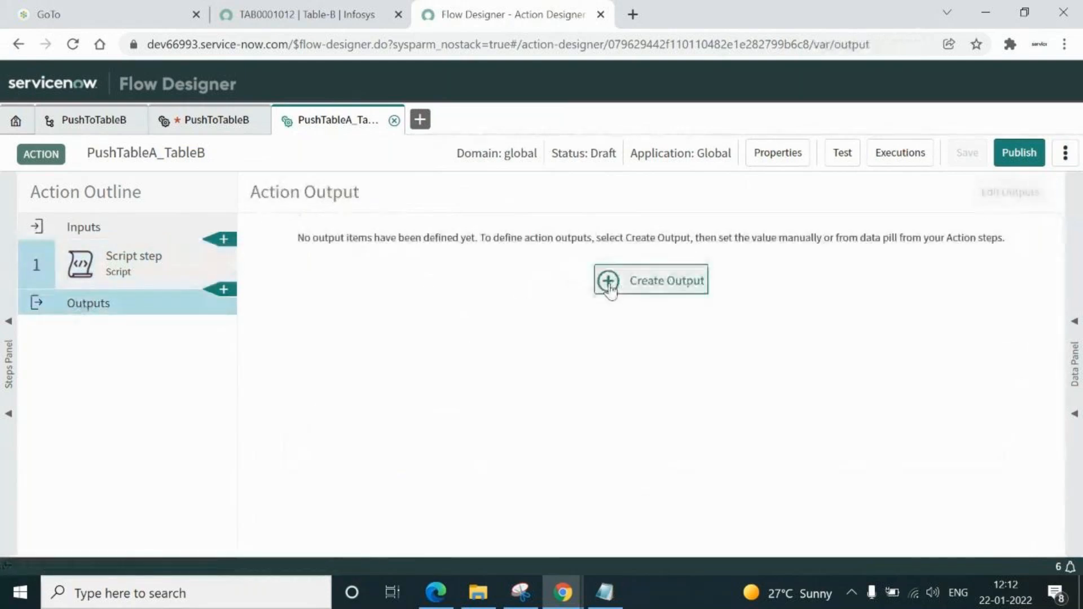
pyautogui.click(609, 285)
pyautogui.doubleClick(361, 281)
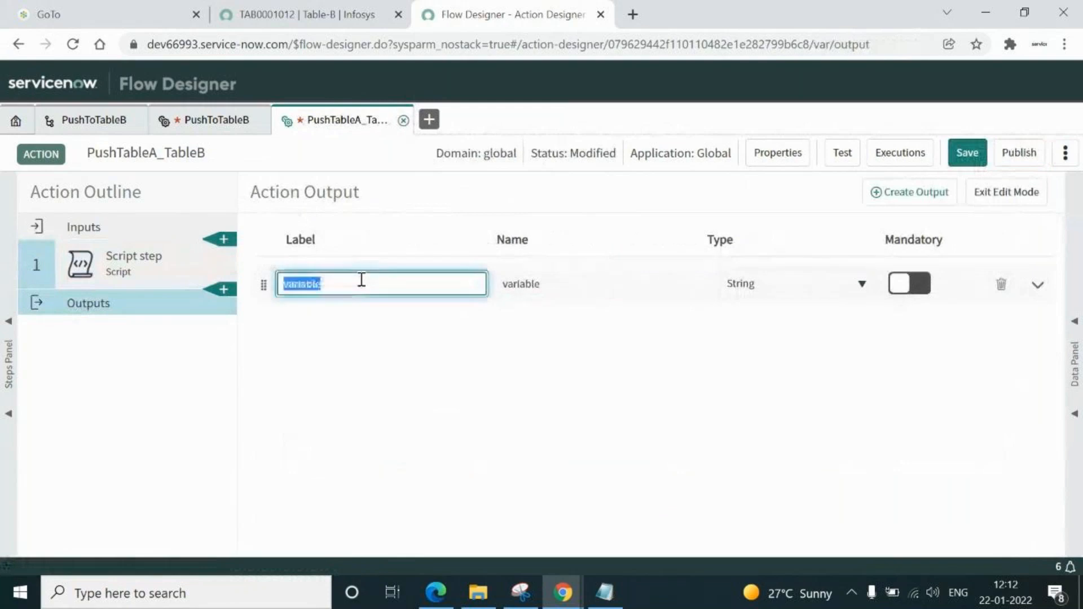
pyautogui.write('ACK_B')
pyautogui.click(585, 287)
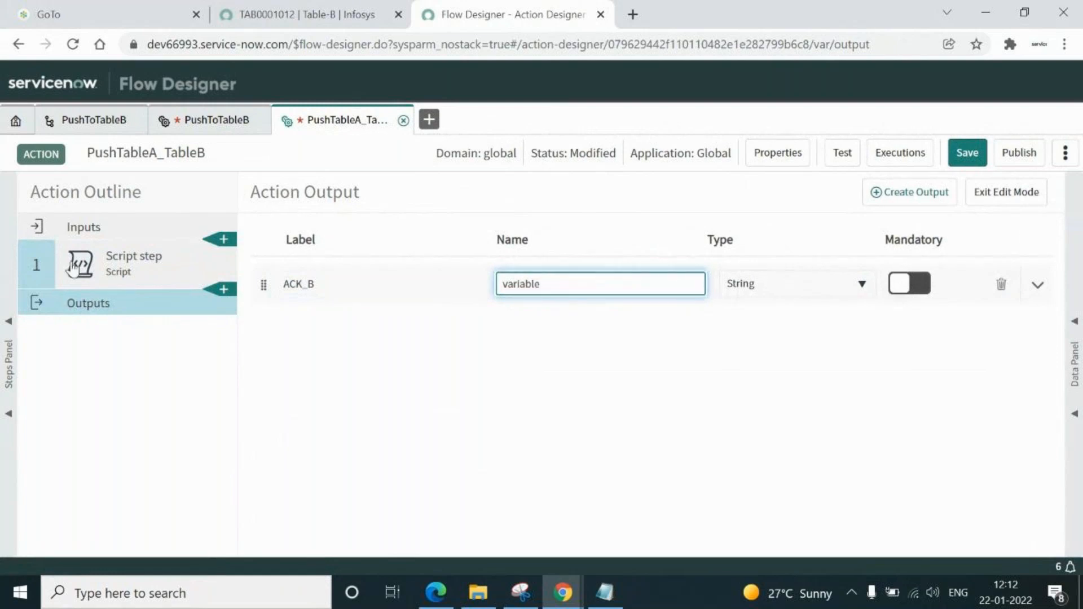
# Check the script step's ack_b output variable name against the new action output
pyautogui.click(119, 263)
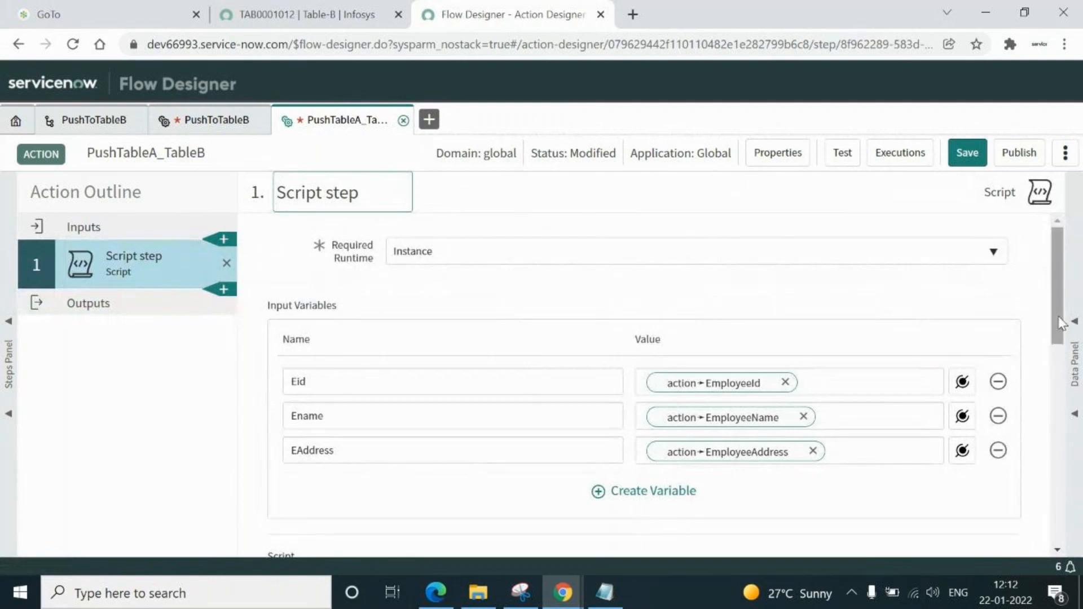
pyautogui.moveTo(1058, 342); pyautogui.dragTo(1063, 544)
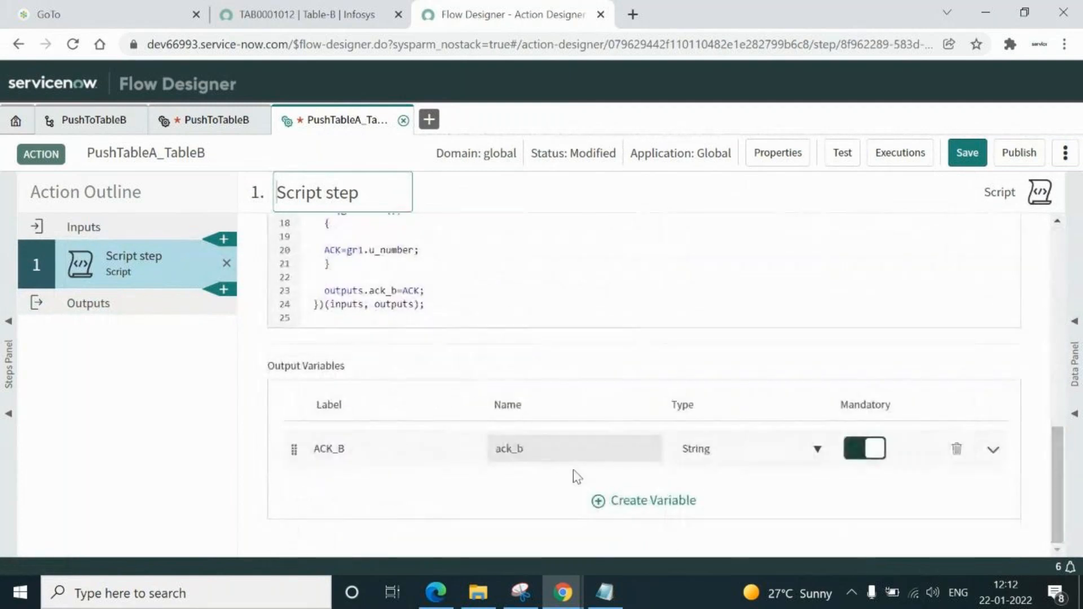
pyautogui.click(561, 451)
pyautogui.doubleClick(561, 451)
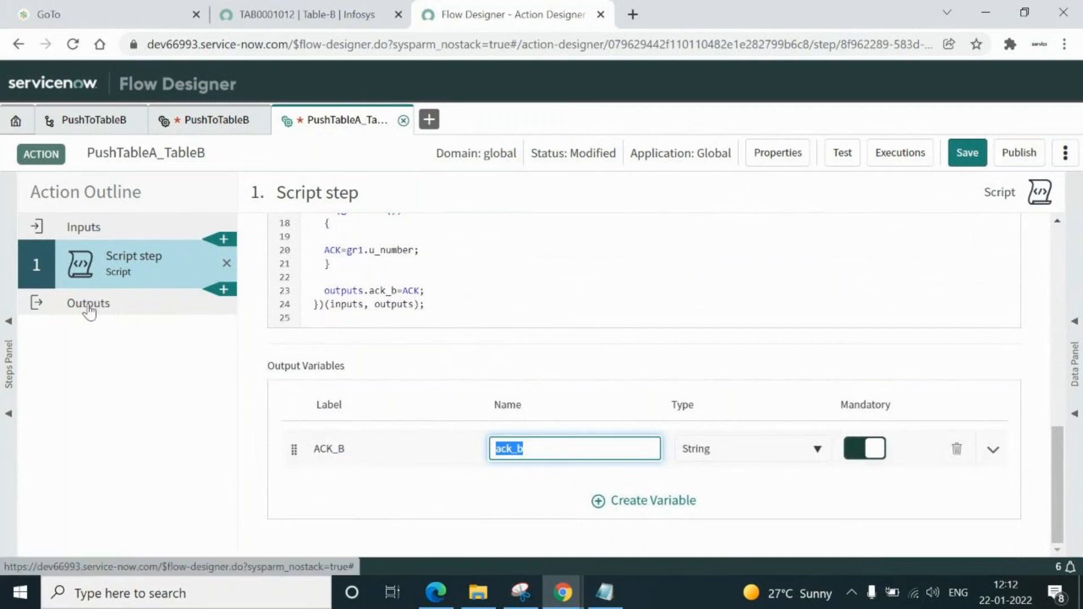
pyautogui.click(89, 304)
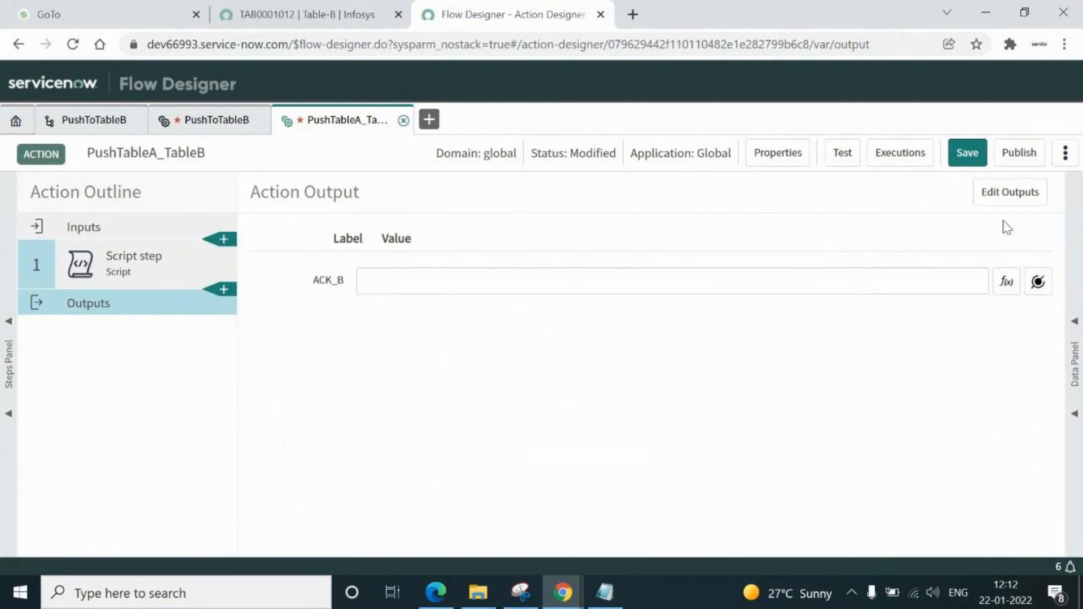
# Rename the ACK_B action output from 'variable' to ack_b and confirm the new name
pyautogui.click(1011, 199)
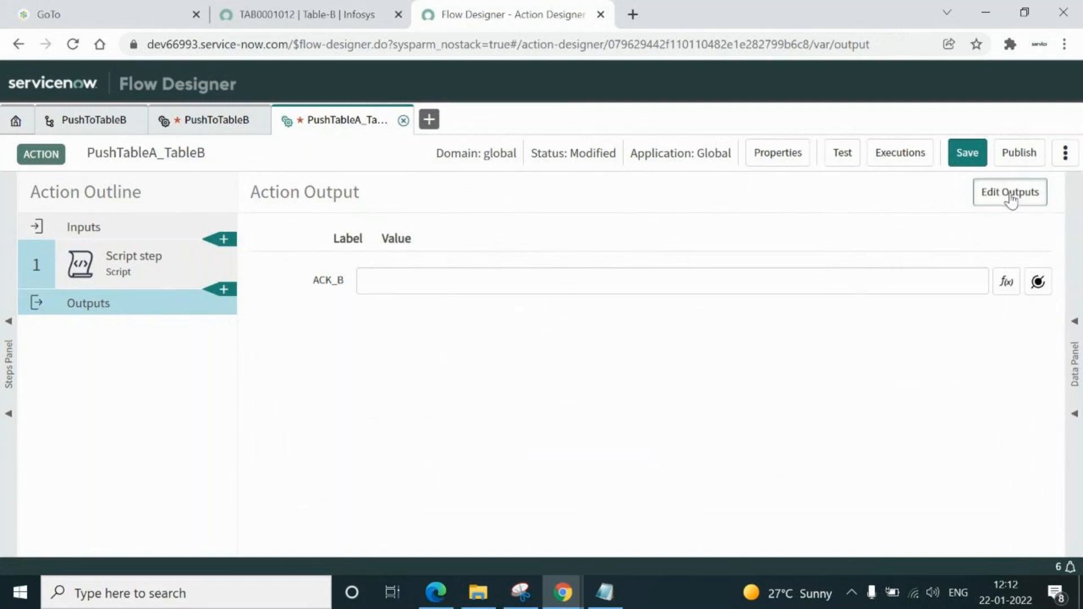
pyautogui.doubleClick(559, 283)
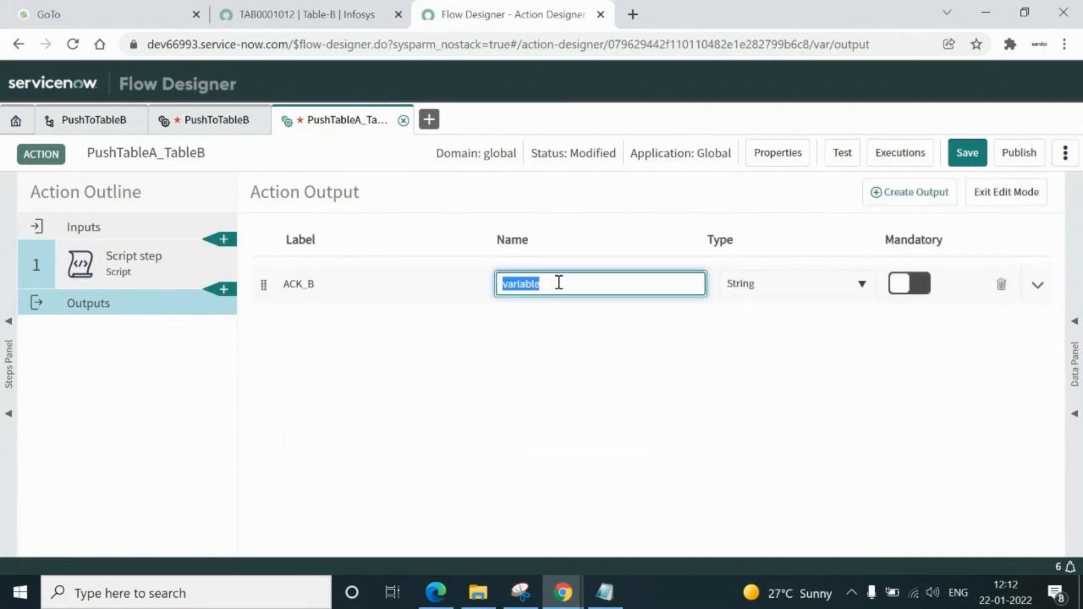
pyautogui.write('ack_b')
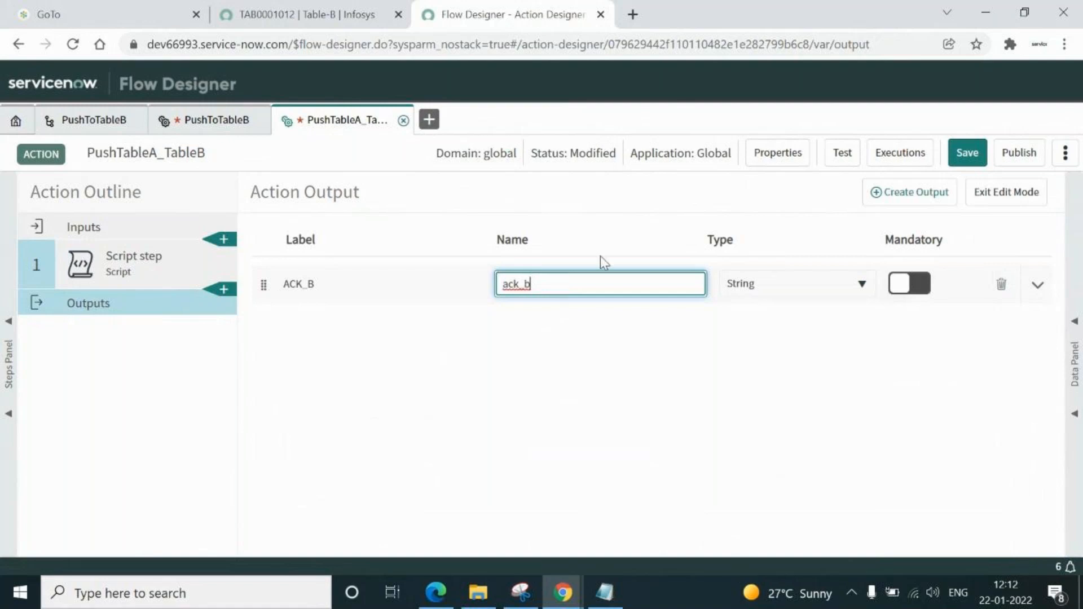
pyautogui.click(996, 199)
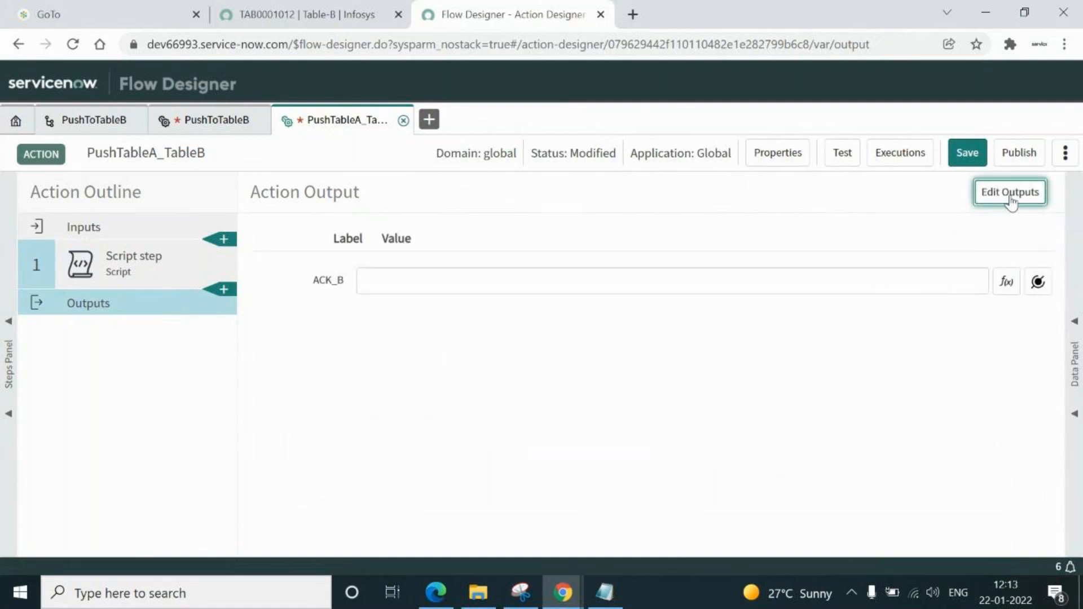
pyautogui.click(1009, 199)
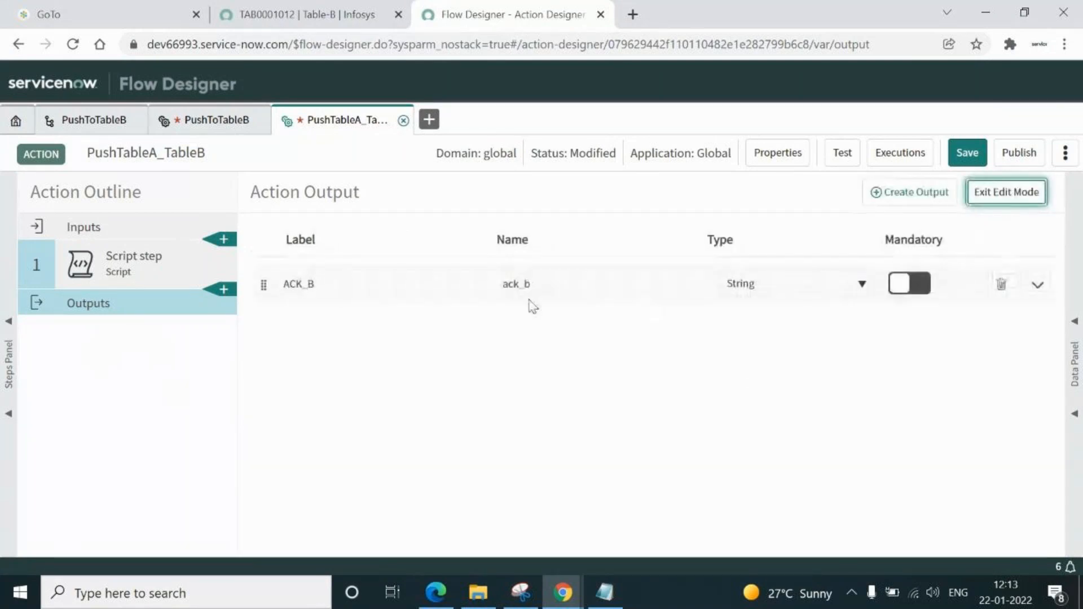
pyautogui.click(1002, 202)
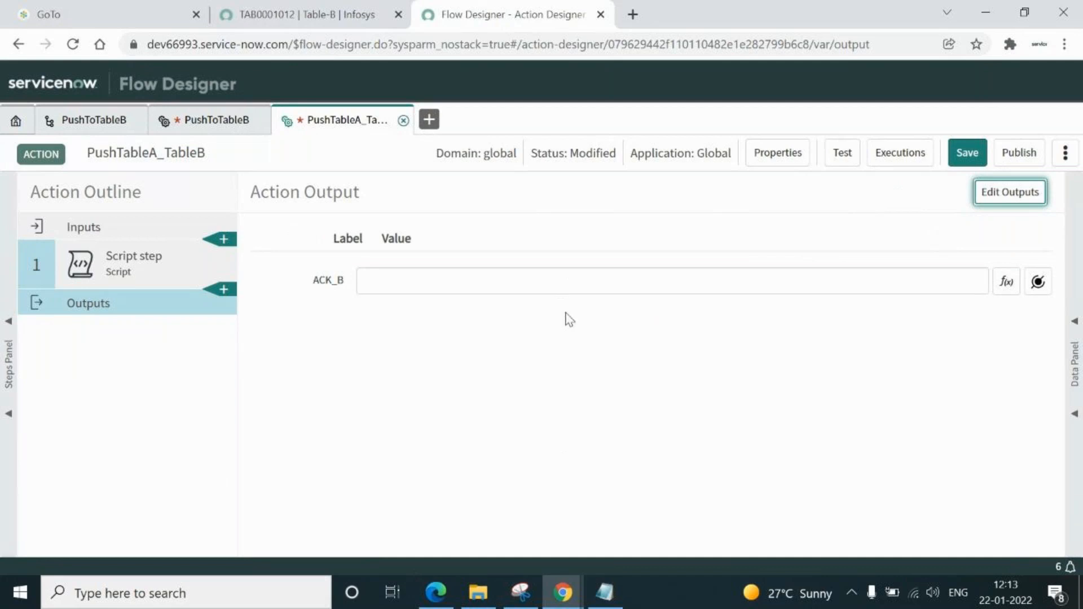
pyautogui.click(562, 279)
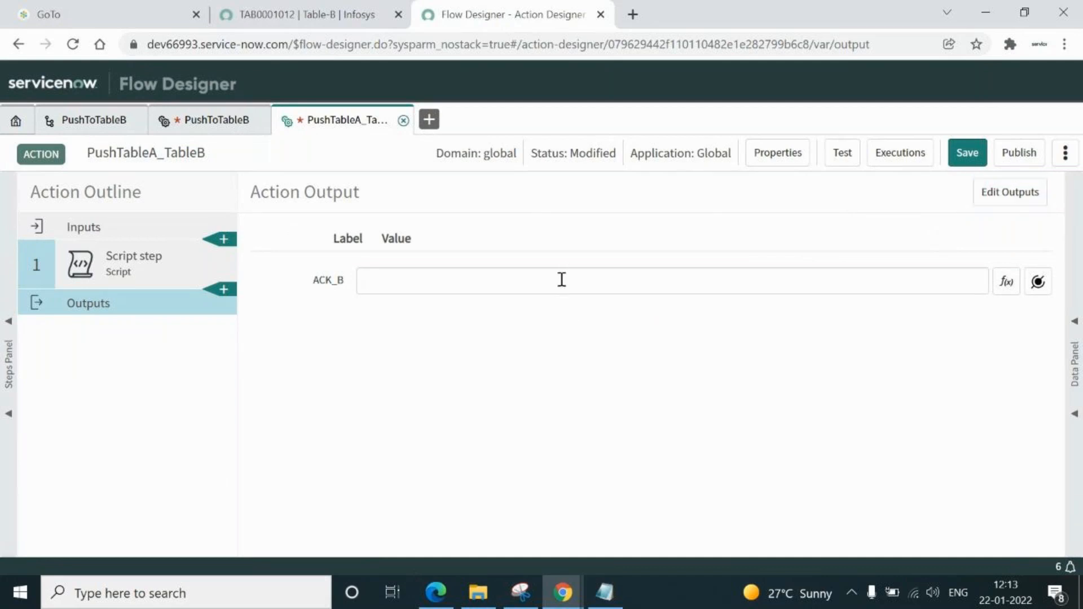
pyautogui.click(1039, 283)
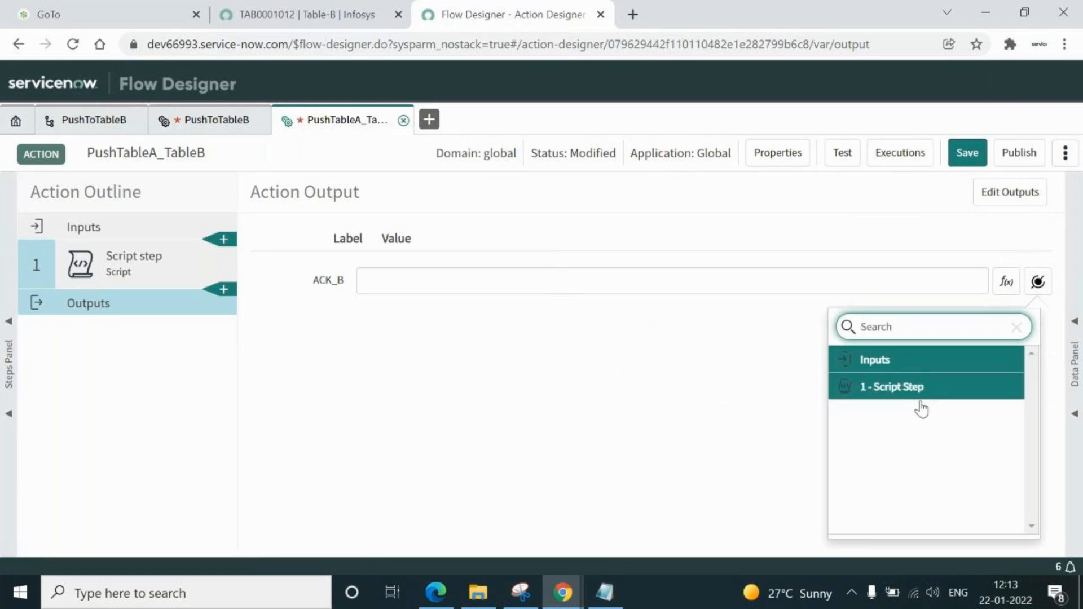
# Map the ACK_B output to 1 - Script Step ▸ ACK_B and save the action
pyautogui.click(892, 390)
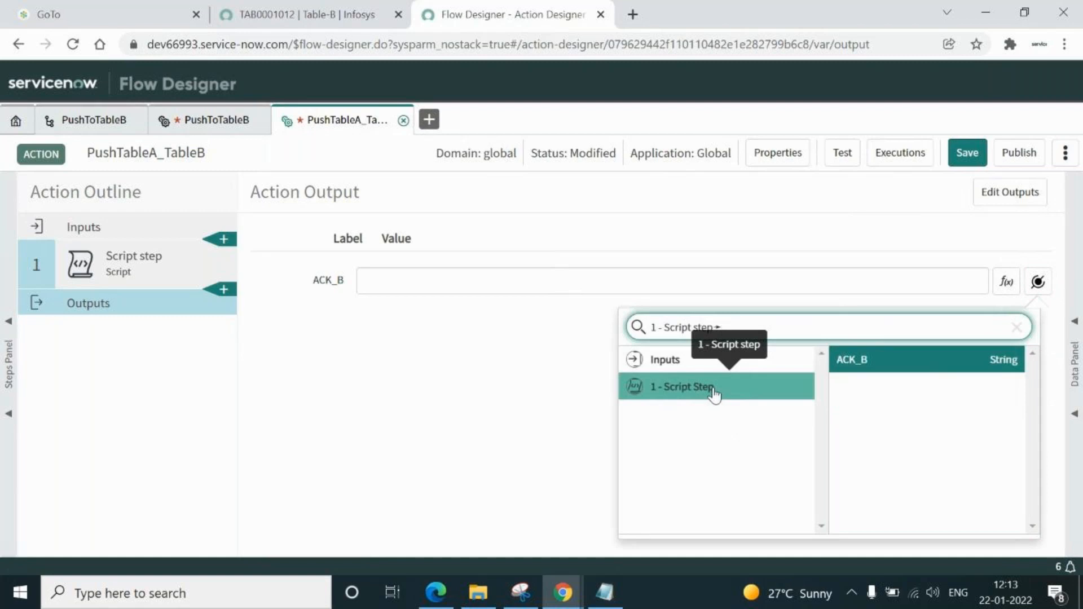
pyautogui.click(860, 362)
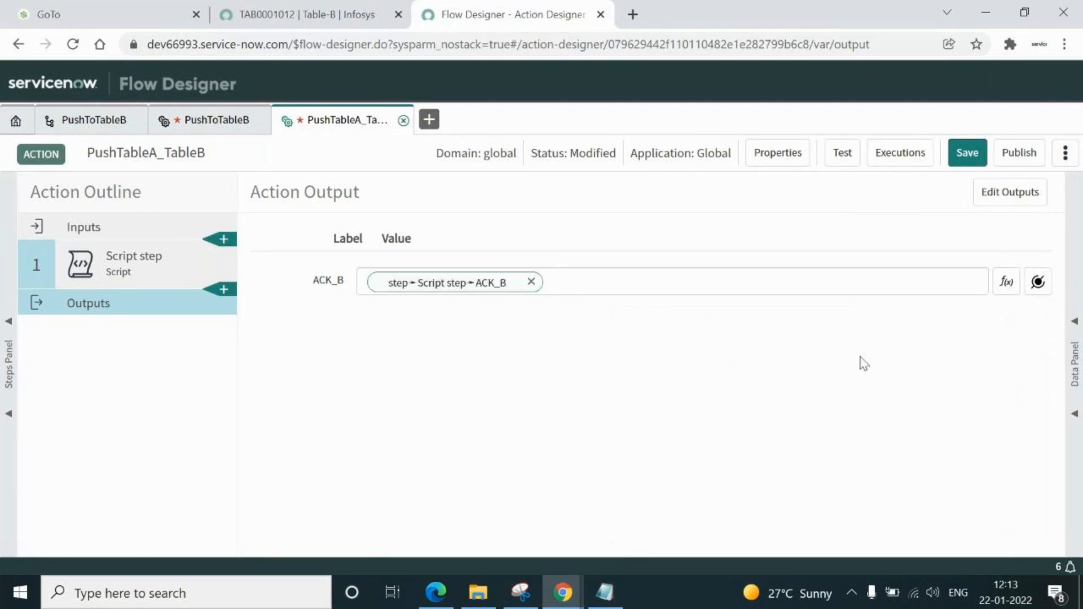
pyautogui.click(968, 155)
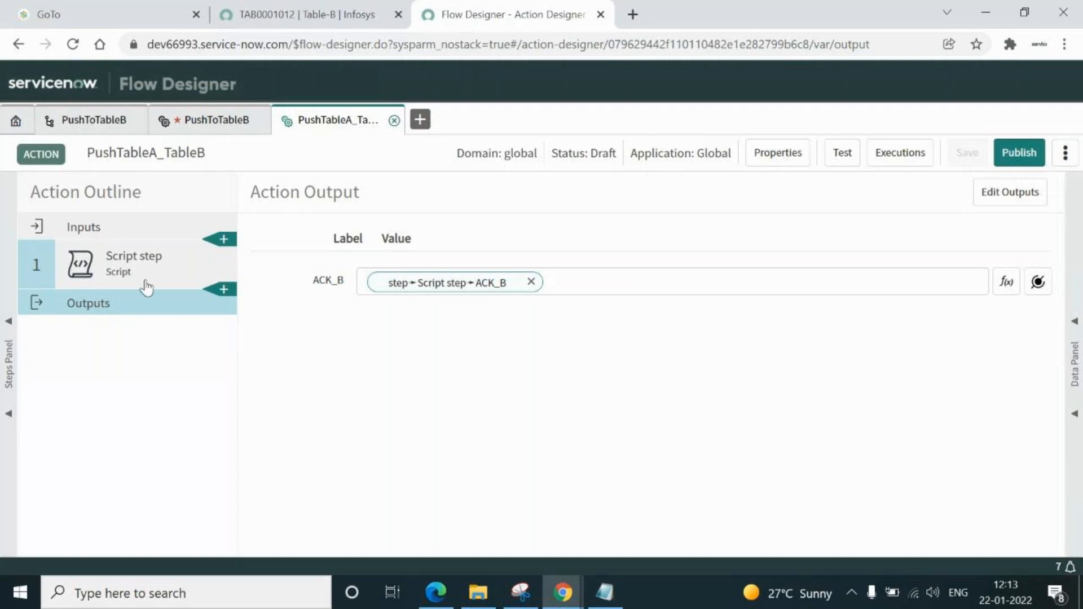
# Review the Script step's output variables, then return to the action outputs
pyautogui.click(115, 261)
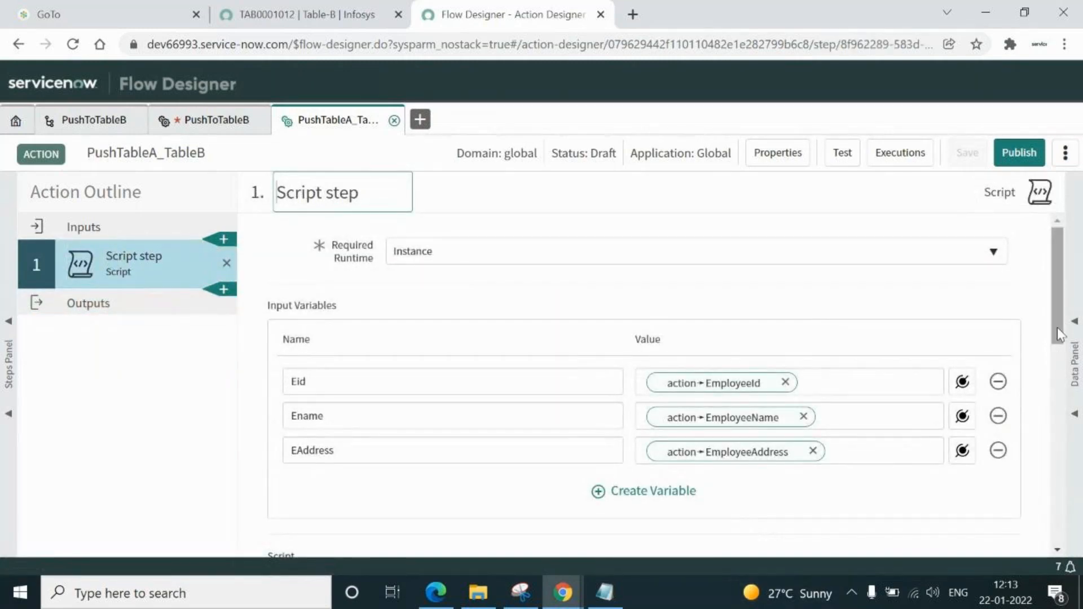
pyautogui.moveTo(1059, 334); pyautogui.dragTo(1060, 540)
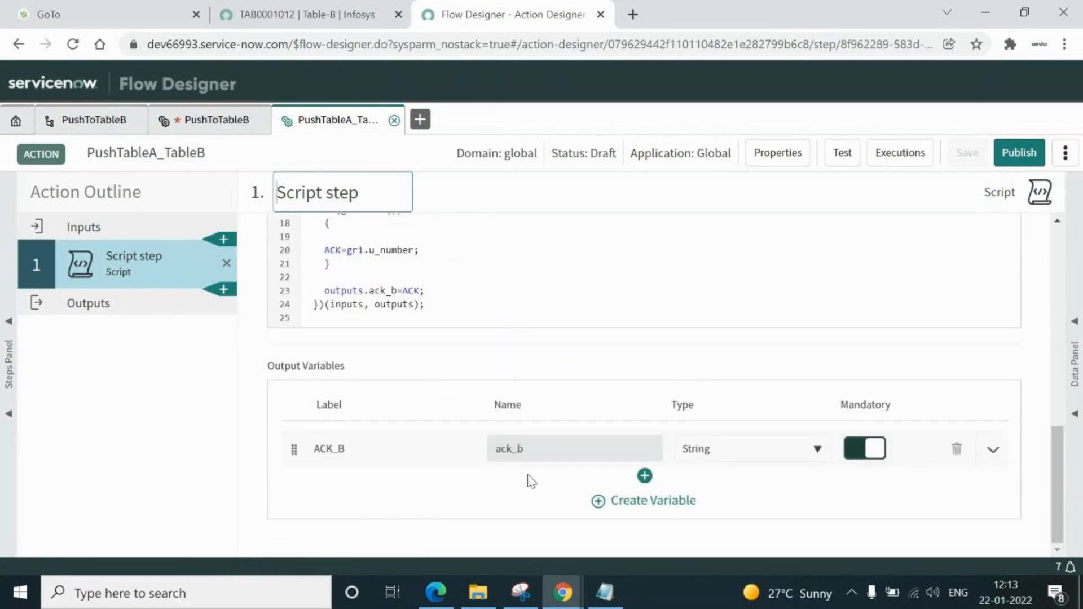
pyautogui.click(86, 307)
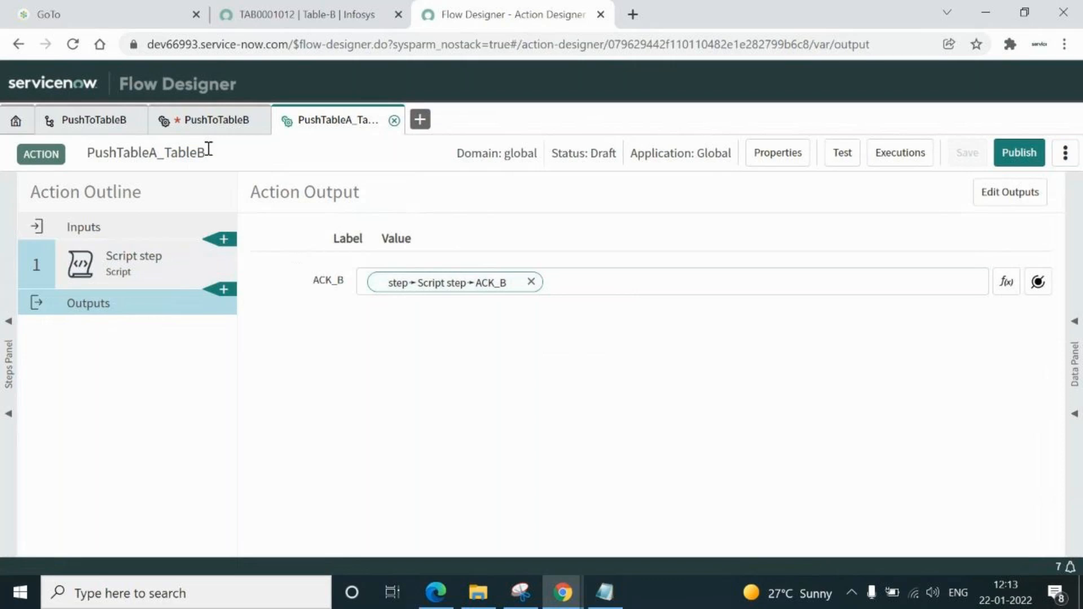
# Save and publish the PushTableA_TableB action
pyautogui.click(212, 125)
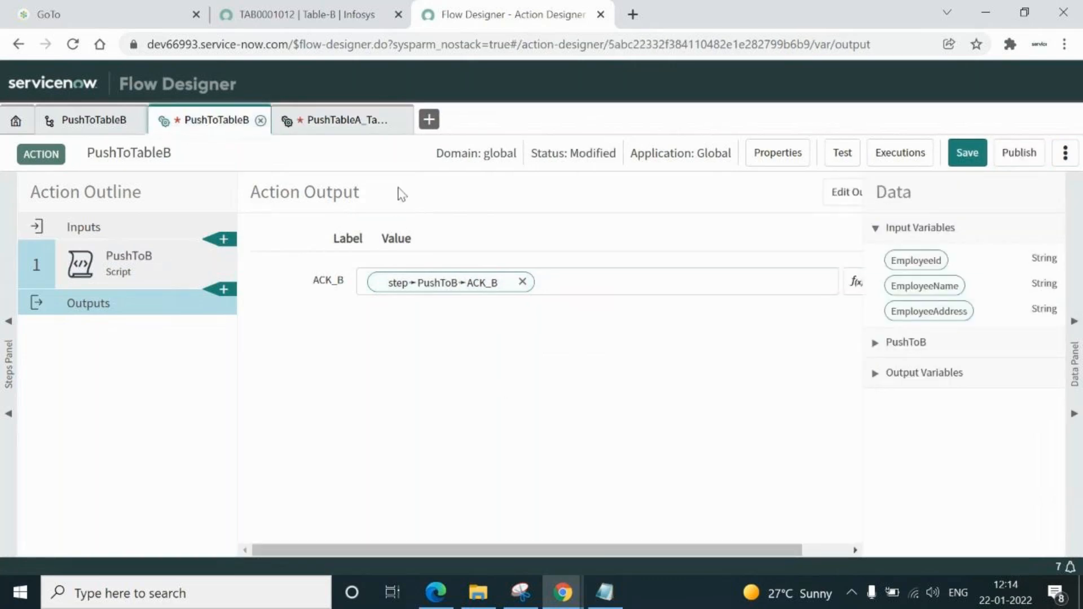
pyautogui.click(342, 124)
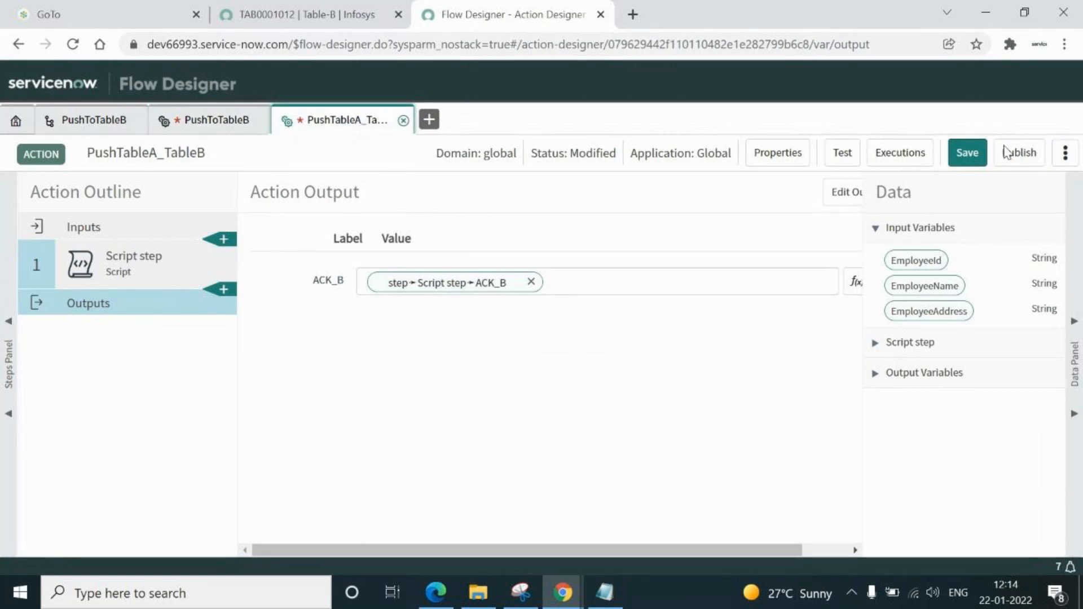
pyautogui.click(958, 155)
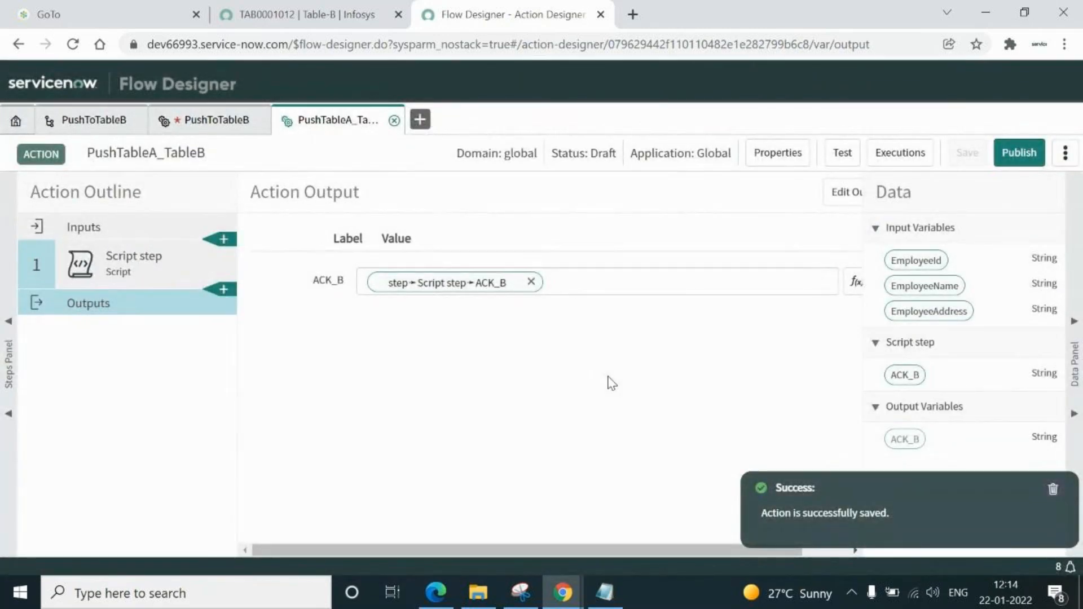
pyautogui.click(1023, 154)
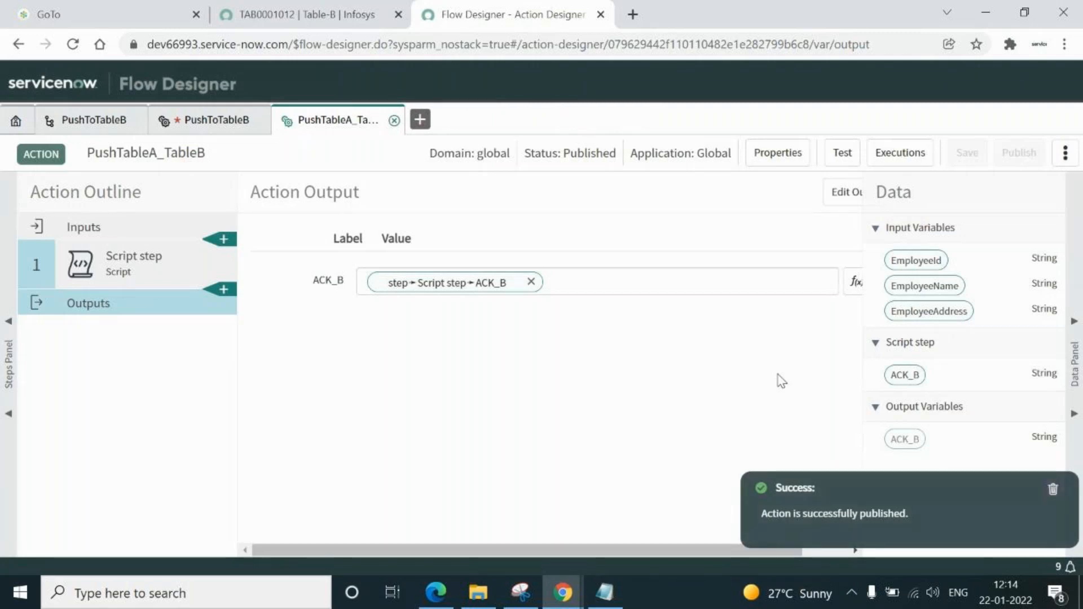
# Close the unsaved PushToTableB tab, discarding its changes
pyautogui.click(261, 121)
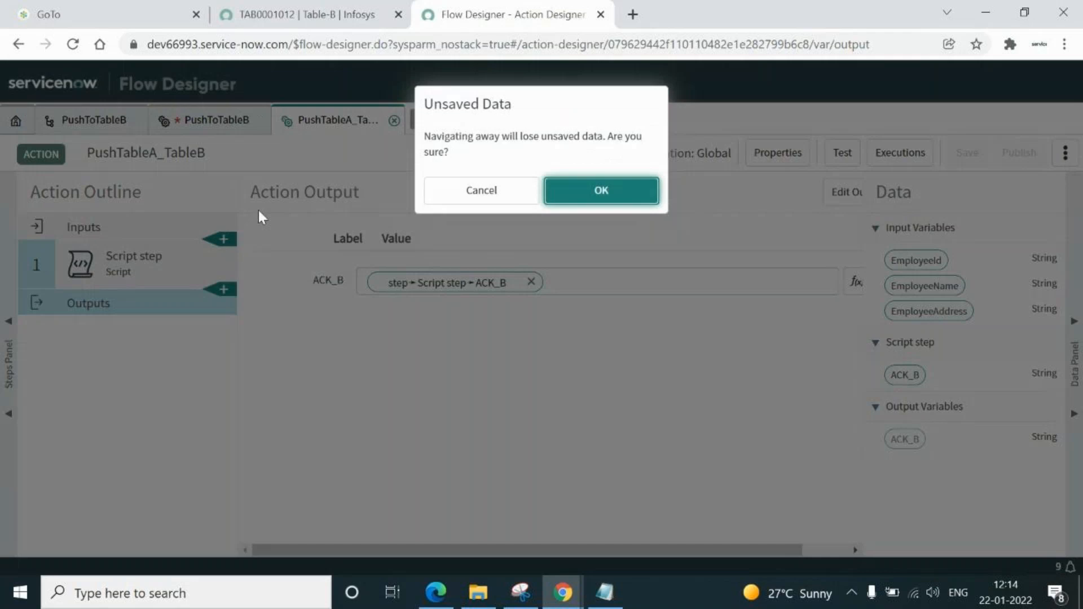
pyautogui.click(600, 191)
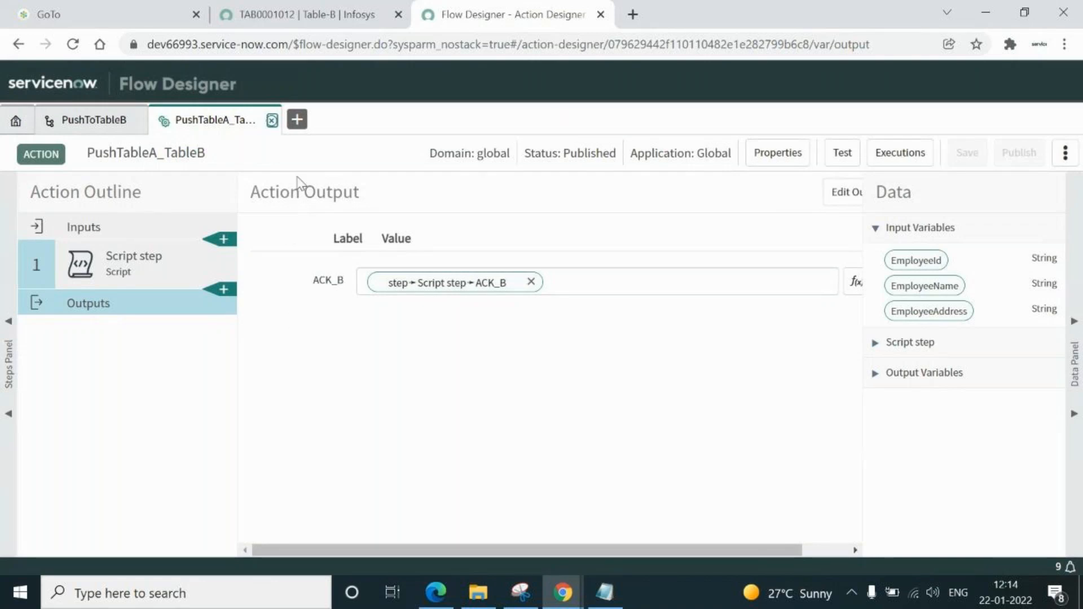
pyautogui.click(296, 119)
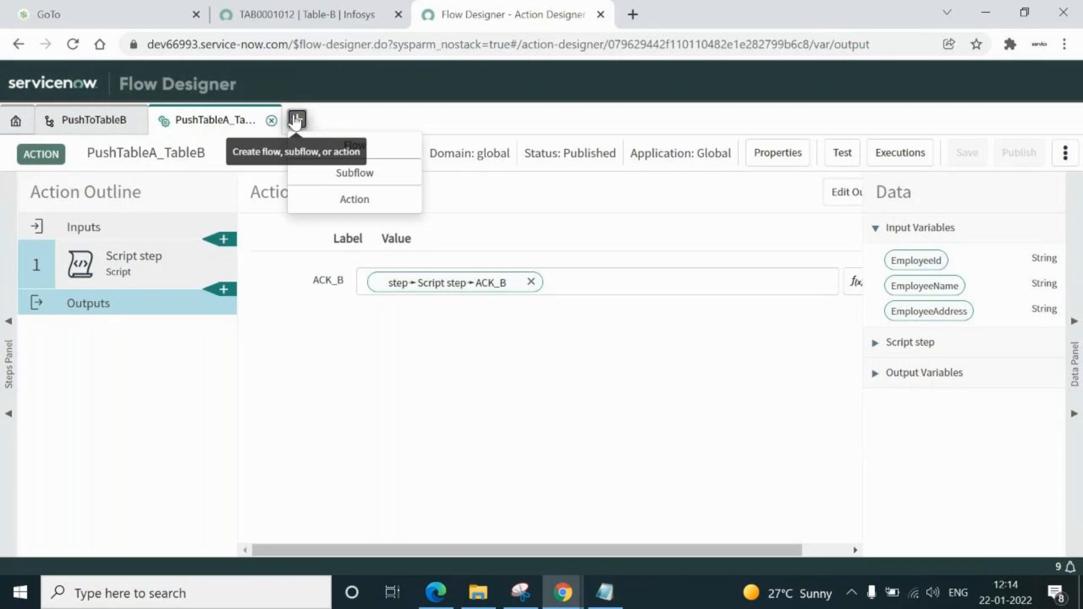
# Create a new flow named PushTblA_TblB in the Global application
pyautogui.click(351, 148)
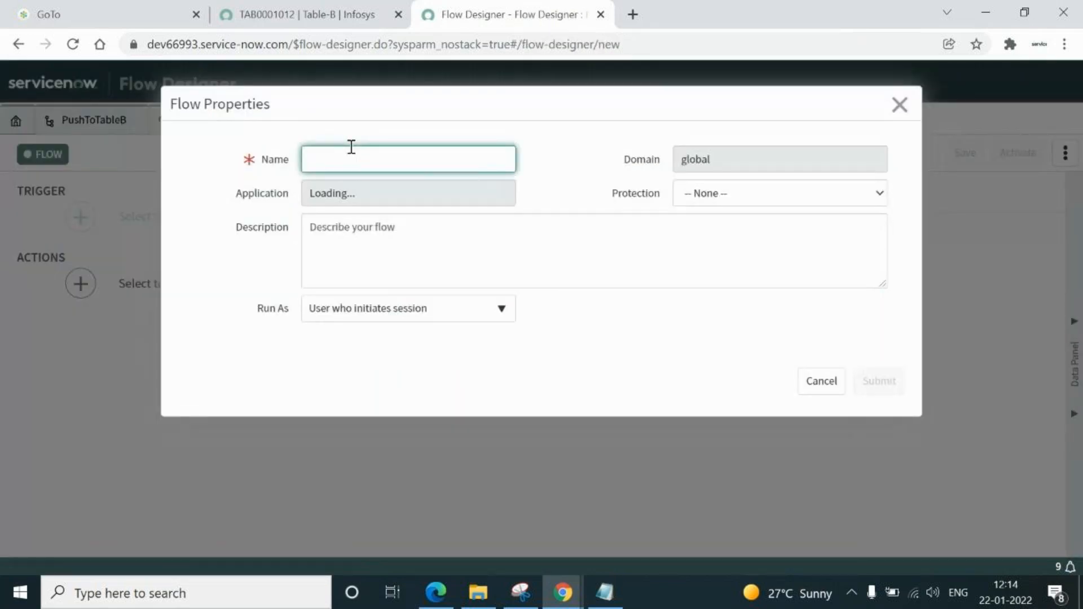
pyautogui.write('Push')
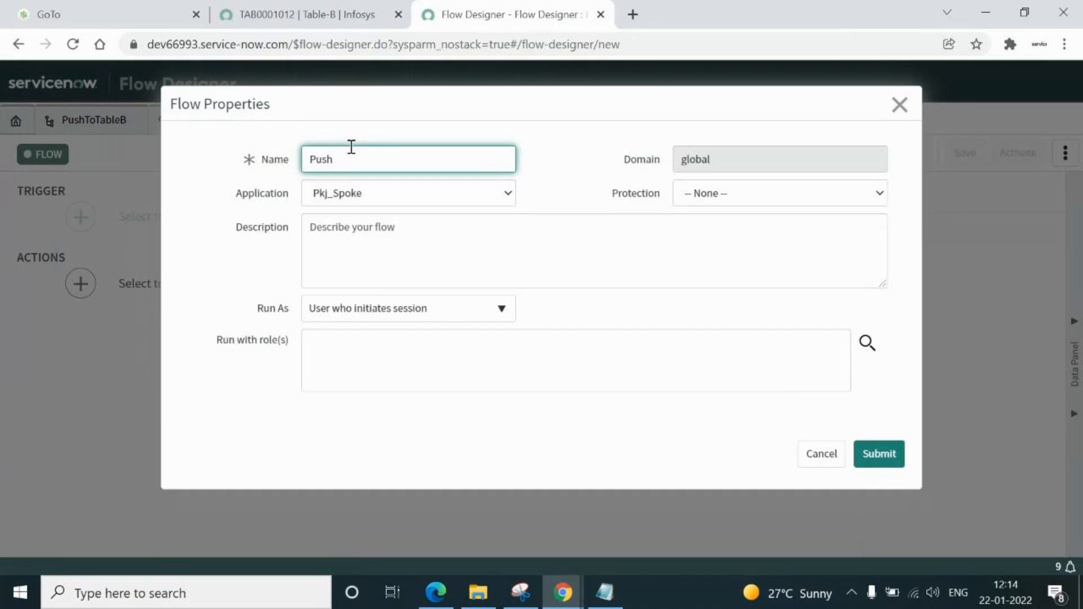
pyautogui.write('TblA_TblB')
pyautogui.click(395, 192)
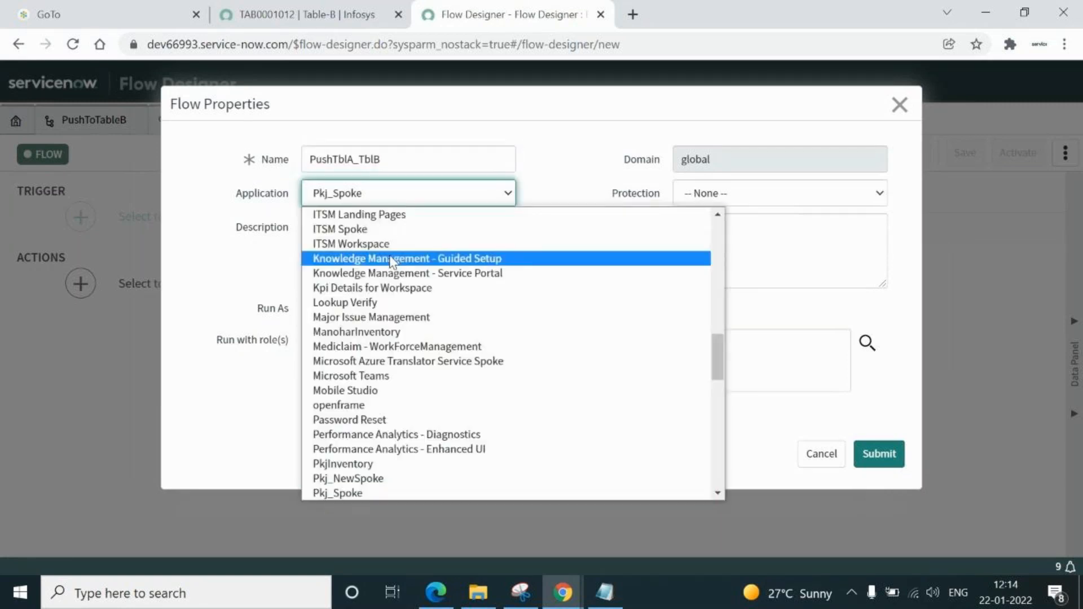
pyautogui.press('g')
pyautogui.press('Return')
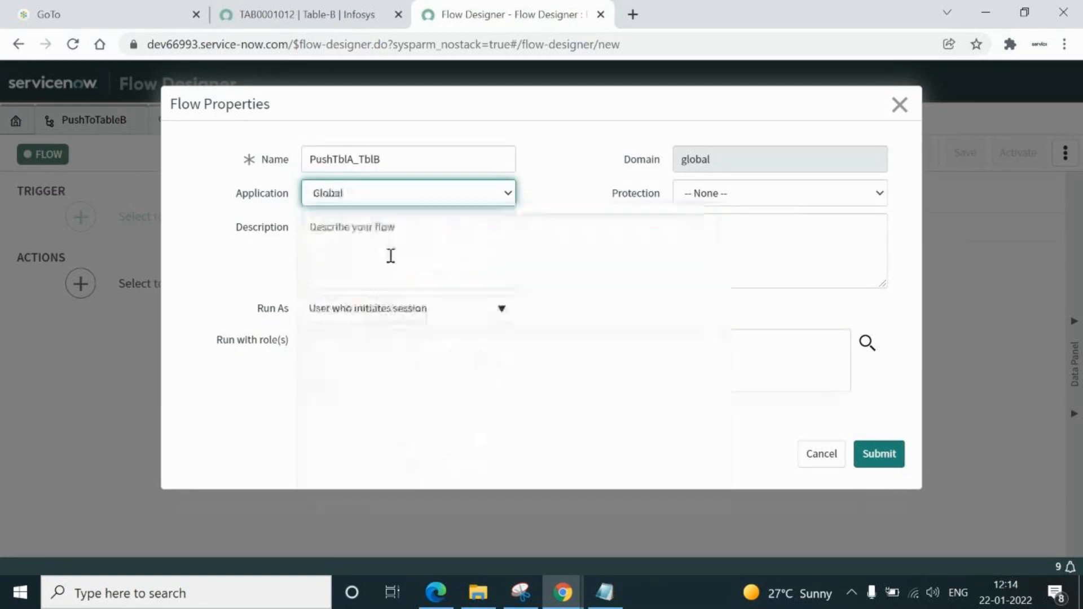
pyautogui.click(878, 454)
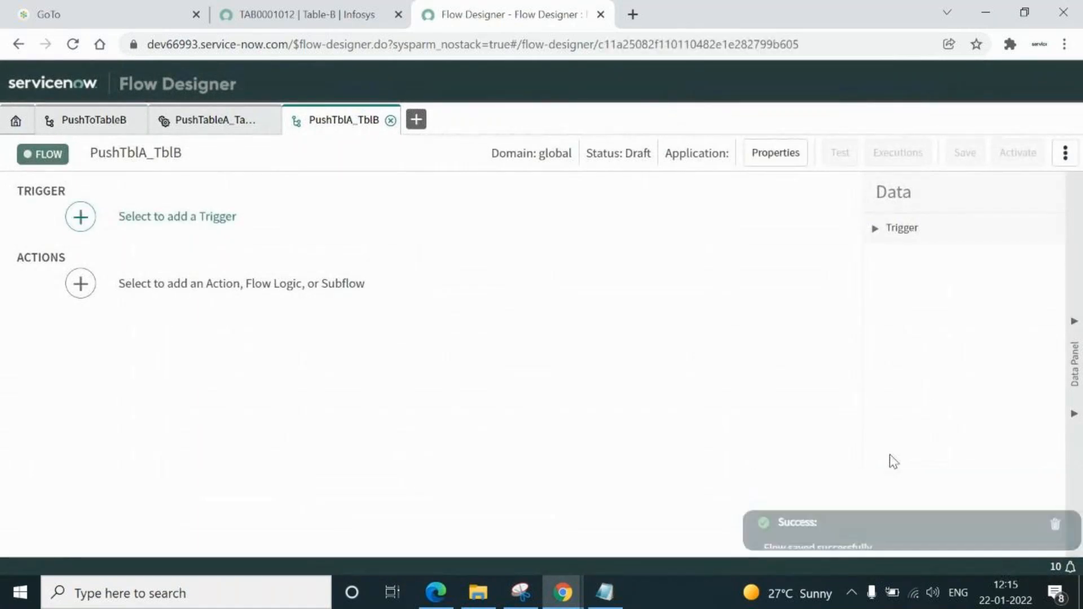
pyautogui.click(80, 217)
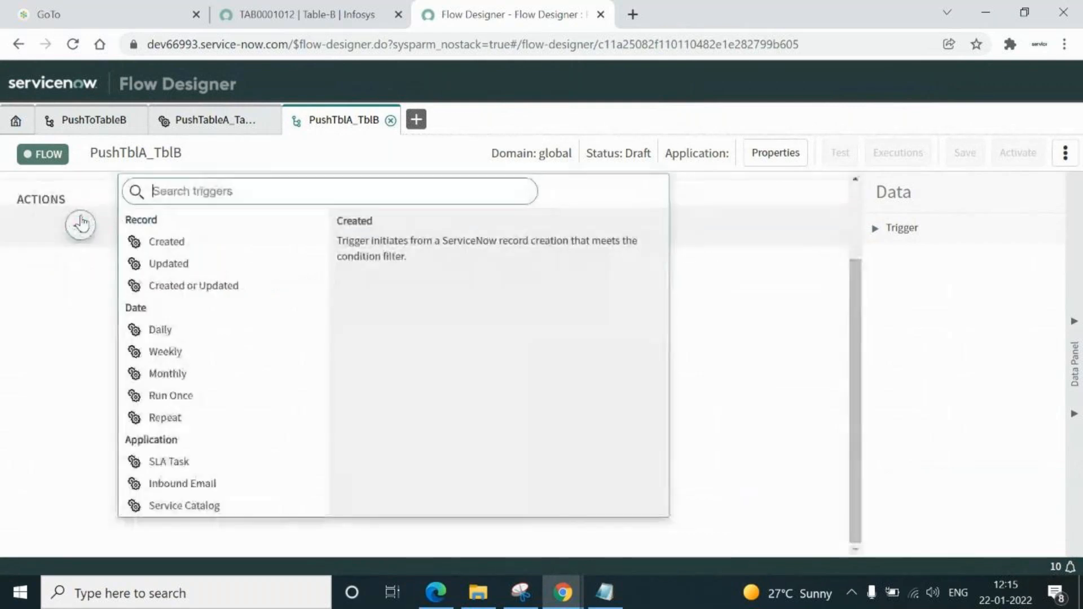
pyautogui.click(164, 242)
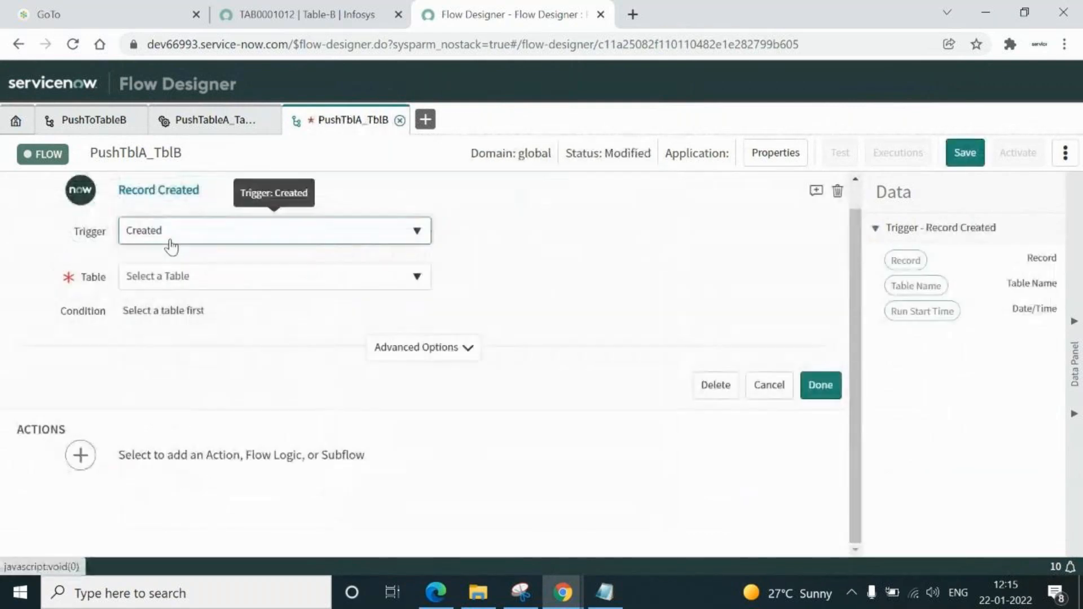
pyautogui.click(331, 280)
pyautogui.write('t')
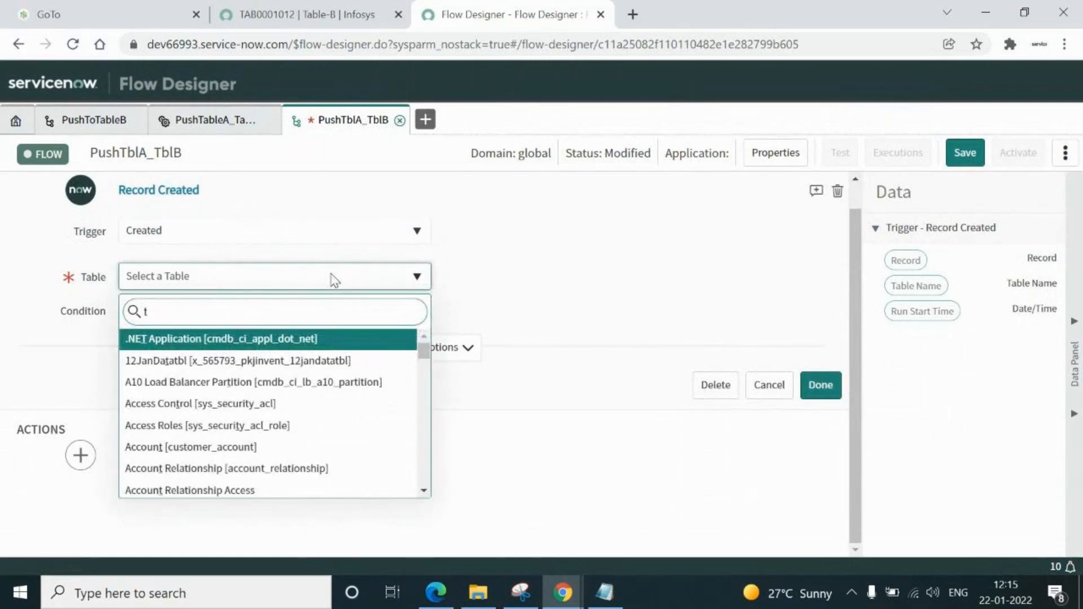
pyautogui.write('abl-')
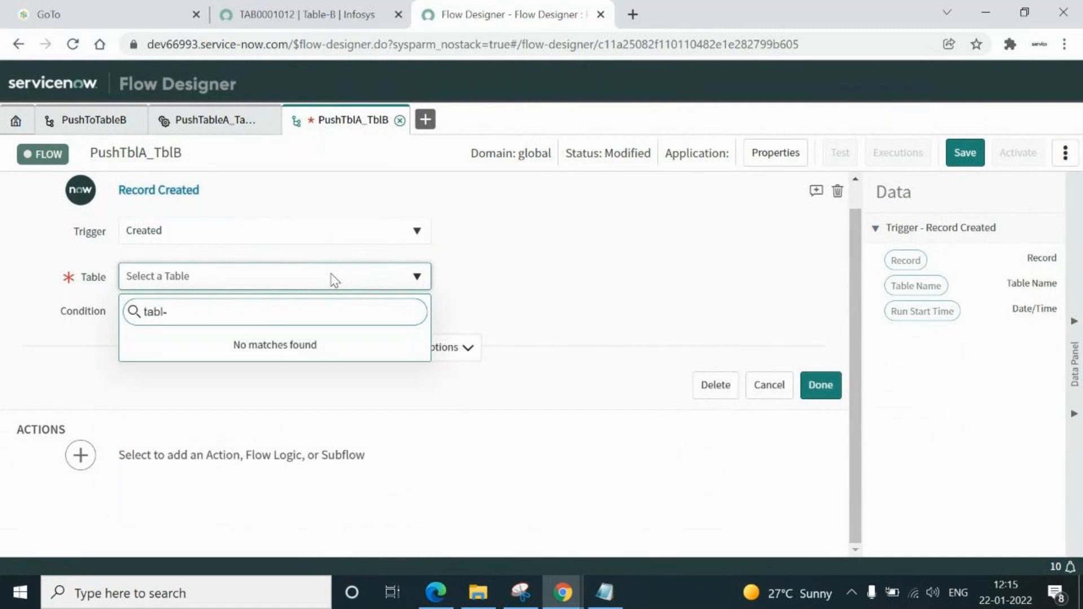
pyautogui.press('BackSpace')
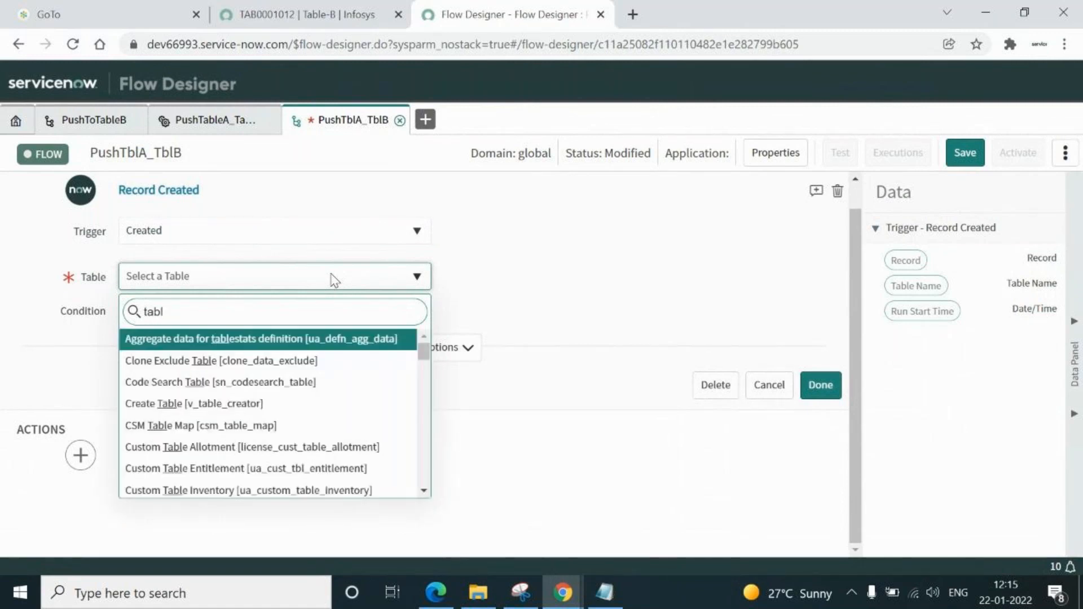
pyautogui.press('BackSpace')
pyautogui.press('BackSpace')
pyautogui.press('BackSpace')
pyautogui.press('BackSpace')
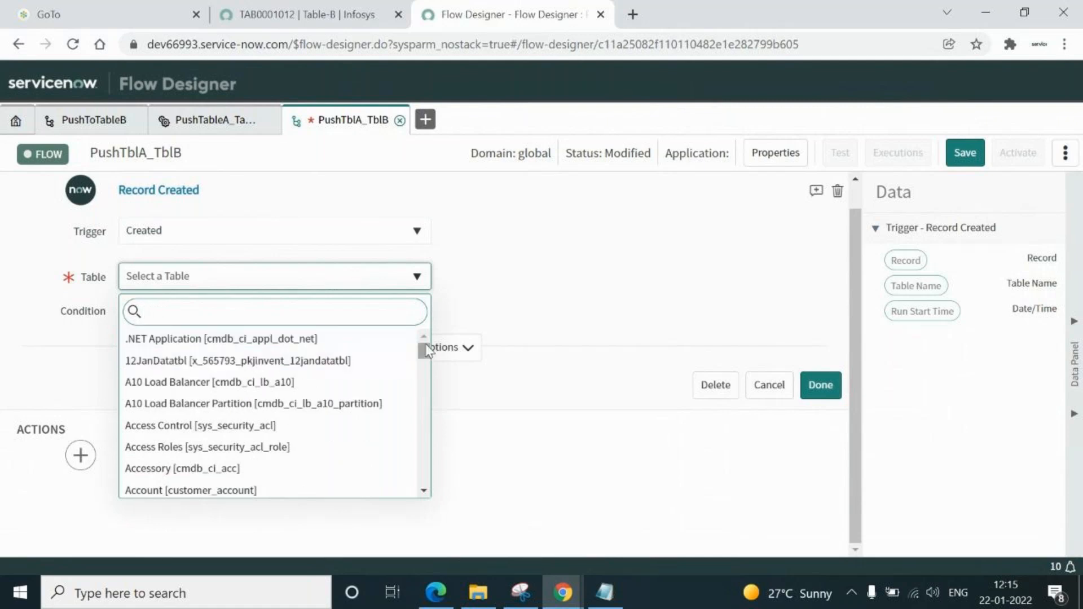
pyautogui.moveTo(425, 347); pyautogui.dragTo(417, 503)
pyautogui.moveTo(422, 431); pyautogui.dragTo(421, 491)
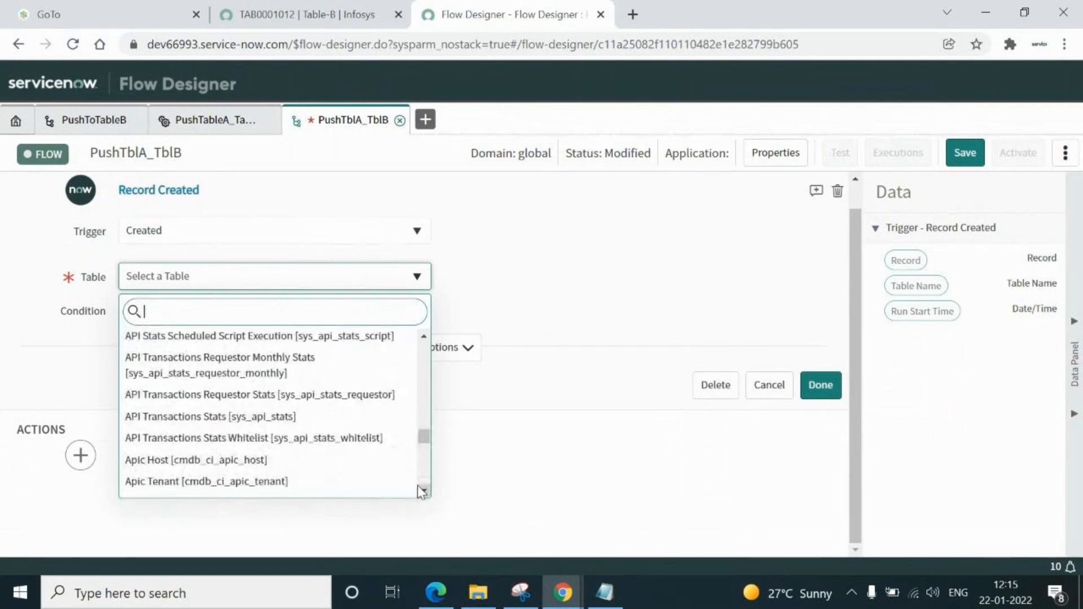
pyautogui.write('tab')
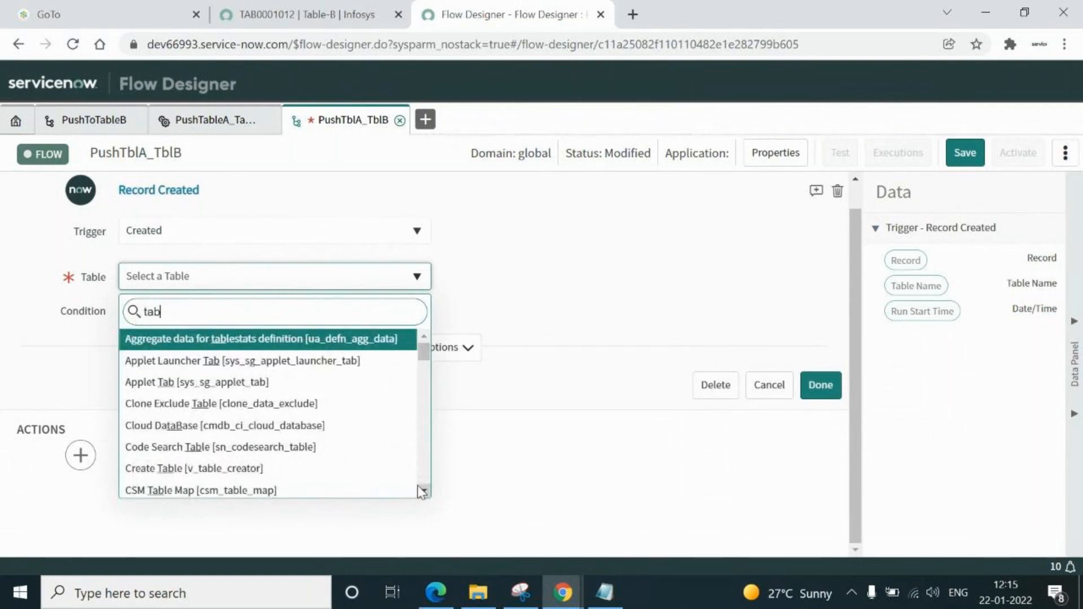
pyautogui.click(423, 493)
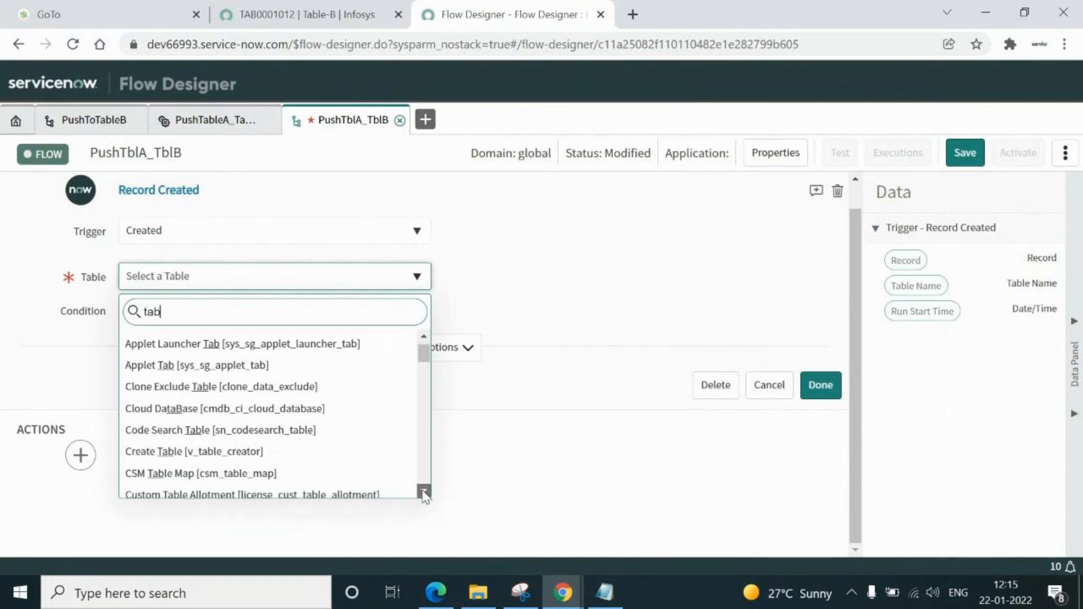
pyautogui.click(423, 493)
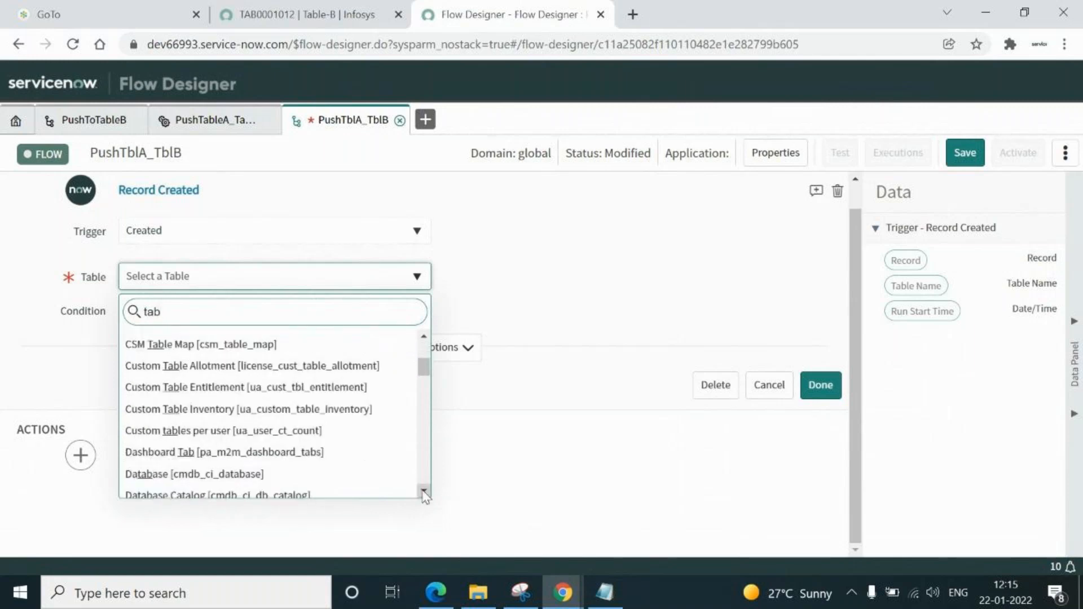
pyautogui.click(423, 493)
pyautogui.click(423, 492)
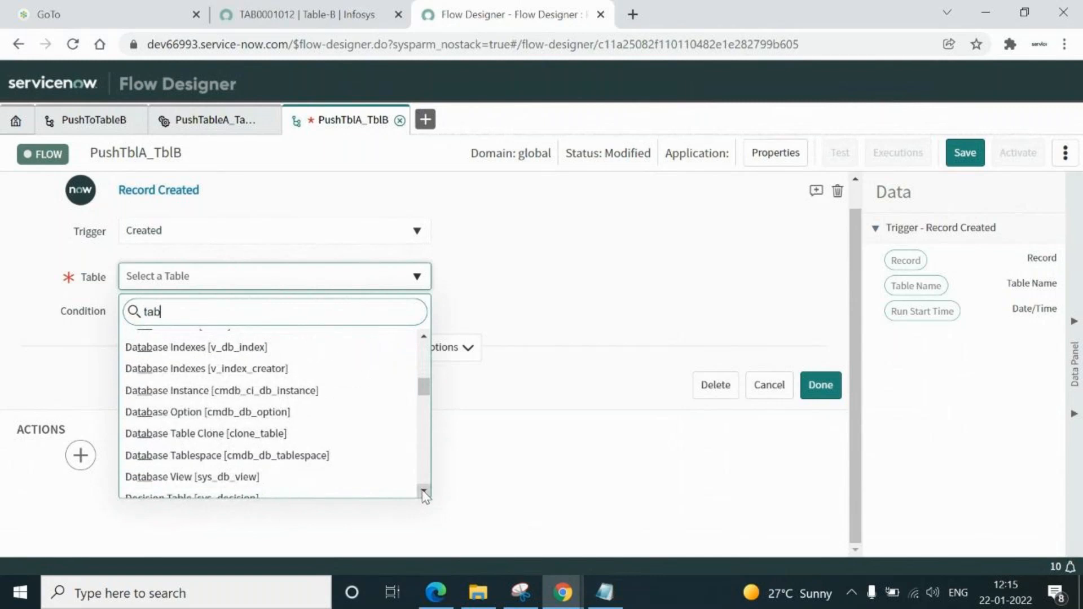
pyautogui.click(423, 493)
pyautogui.click(424, 493)
pyautogui.click(423, 492)
pyautogui.click(423, 493)
pyautogui.click(423, 492)
pyautogui.click(423, 493)
pyautogui.click(424, 492)
pyautogui.click(423, 492)
pyautogui.click(424, 492)
pyautogui.click(424, 493)
pyautogui.click(424, 492)
pyautogui.click(423, 492)
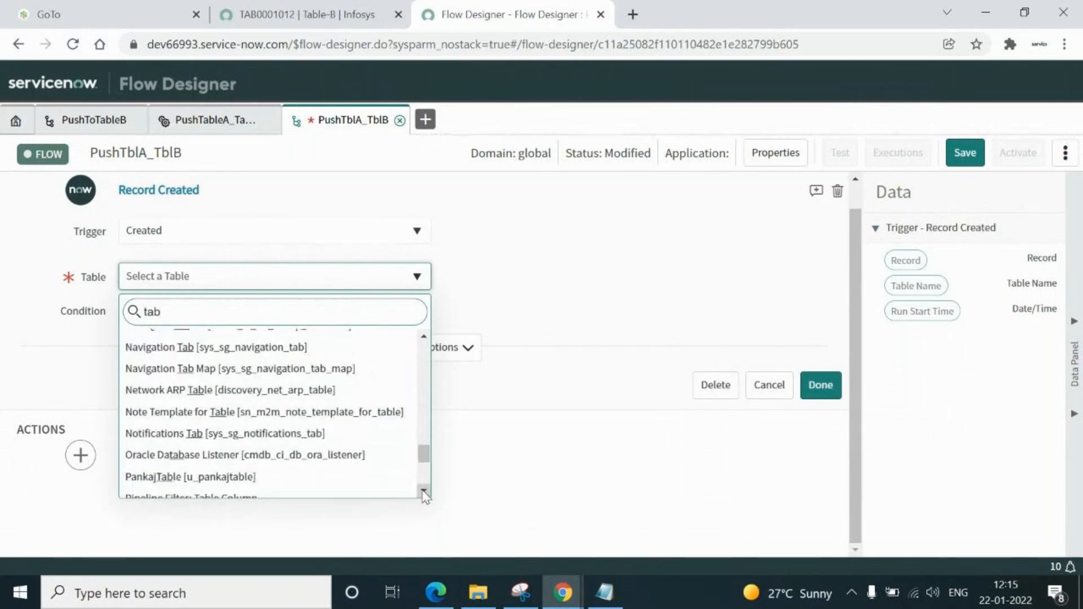
pyautogui.click(551, 460)
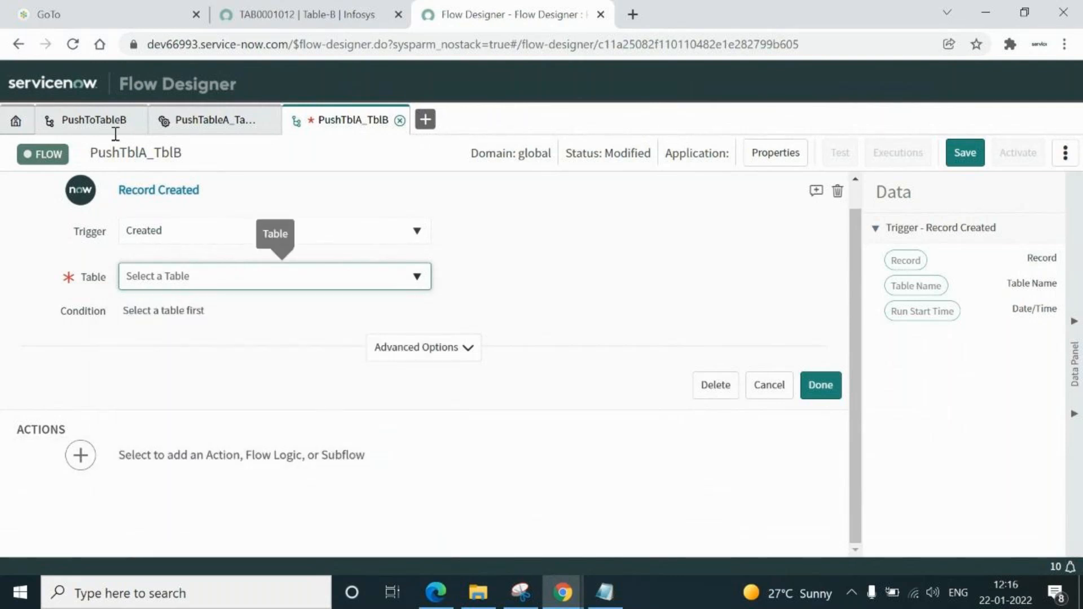
# Check PushToTableB's Table-A trigger, then search trigger tables for 'Table-' in PushTblA_TblB
pyautogui.click(79, 122)
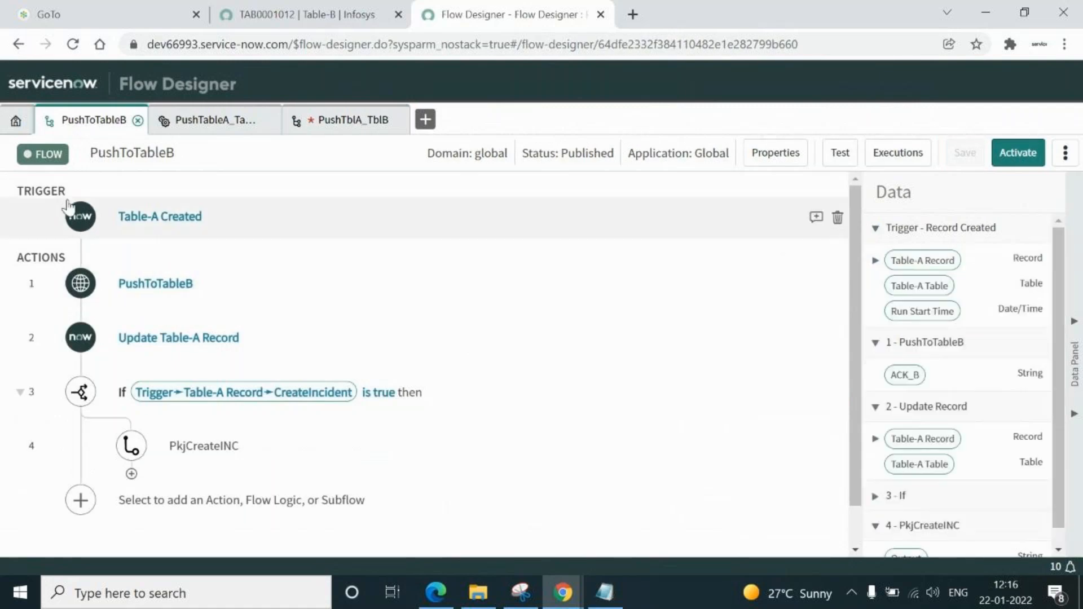
pyautogui.click(169, 219)
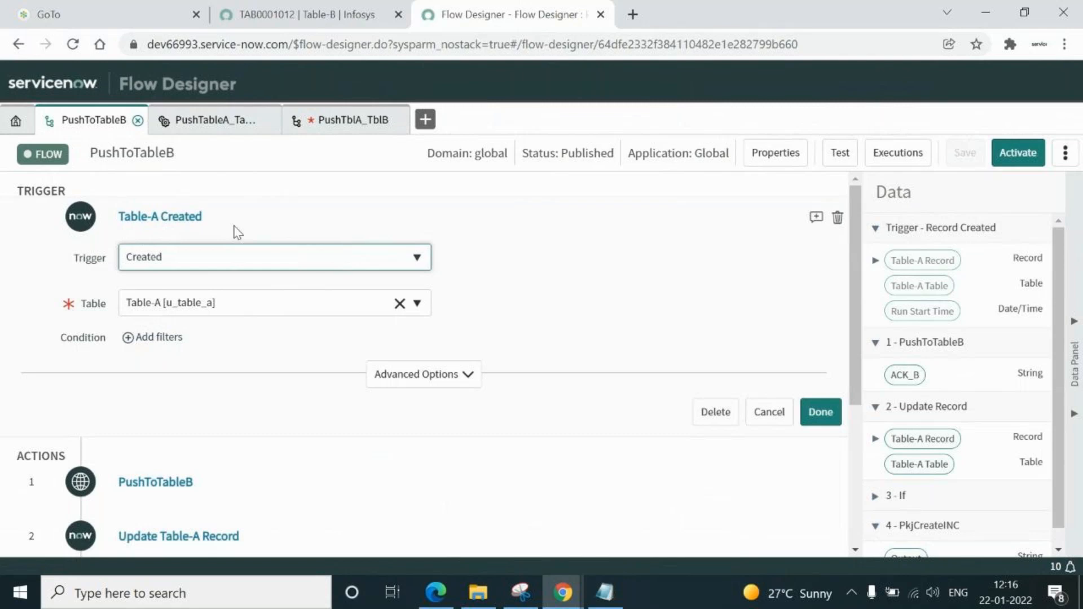
pyautogui.click(341, 121)
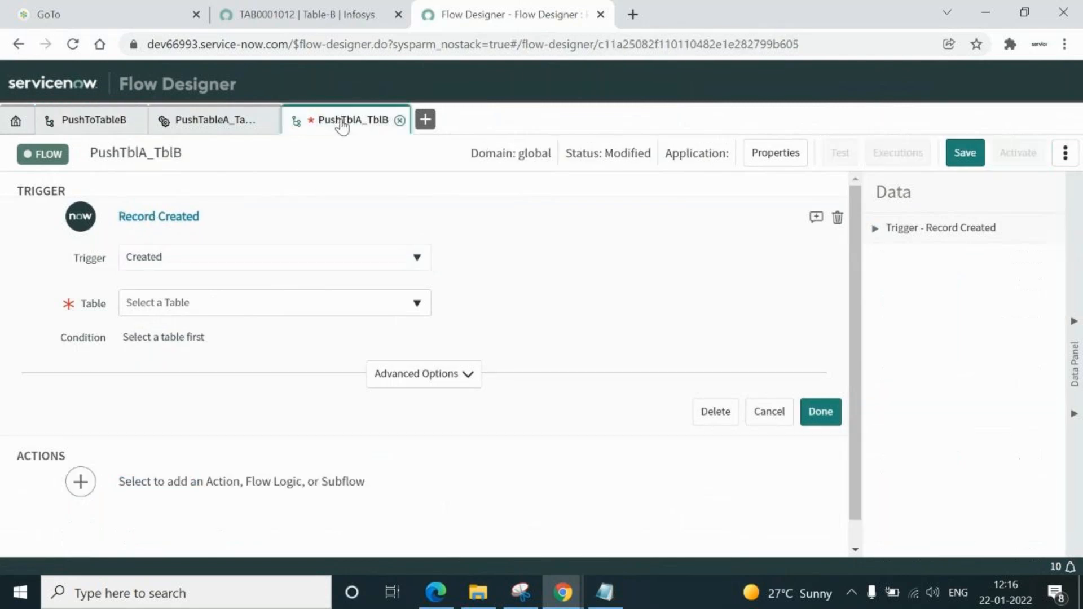
pyautogui.click(275, 304)
pyautogui.write('T')
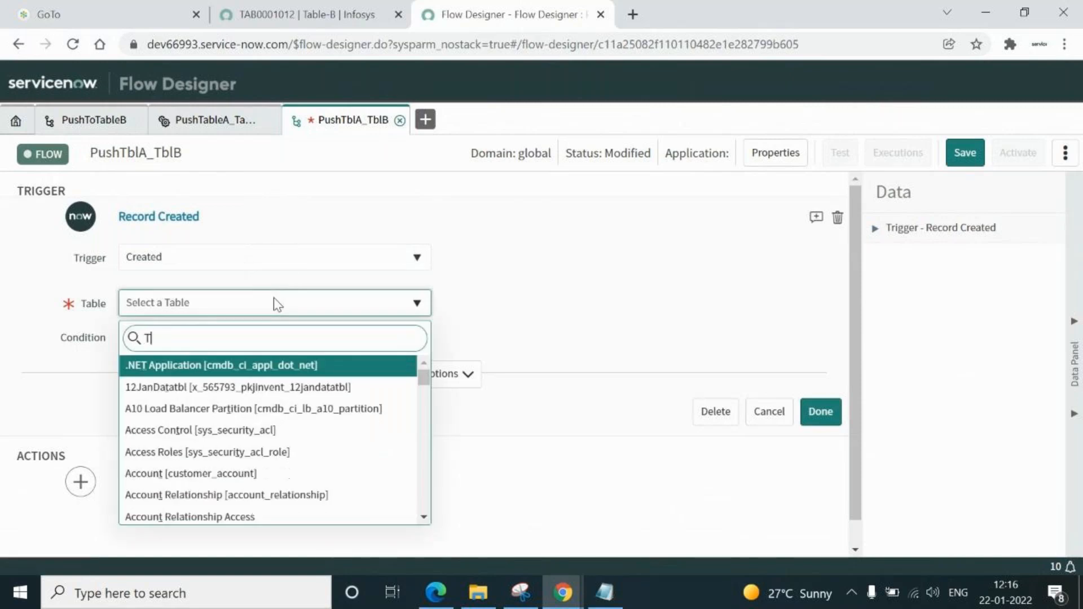
pyautogui.write('able-')
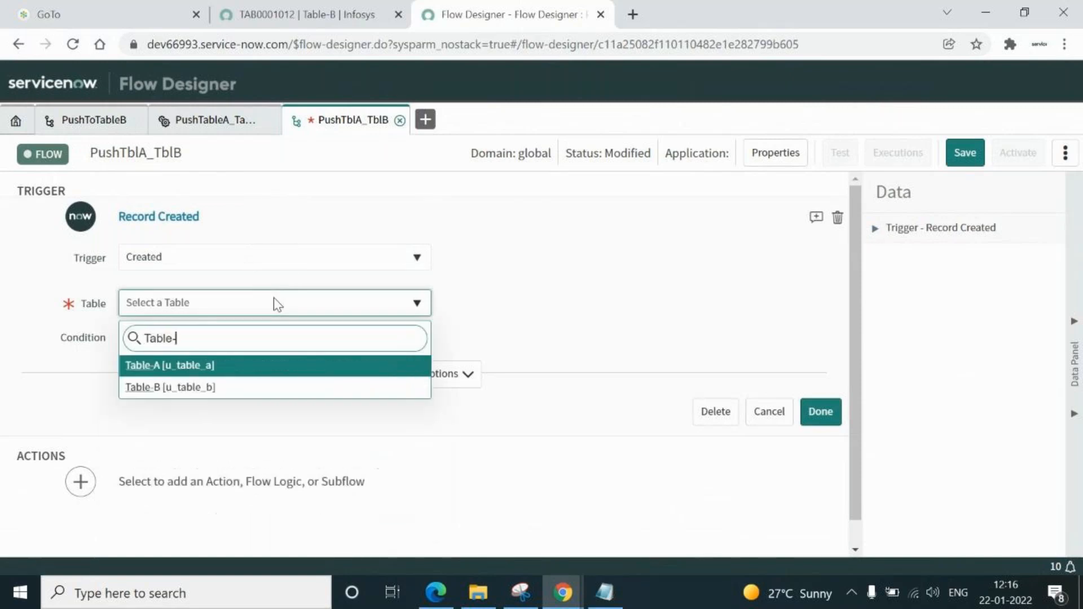
# Set the trigger table to Table-A [u_table_a] and close the trigger settings
pyautogui.click(141, 368)
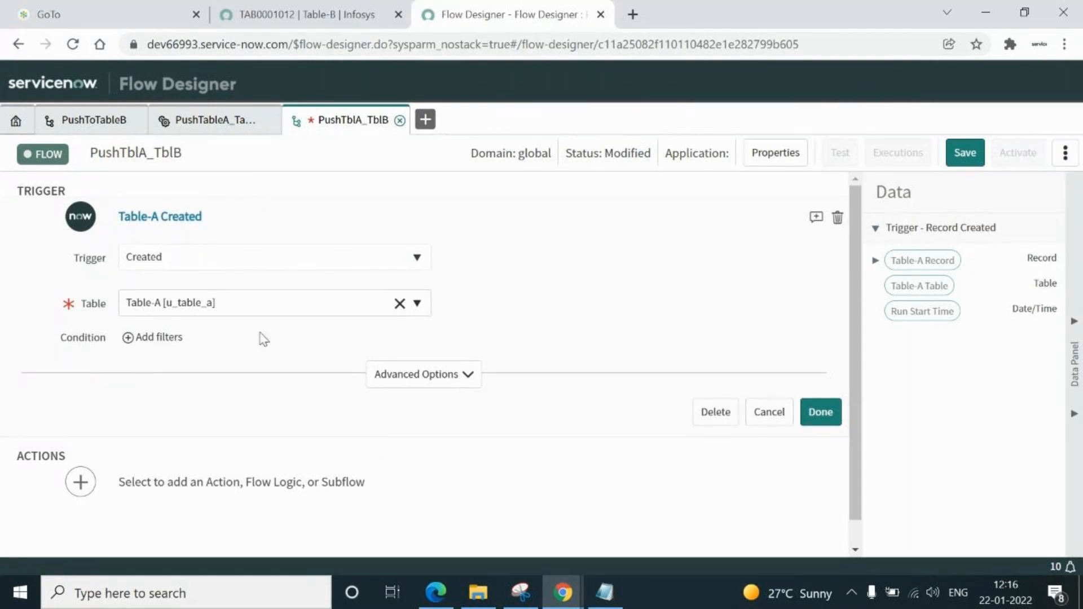
pyautogui.click(823, 416)
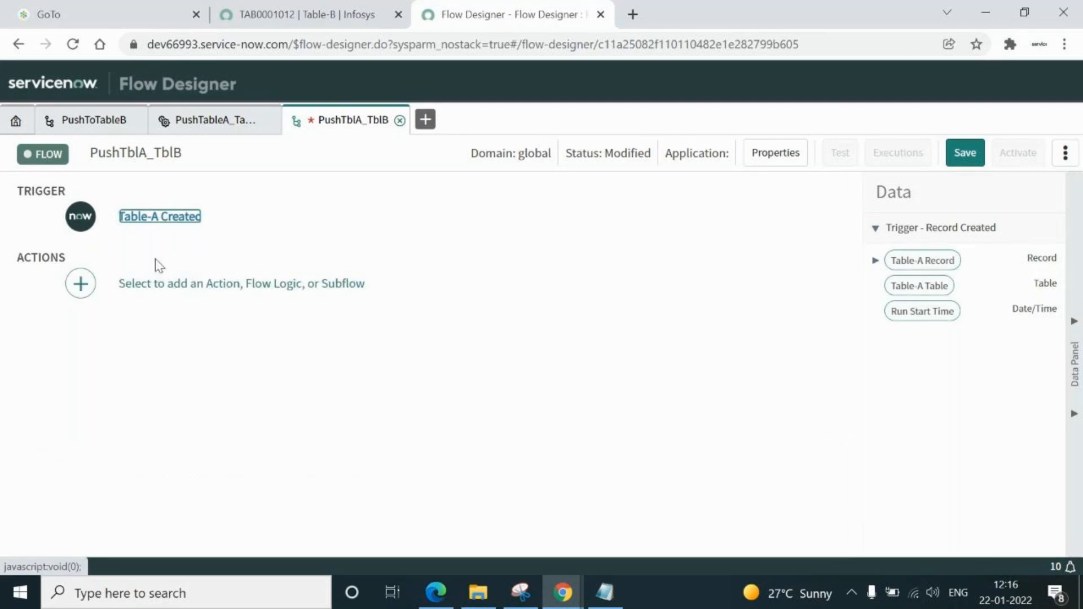
# Add the PushTableA_TableB action as step 1, found by searching 'pus'
pyautogui.click(145, 286)
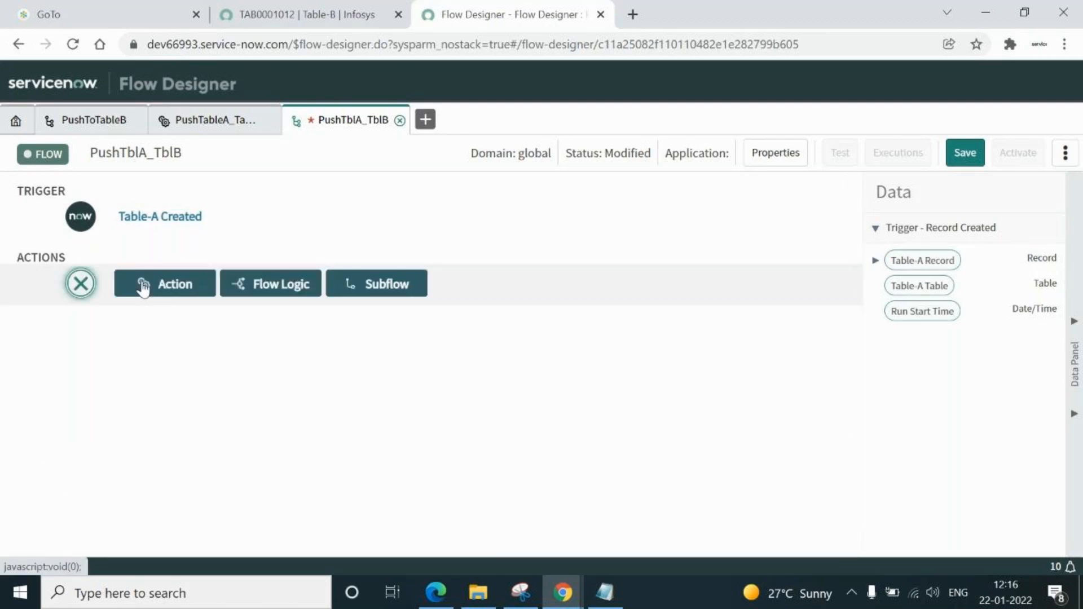
pyautogui.click(187, 298)
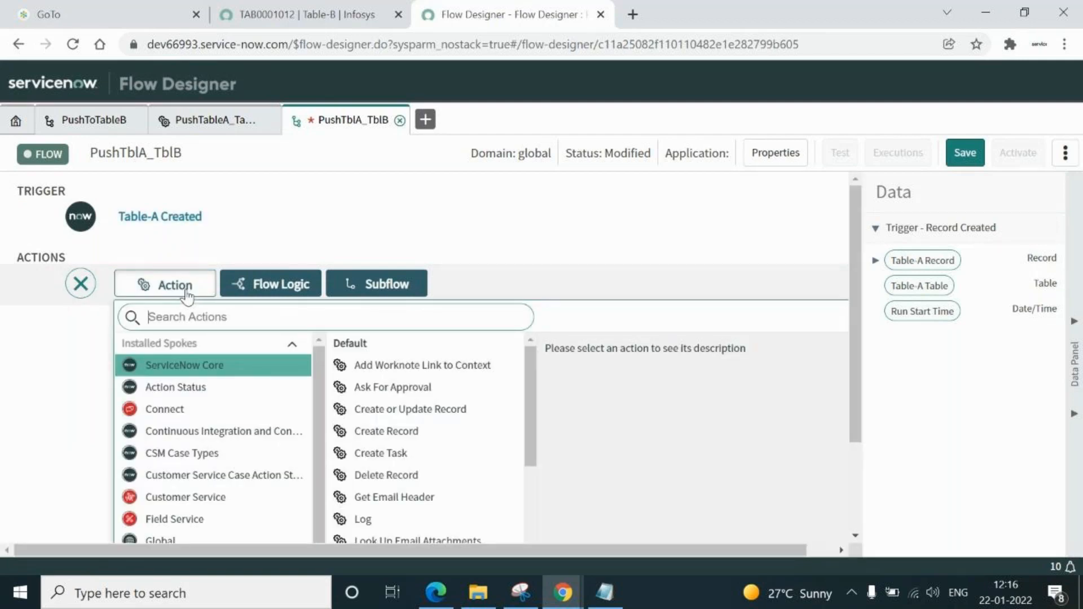
pyautogui.write('pus')
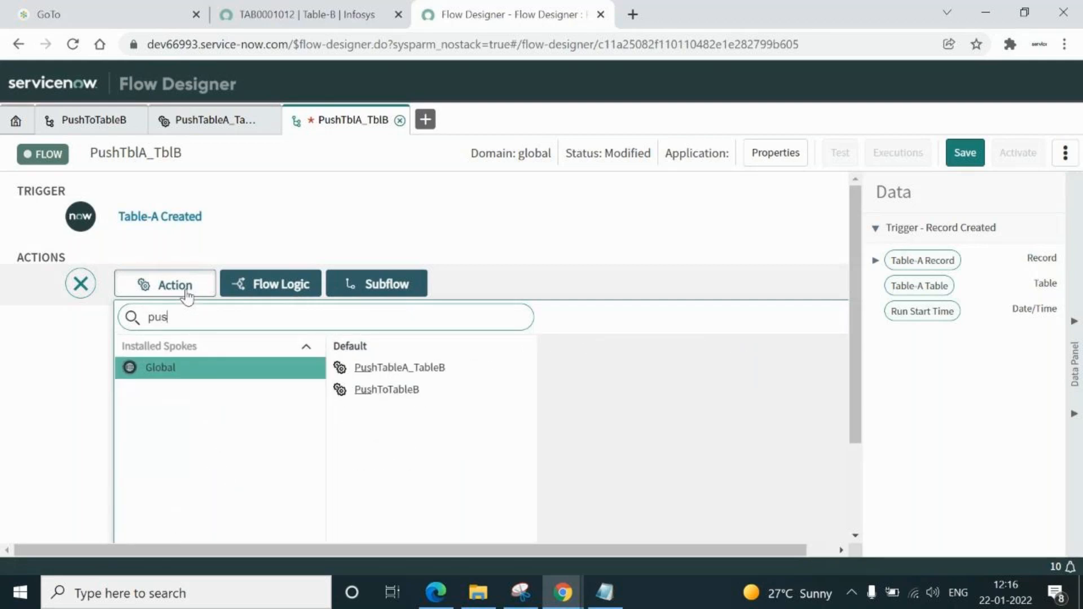
pyautogui.click(405, 372)
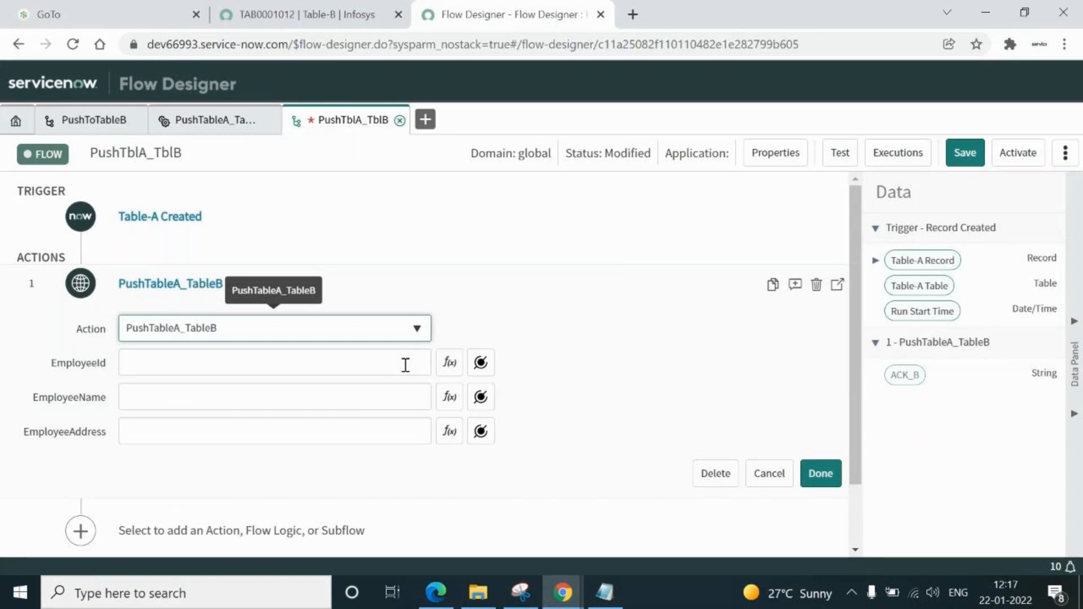
# Map EmployeeId to the Table-A Record's EmpId field instead of the whole record
pyautogui.click(480, 362)
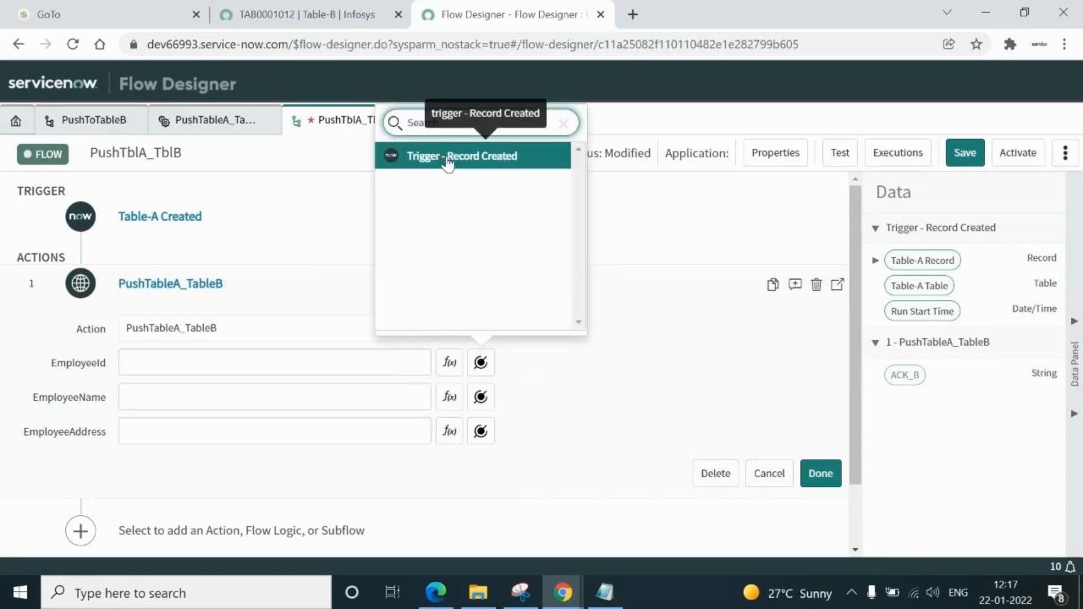
pyautogui.click(447, 164)
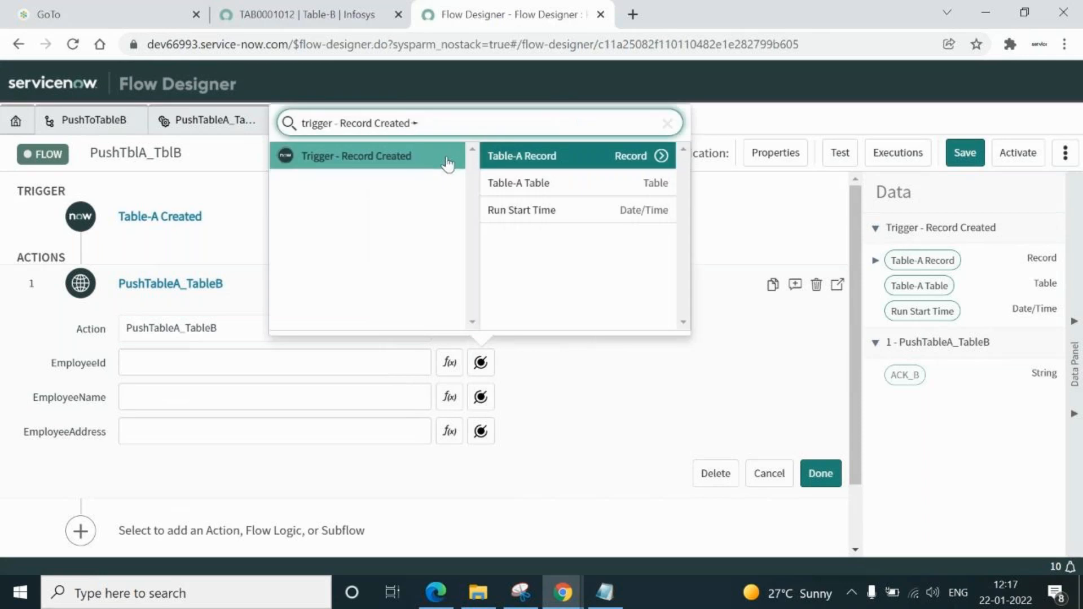
pyautogui.click(576, 158)
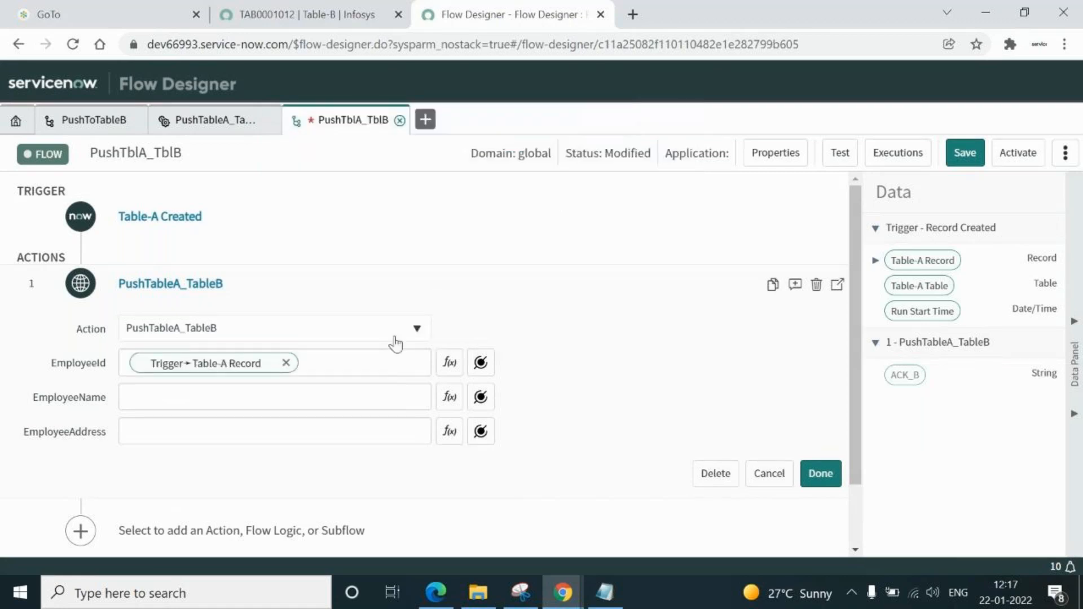
pyautogui.click(286, 363)
pyautogui.click(480, 362)
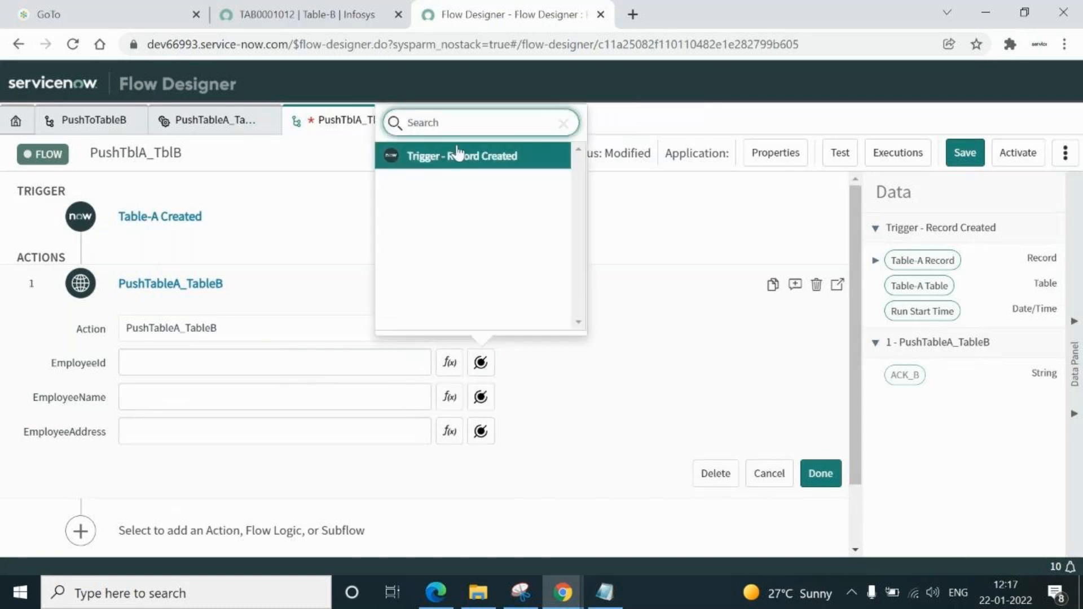
pyautogui.click(458, 154)
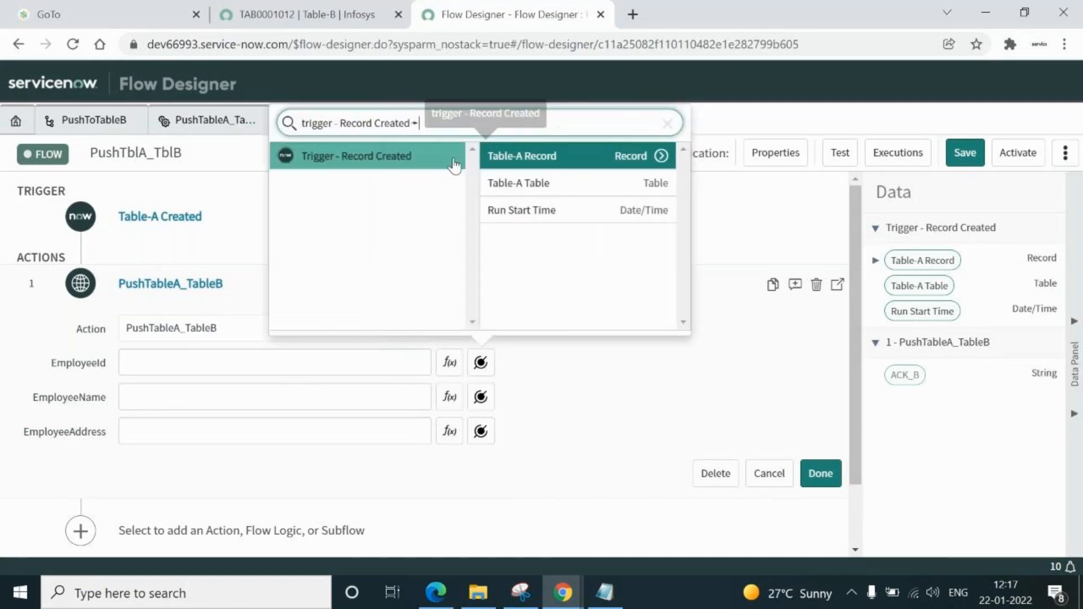
pyautogui.click(660, 156)
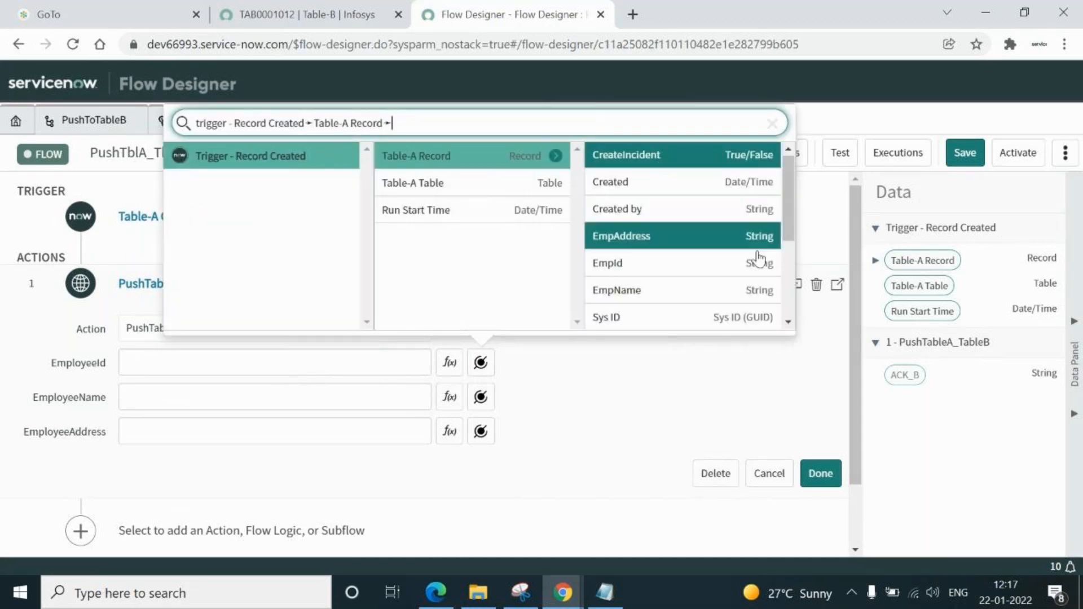
pyautogui.click(613, 266)
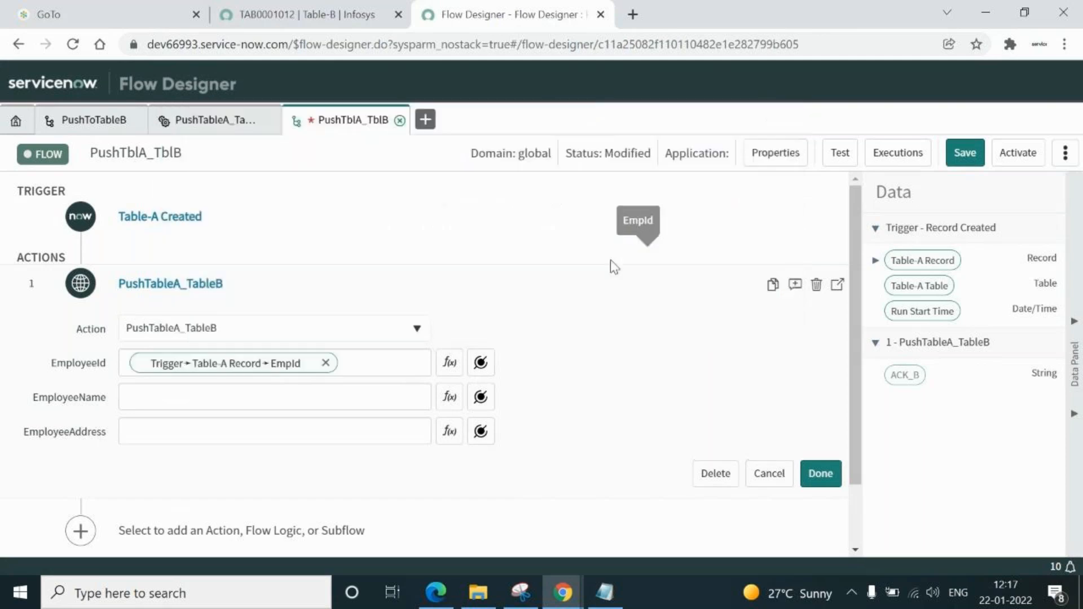
# Map EmployeeName to EmpName and EmployeeAddress to EmpAddress, then close the action
pyautogui.click(481, 399)
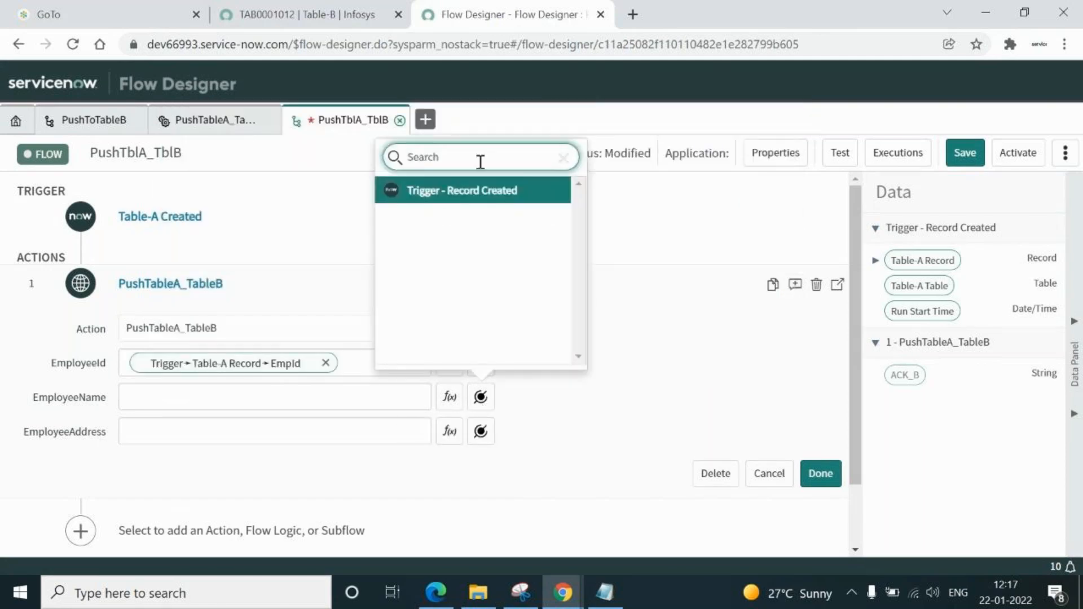
pyautogui.click(480, 192)
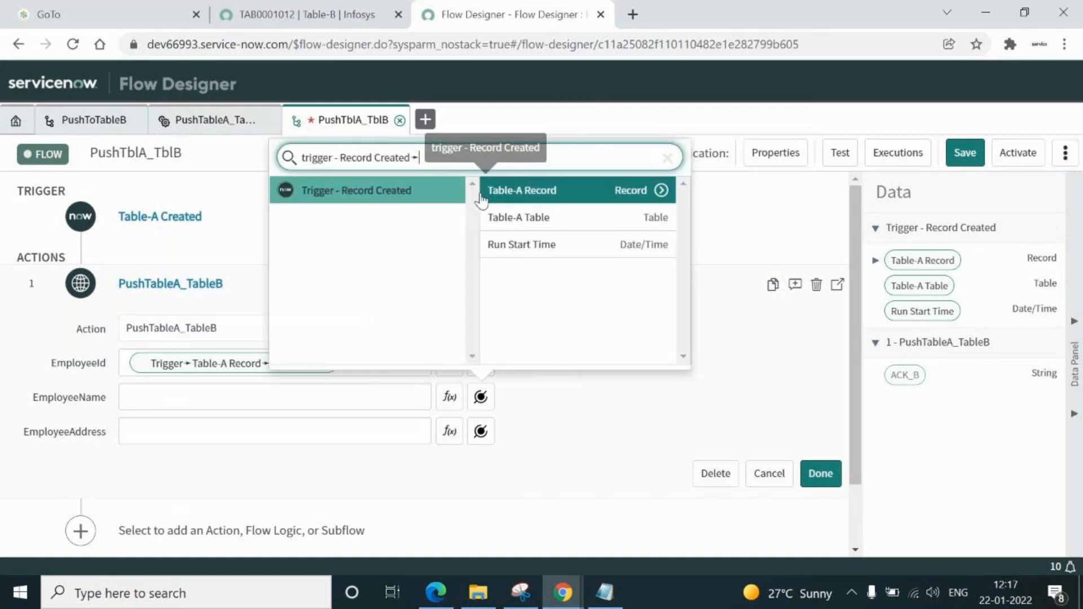
pyautogui.click(660, 190)
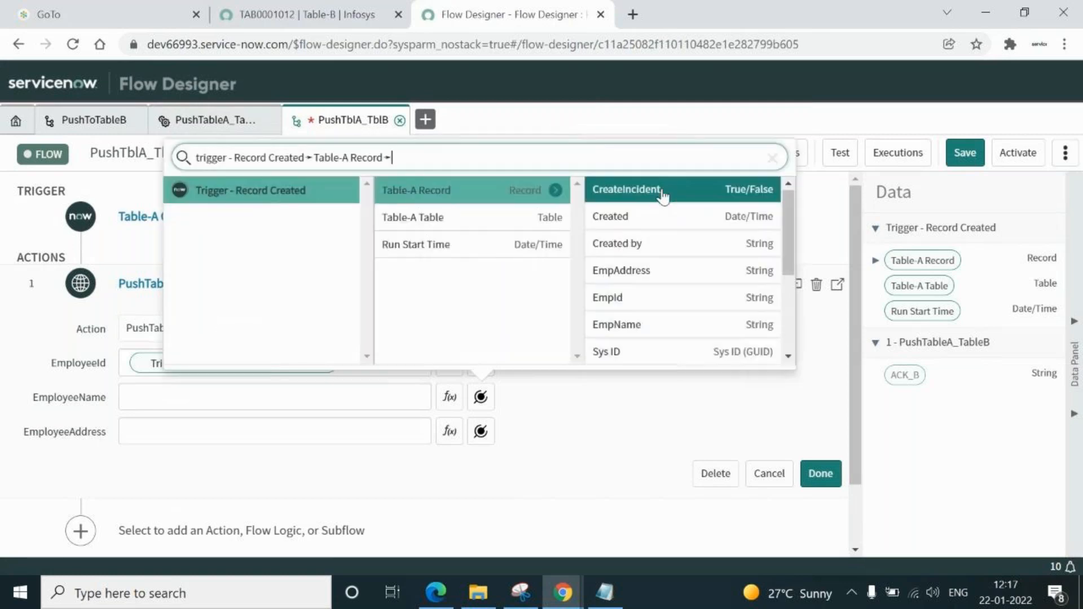
pyautogui.click(619, 330)
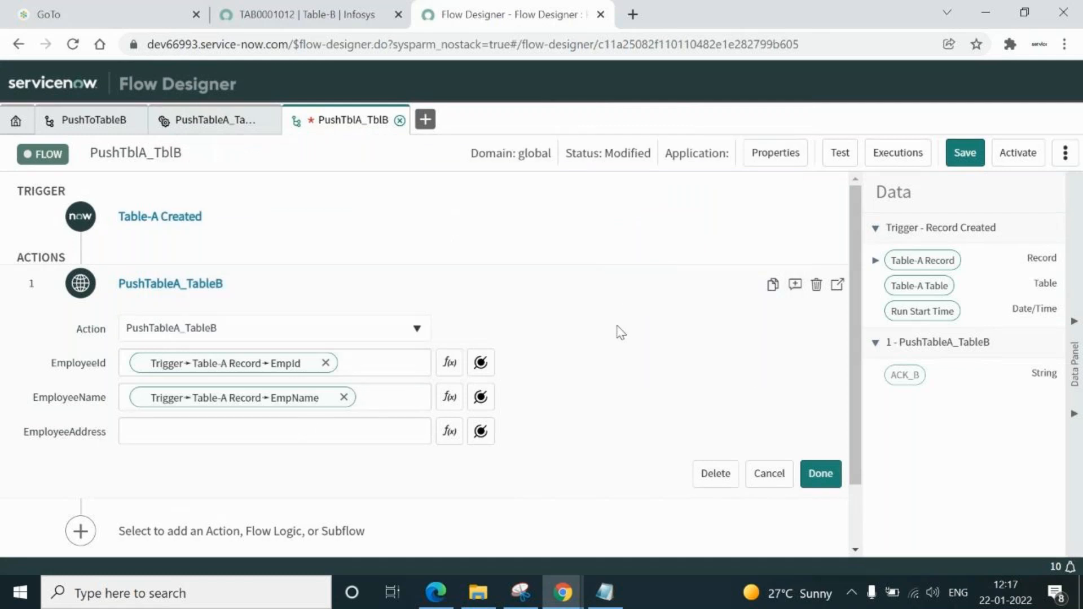
pyautogui.click(312, 430)
pyautogui.click(482, 432)
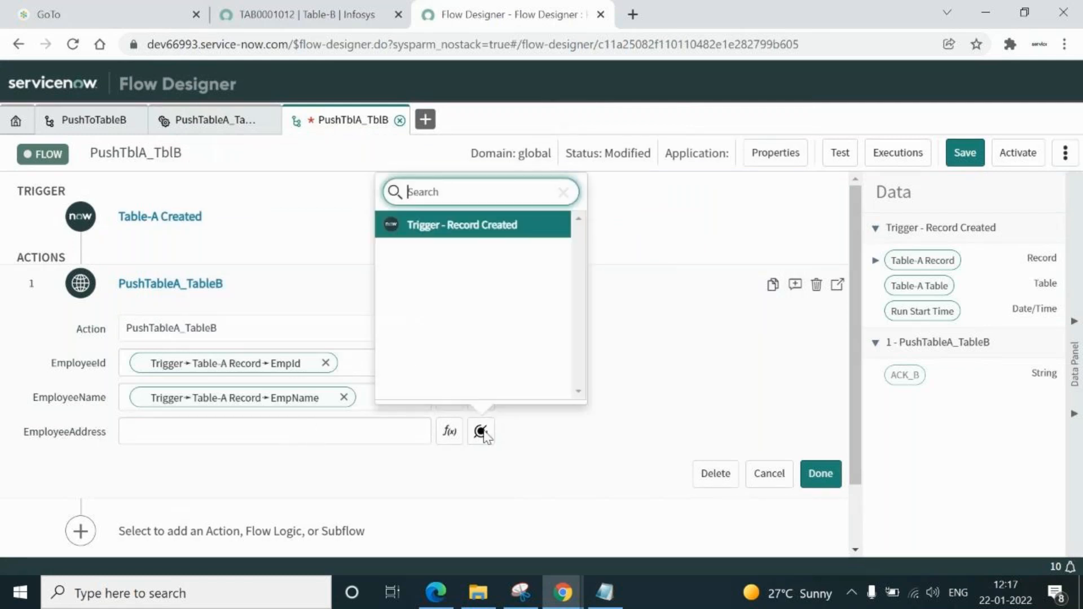
pyautogui.click(474, 225)
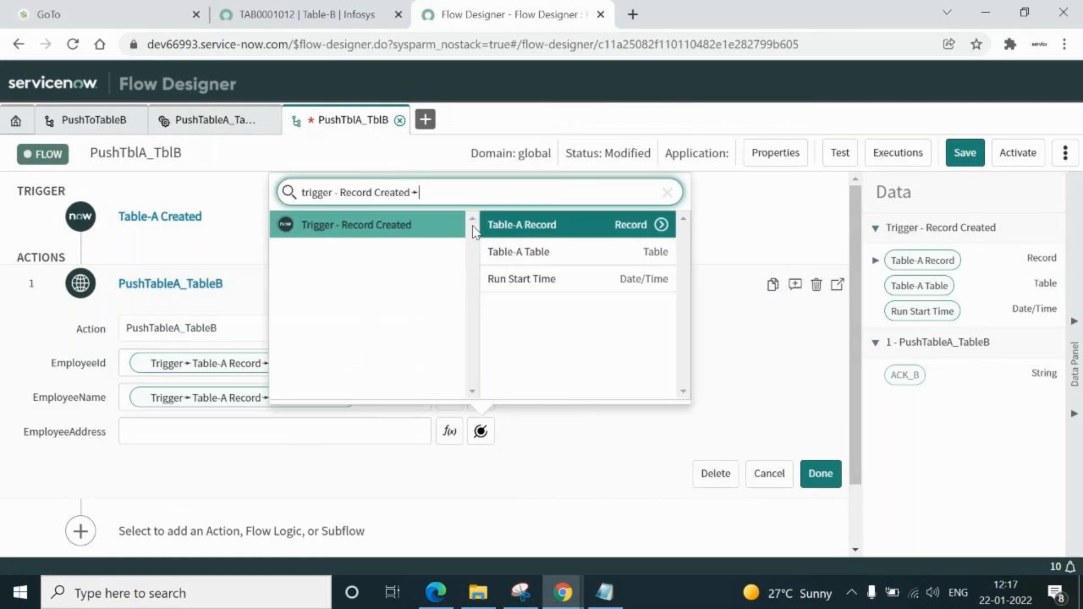
pyautogui.click(664, 226)
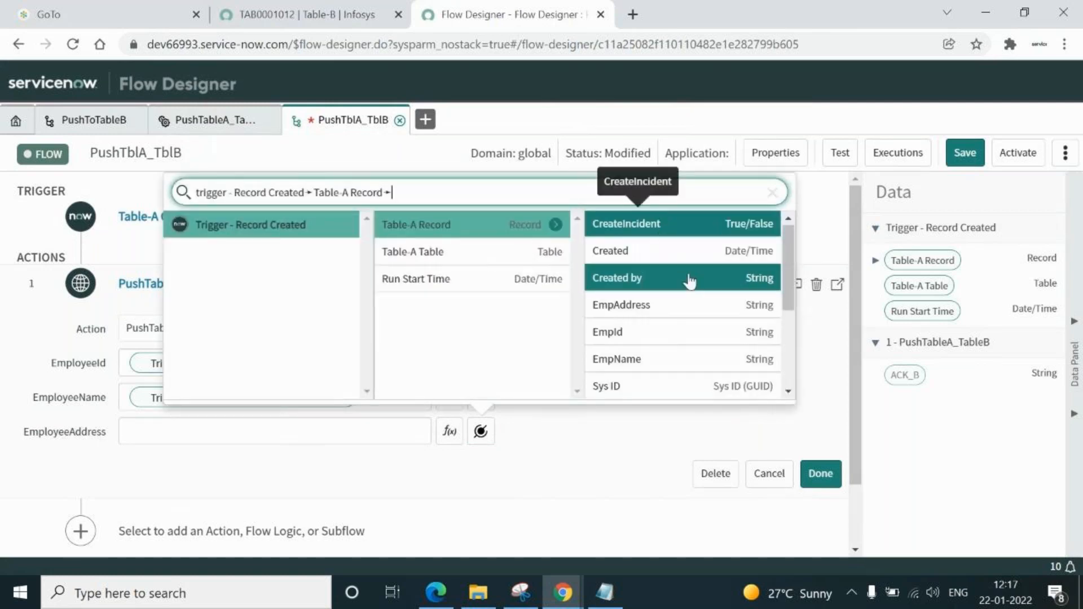
pyautogui.click(630, 309)
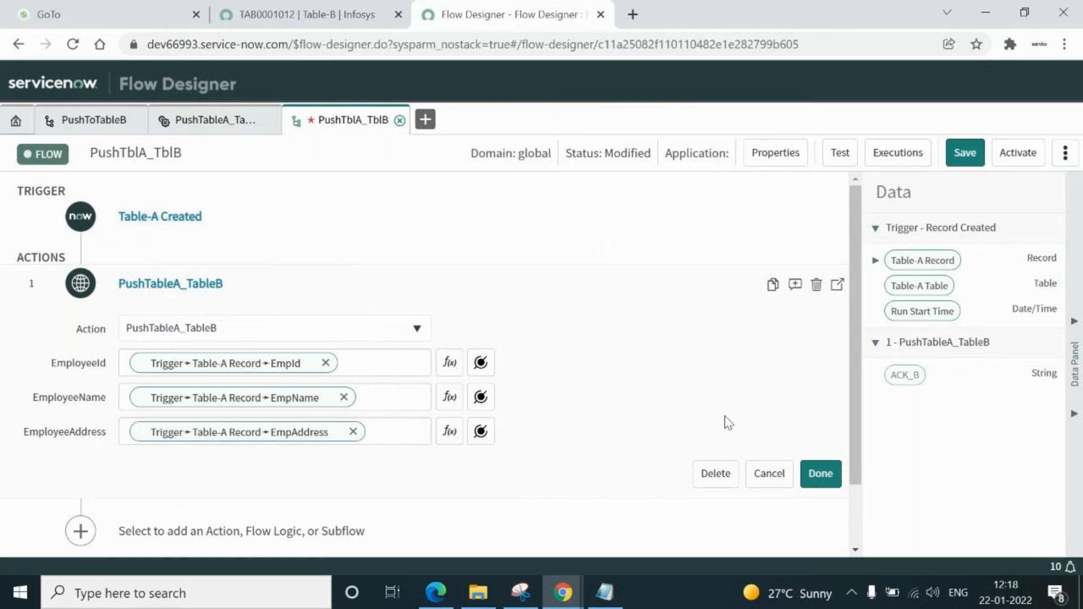
pyautogui.click(820, 479)
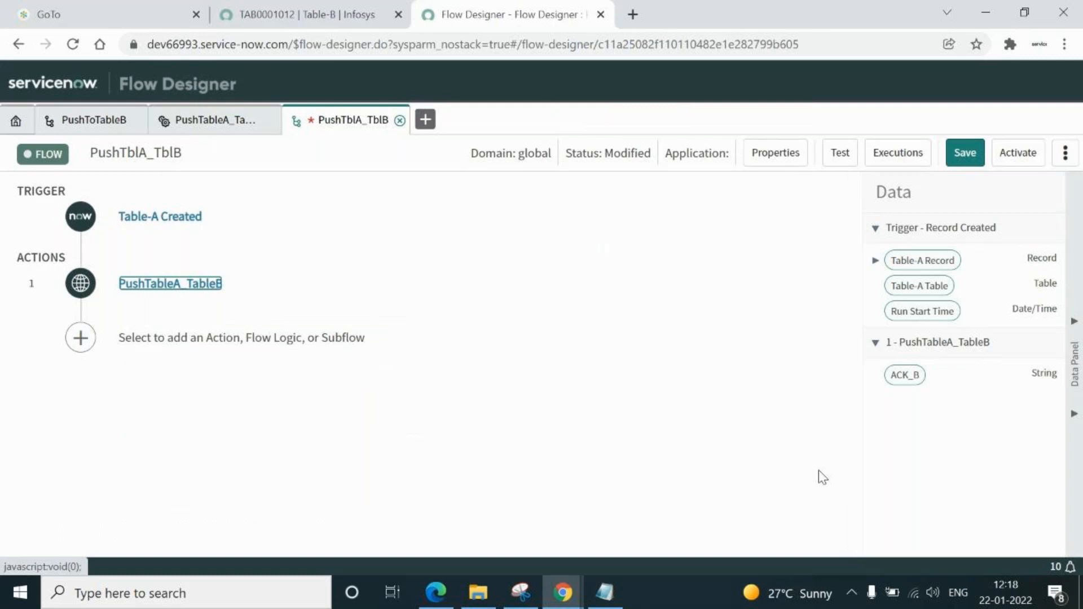
# Save the PushTblA_TblB flow as a draft and switch to the PushToTableB flow
pyautogui.click(966, 157)
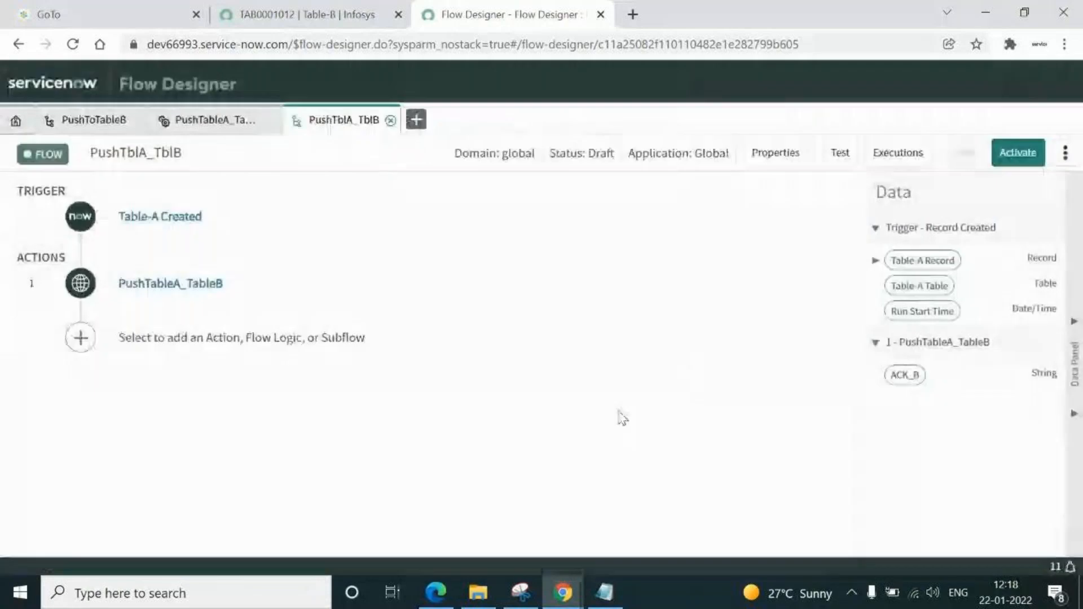
pyautogui.click(83, 120)
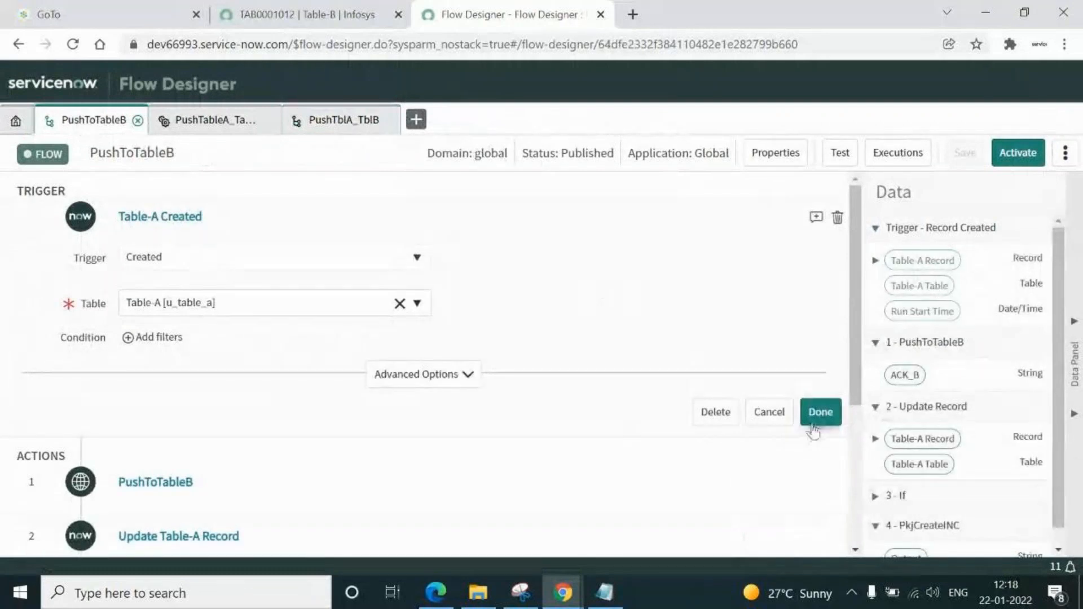
# Review PushToTableB's Update Table-A Record step setting TableBAck from ACK_B, then return to PushTblA_TblB
pyautogui.click(817, 416)
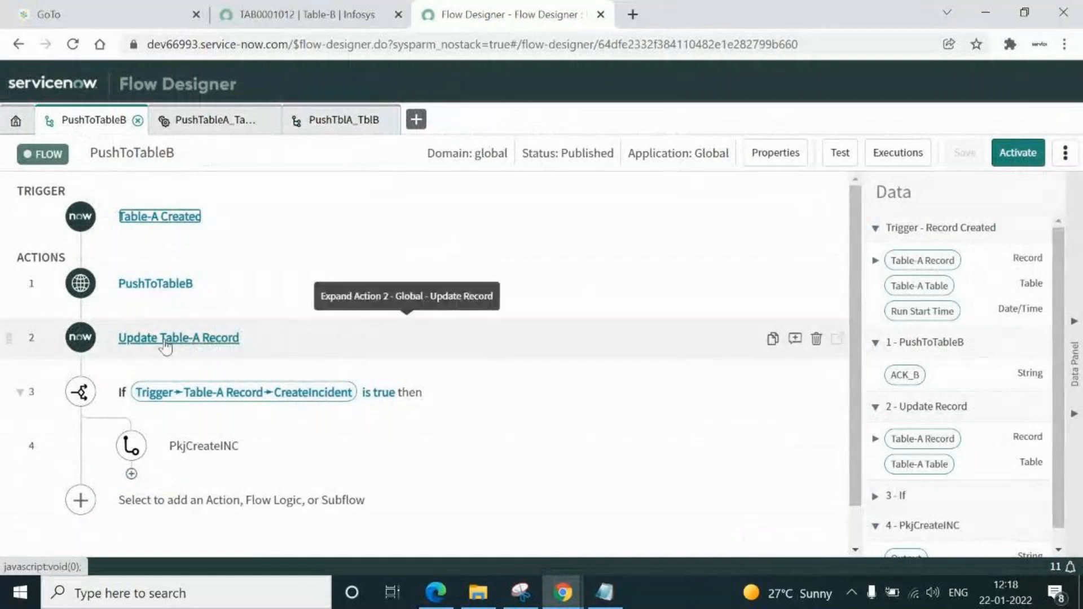
pyautogui.click(167, 345)
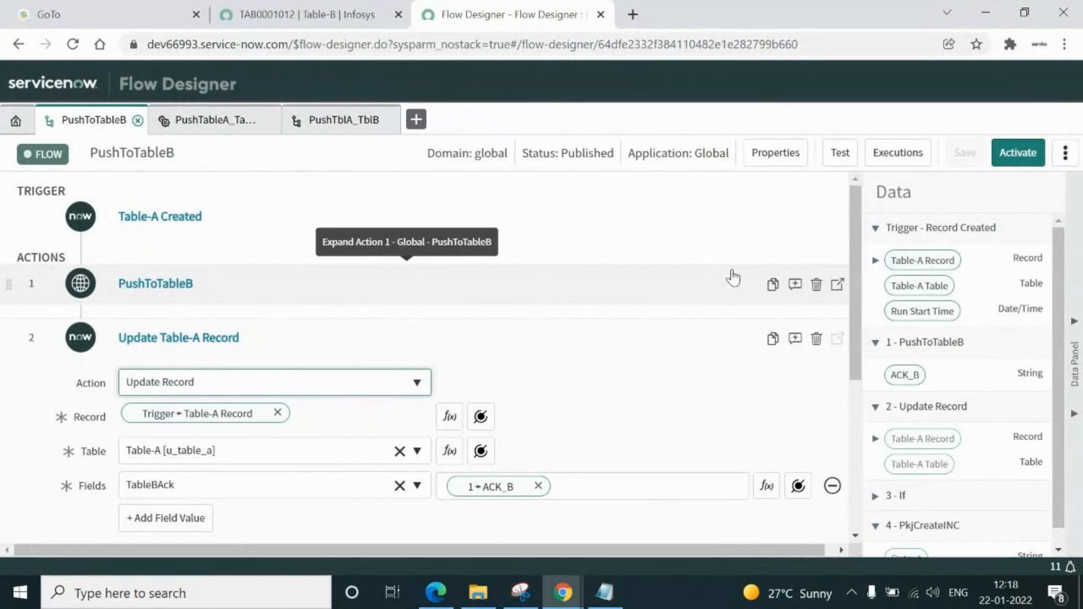
pyautogui.click(340, 126)
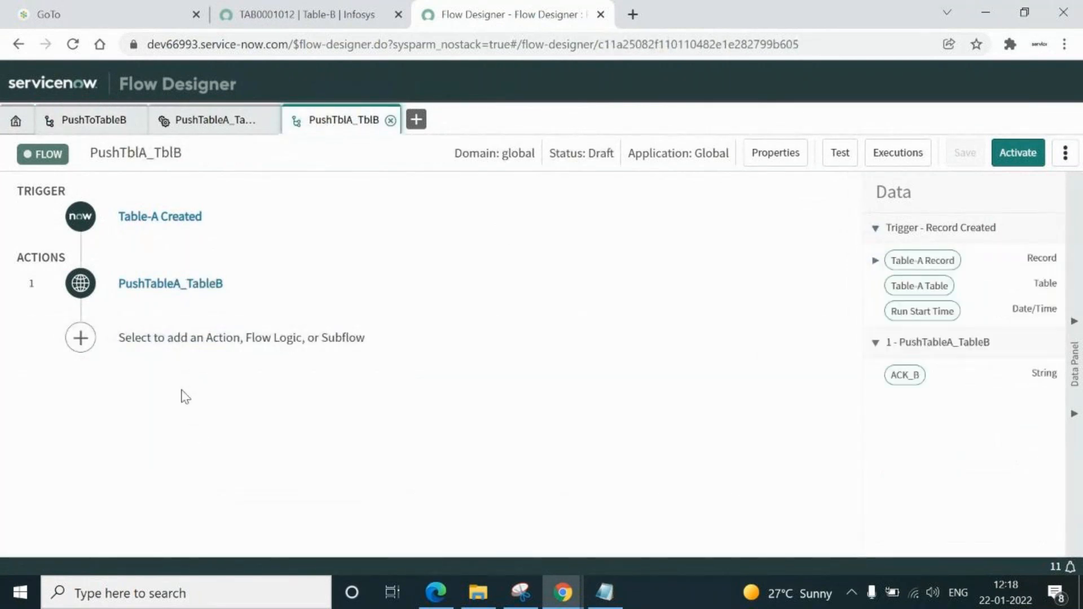
# Add an Update Record action as step 2, targeting the trigger's Table-A Record data pill
pyautogui.click(139, 339)
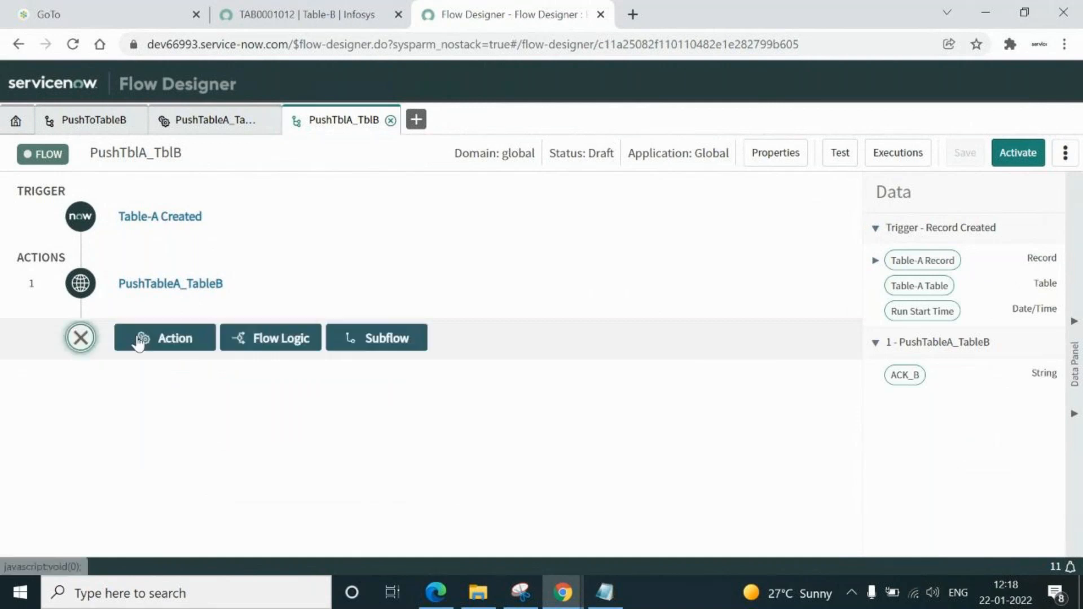
pyautogui.click(171, 340)
pyautogui.write('update')
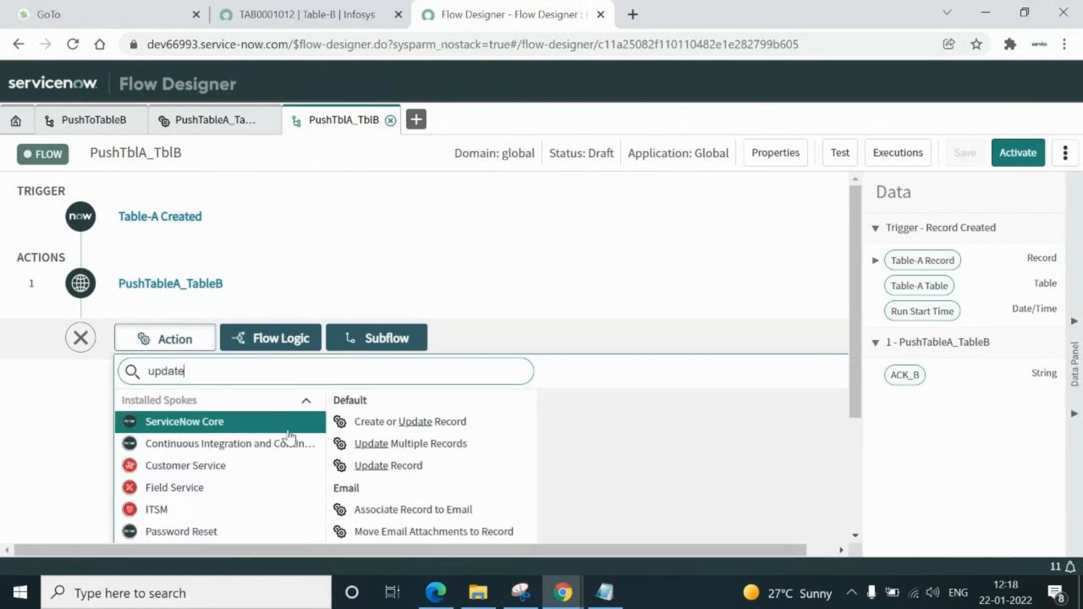
pyautogui.click(378, 466)
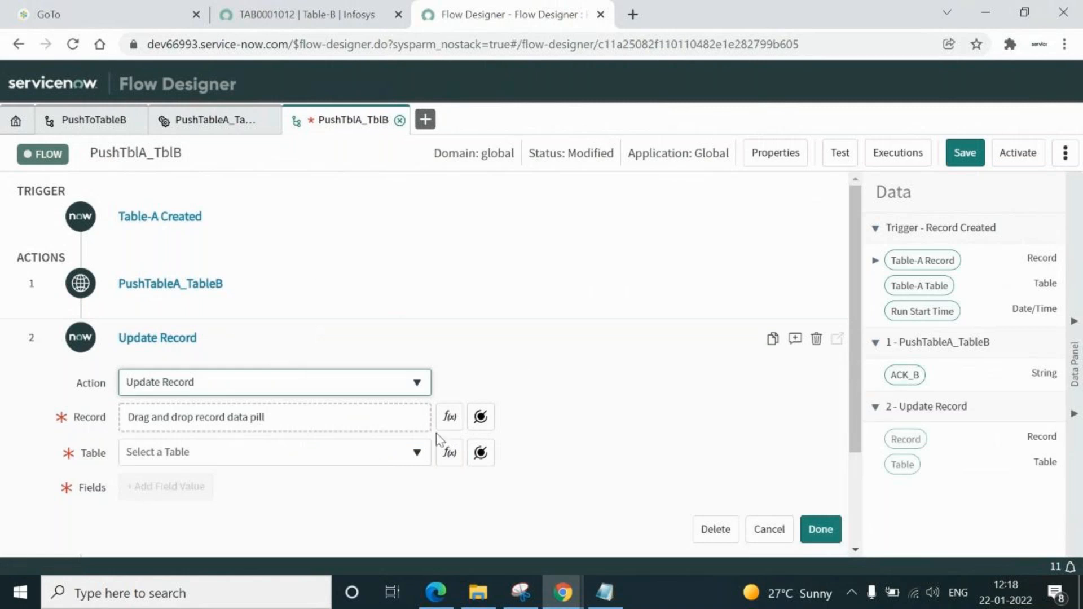
pyautogui.click(480, 418)
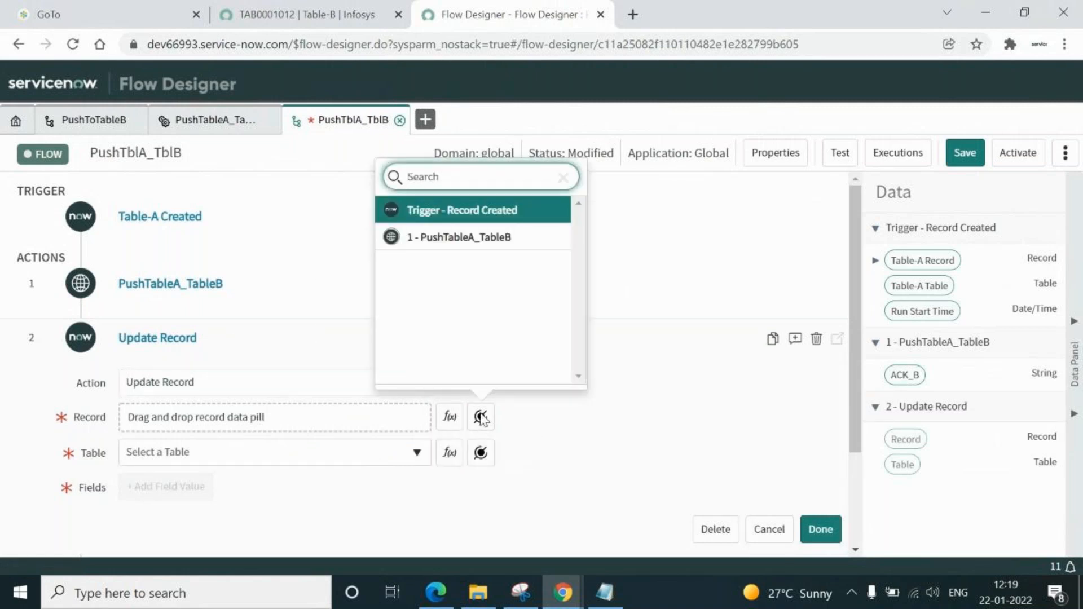
pyautogui.click(467, 213)
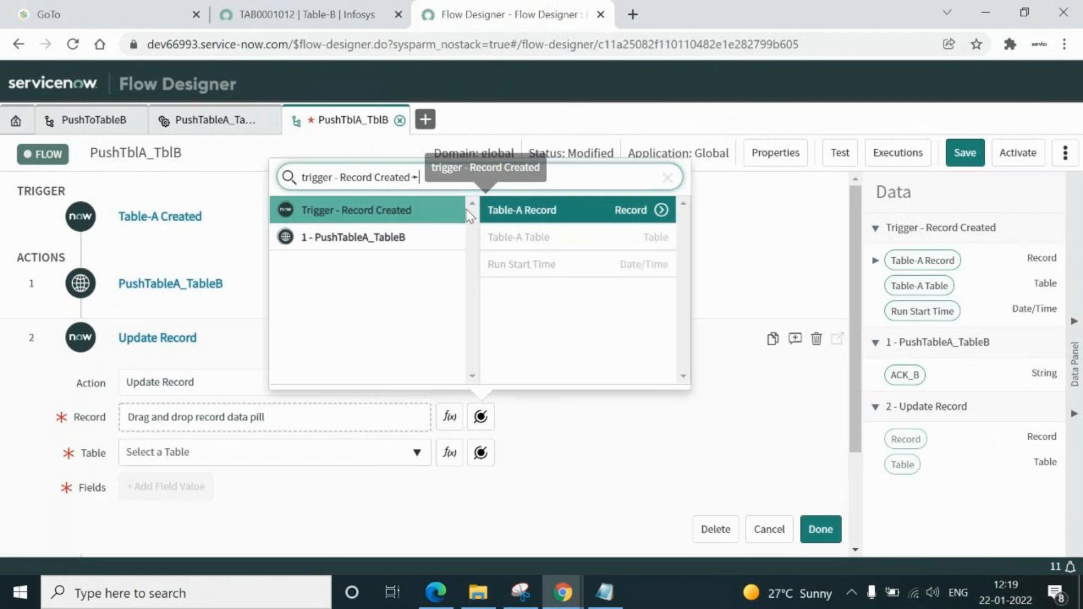
pyautogui.click(529, 212)
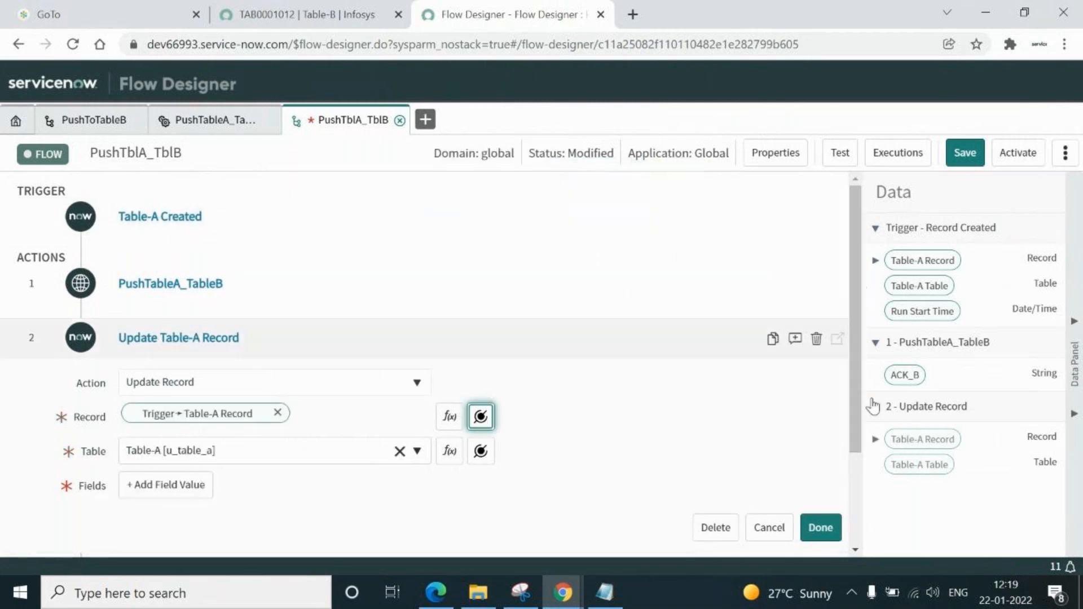
pyautogui.moveTo(855, 418); pyautogui.dragTo(860, 497)
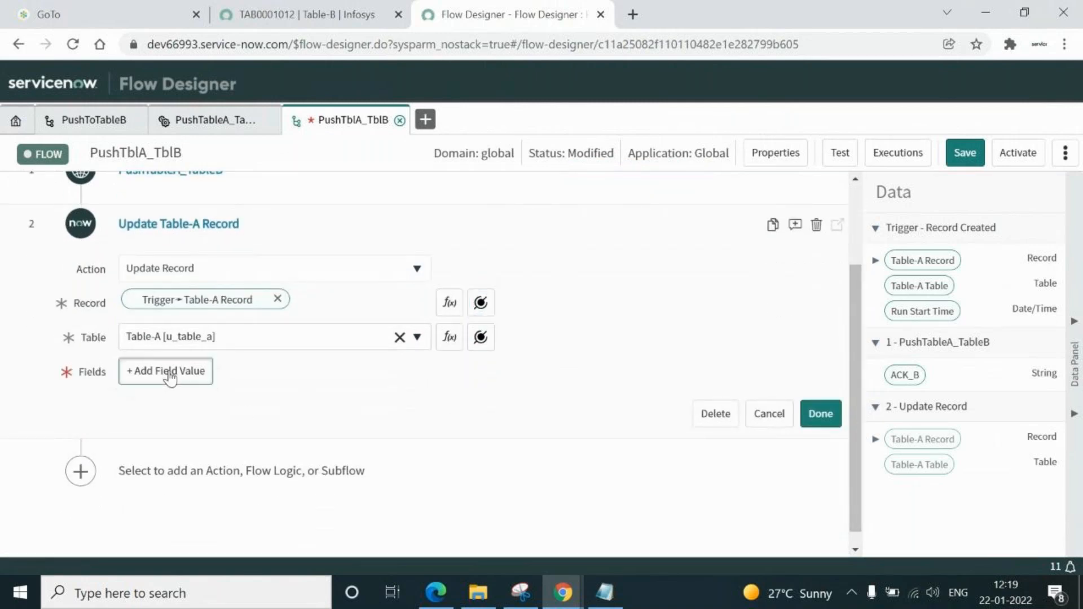
# Add a TableBAck field value set to the 1 ▸ ACK_B data pill, then finish the action with Done
pyautogui.click(169, 372)
pyautogui.click(400, 374)
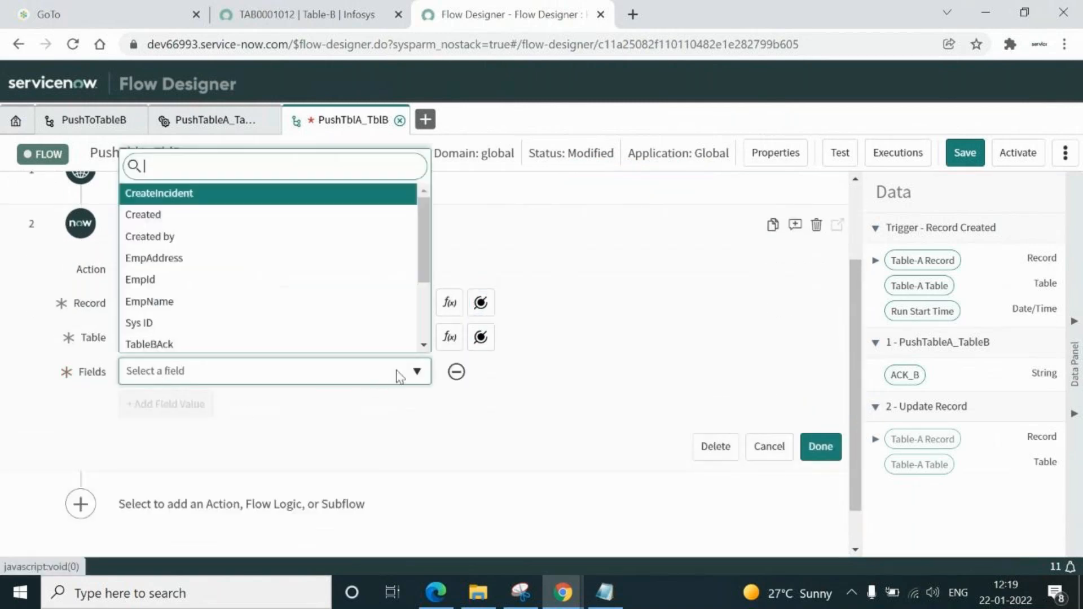
pyautogui.click(162, 345)
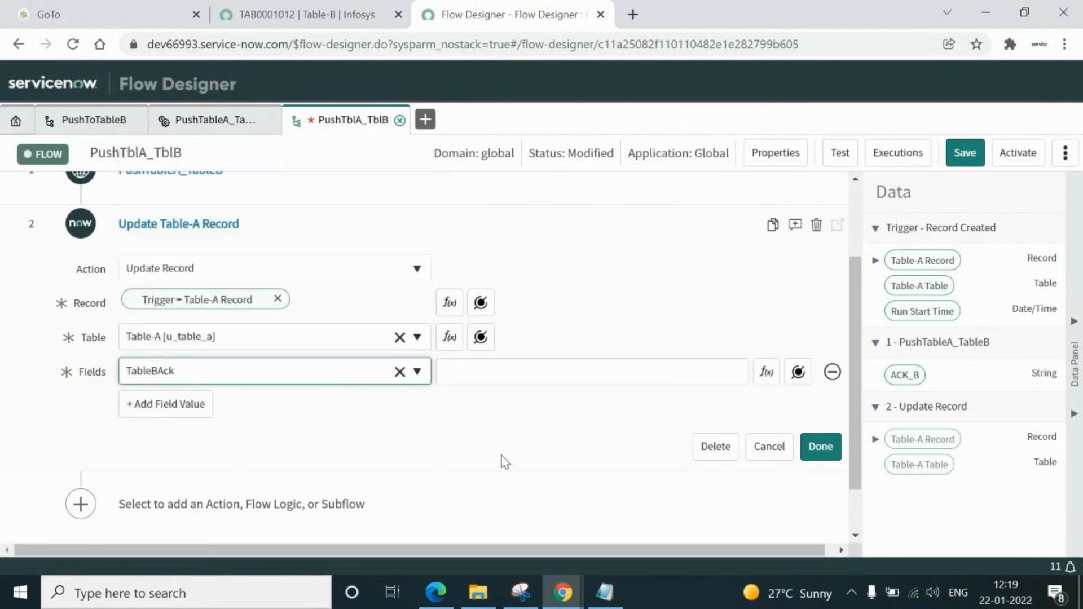
pyautogui.click(565, 365)
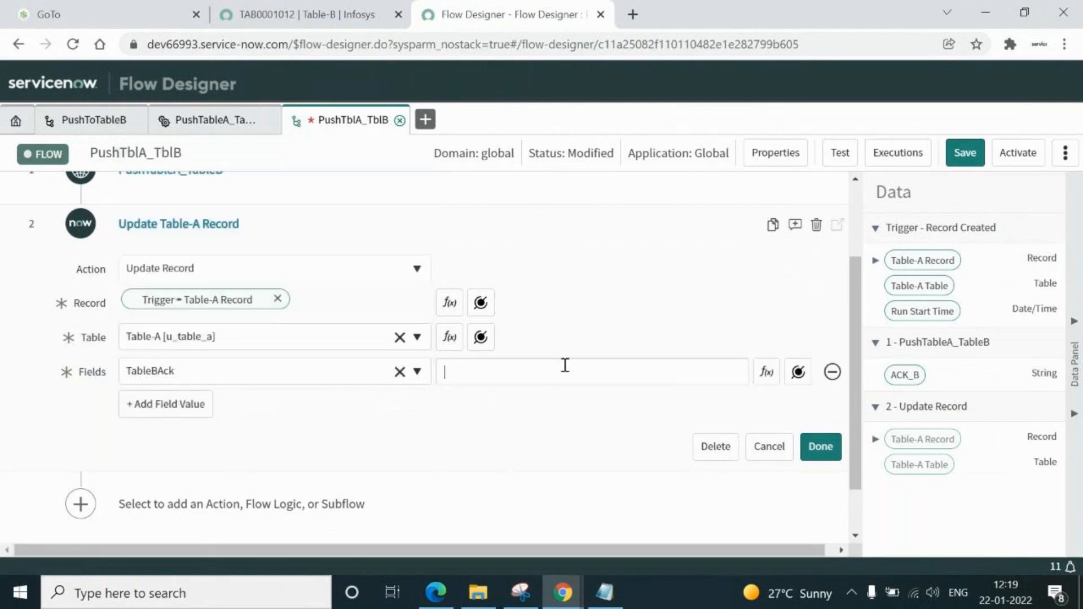
pyautogui.click(797, 372)
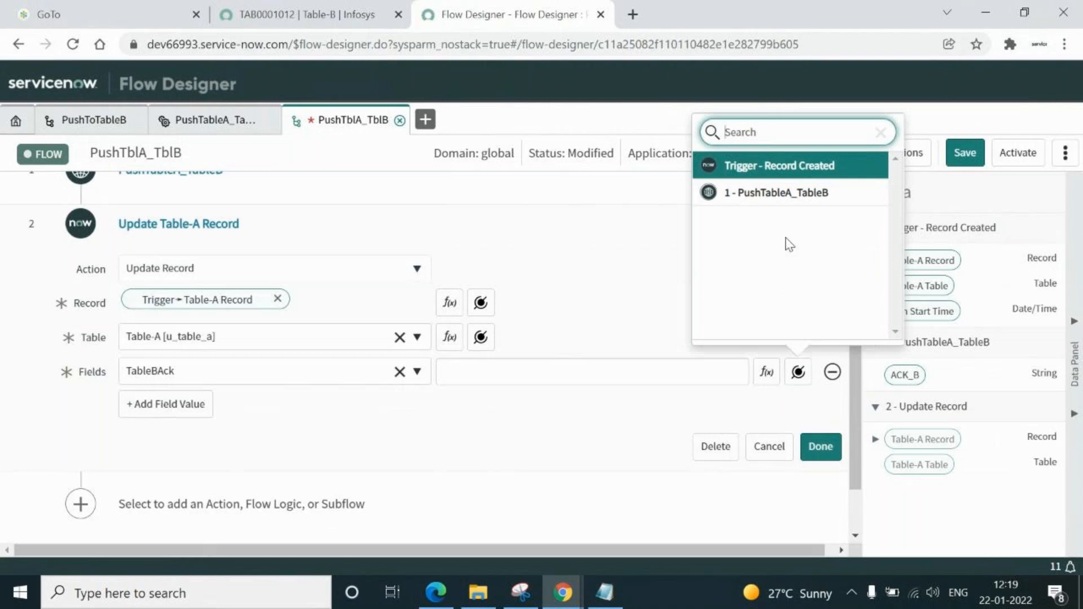
pyautogui.click(787, 193)
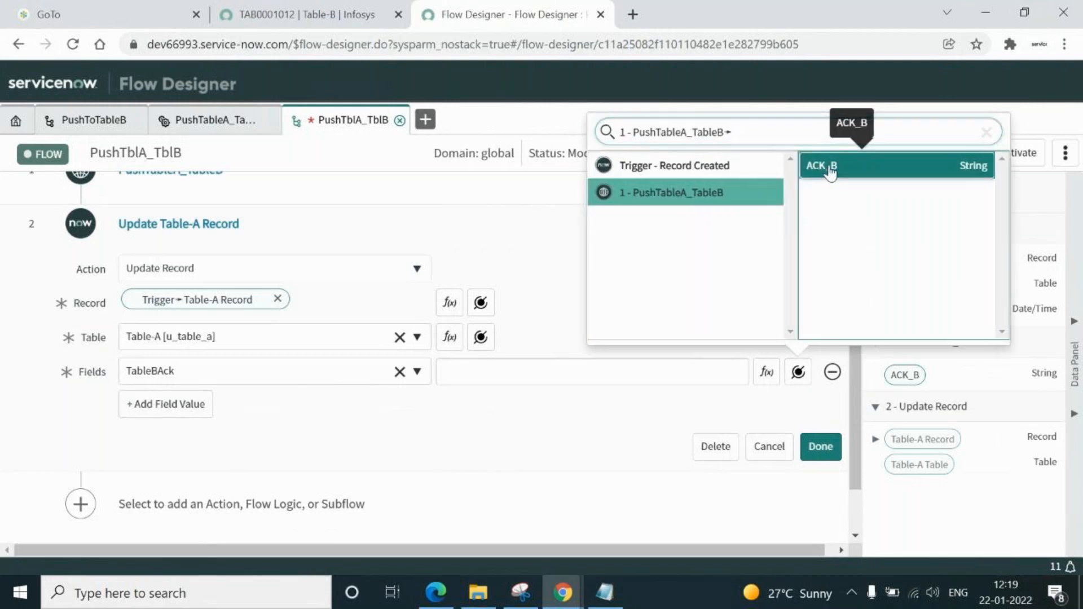
pyautogui.click(830, 169)
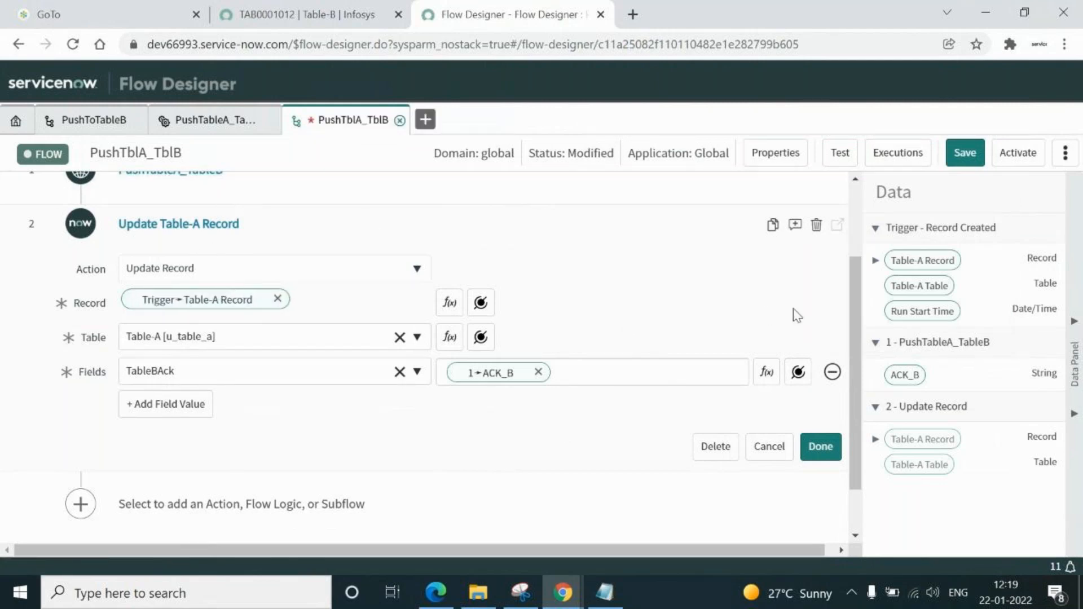
pyautogui.moveTo(858, 326); pyautogui.dragTo(851, 292)
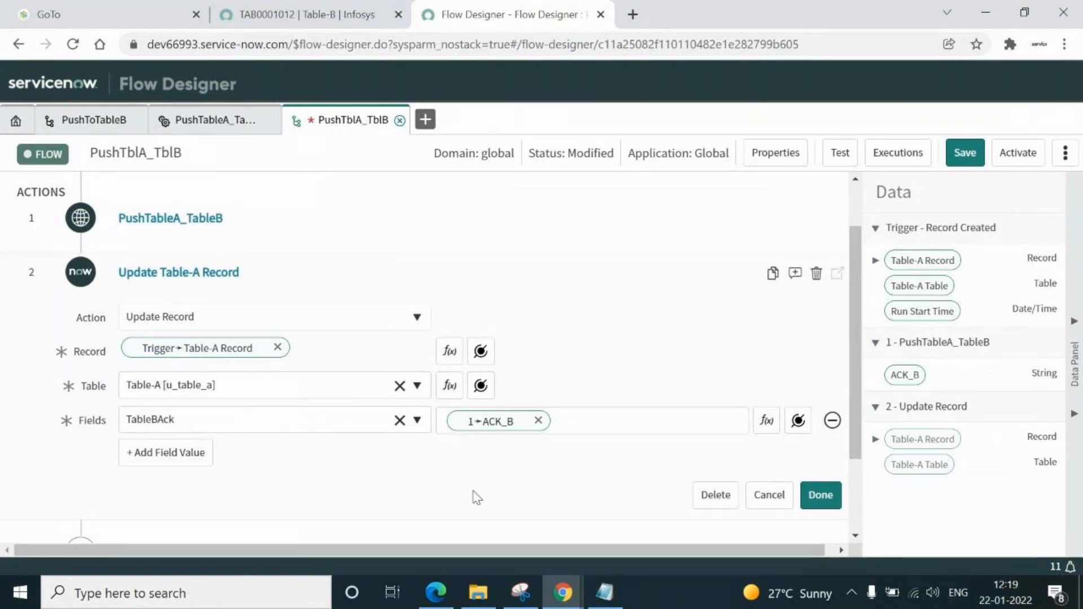
pyautogui.click(818, 499)
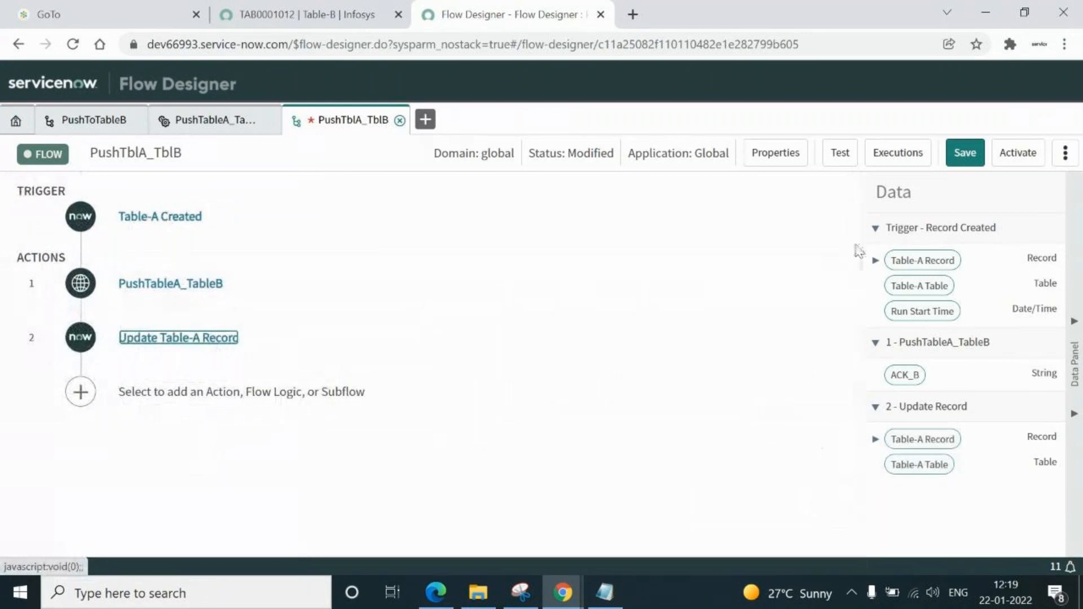
# Save the PushTblA_TblB flow and start activating it
pyautogui.click(962, 155)
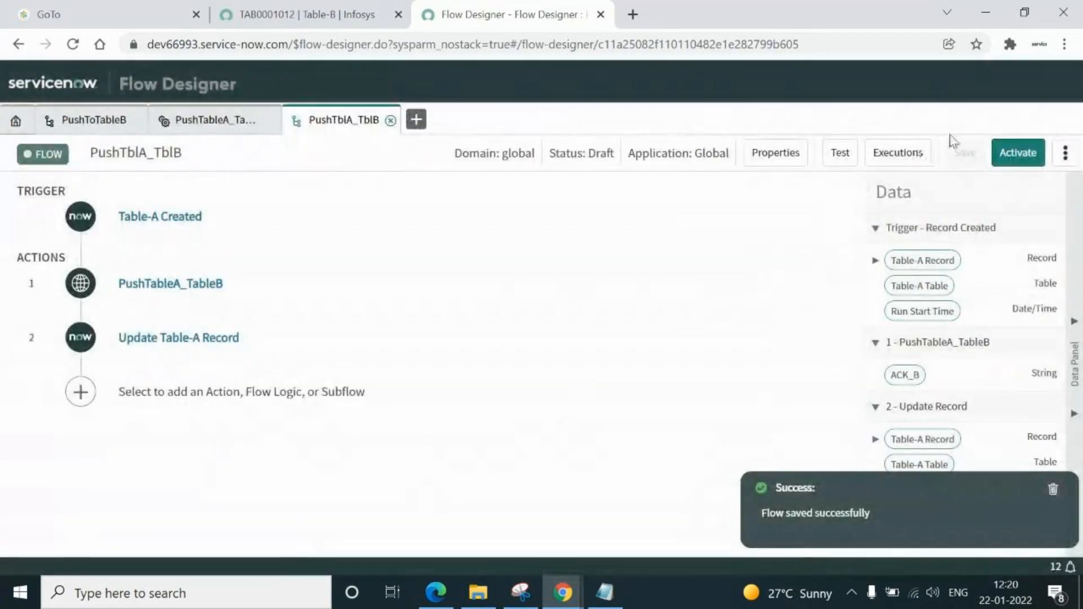
pyautogui.click(1015, 151)
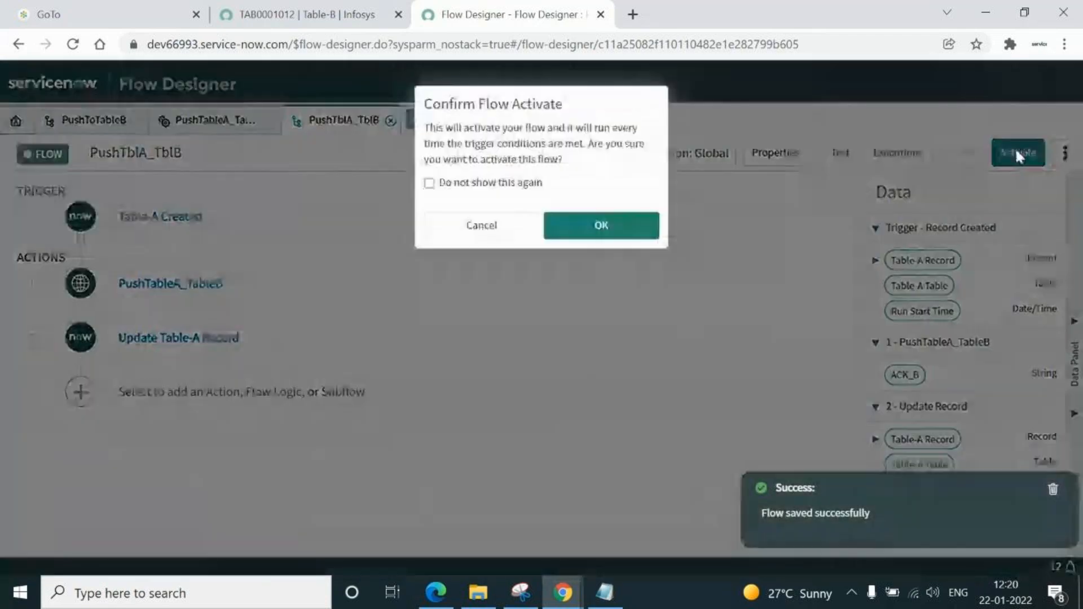
# Confirm the Flow Activate prompt so PushTblA_TblB becomes Published
pyautogui.click(604, 232)
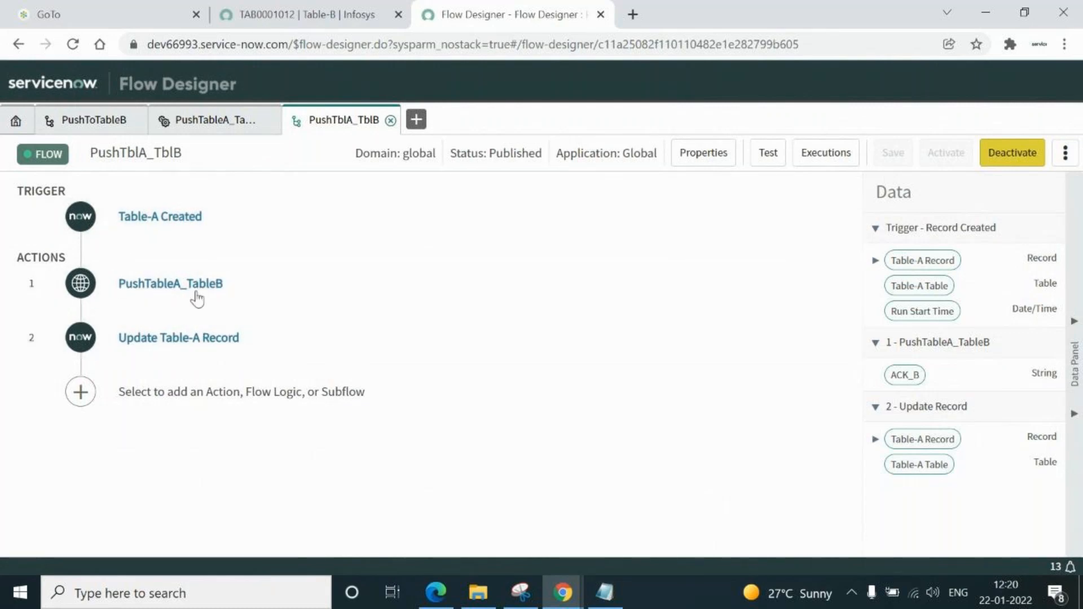
# Review both flow actions, check TableBAck maps to 1 ▸ ACK_B, then view Table-B record TAB0001012
pyautogui.click(165, 287)
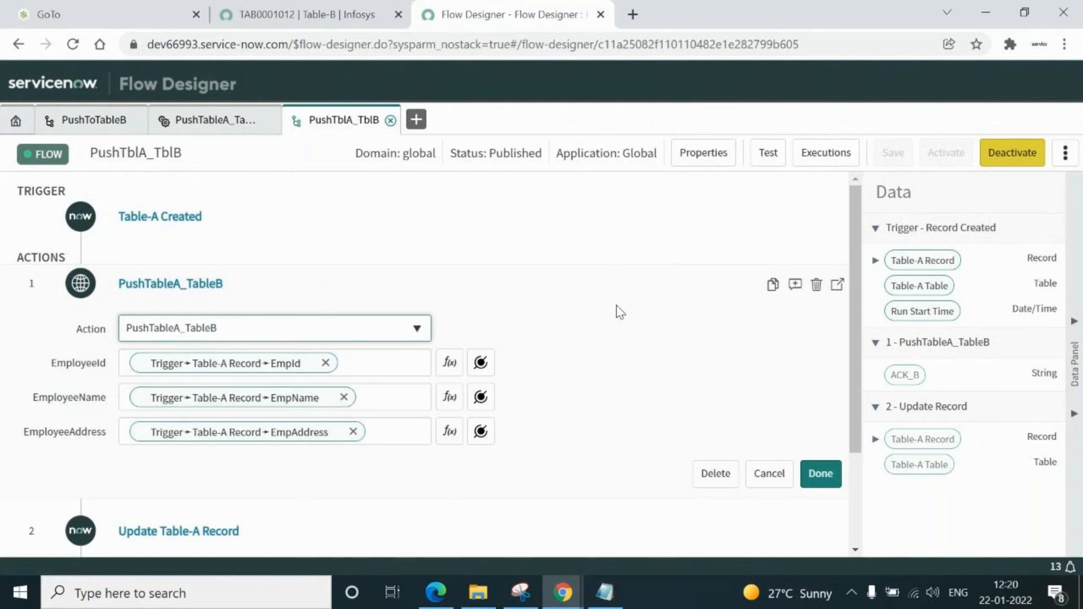
pyautogui.moveTo(857, 248); pyautogui.dragTo(860, 320)
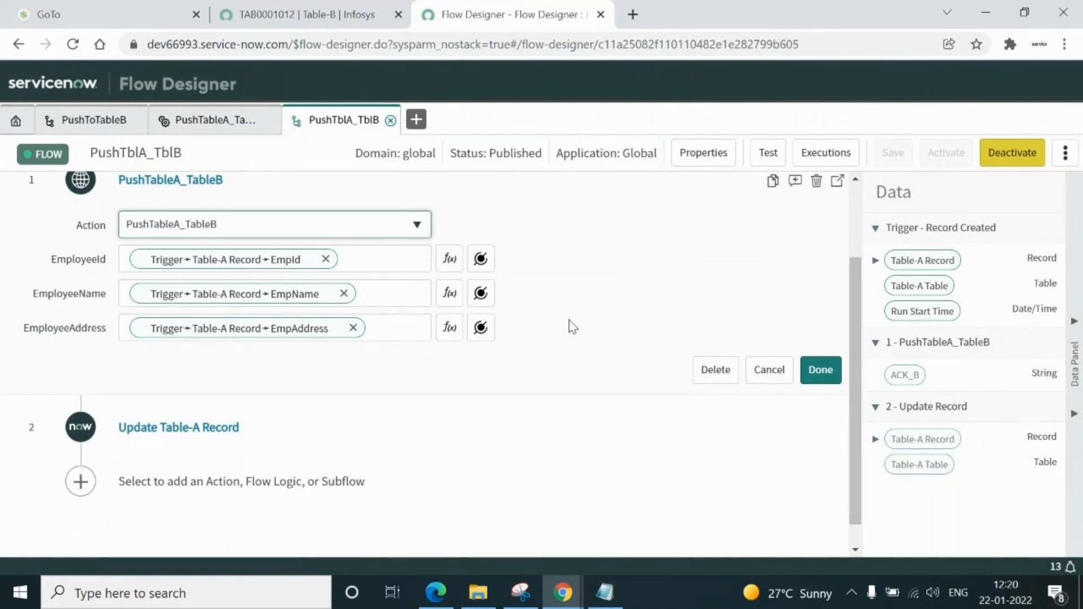
pyautogui.click(178, 430)
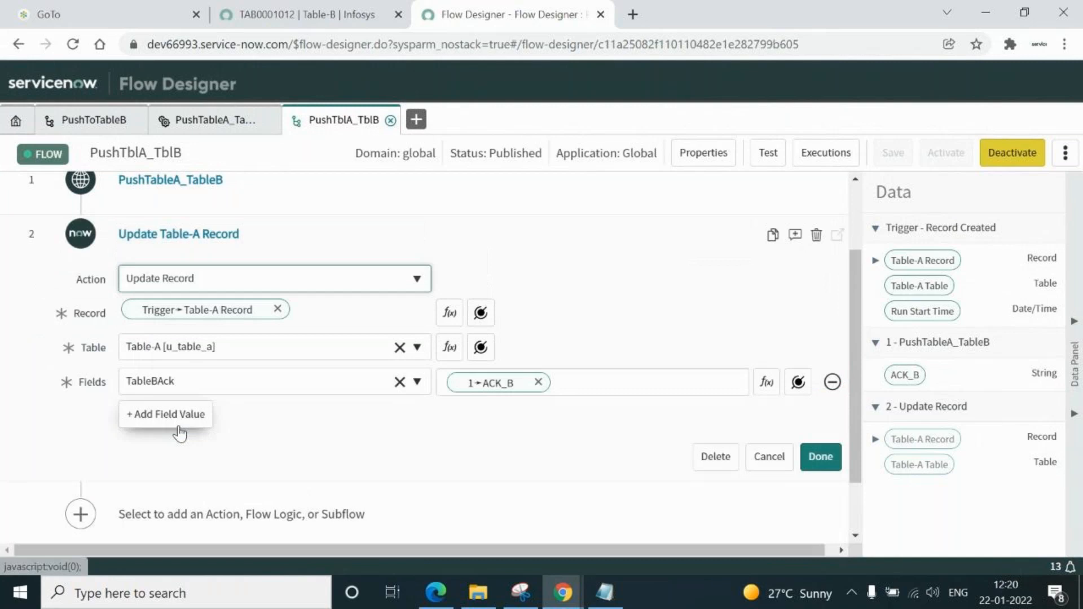
pyautogui.click(621, 380)
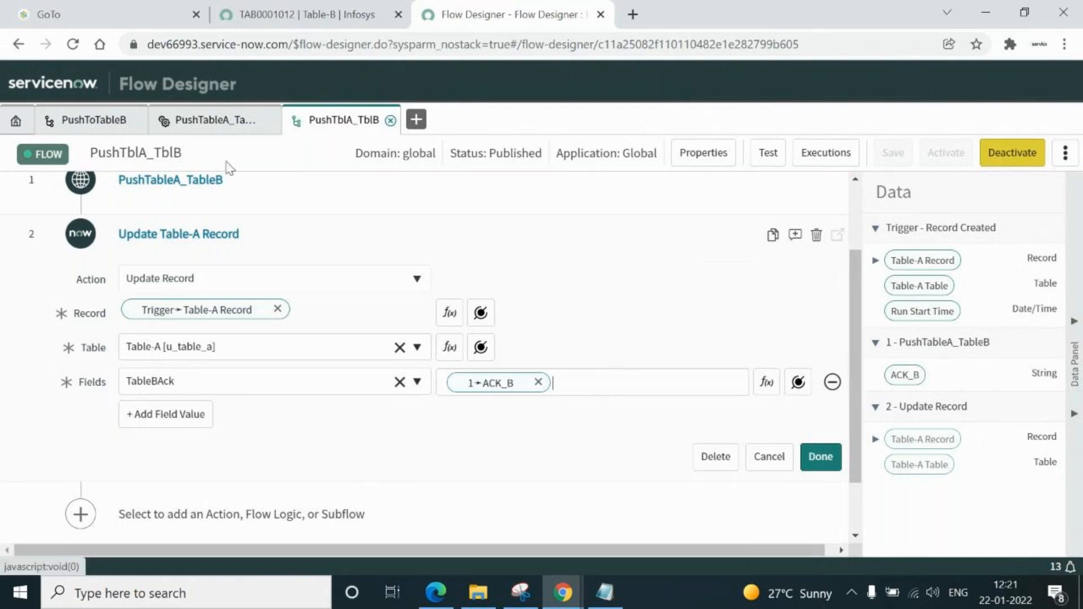
pyautogui.click(308, 16)
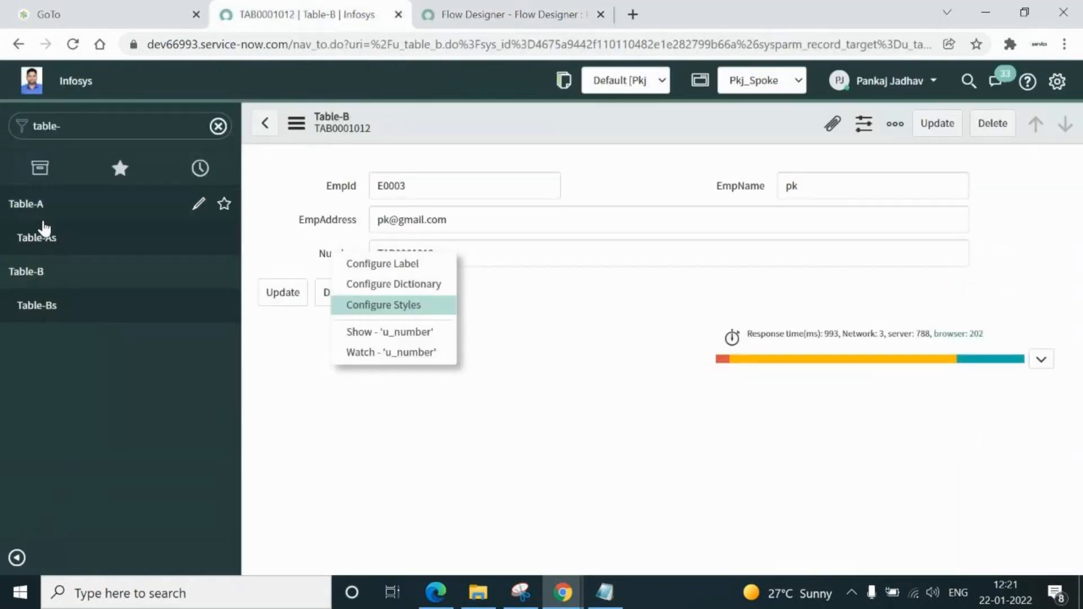
# Check that Table-A record E0009 has an empty TableBAck, then close the Update Table-A Record editor
pyautogui.click(42, 239)
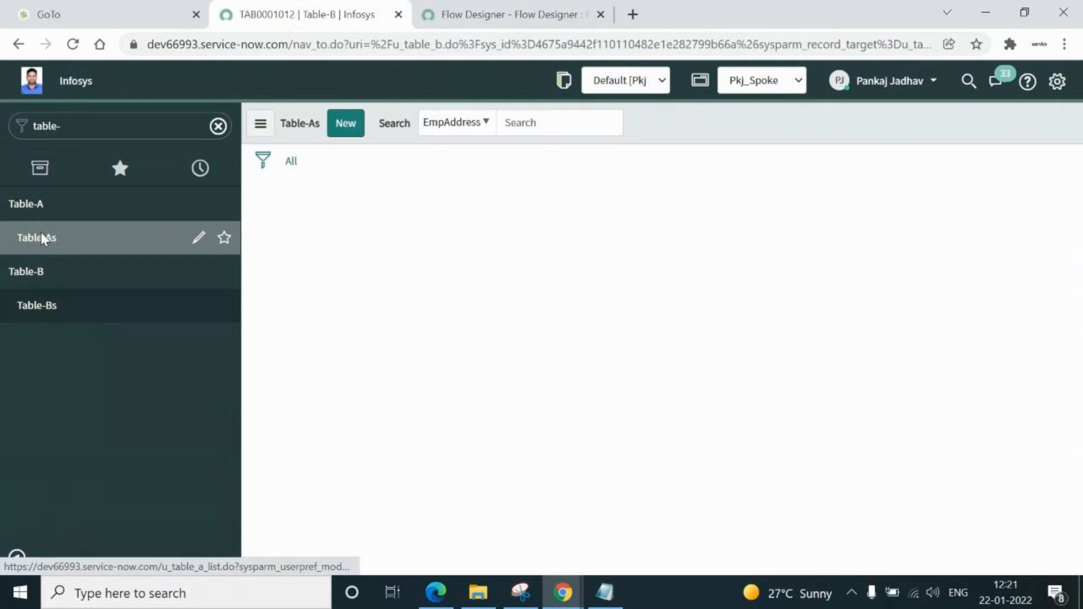
pyautogui.click(362, 258)
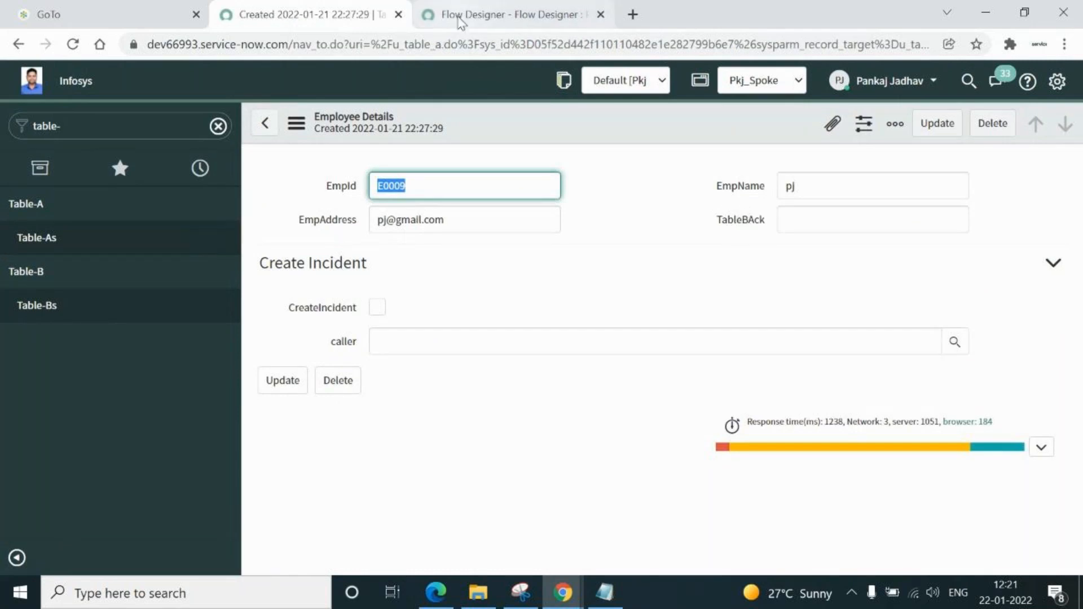
pyautogui.click(460, 22)
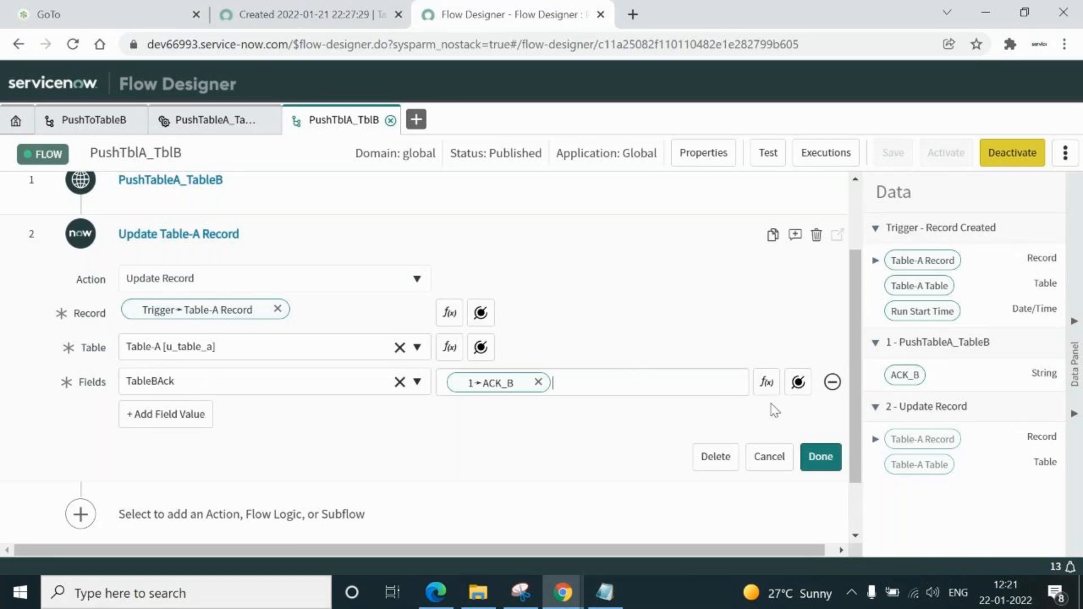
pyautogui.click(821, 458)
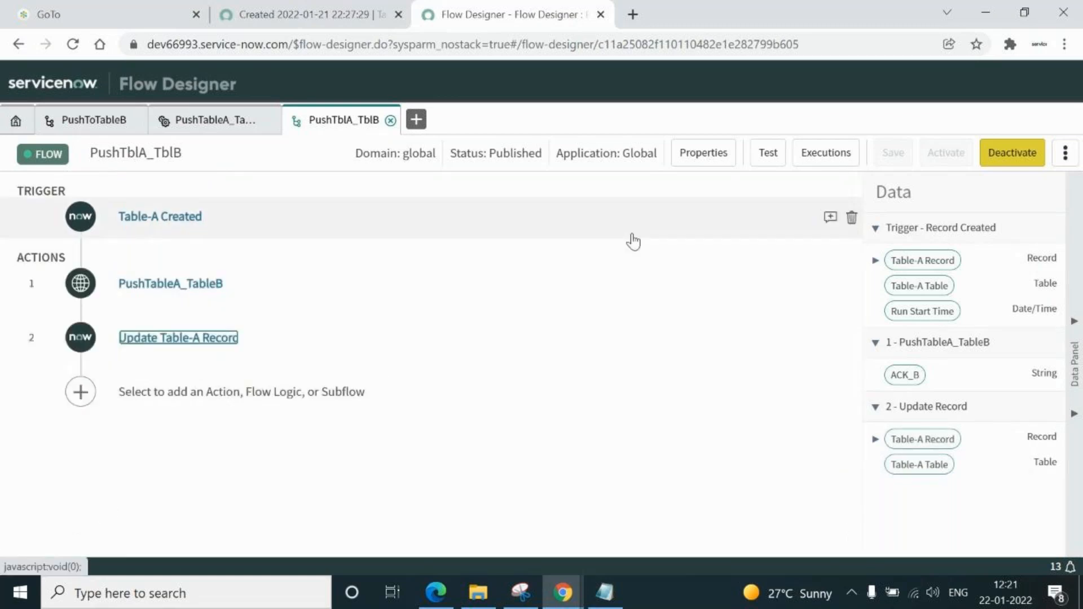
# Select all records in the Table-As list and delete them
pyautogui.click(324, 22)
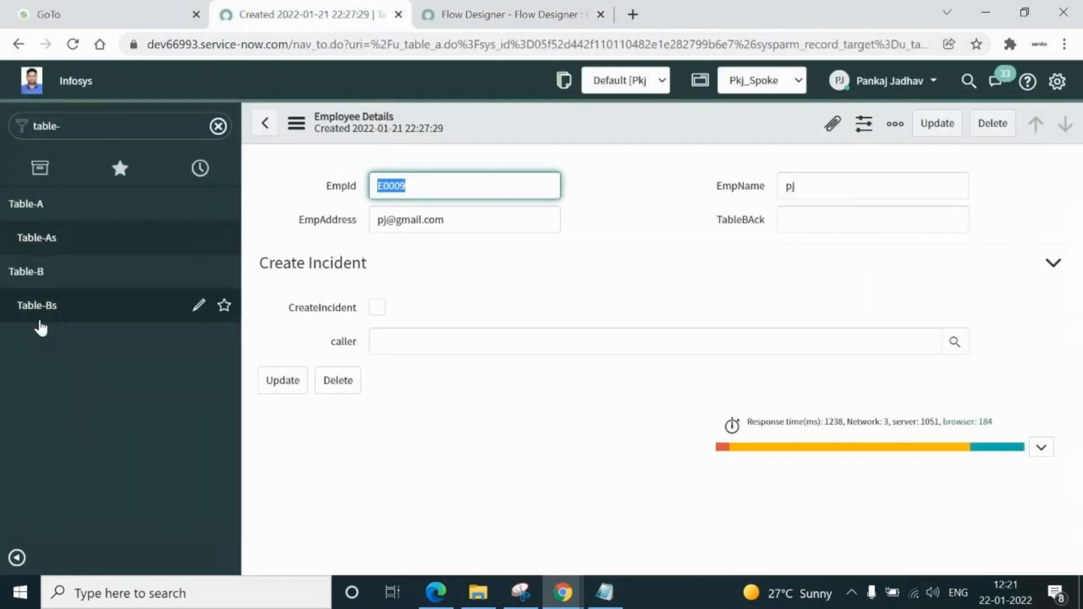
pyautogui.click(40, 239)
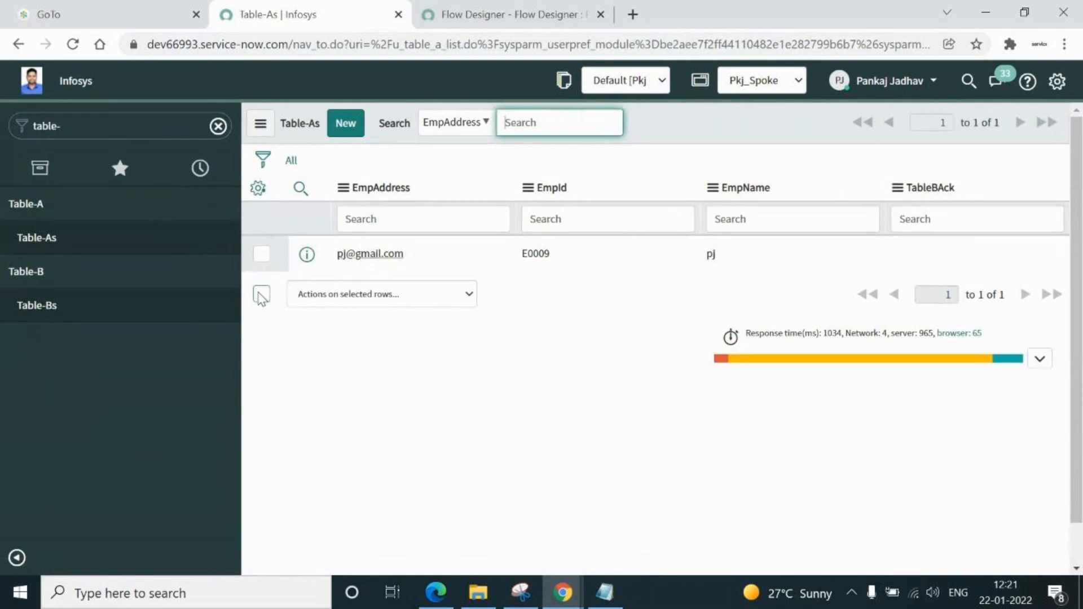
pyautogui.click(261, 295)
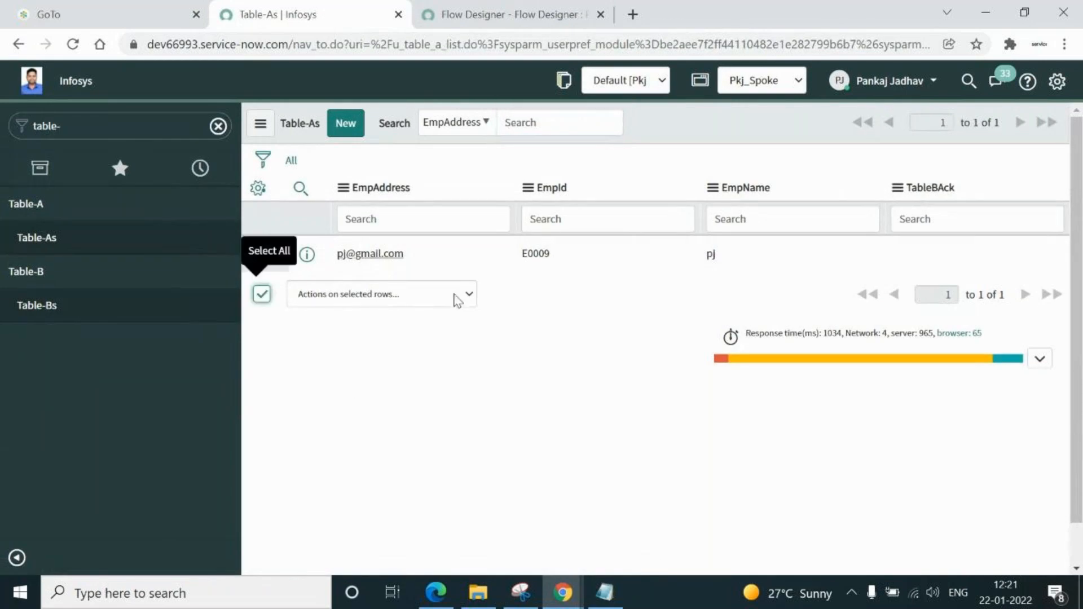
pyautogui.click(455, 294)
pyautogui.click(350, 325)
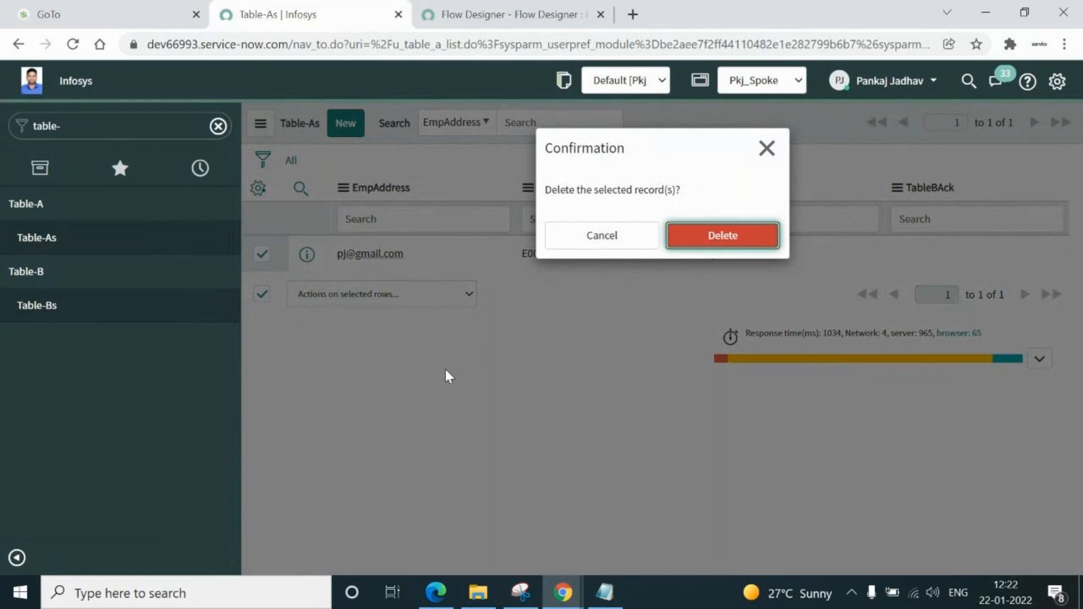
pyautogui.press('Return')
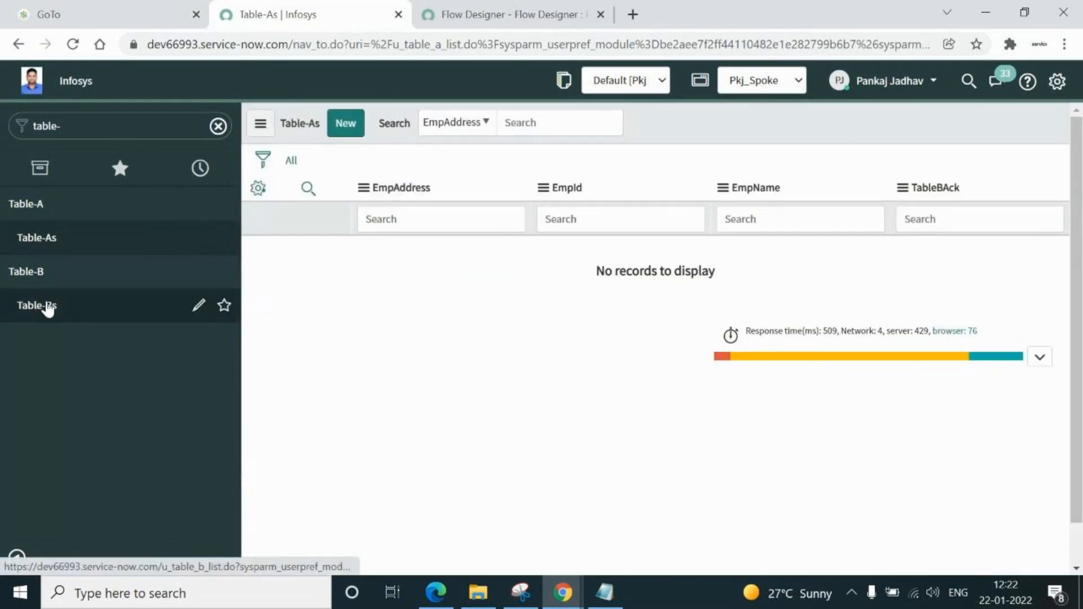
# Delete the only record in the Table-Bs list
pyautogui.click(48, 307)
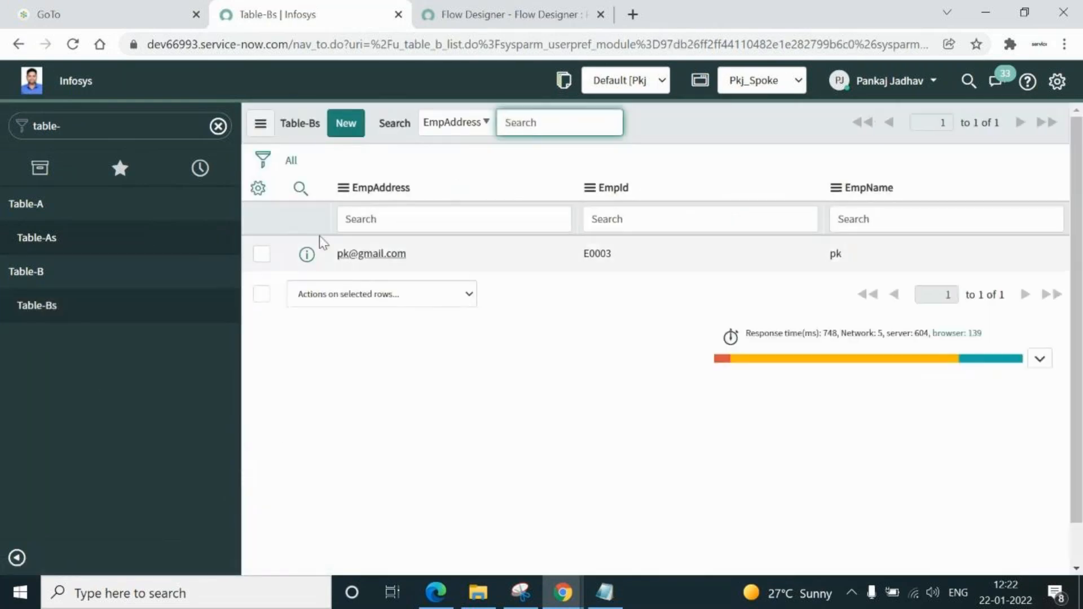
pyautogui.click(261, 253)
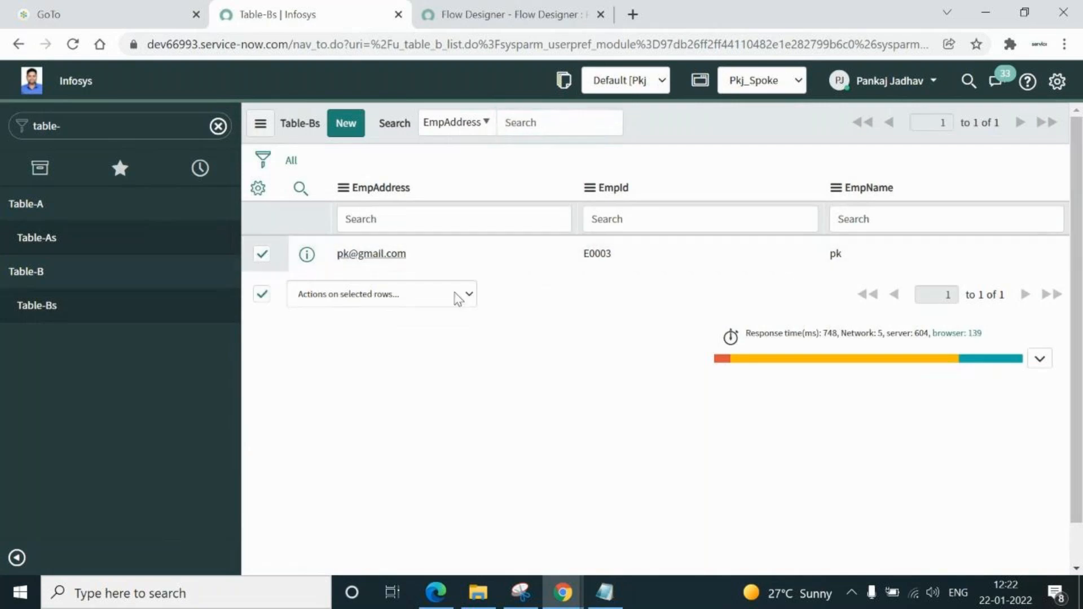
pyautogui.click(458, 296)
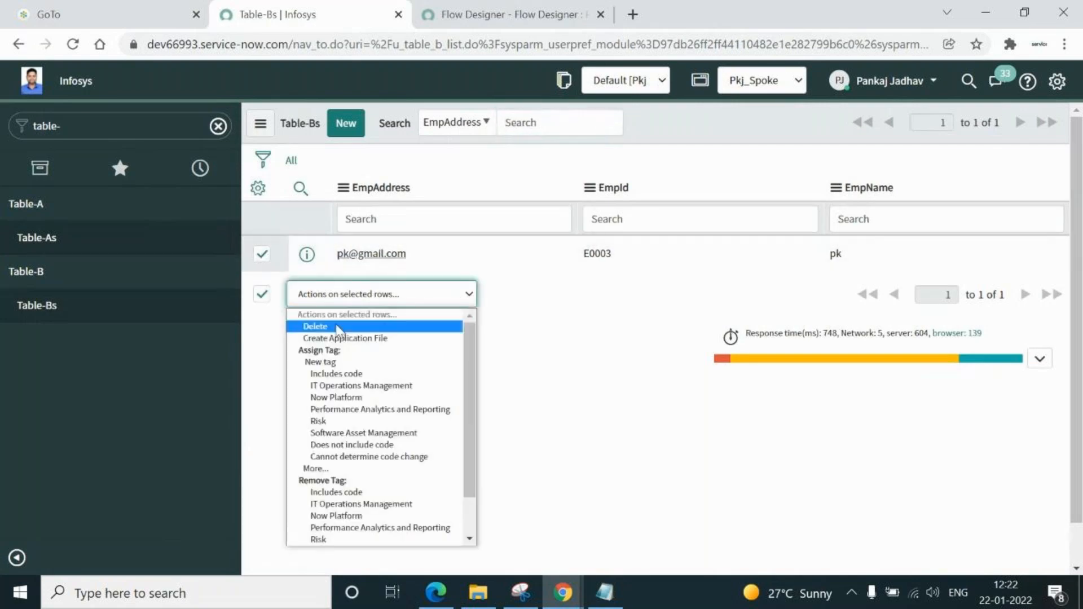
pyautogui.click(337, 327)
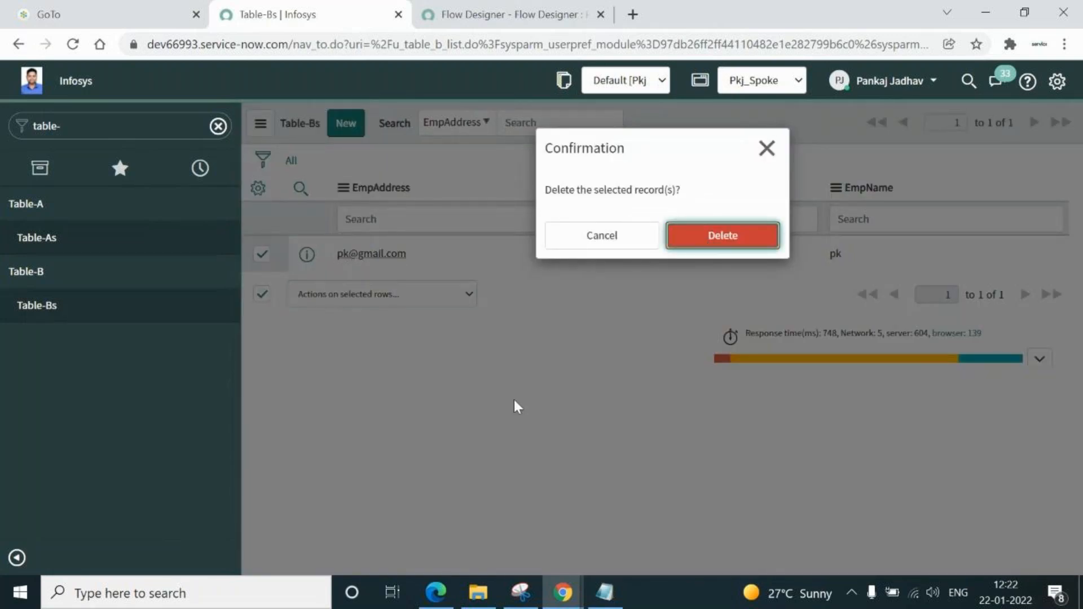
pyautogui.press('Return')
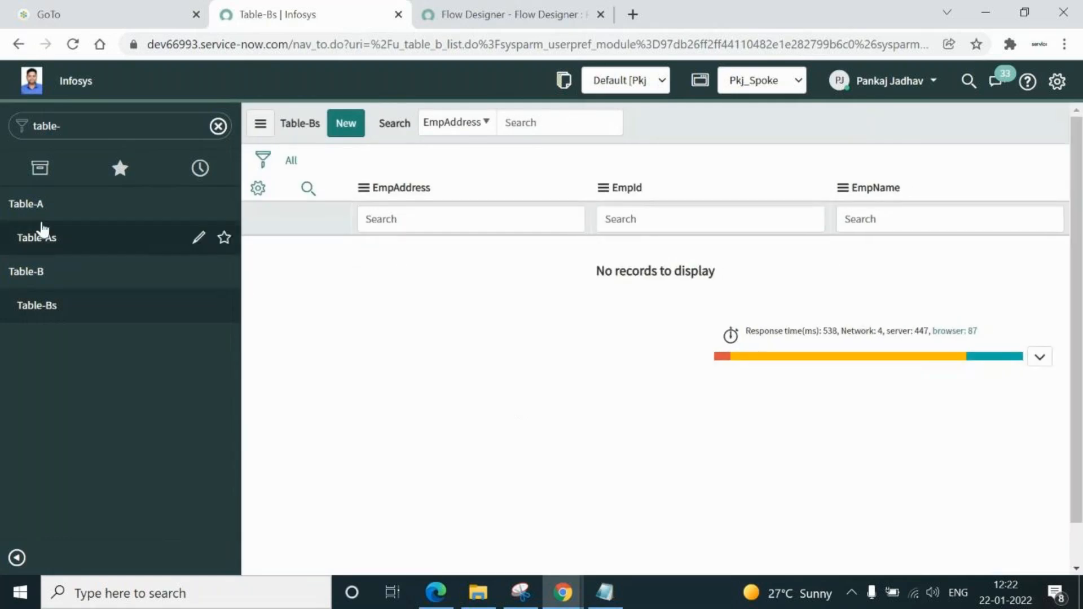
# Start a new Table-A record E0001 and enter the employee's name and address
pyautogui.click(37, 239)
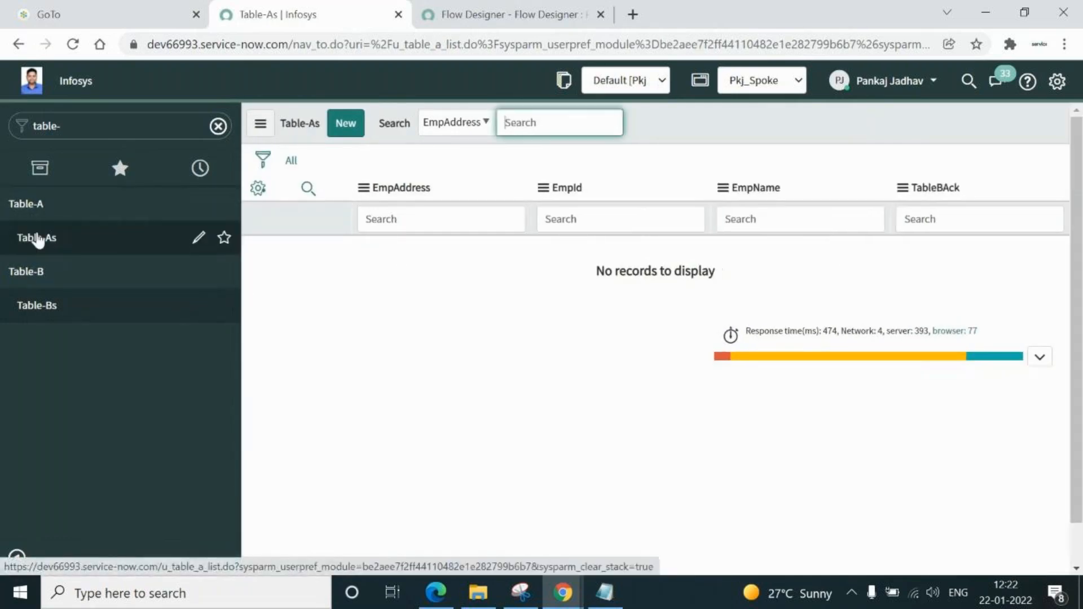
pyautogui.click(346, 124)
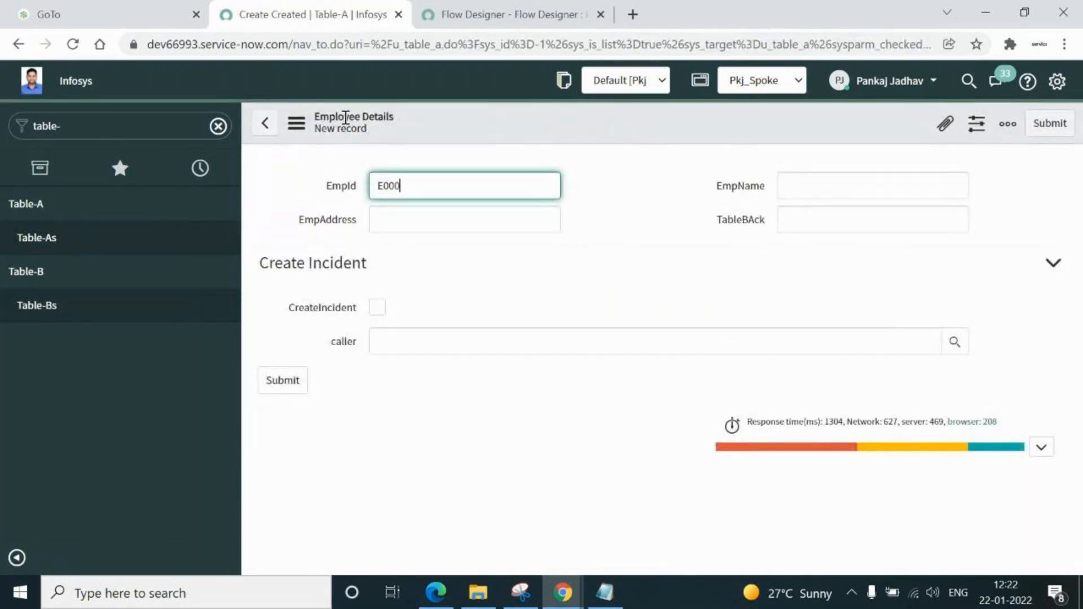
pyautogui.click(854, 182)
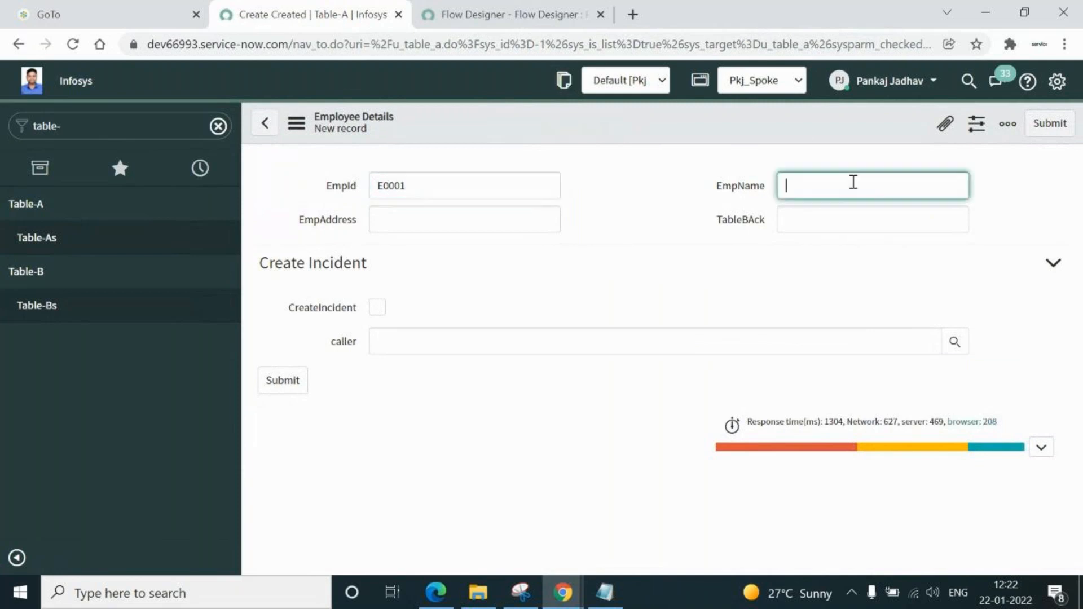
pyautogui.write('Rahul')
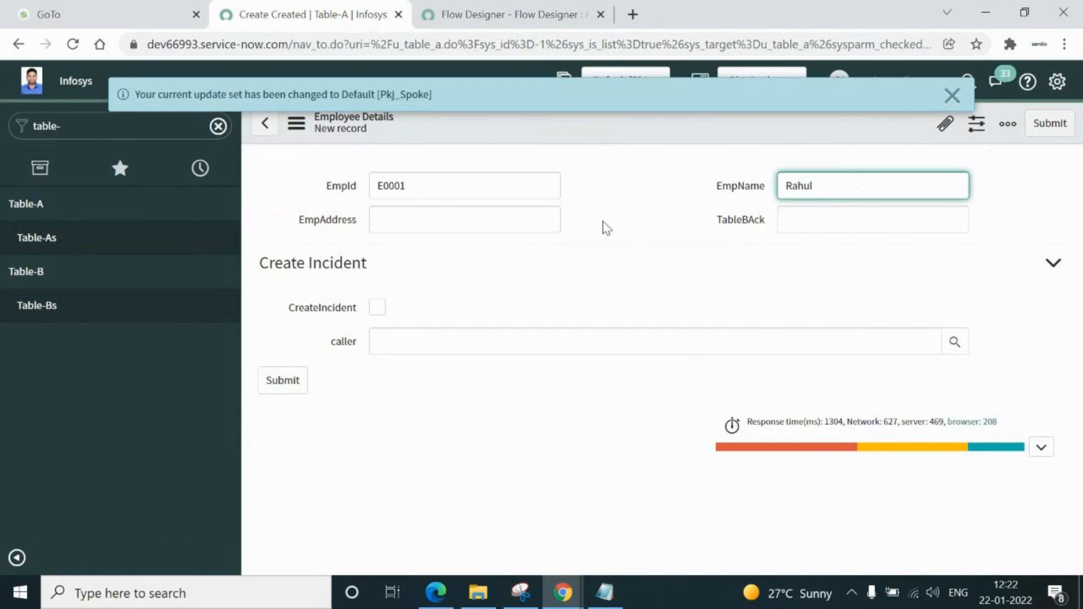
pyautogui.click(492, 221)
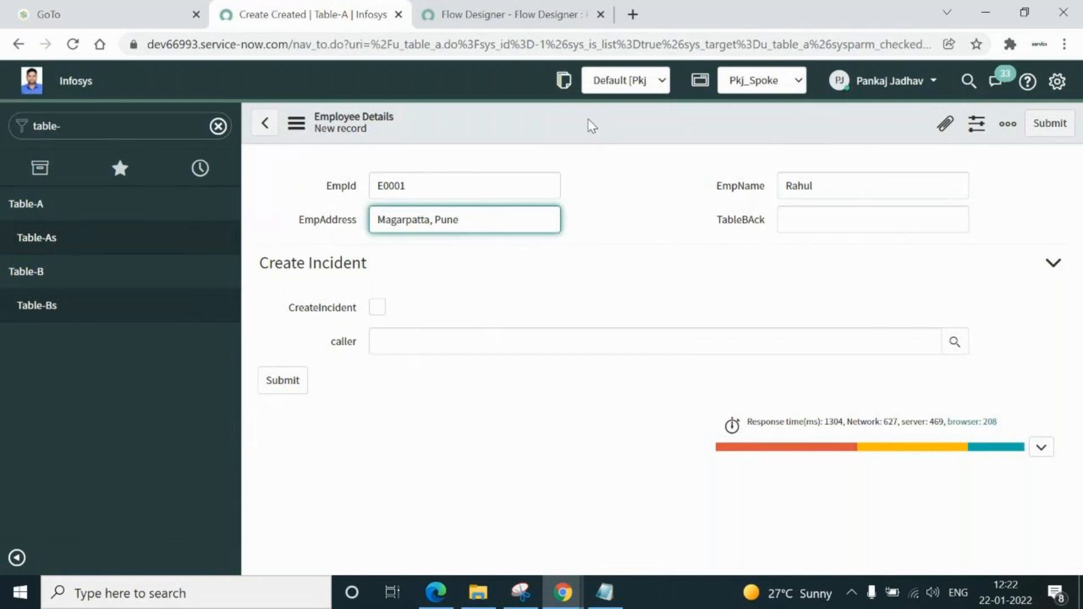
# Leave TableBAck blank and save the new Table-A record from the form header menu
pyautogui.rightClick(591, 125)
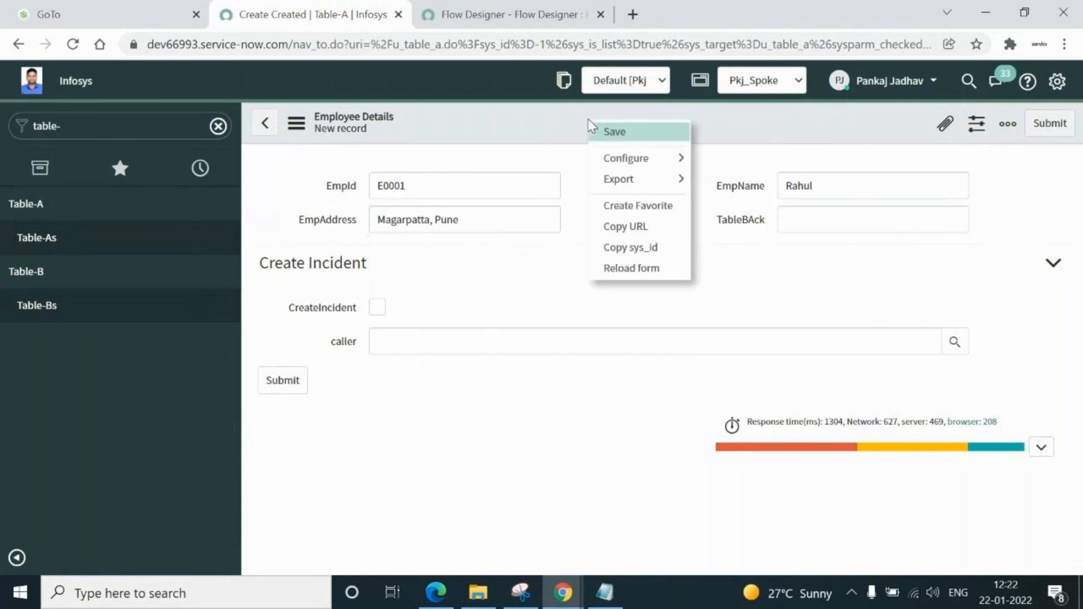
pyautogui.click(581, 113)
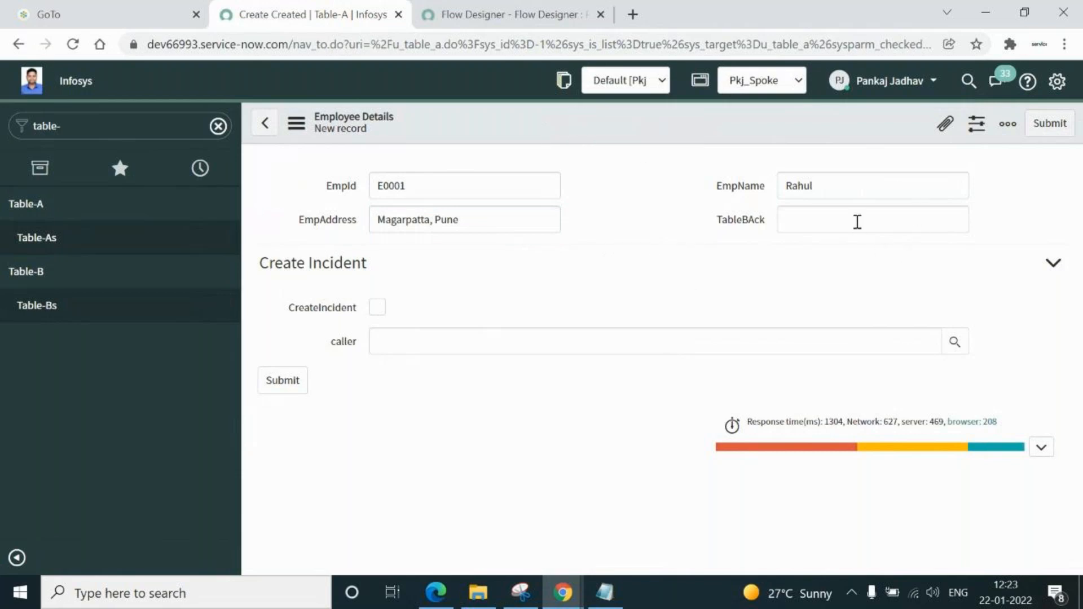
pyautogui.click(857, 221)
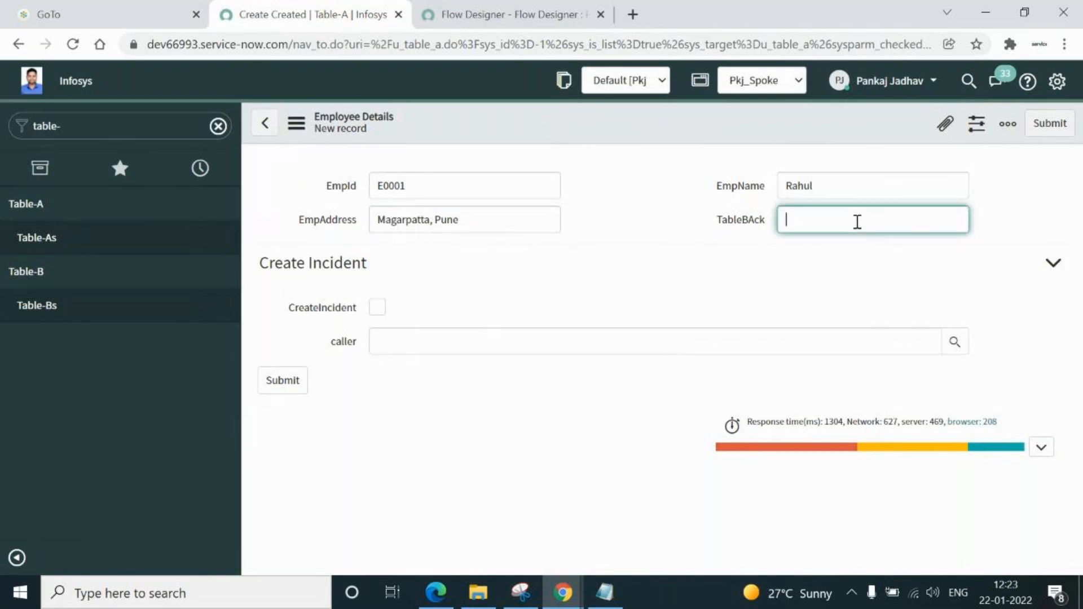
pyautogui.click(564, 129)
pyautogui.rightClick(564, 130)
pyautogui.click(594, 142)
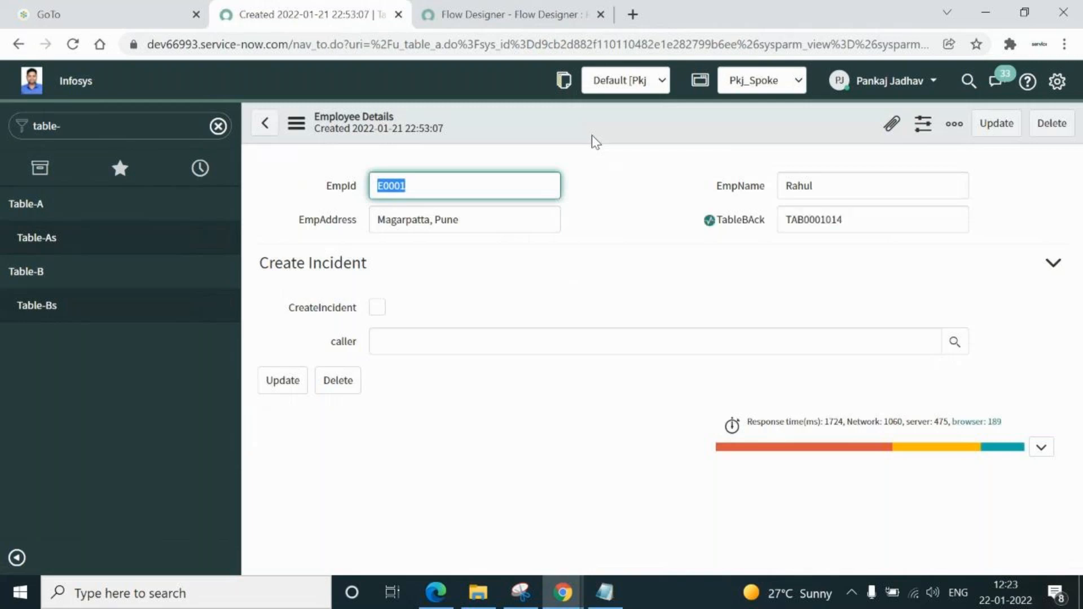
# Verify TableBAck TAB0001014 matches the flow-created Table-B record, then return to Flow Designer
pyautogui.doubleClick(865, 224)
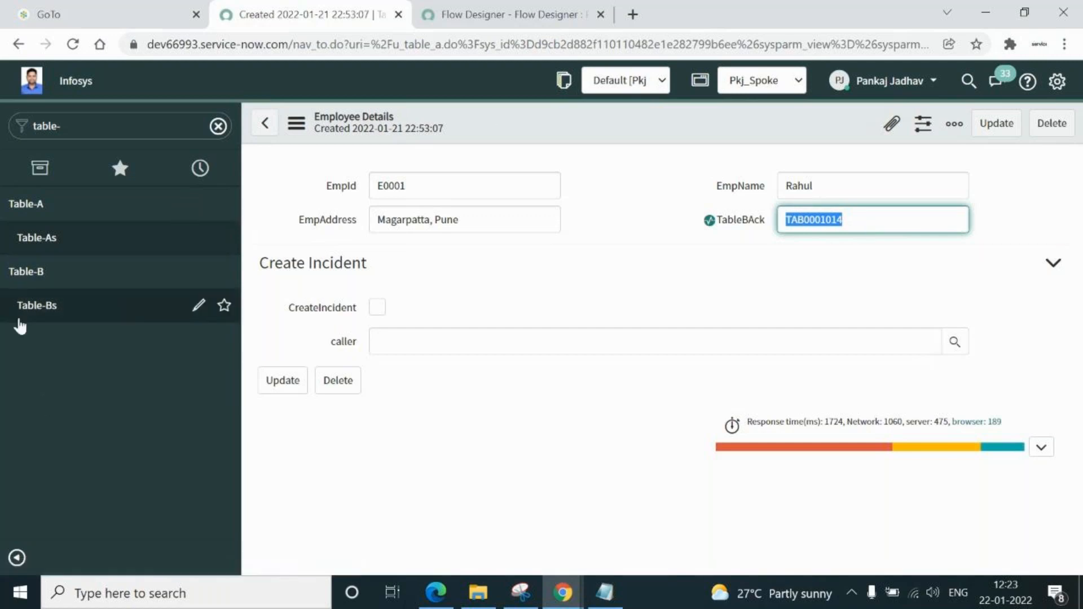
pyautogui.click(31, 309)
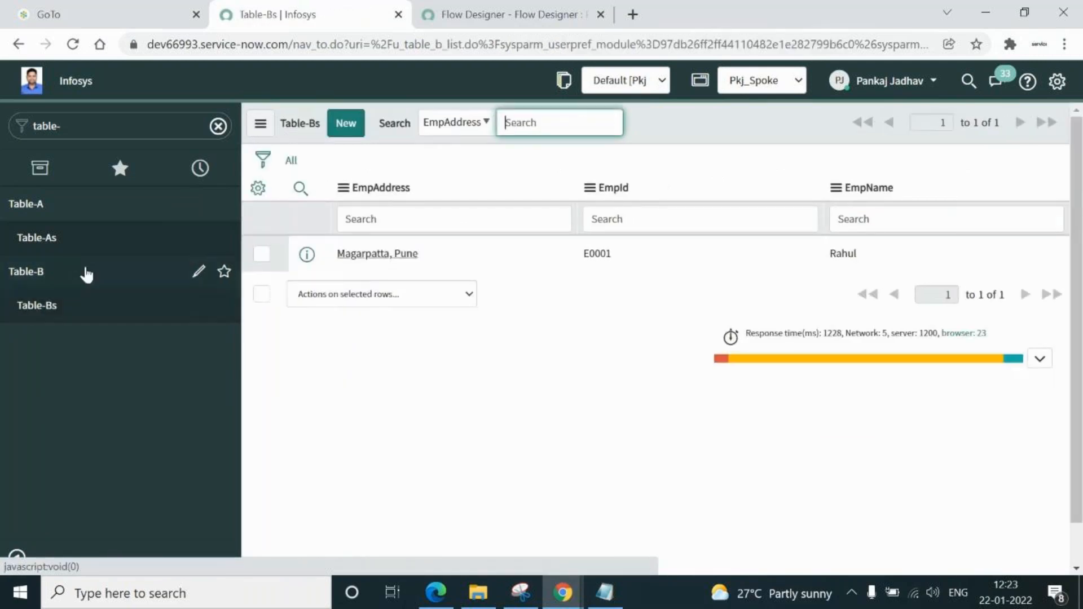
pyautogui.click(356, 255)
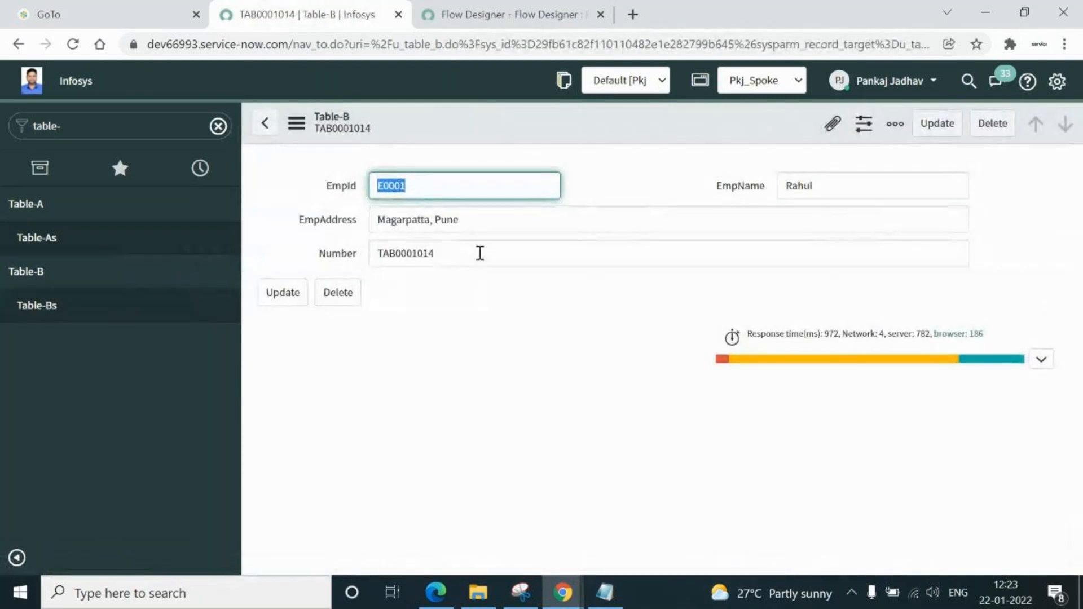
pyautogui.doubleClick(479, 254)
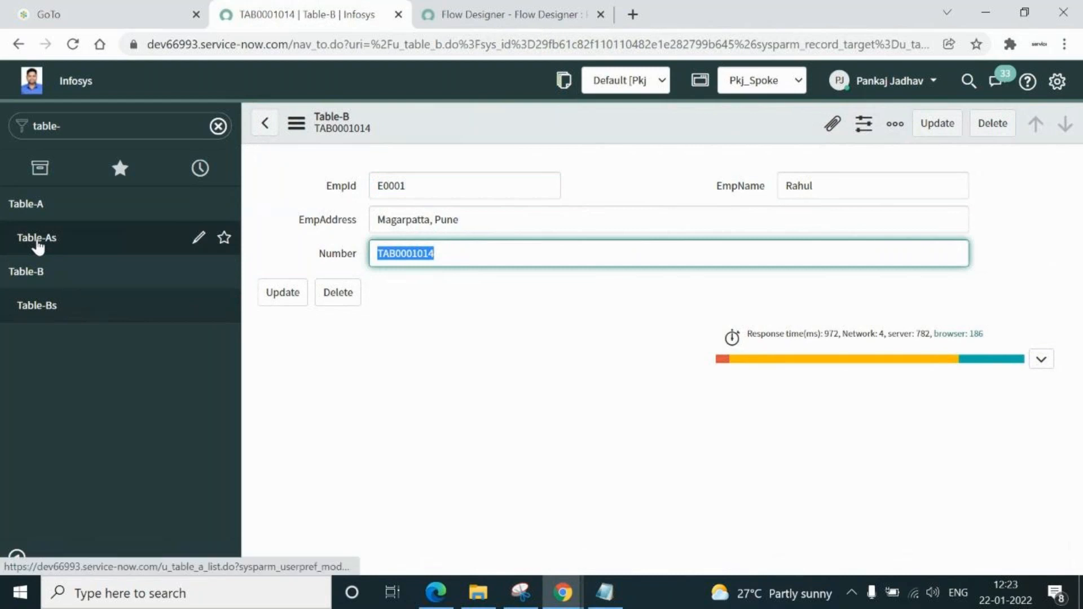
pyautogui.click(38, 243)
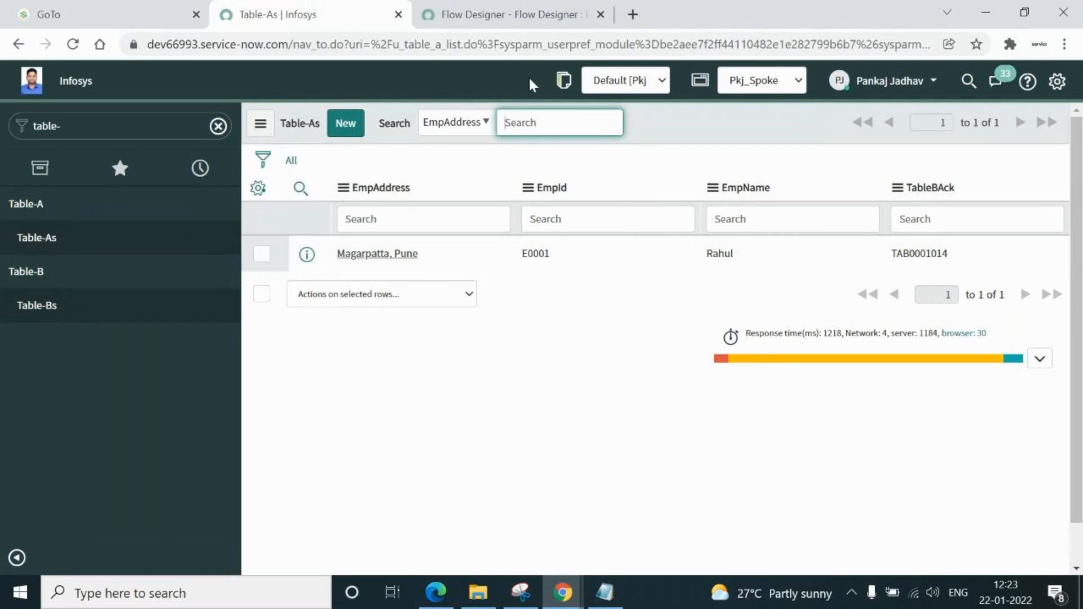
pyautogui.click(506, 17)
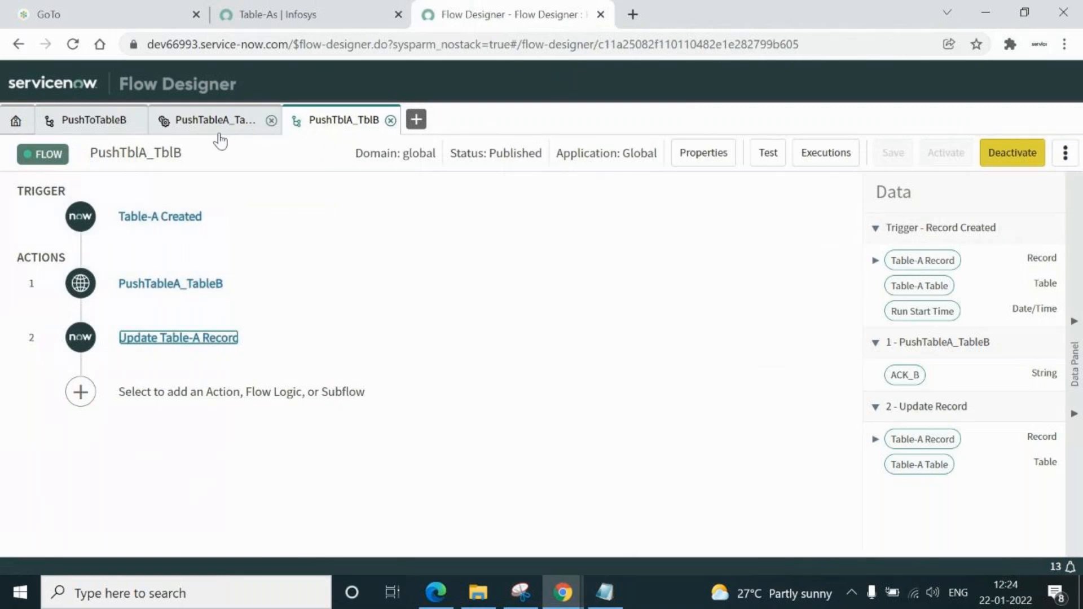
# Close the extra flow tabs, confirm the PushTblA_TblB execution is Completed, then close the execution tabs
pyautogui.click(272, 120)
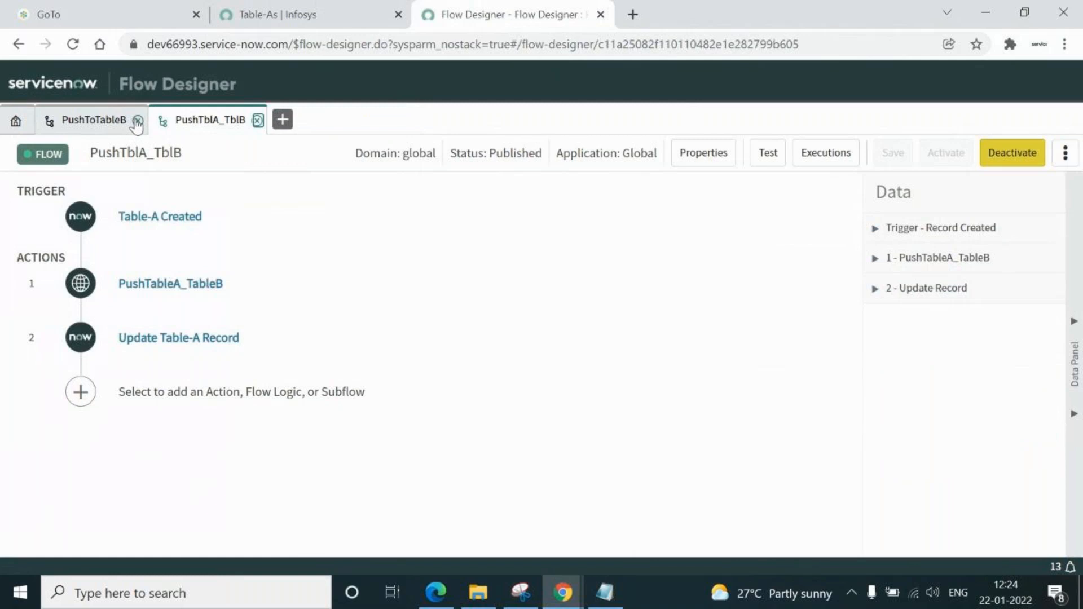
pyautogui.click(137, 120)
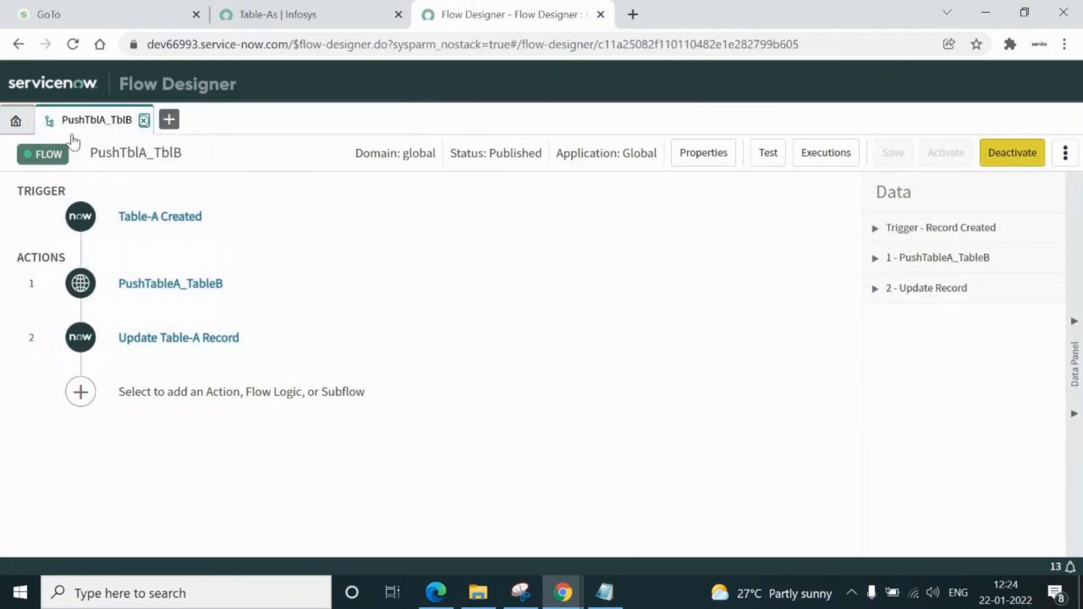
pyautogui.click(817, 160)
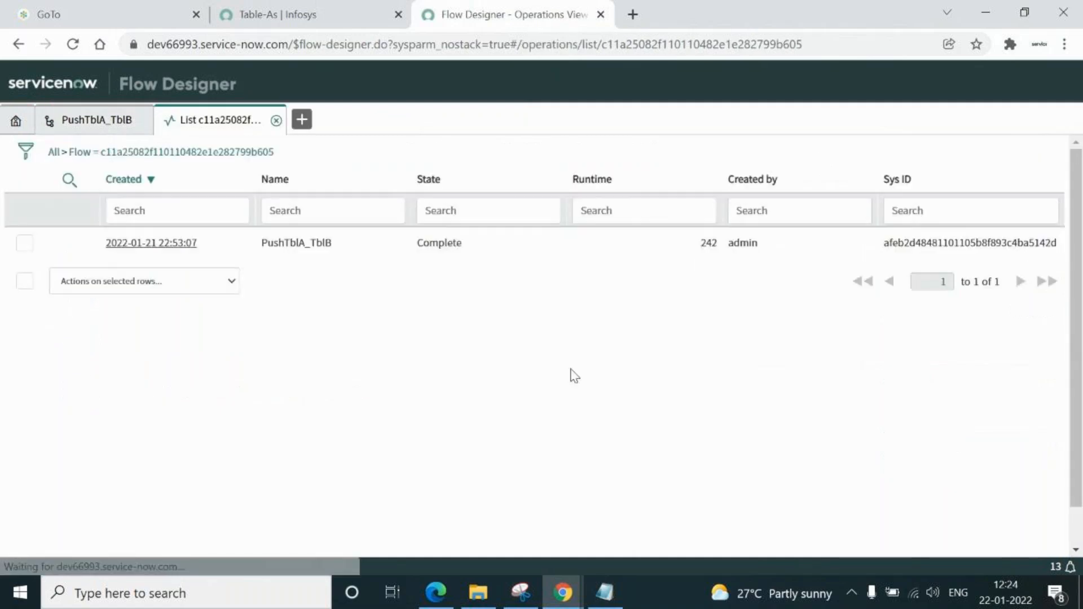
pyautogui.click(159, 244)
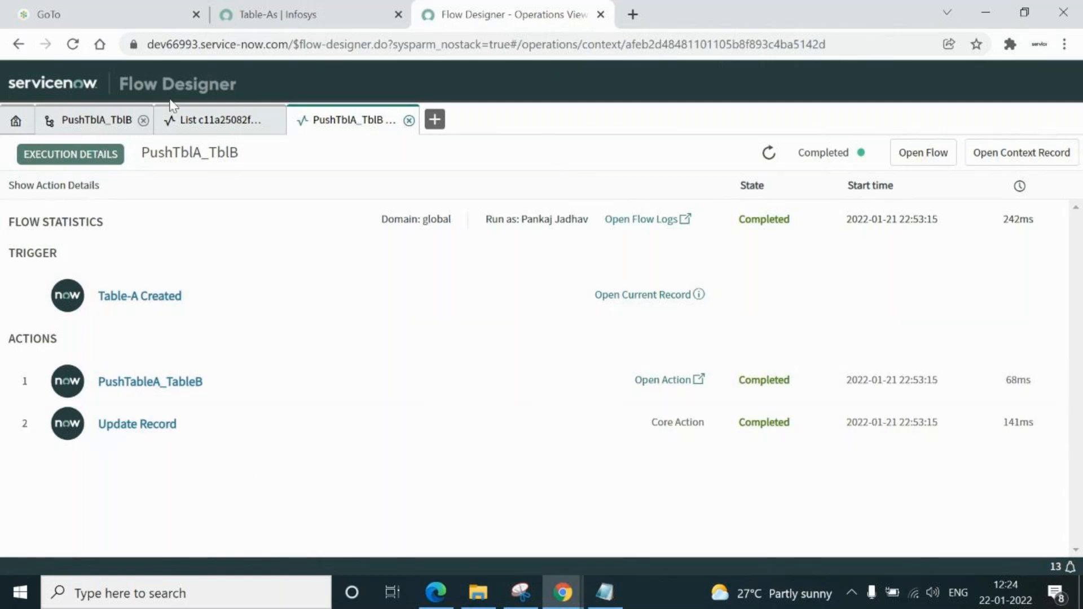
pyautogui.click(219, 125)
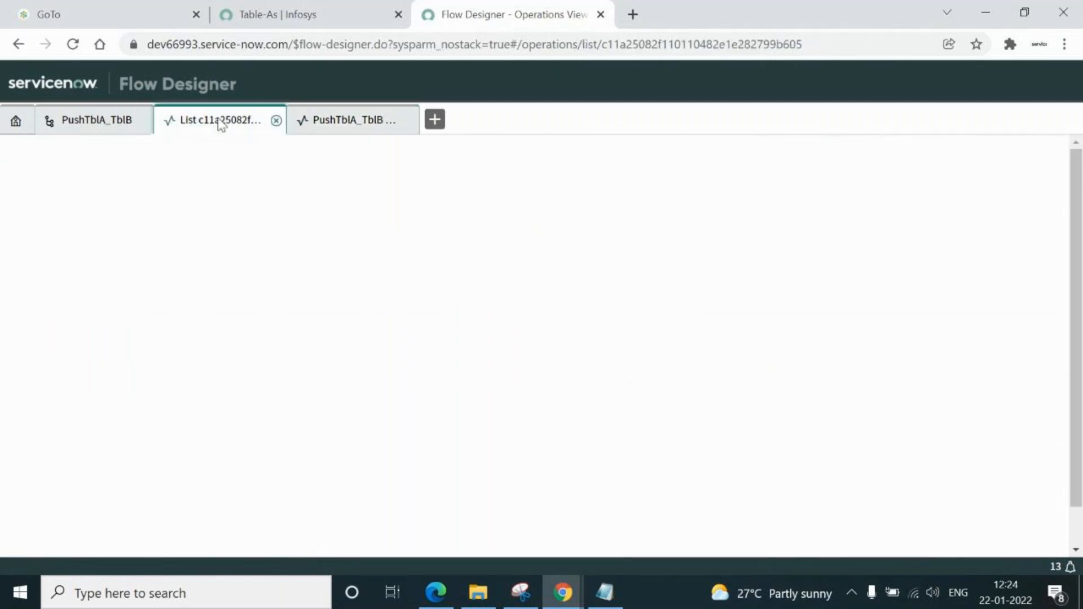
pyautogui.click(276, 121)
# Close the flow, open the PushTableA_TableB action's Script step and dismiss the enrollment popup
pyautogui.click(275, 121)
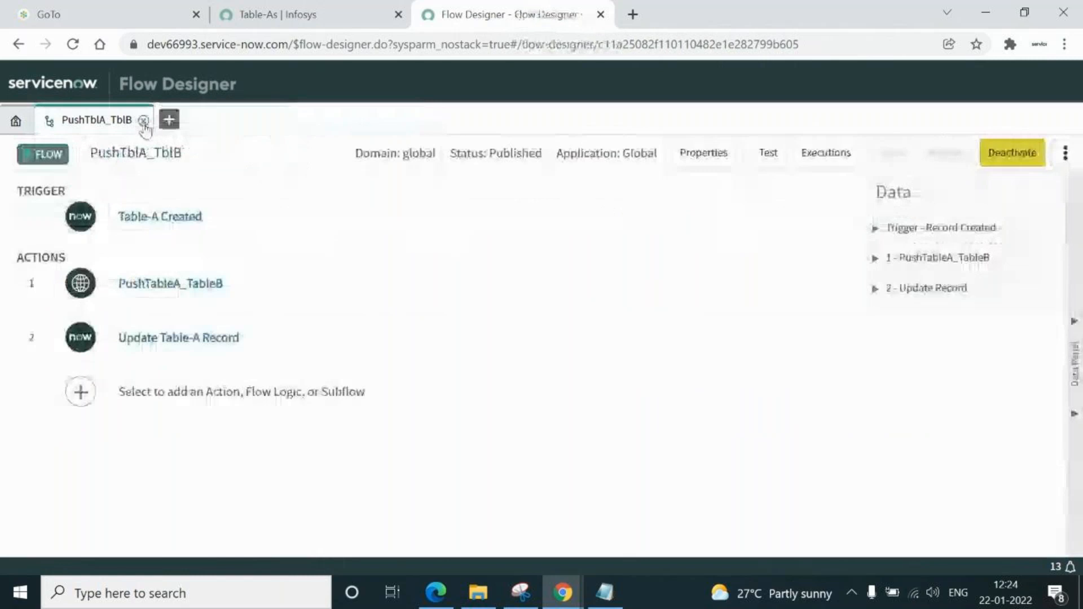
pyautogui.click(144, 120)
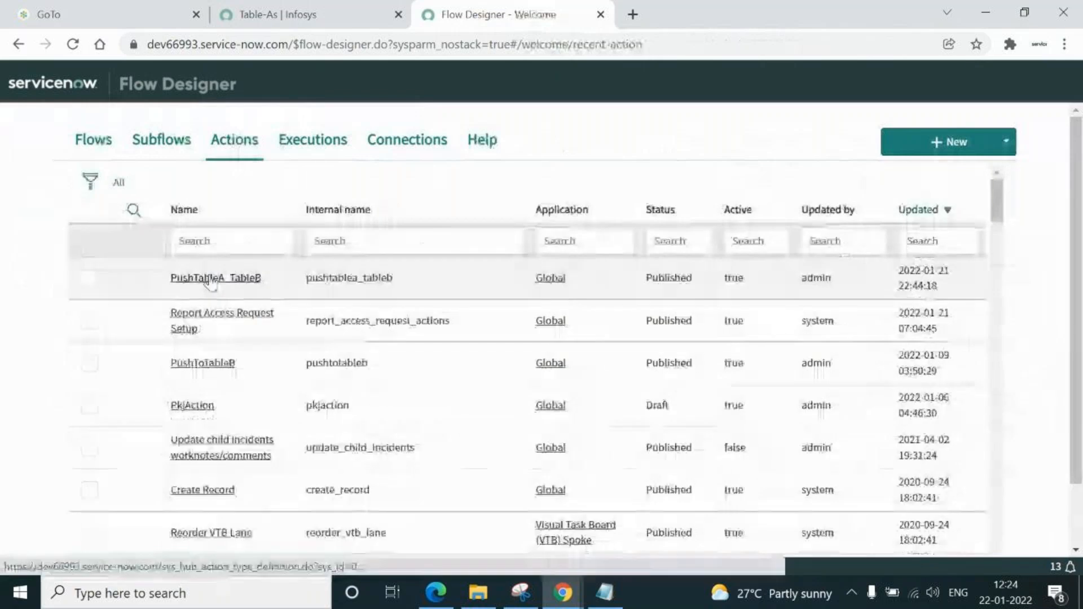
pyautogui.click(209, 279)
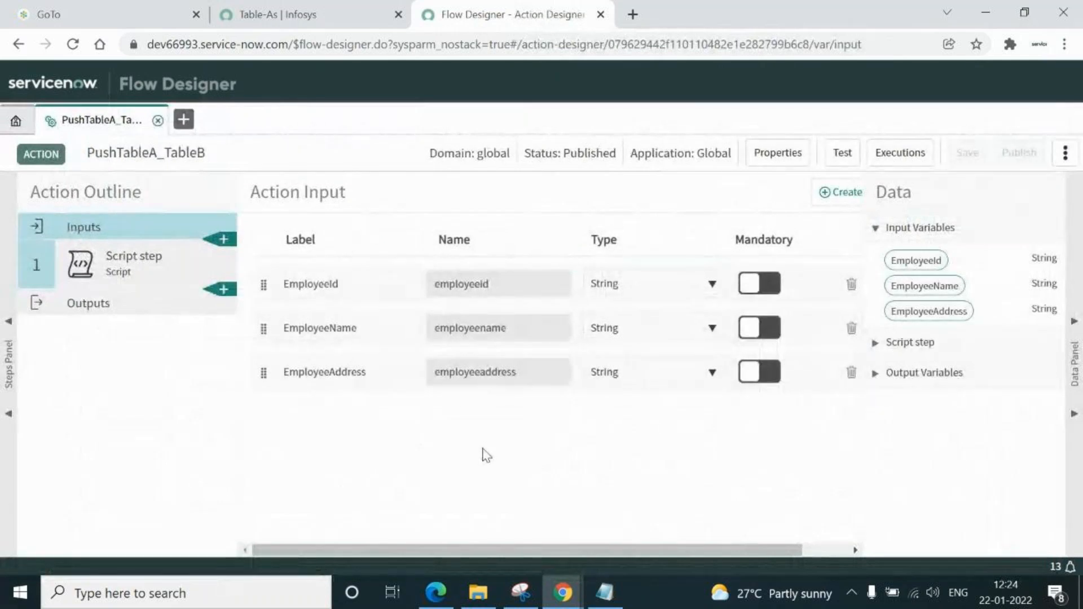
pyautogui.click(129, 265)
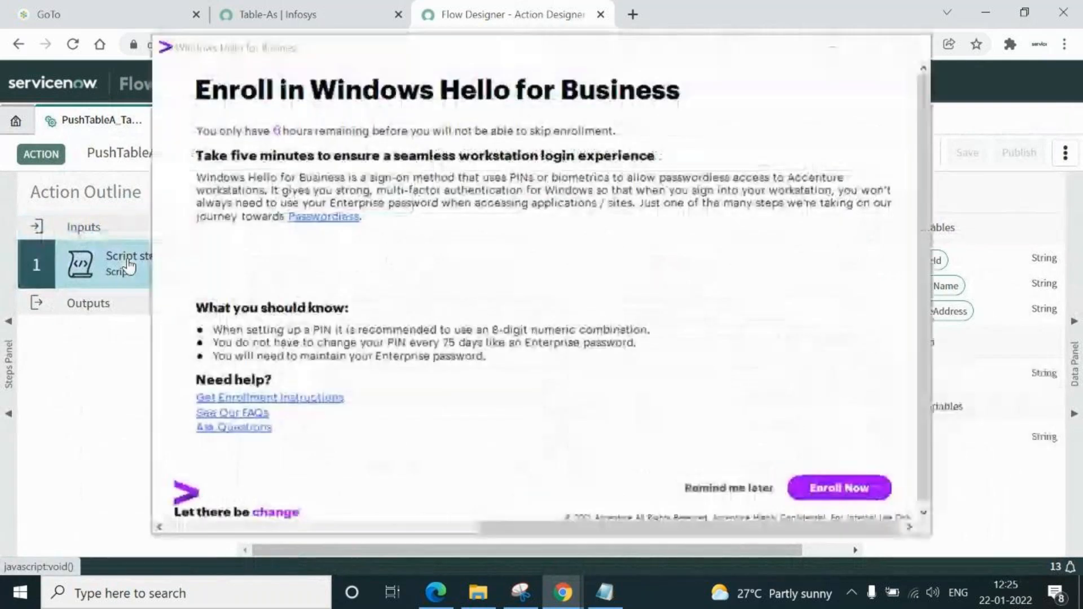
pyautogui.click(830, 47)
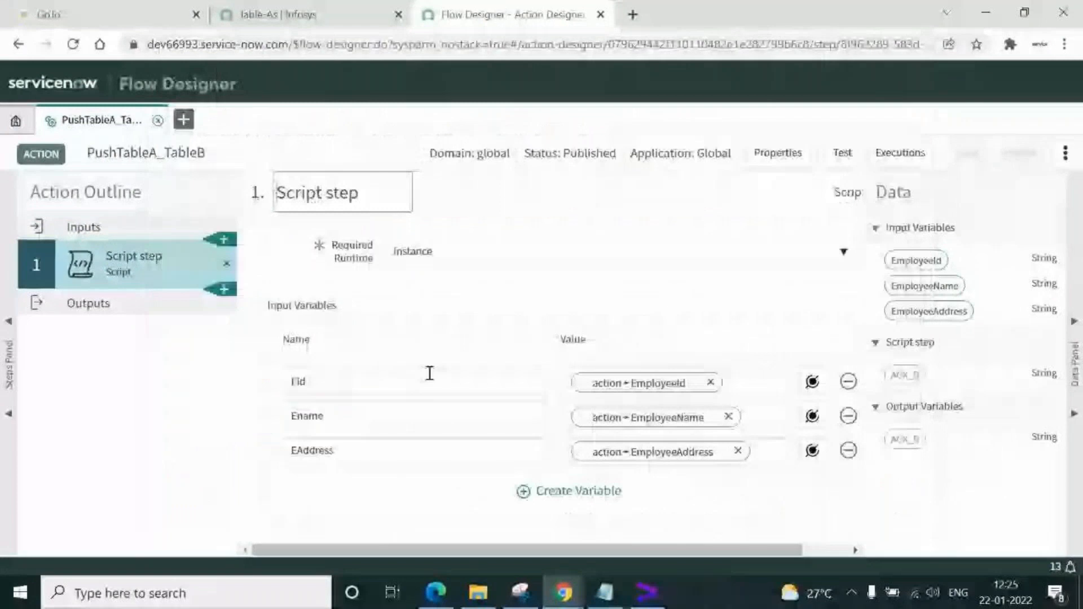
# Highlight the Script step's input variables Eid, Ename and EAddress
pyautogui.doubleClick(363, 378)
pyautogui.doubleClick(341, 420)
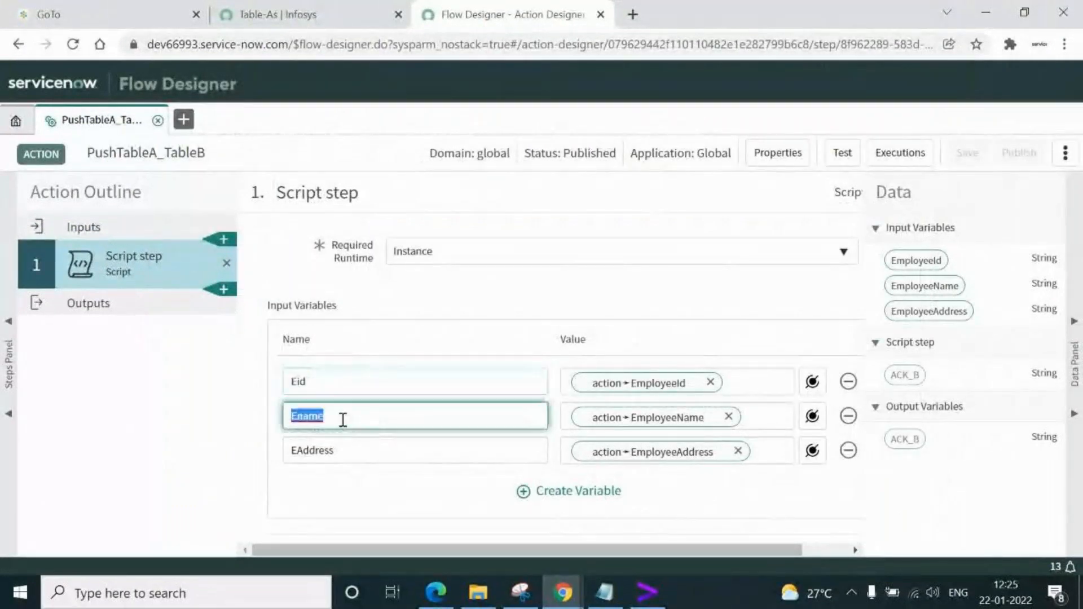
pyautogui.doubleClick(342, 450)
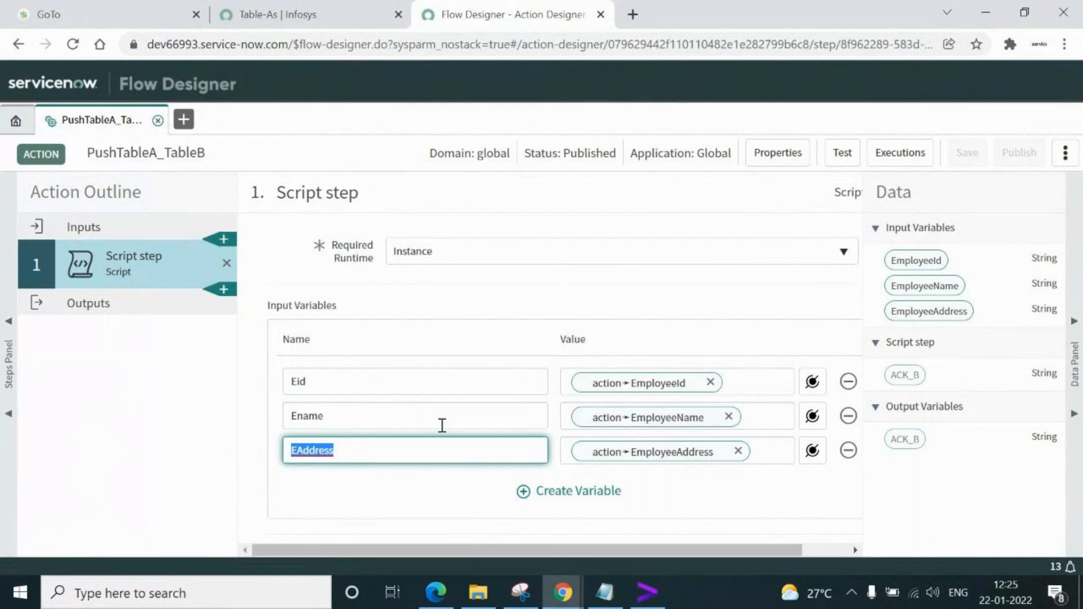
pyautogui.click(407, 457)
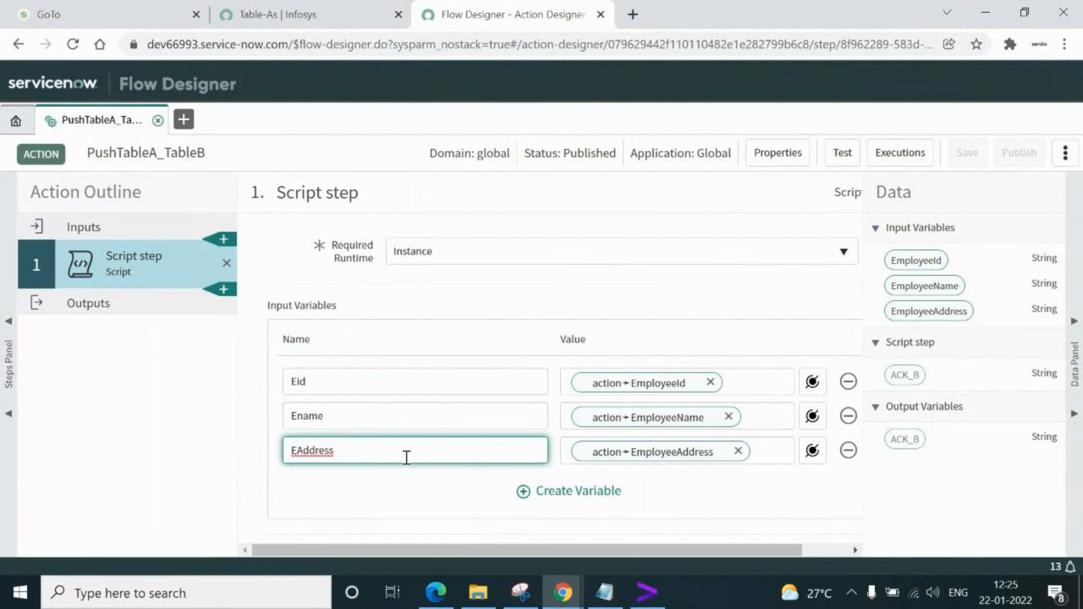
pyautogui.click(333, 378)
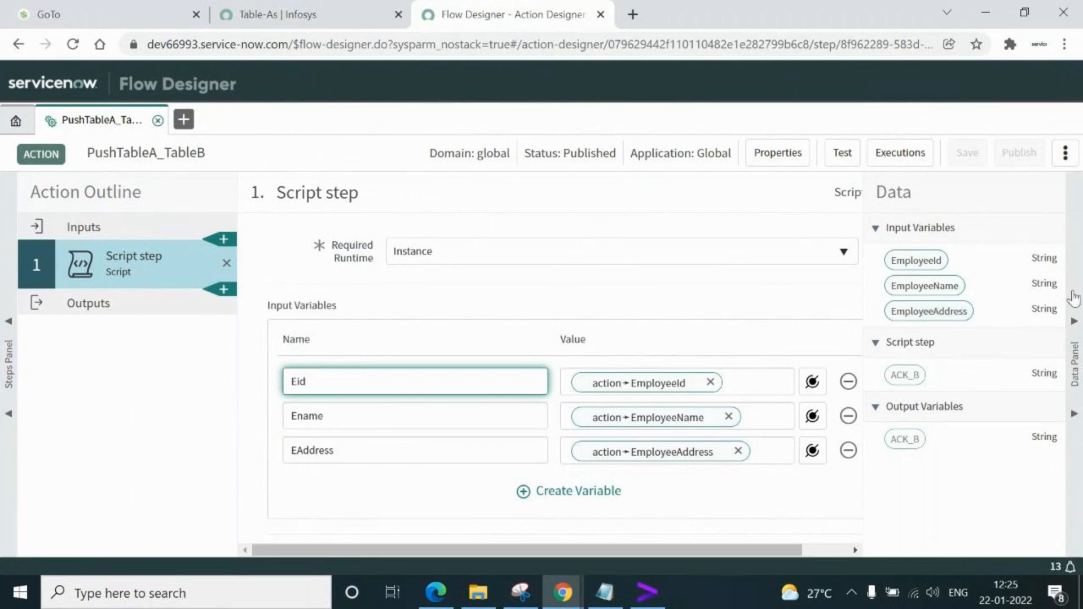
# Collapse the Data panel and compare the Eid, Ename, EAddress inputs with eid in the script
pyautogui.click(1075, 322)
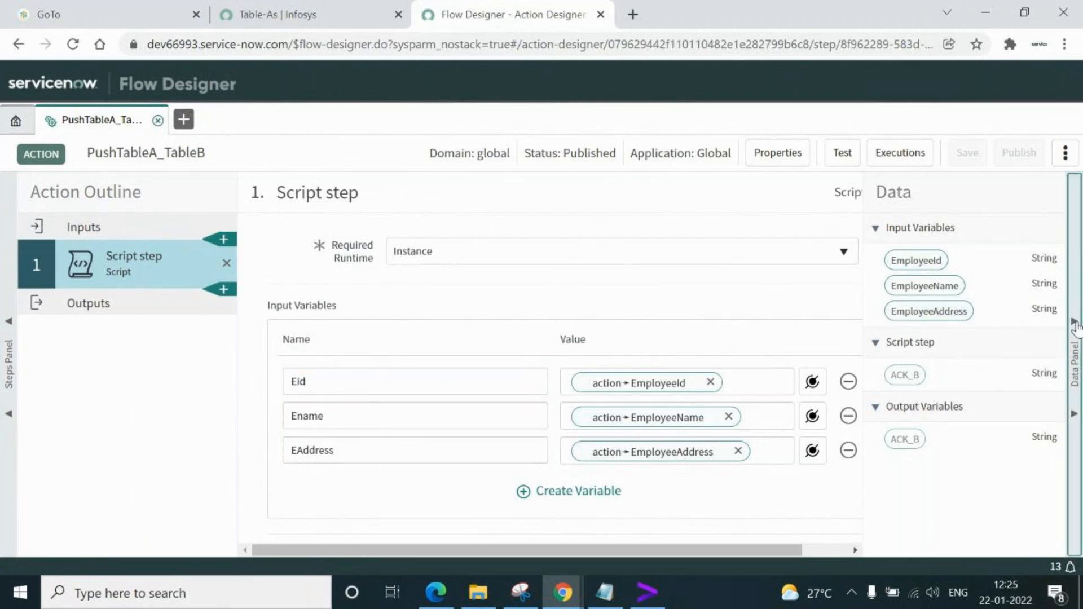
pyautogui.moveTo(1060, 281); pyautogui.dragTo(1060, 329)
pyautogui.click(371, 240)
pyautogui.click(361, 270)
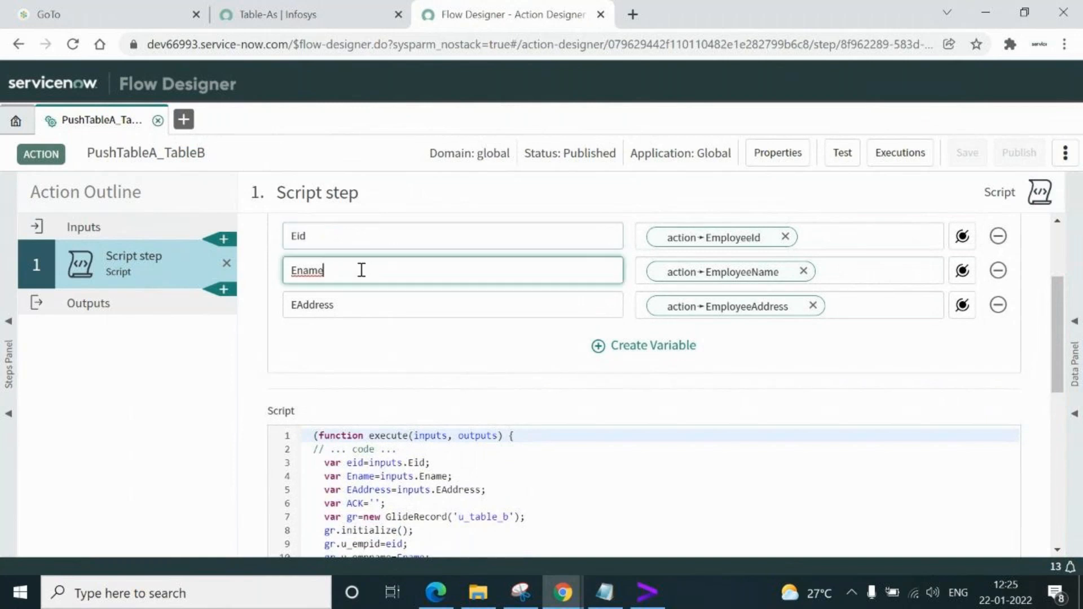
pyautogui.doubleClick(362, 305)
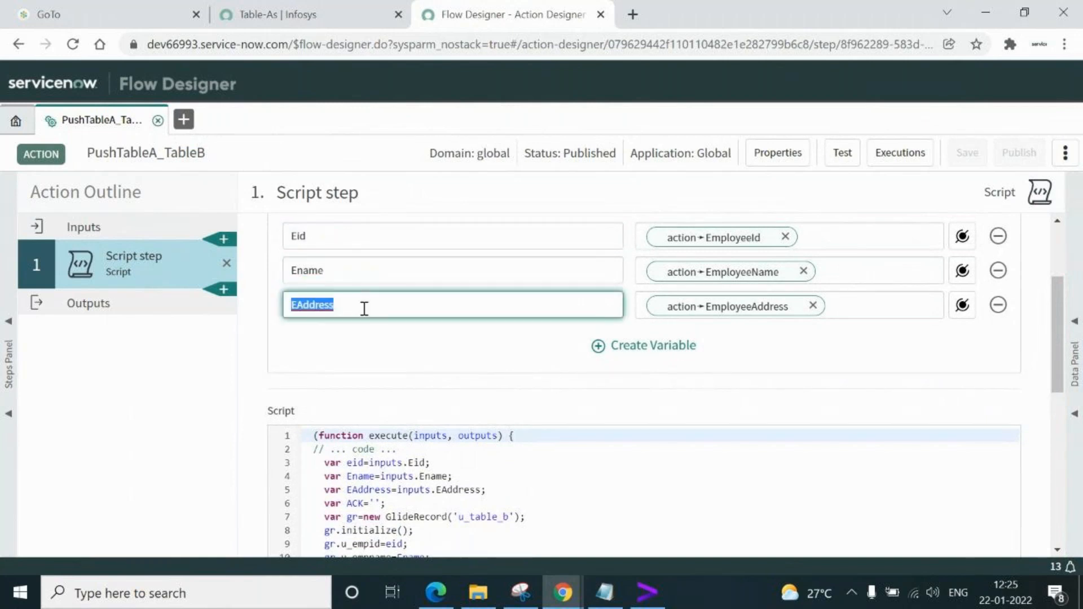
pyautogui.doubleClick(352, 463)
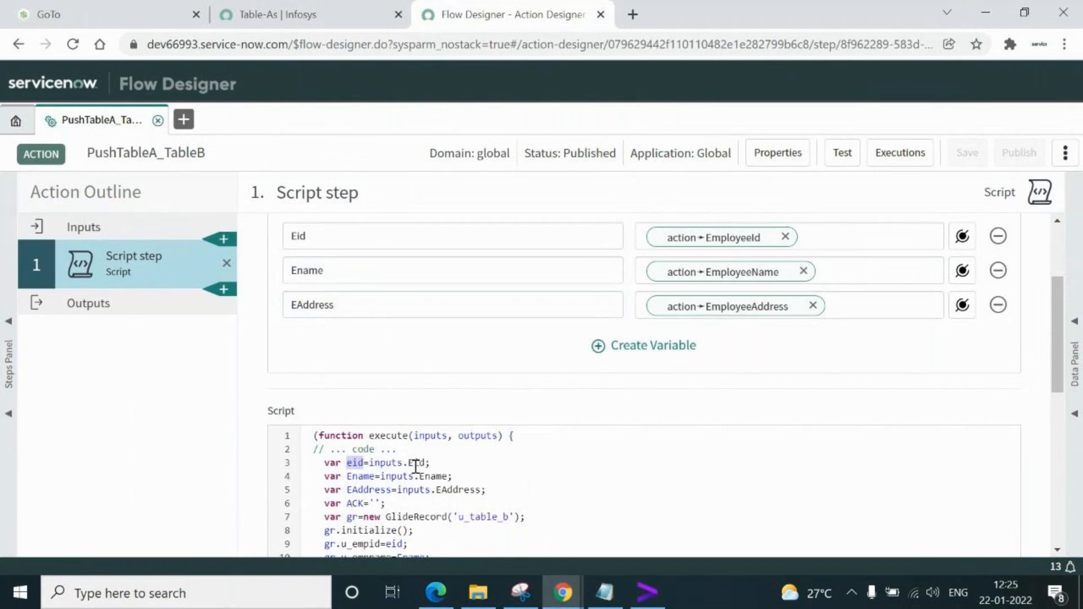
pyautogui.doubleClick(325, 233)
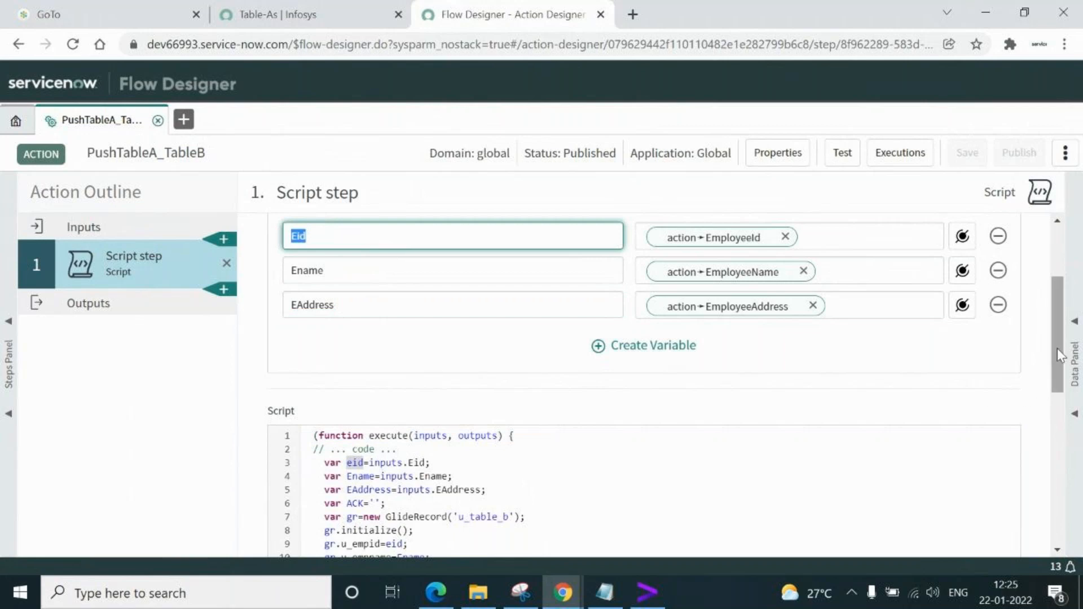
# Review script lines 3-12 that create and insert the Table-B GlideRecord
pyautogui.scroll(-4, 577, 361)
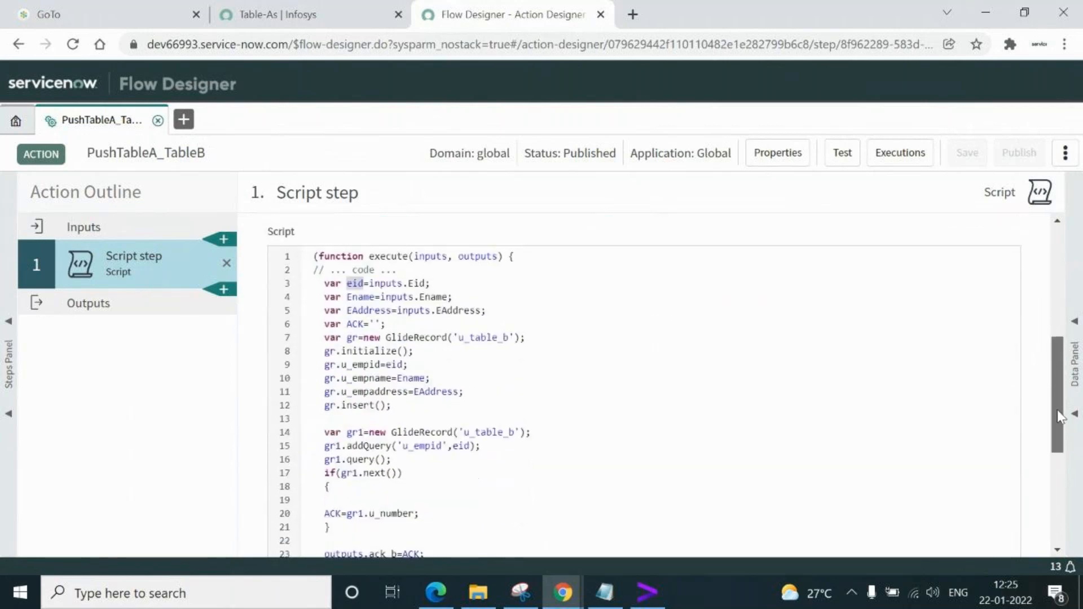
pyautogui.click(540, 324)
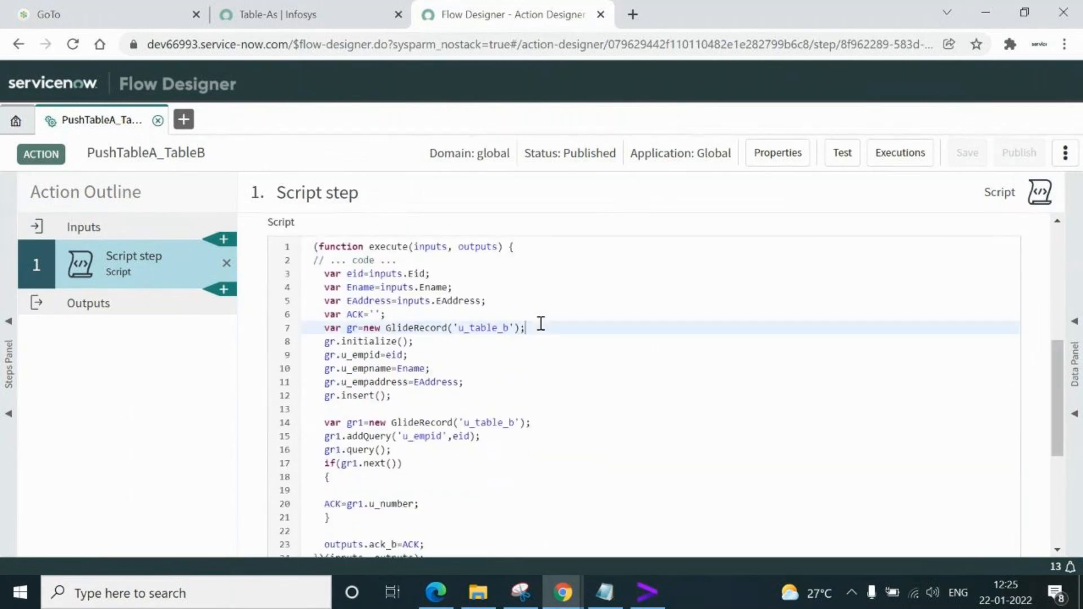
pyautogui.click(399, 396)
pyautogui.moveTo(399, 396); pyautogui.dragTo(312, 270)
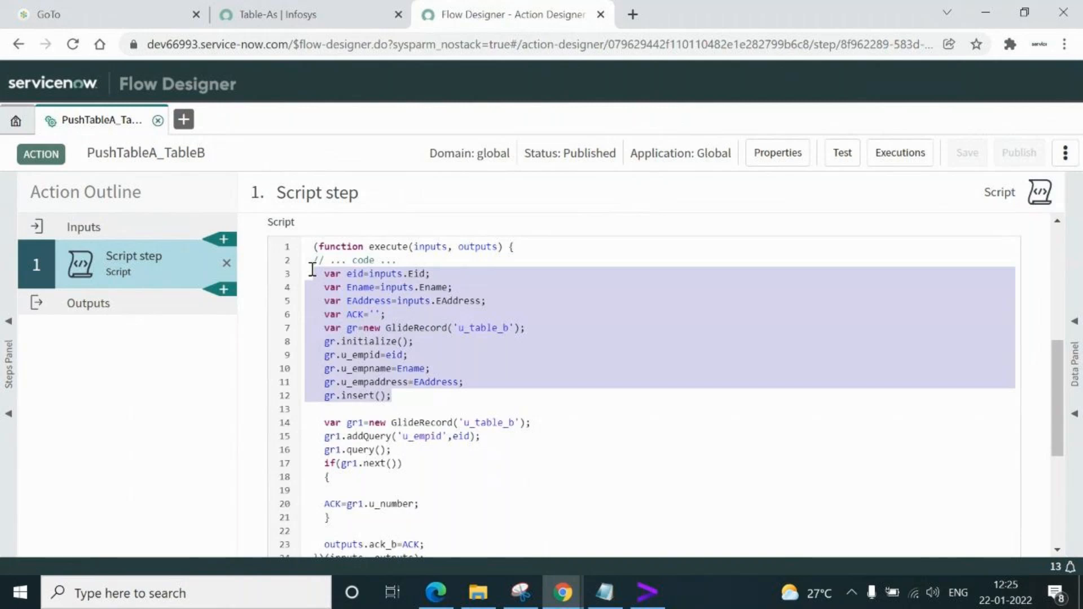
# Highlight the second GlideRecord, its addQuery line 15 and the ACK assignment on line 20
pyautogui.moveTo(325, 424); pyautogui.dragTo(548, 425)
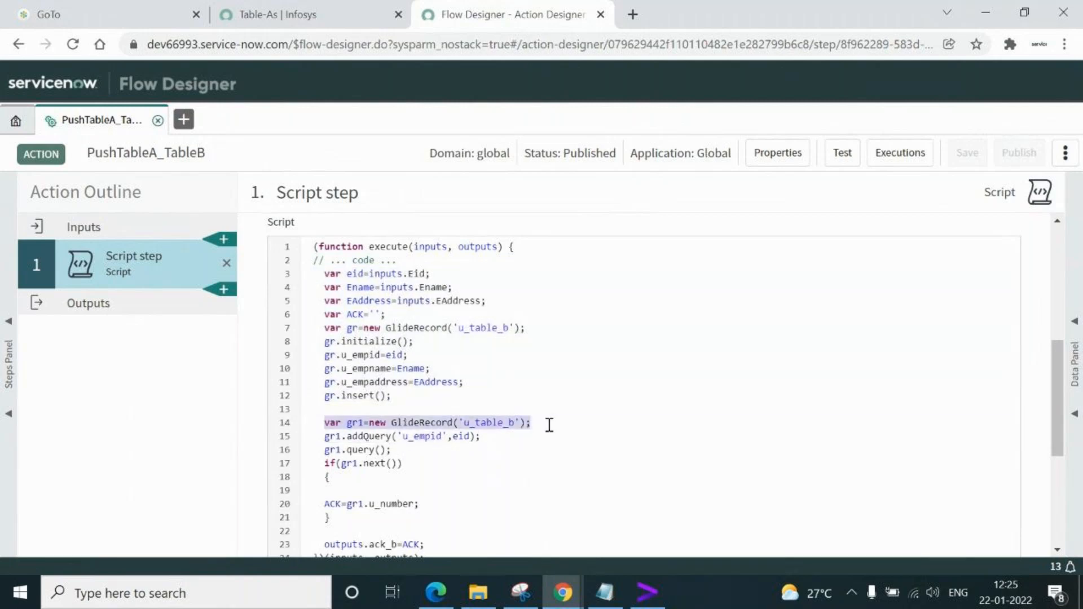
pyautogui.click(484, 437)
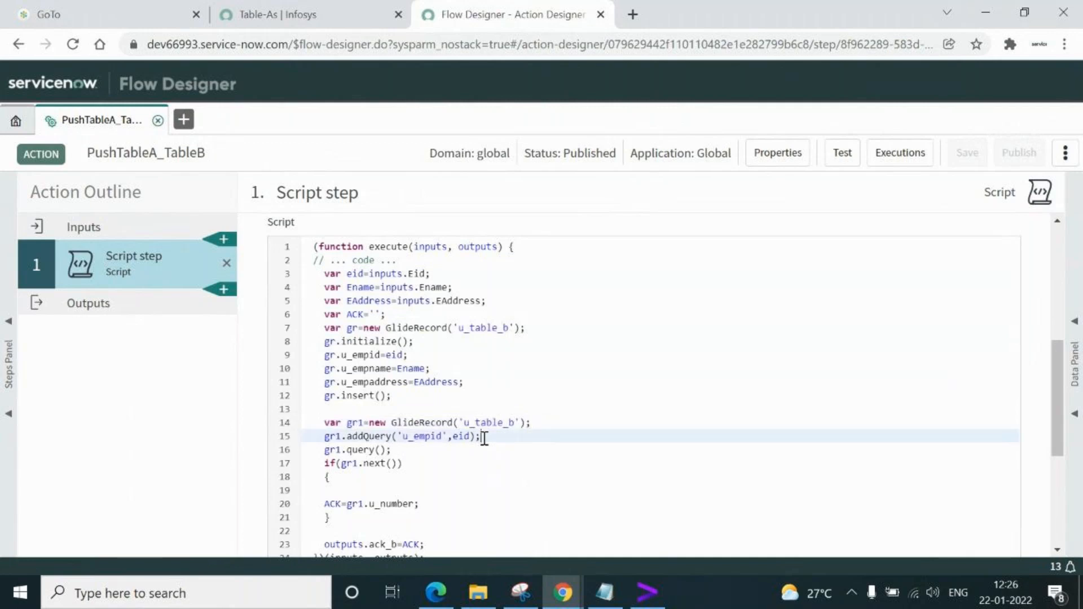
pyautogui.tripleClick(484, 438)
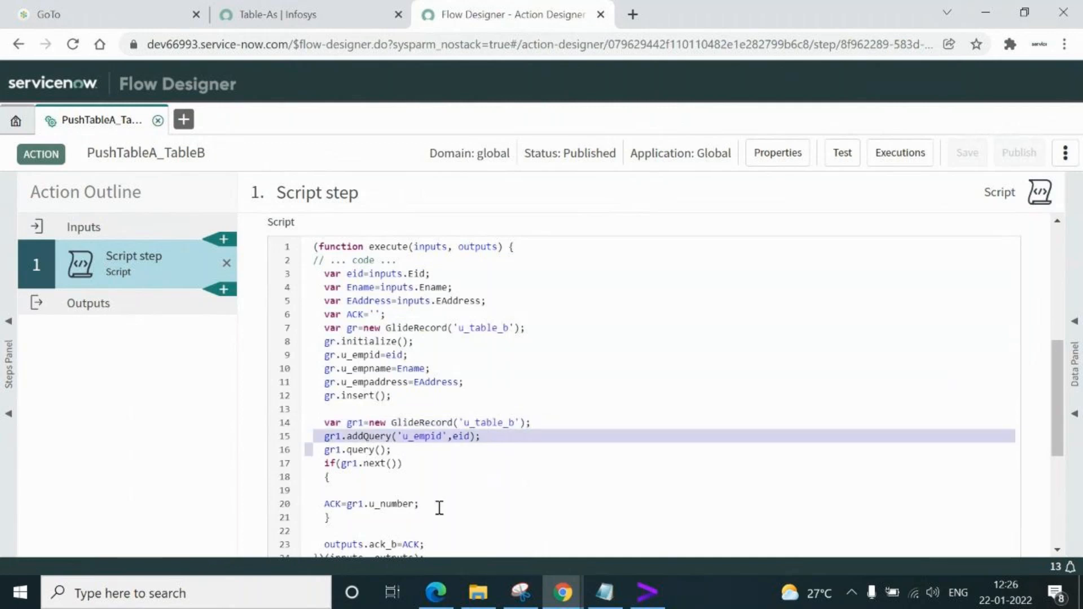
pyautogui.click(439, 503)
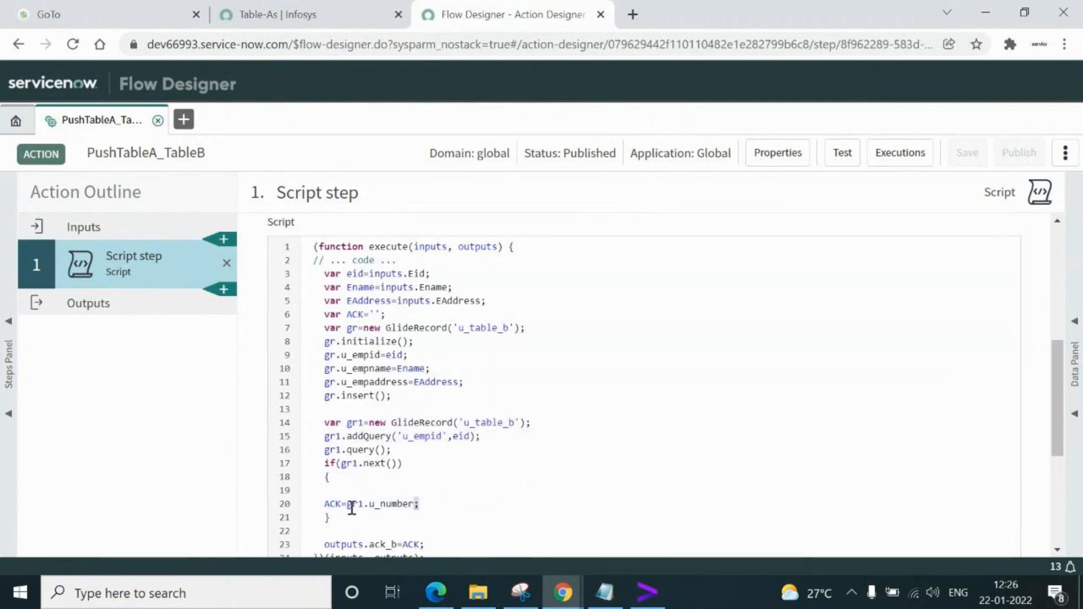
pyautogui.doubleClick(334, 503)
pyautogui.scroll(-5, 1058, 422)
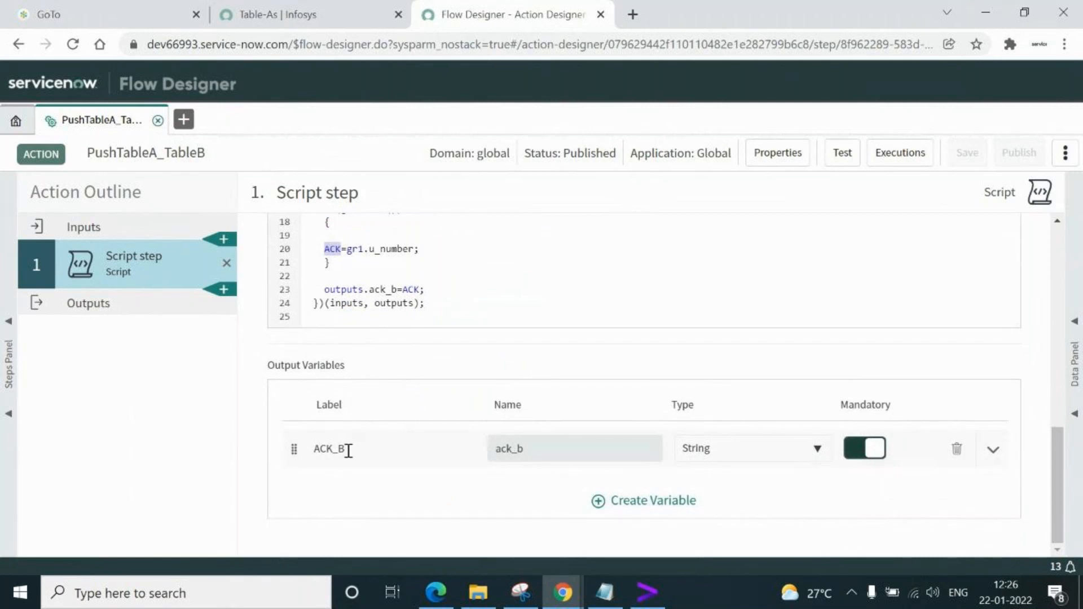
# Check the ack_b output name, then enter and exit Edit Outputs on the action's outputs
pyautogui.click(546, 446)
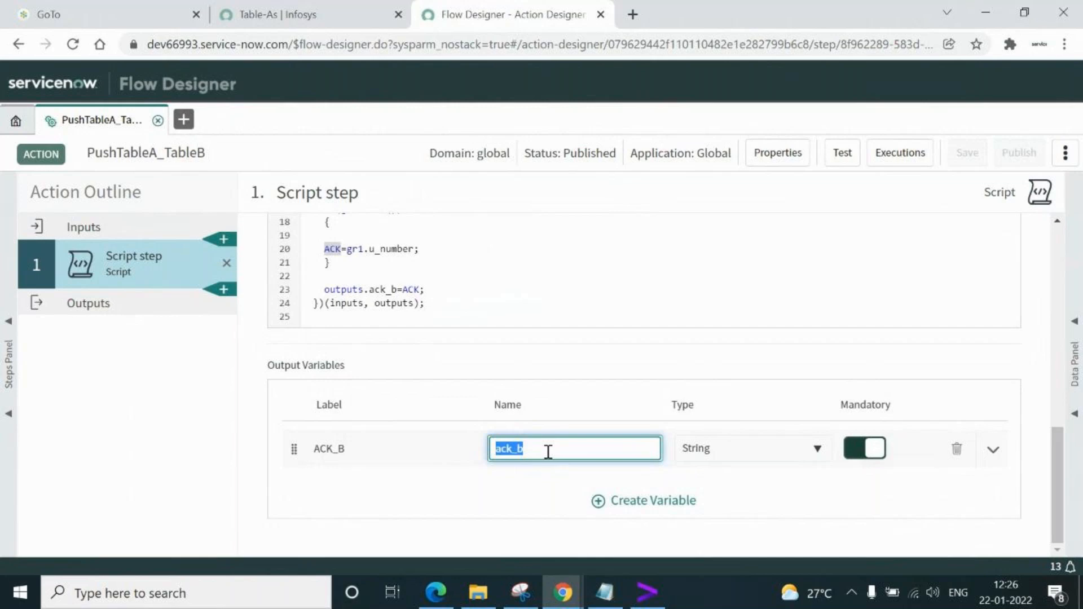
pyautogui.click(85, 306)
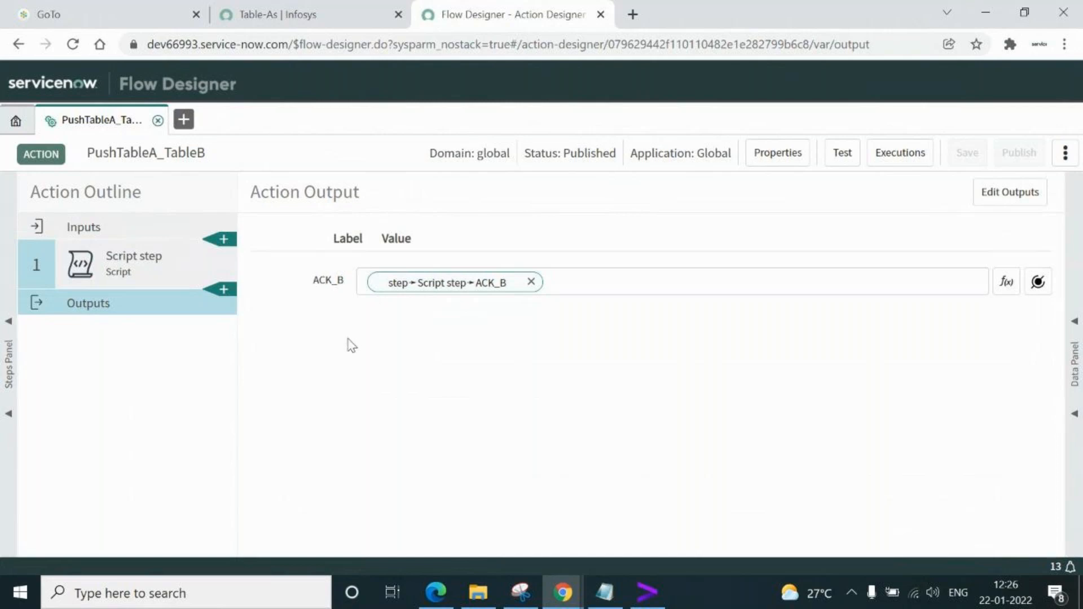
pyautogui.click(994, 194)
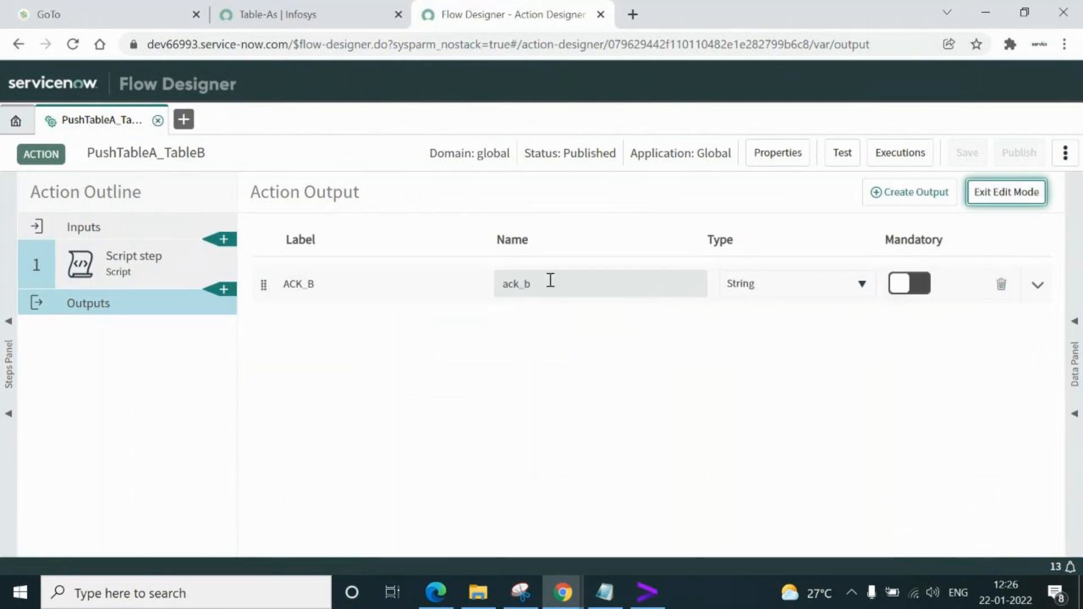
pyautogui.click(1014, 194)
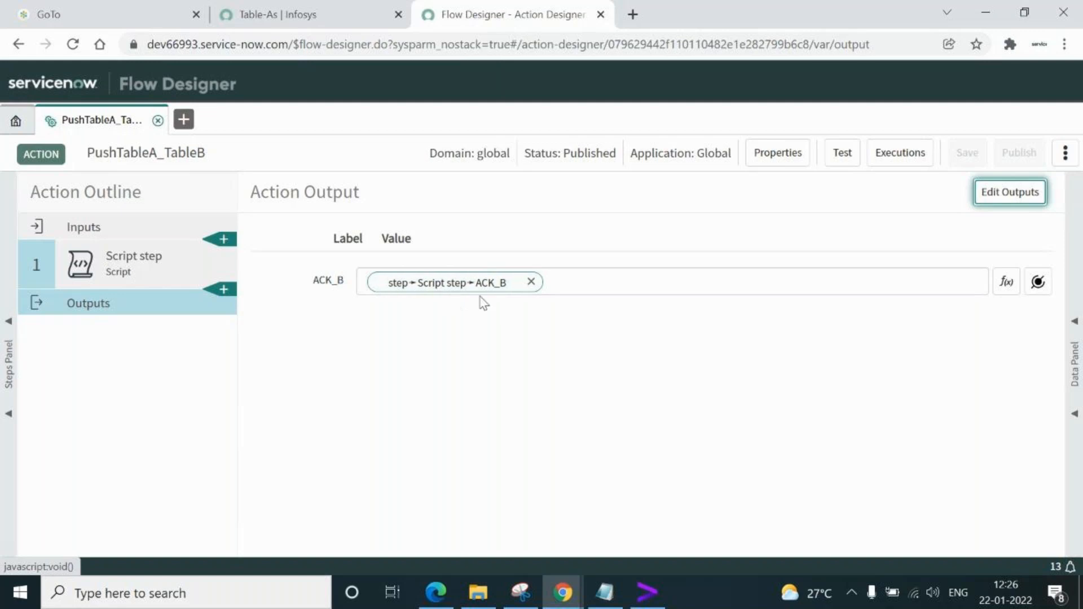
# Revisit the Script step's title, then return to outputs with ACK_B mapped from the Script step
pyautogui.click(135, 266)
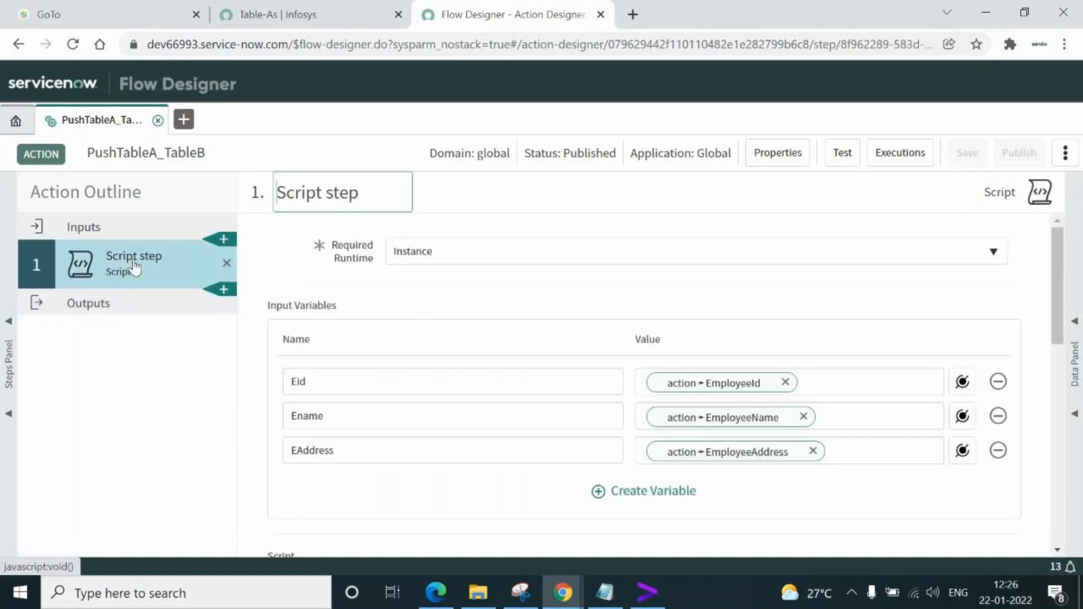
pyautogui.doubleClick(370, 192)
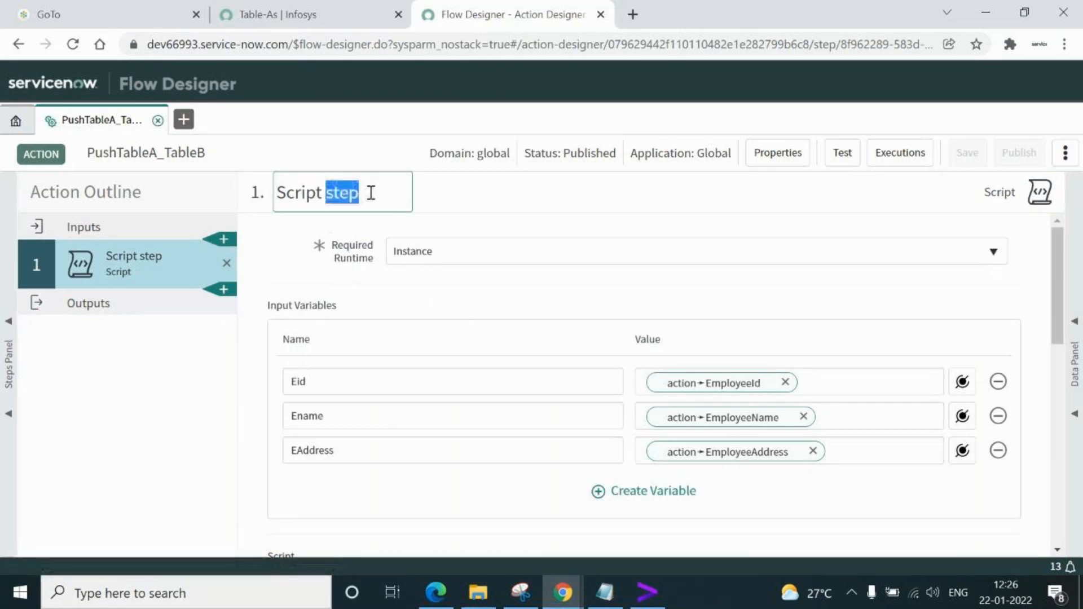
pyautogui.tripleClick(371, 192)
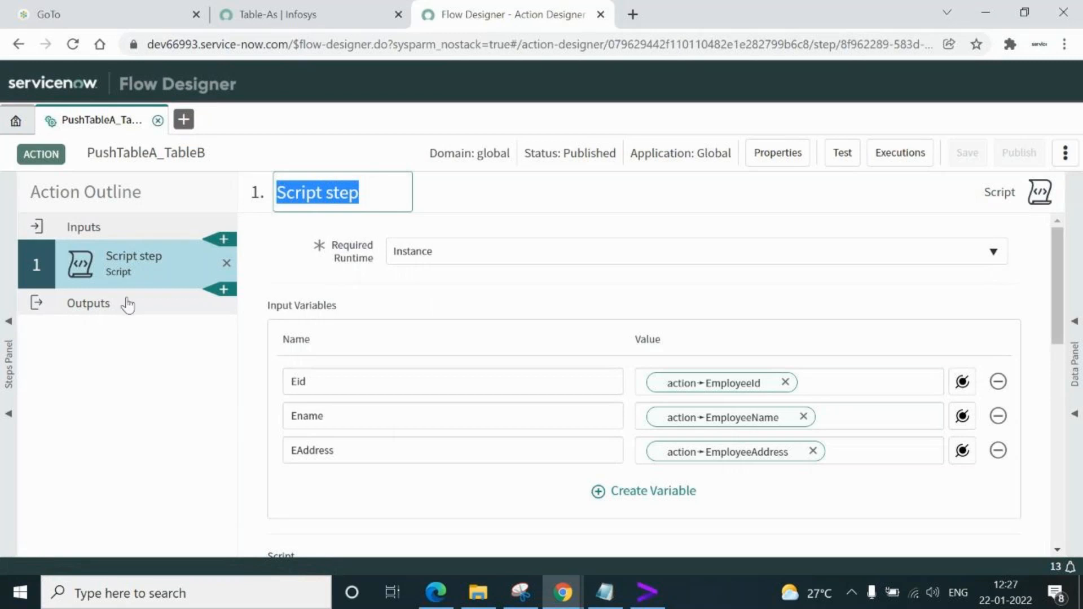
pyautogui.click(93, 304)
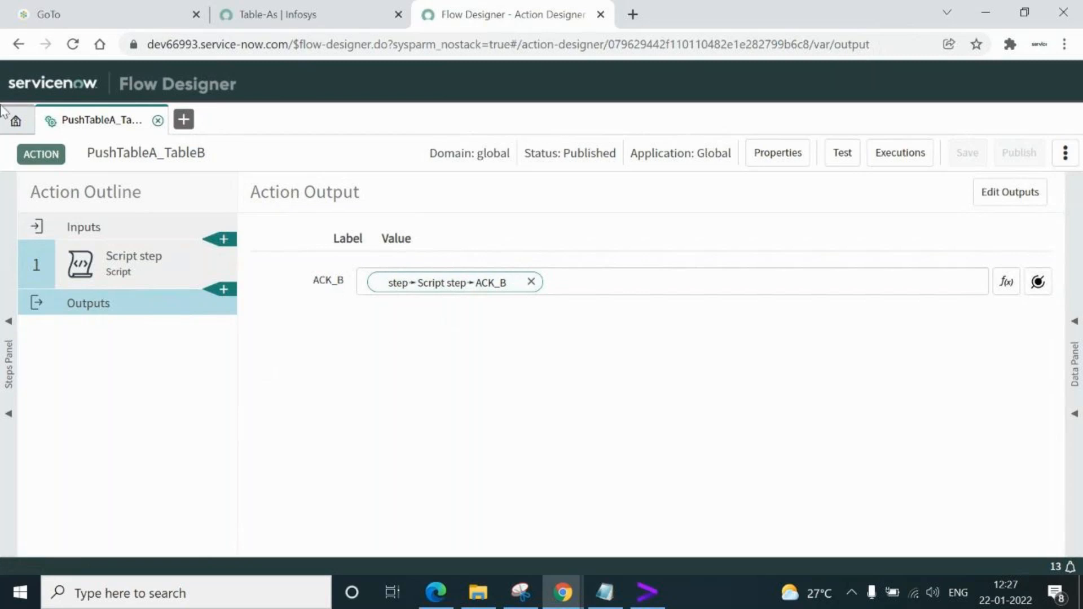
pyautogui.click(15, 119)
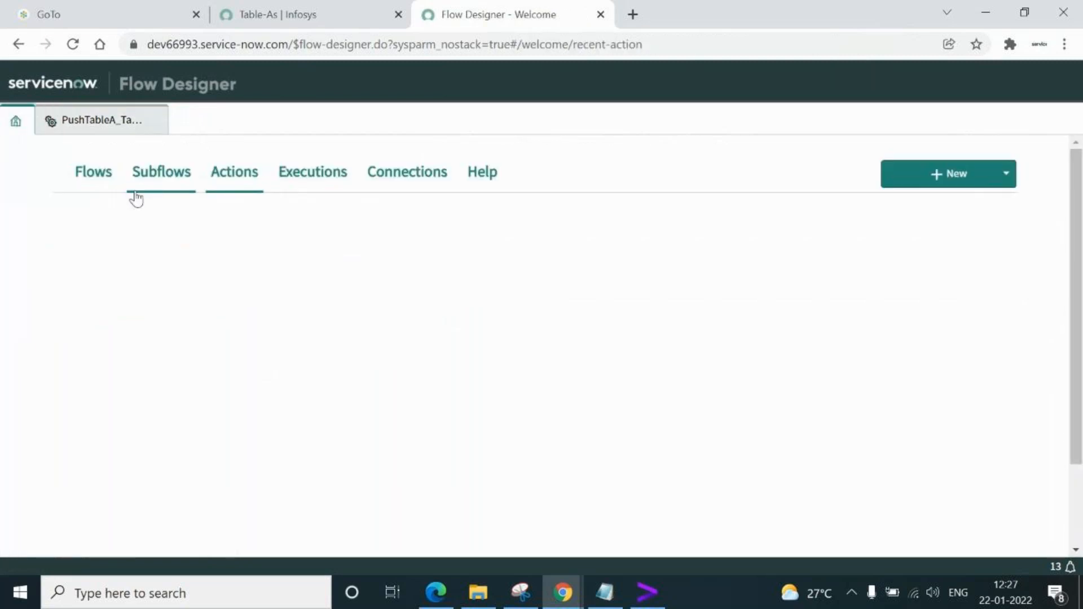
pyautogui.click(95, 172)
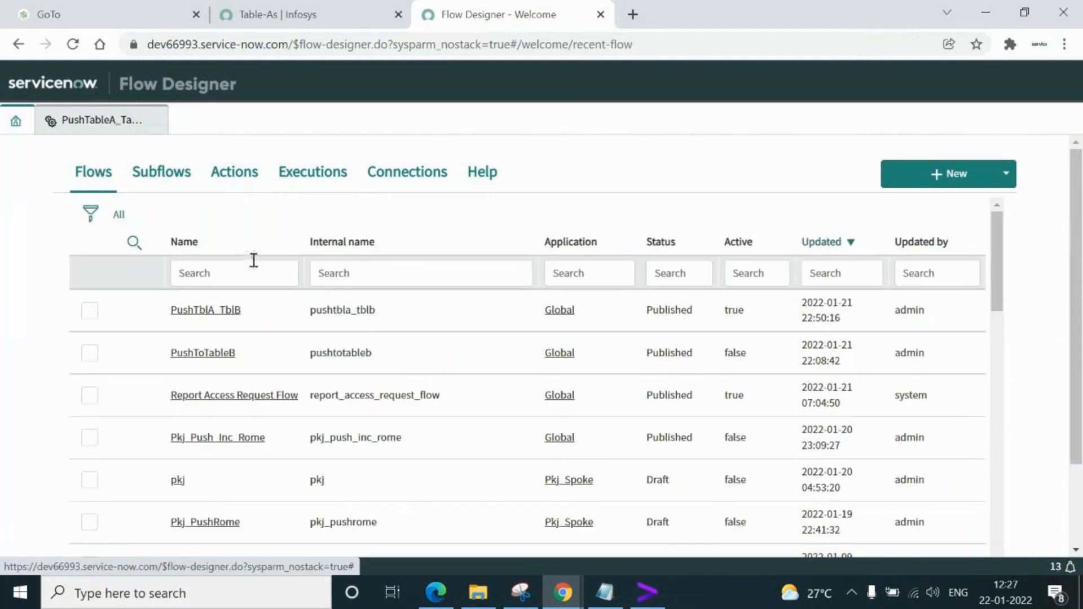
pyautogui.click(202, 311)
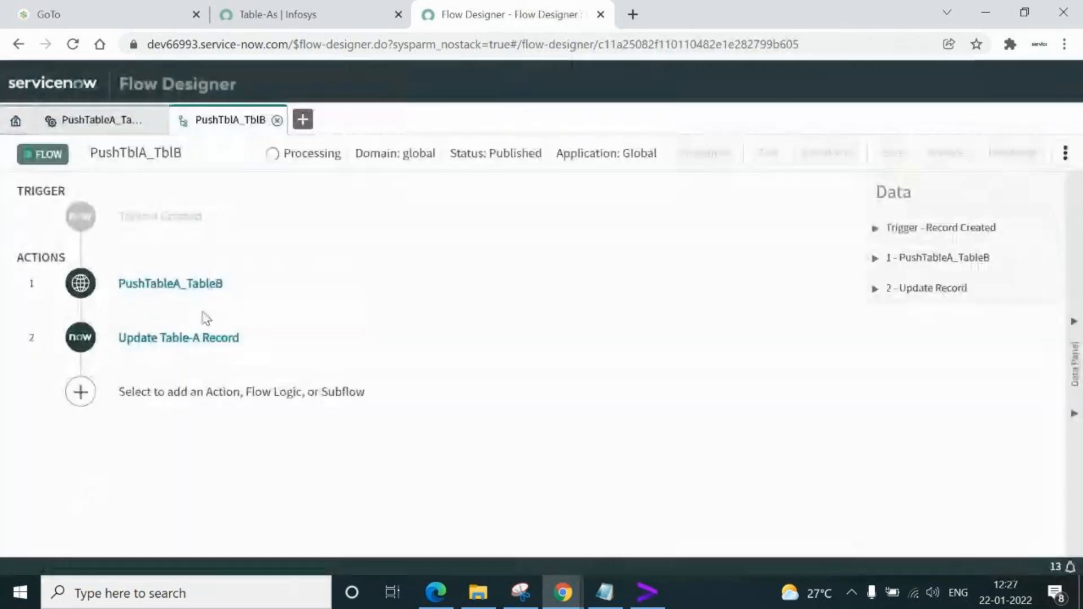
pyautogui.click(175, 341)
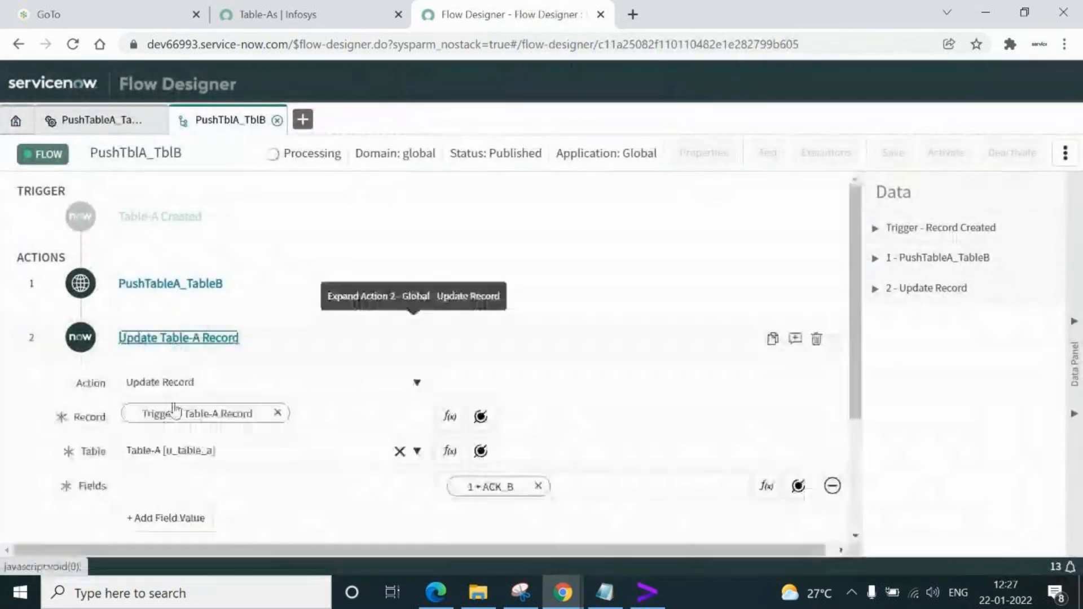
pyautogui.moveTo(856, 275); pyautogui.dragTo(858, 360)
pyautogui.moveTo(492, 358)
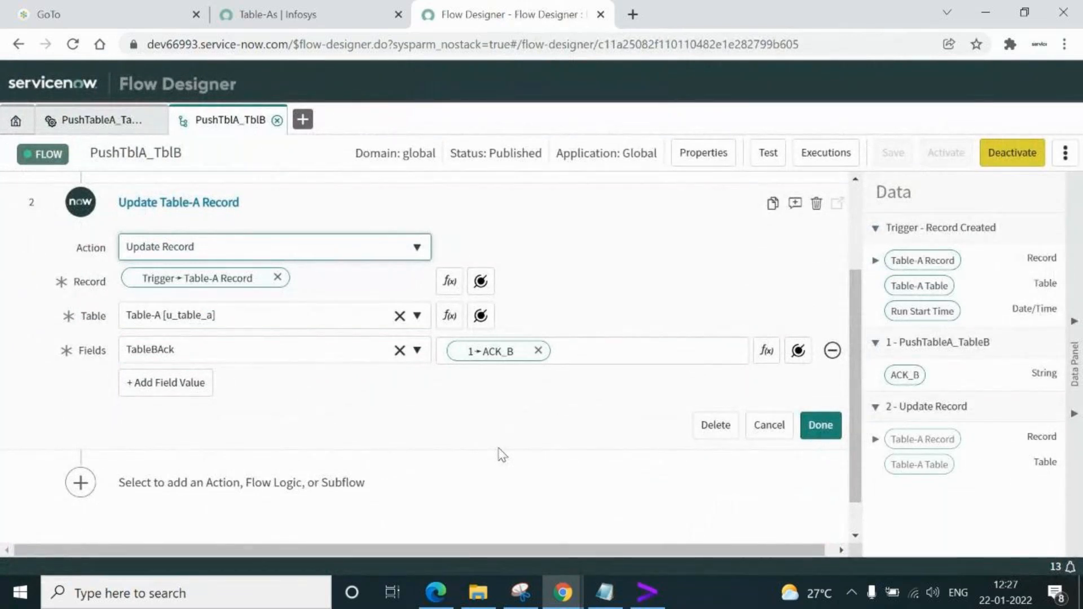
pyautogui.click(277, 120)
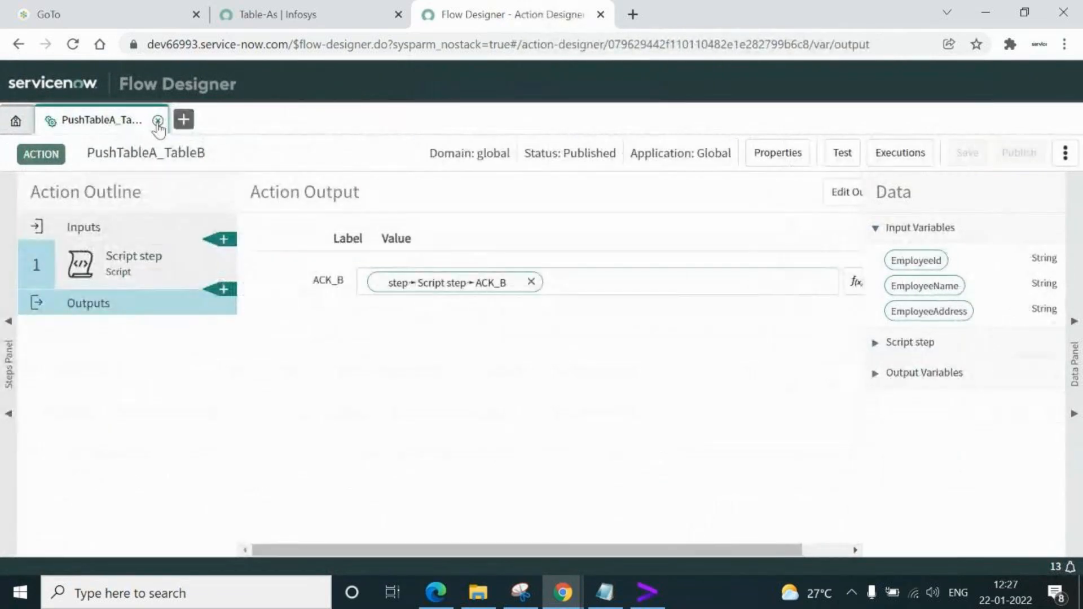
# Close the PushTableA_TableB action and list Subflows then Flows, showing PushTblA_TblB active
pyautogui.click(158, 121)
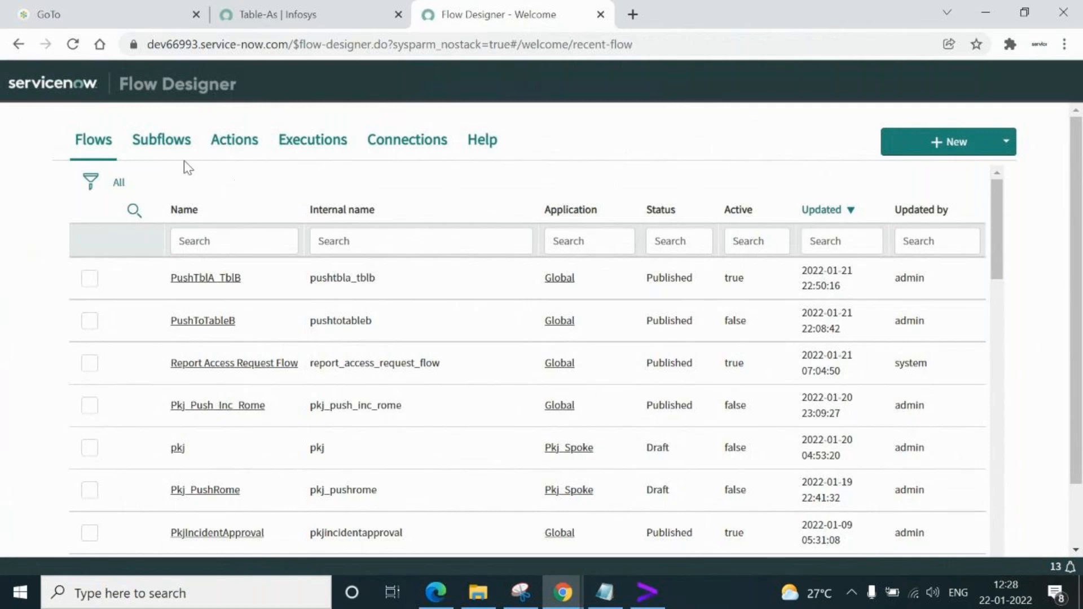
pyautogui.click(171, 145)
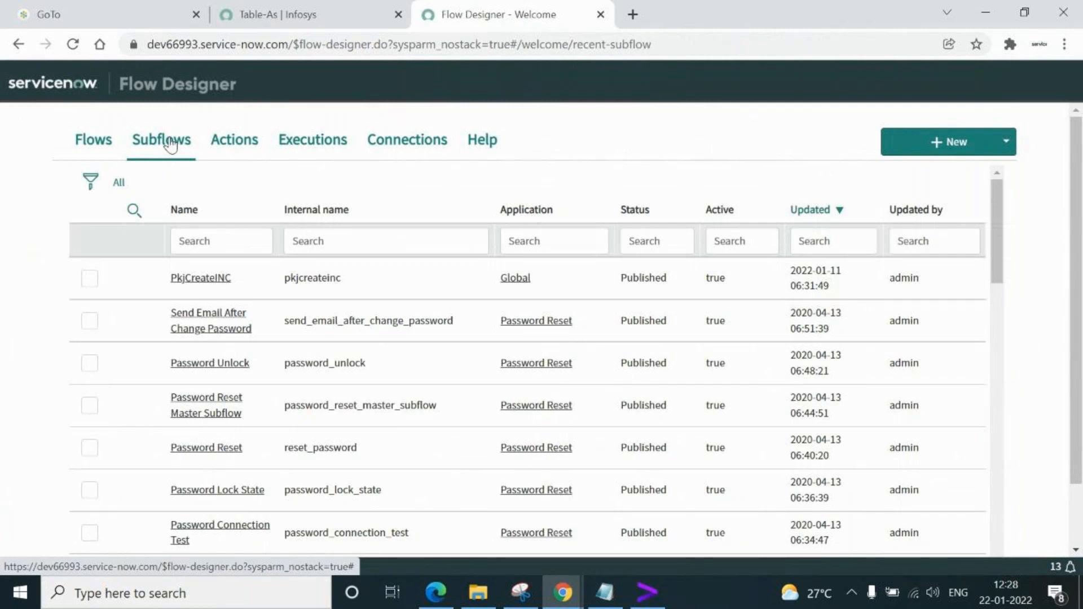
pyautogui.click(95, 144)
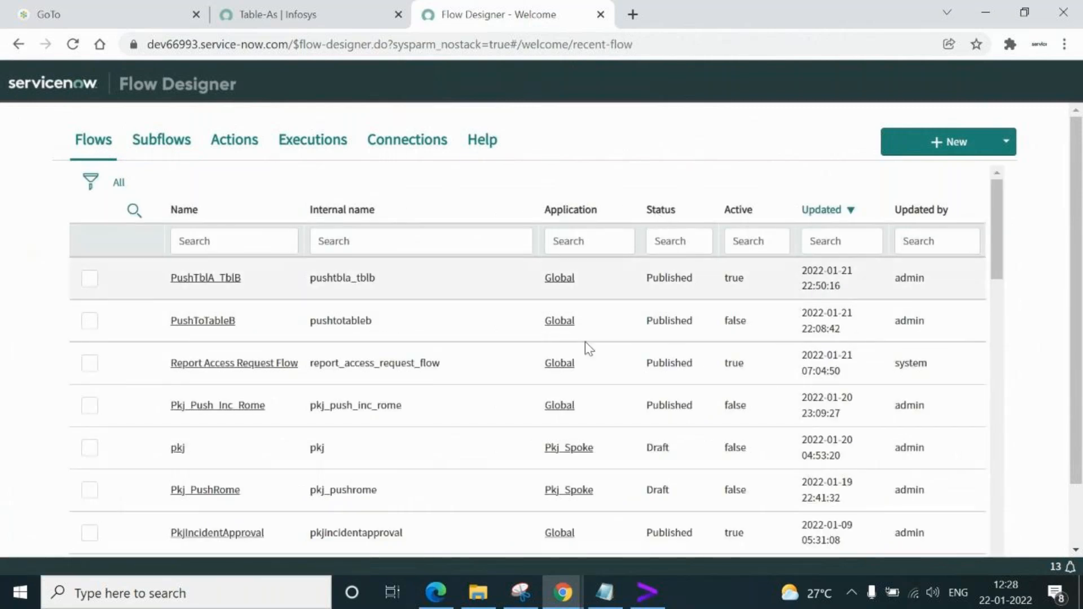
pyautogui.click(566, 592)
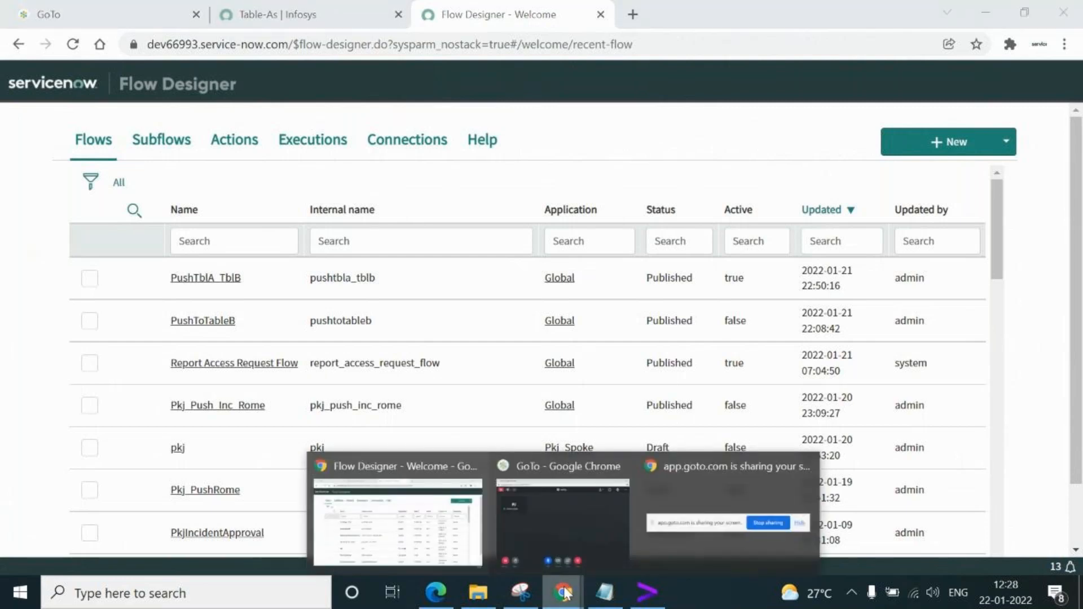
# Try pausing the GoTo Meeting recording twice, dismiss both errors, then end the session for everyone
pyautogui.click(556, 510)
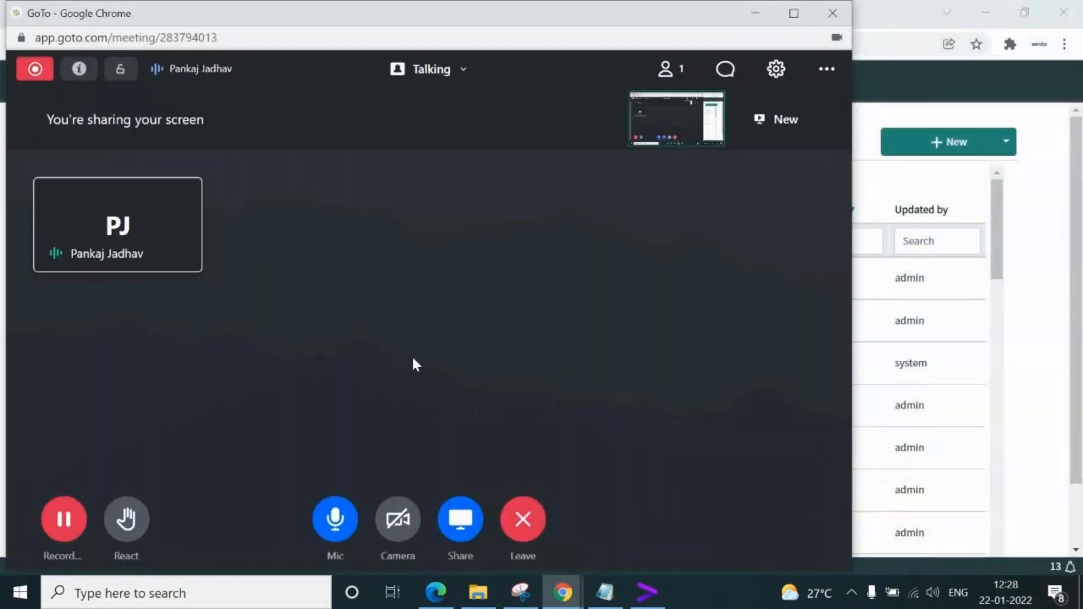
pyautogui.click(62, 522)
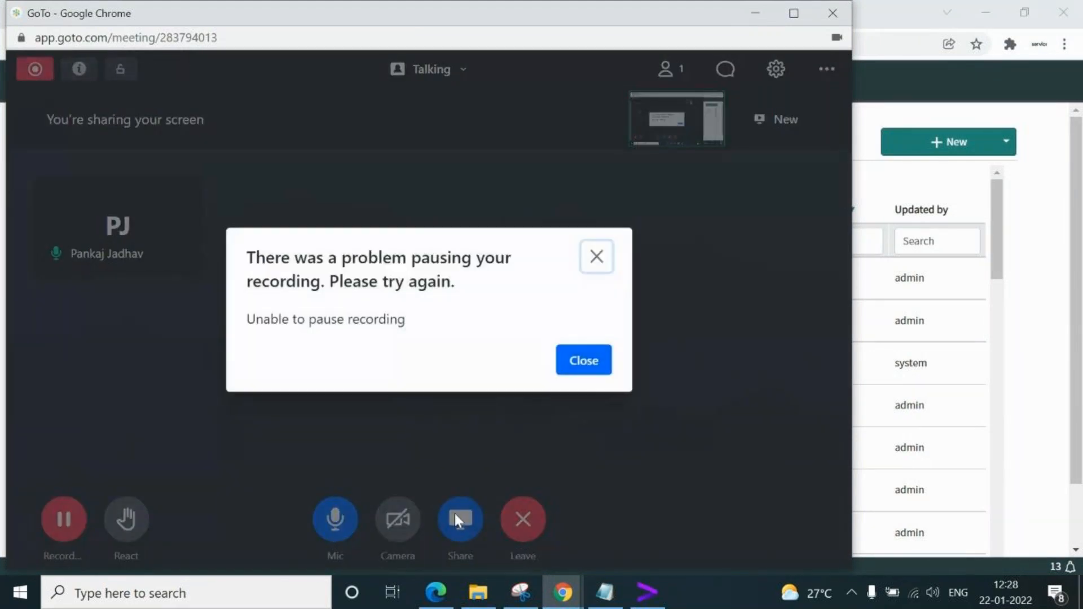
pyautogui.click(587, 361)
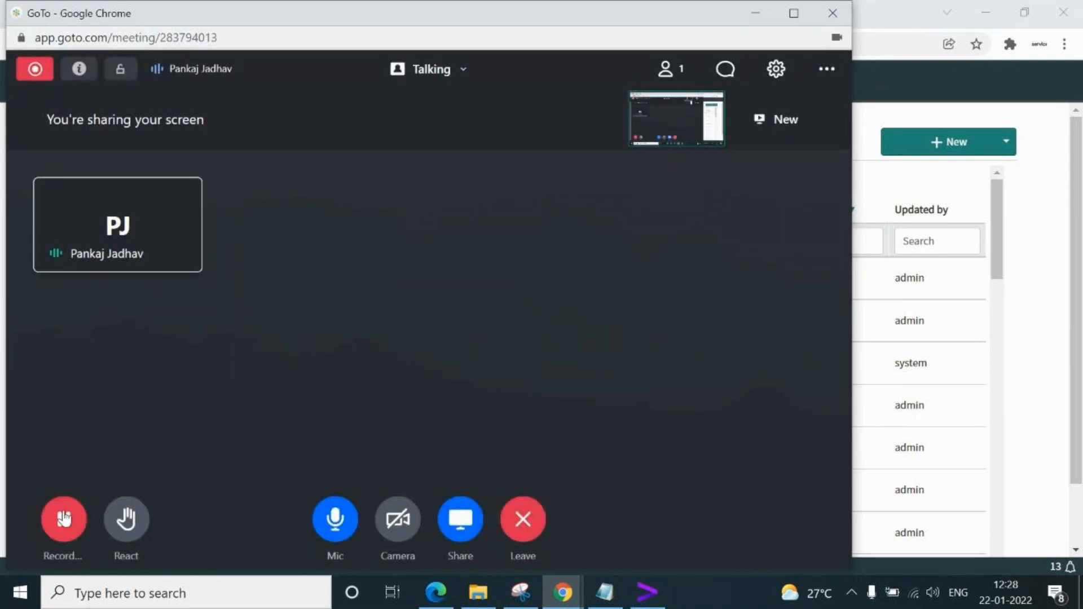
pyautogui.click(64, 514)
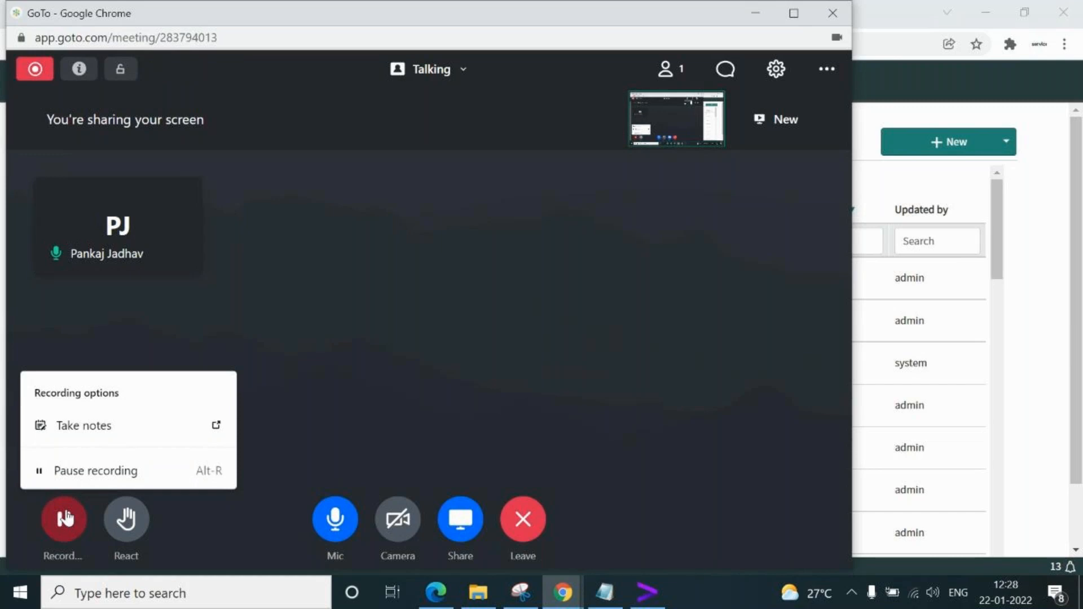
pyautogui.click(65, 517)
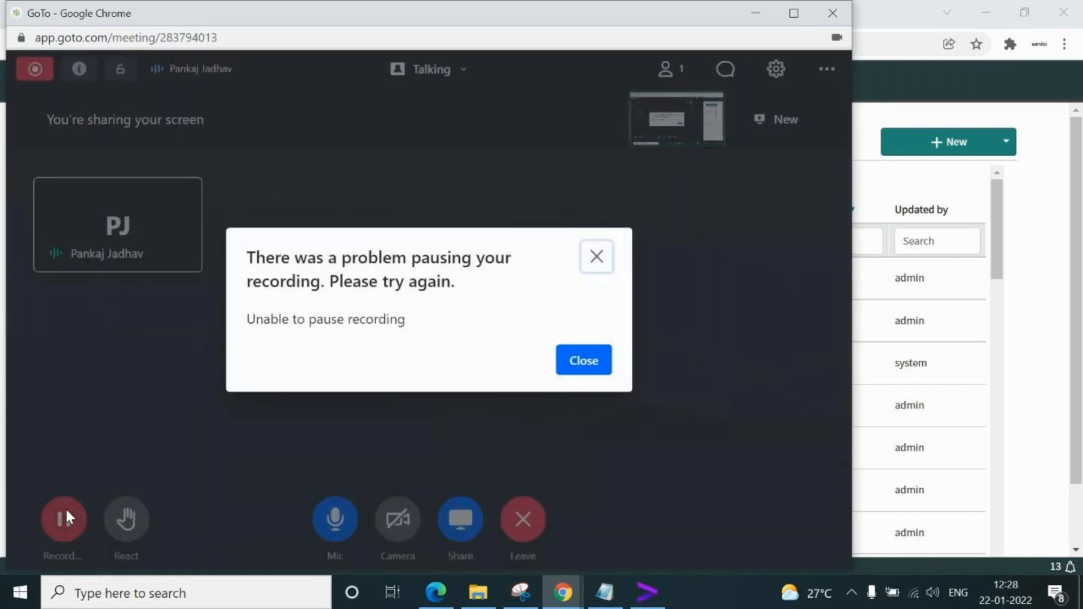
pyautogui.click(588, 368)
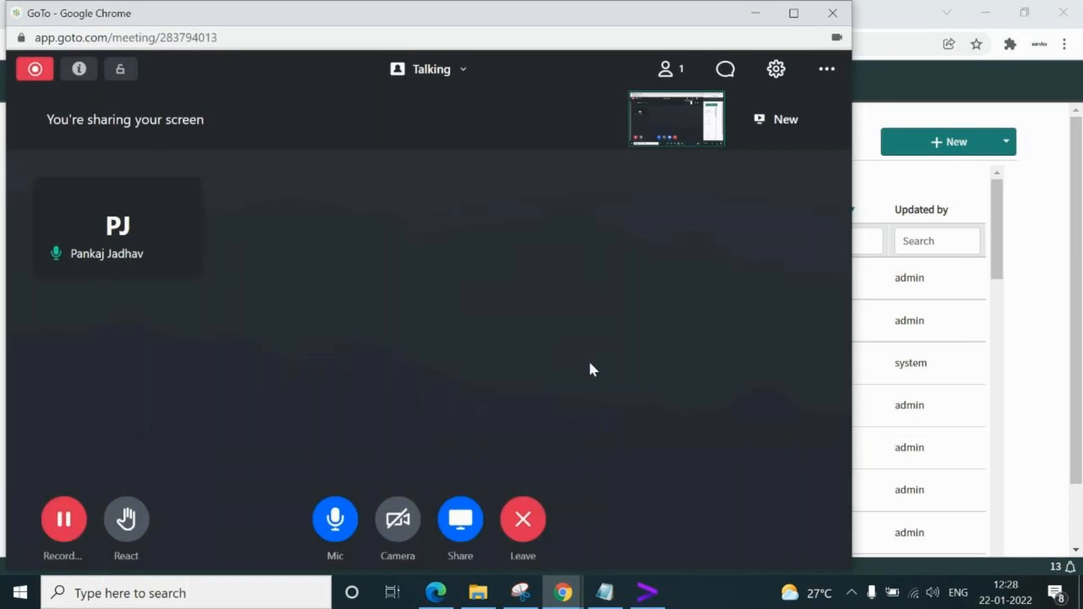
pyautogui.click(527, 521)
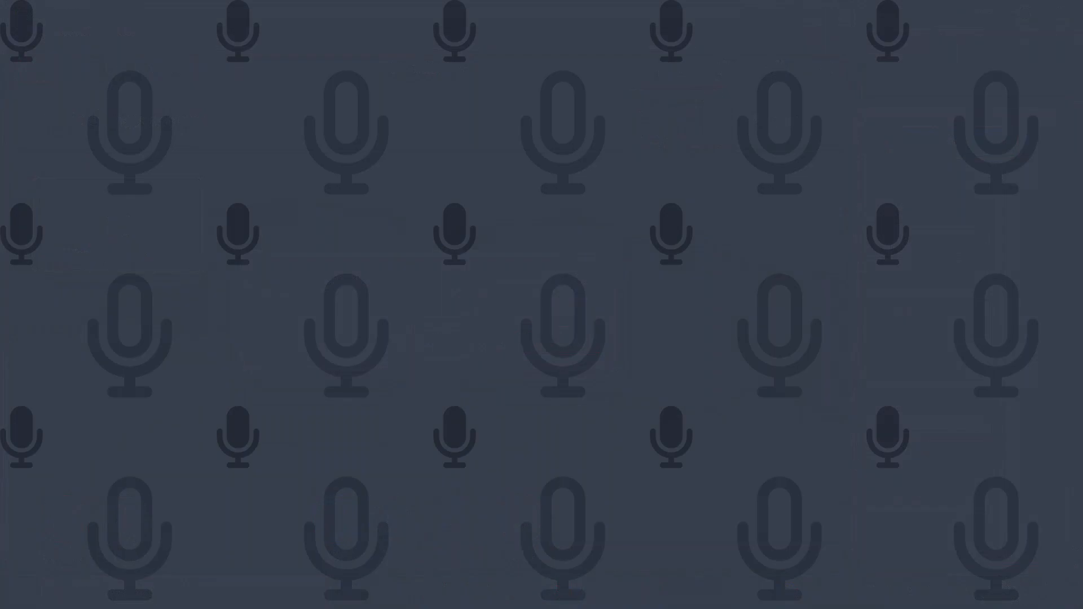